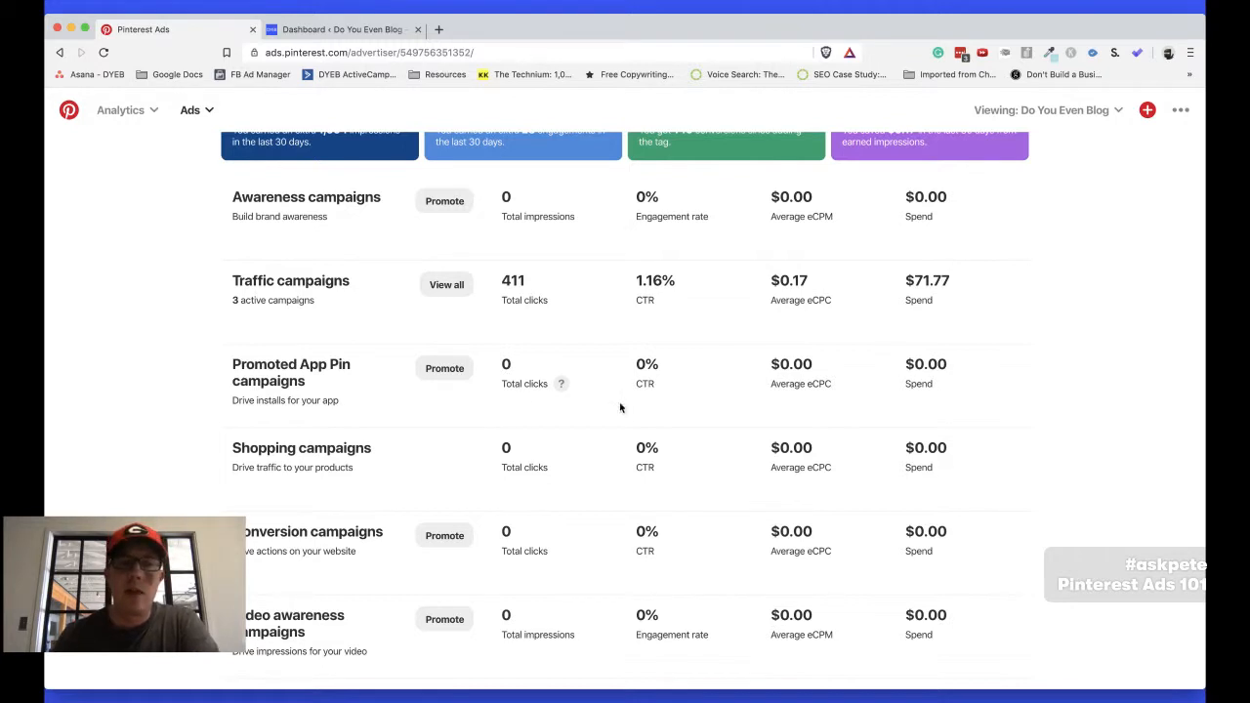
Show all traffic campaigns and open the ad groups of the NBB Opt-ins campaign
click(445, 286)
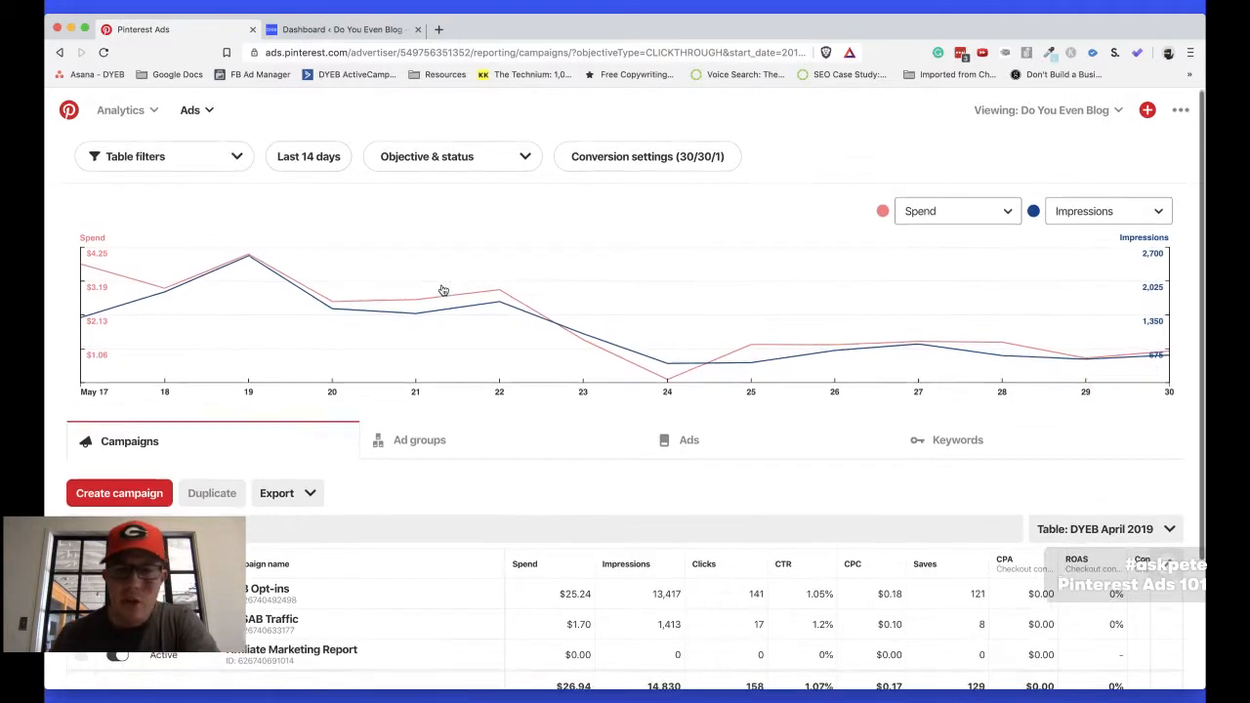
scroll(444, 291, down, 3)
scroll(443, 290, up, 3)
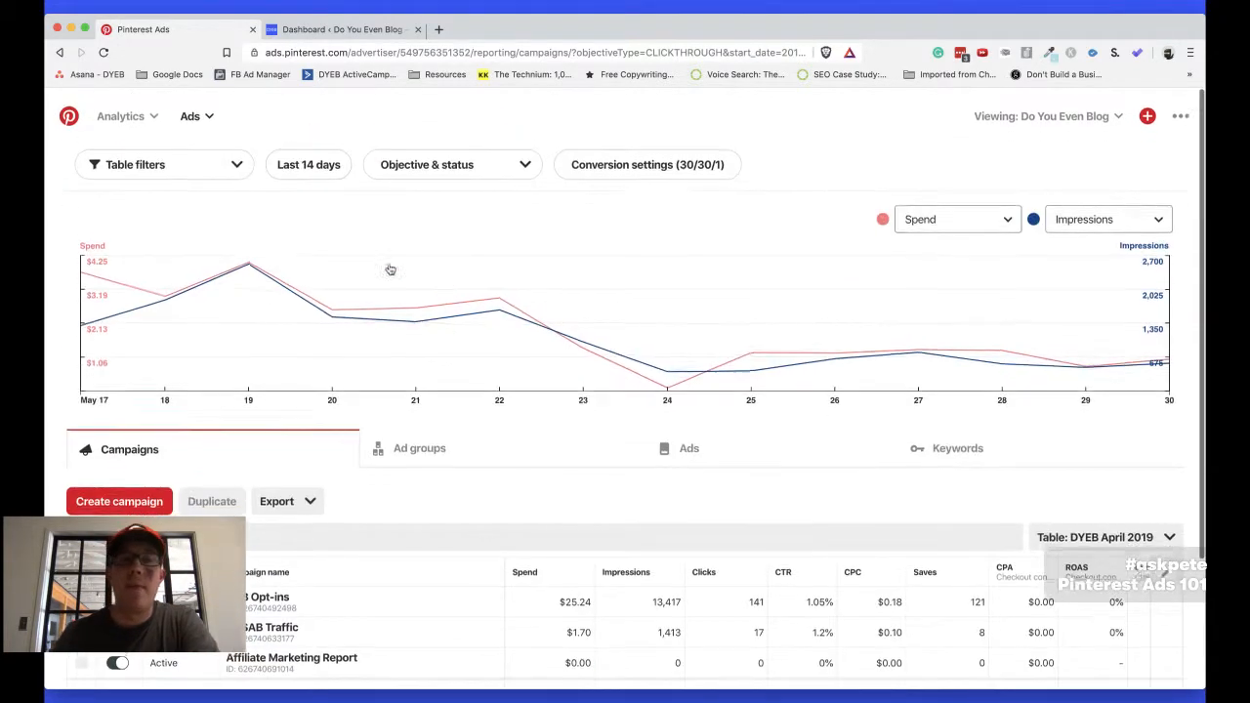
scroll(355, 423, down, 2)
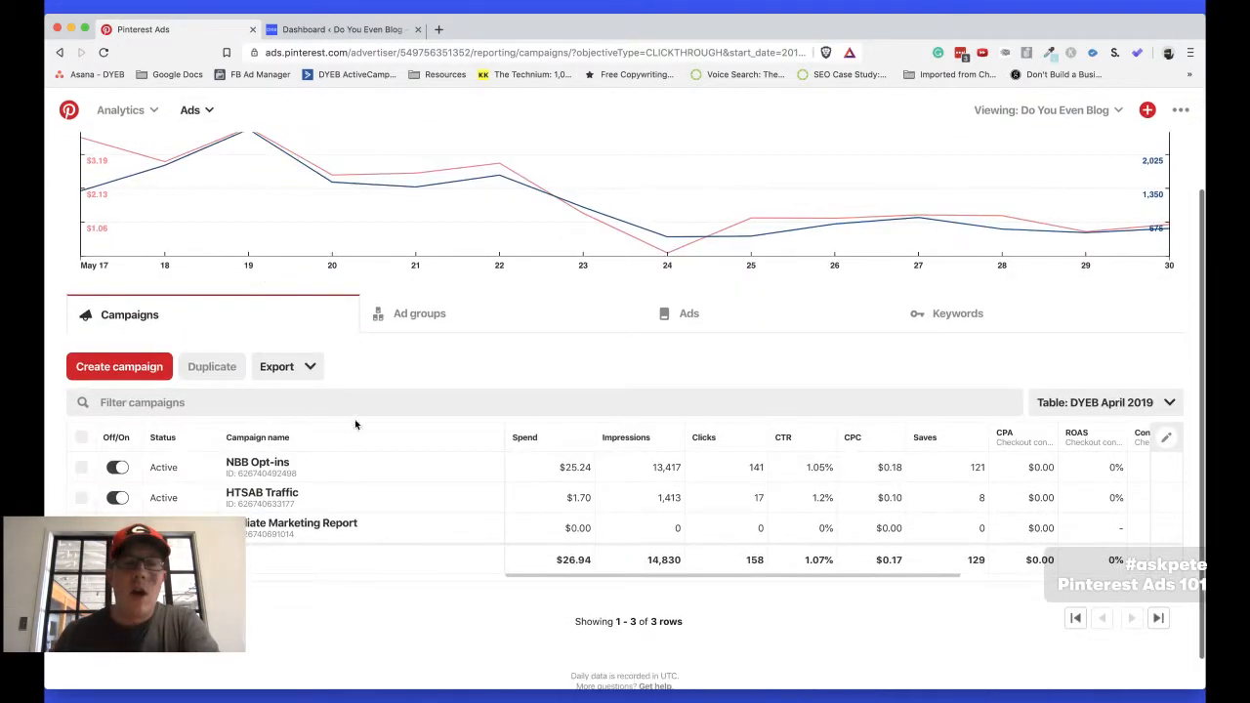
click(271, 470)
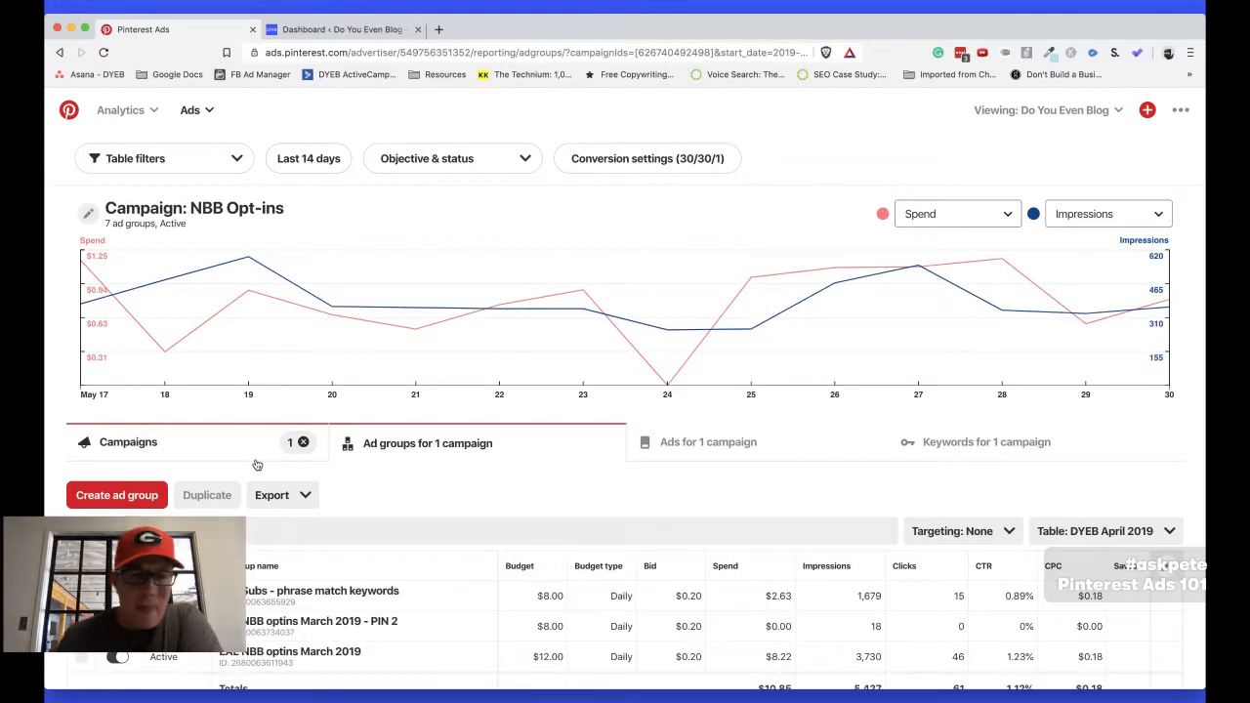
Examine the signup CPA and conversion columns for the campaign's ad groups and the reporting period they cover
scroll(661, 617, right, 5)
scroll(660, 617, down, 1)
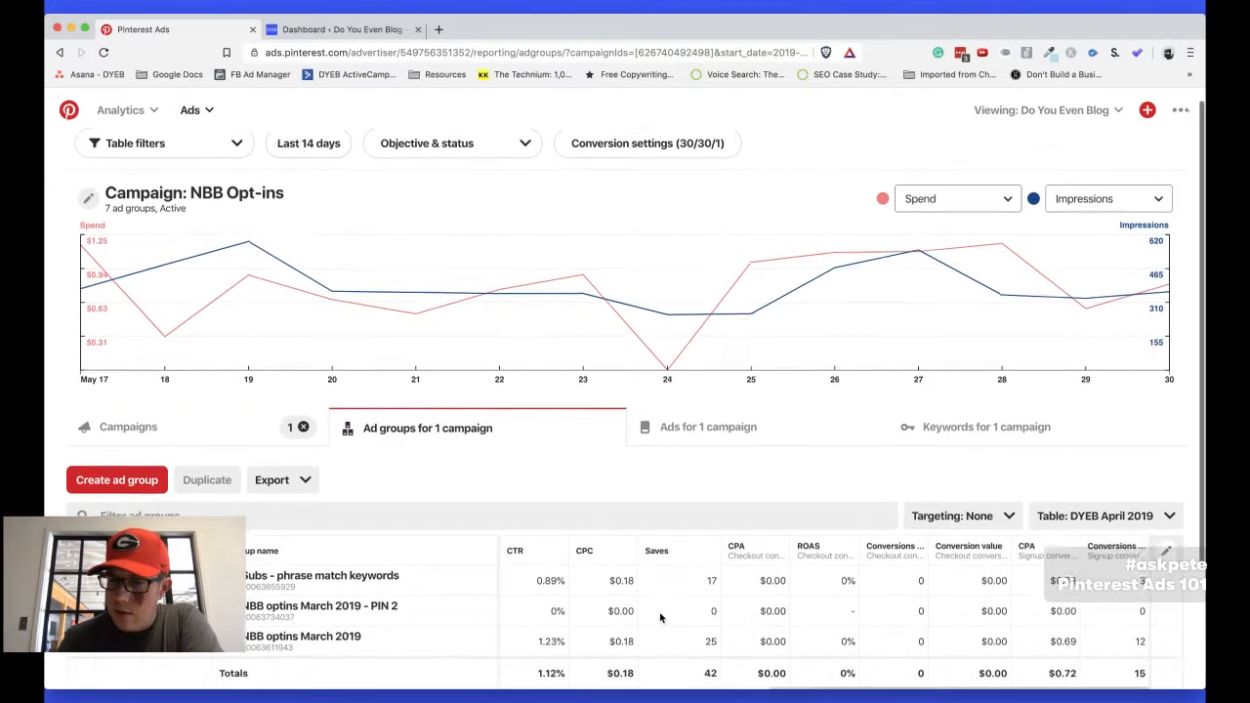
scroll(660, 617, down, 2)
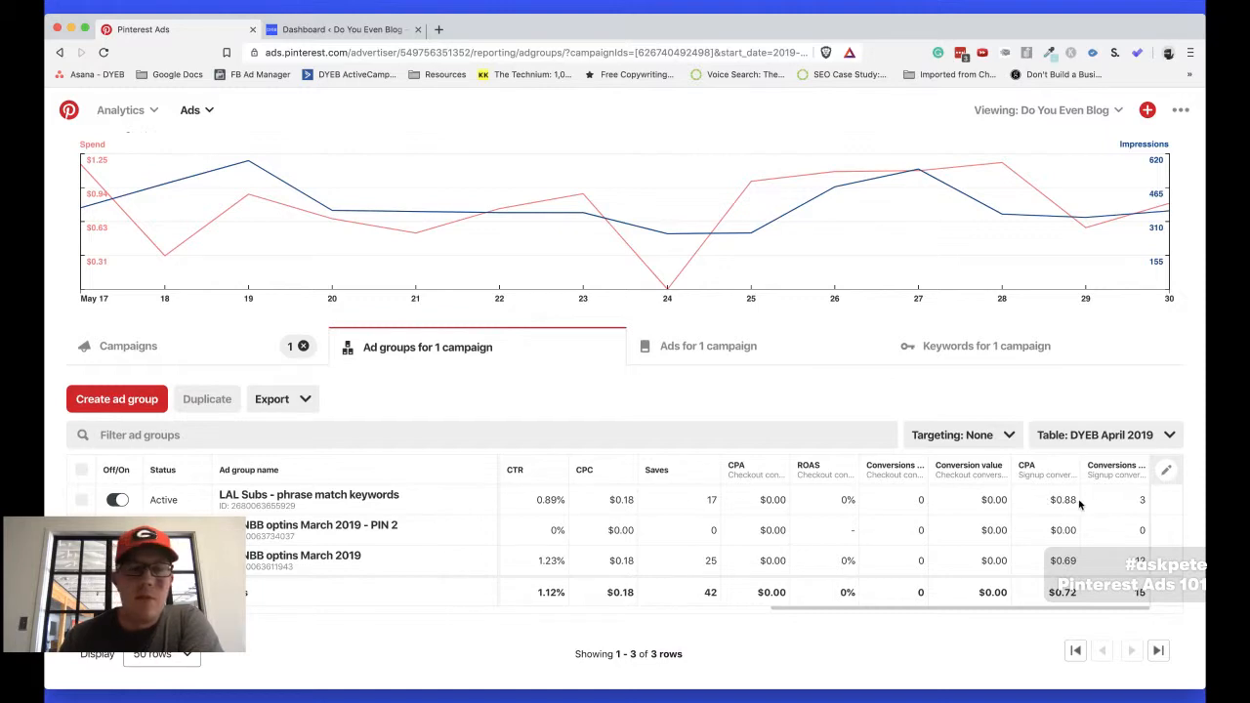
scroll(634, 526, up, 3)
scroll(633, 526, down, 1)
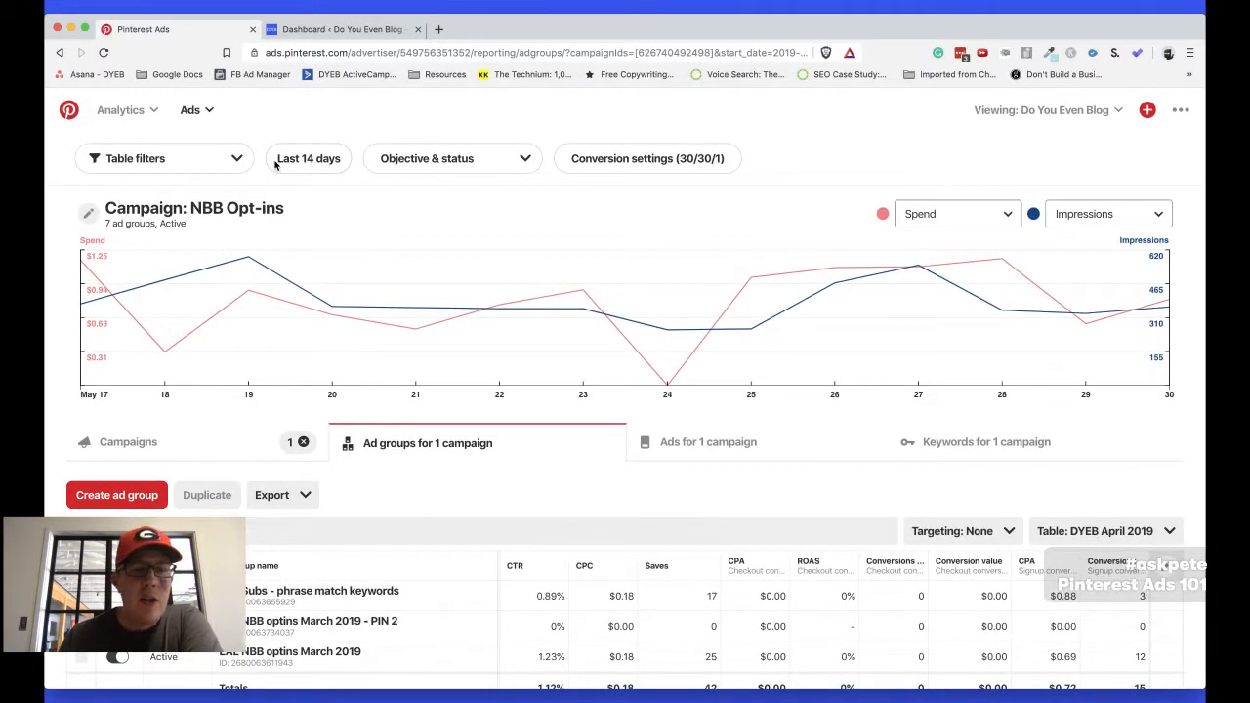
scroll(380, 353, down, 3)
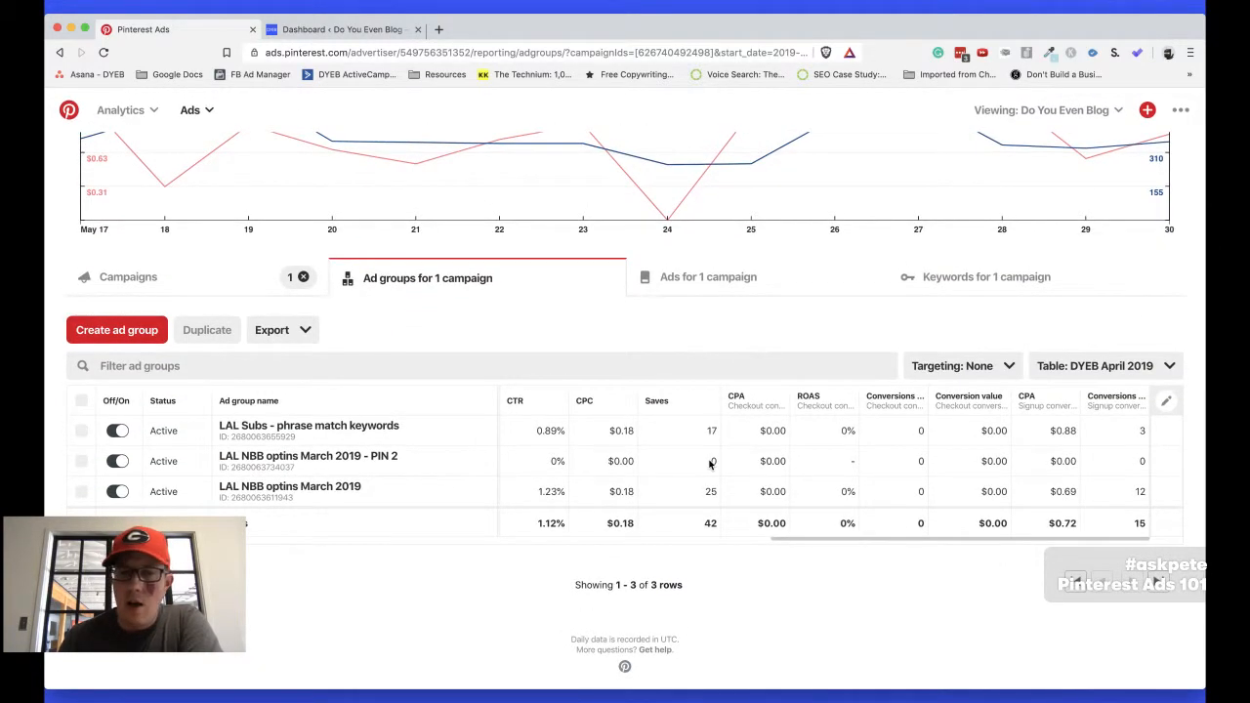
Compare the ad groups' budget, bid, spend and click columns with their conversion columns
scroll(709, 465, left, 5)
scroll(709, 464, right, 5)
scroll(709, 464, left, 5)
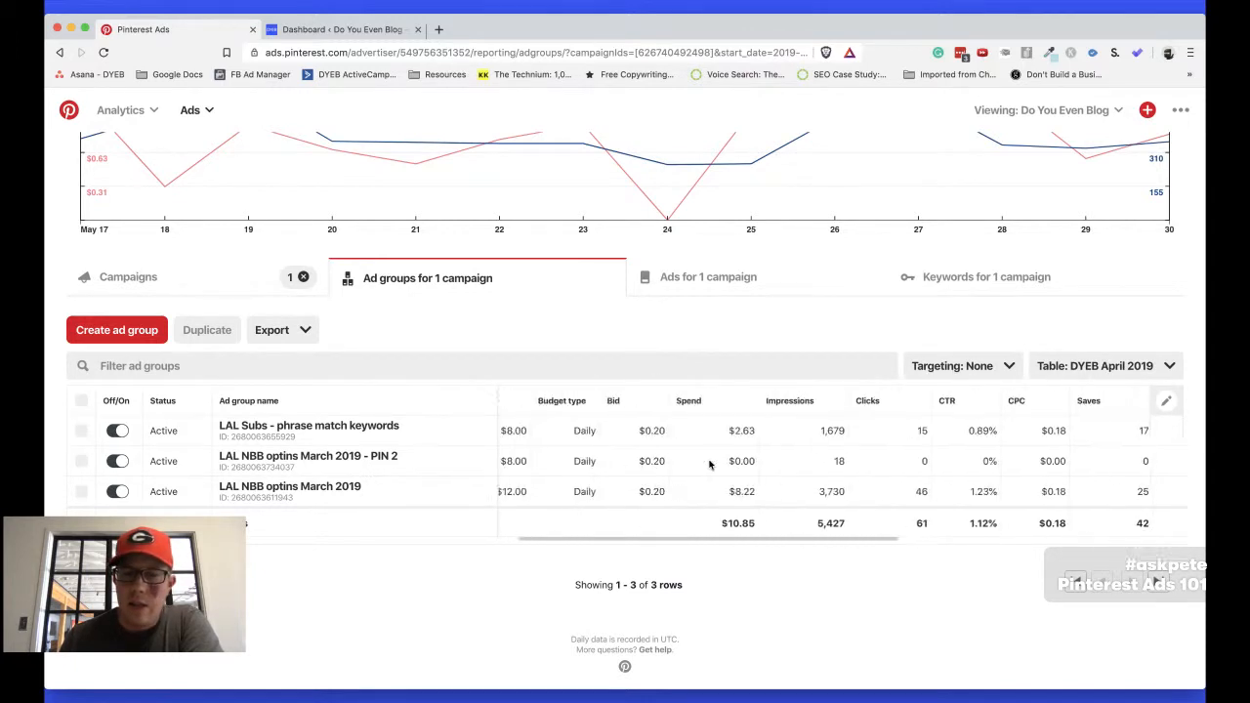
scroll(909, 503, right, 5)
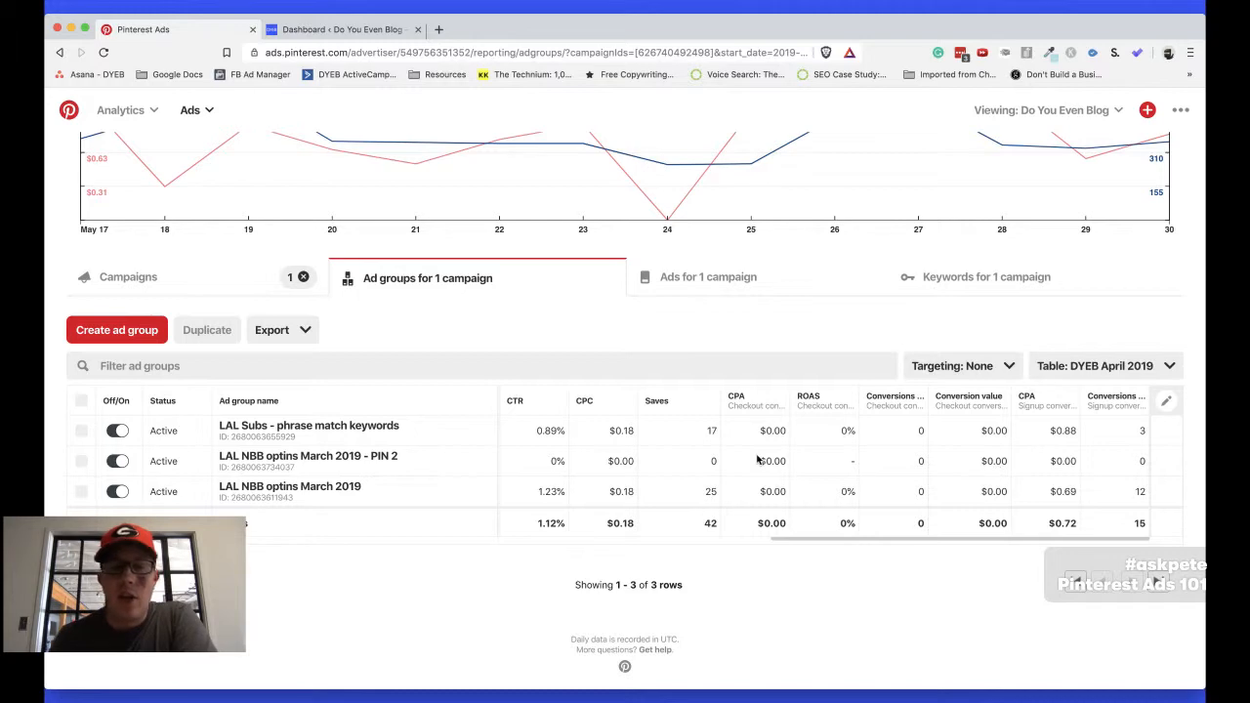
scroll(642, 447, up, 4)
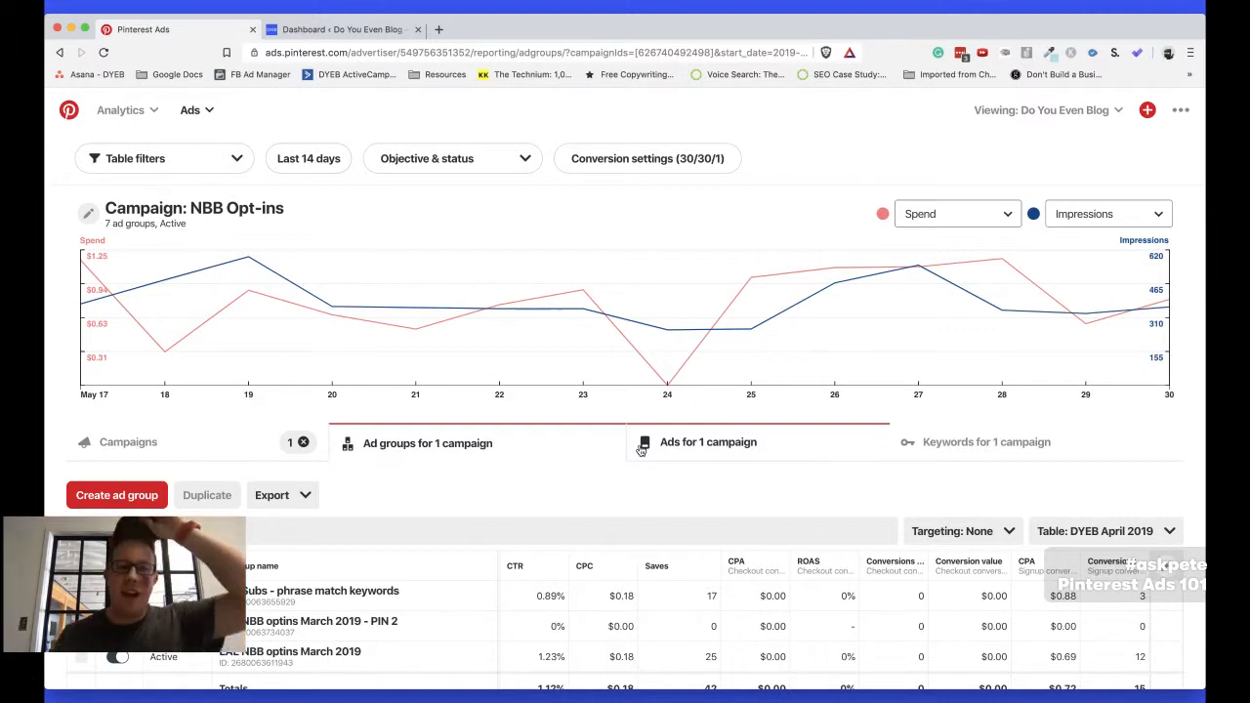
scroll(641, 449, down, 2)
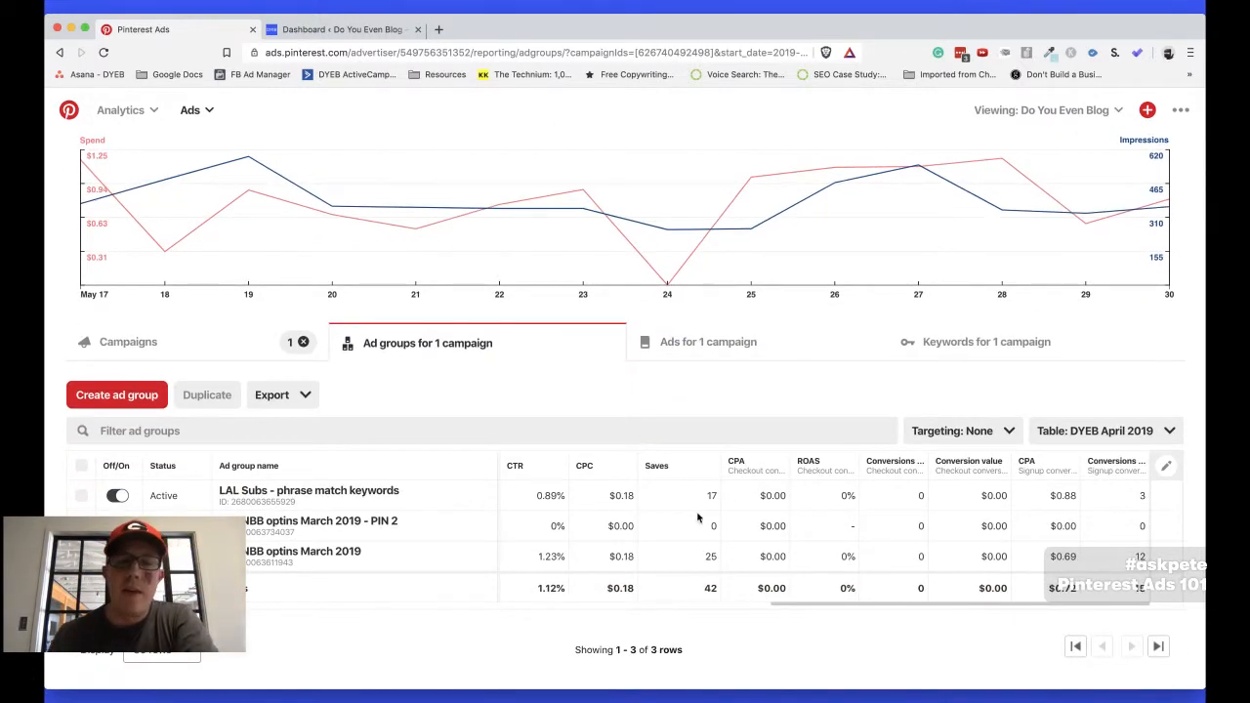
scroll(613, 523, left, 5)
scroll(613, 523, up, 1)
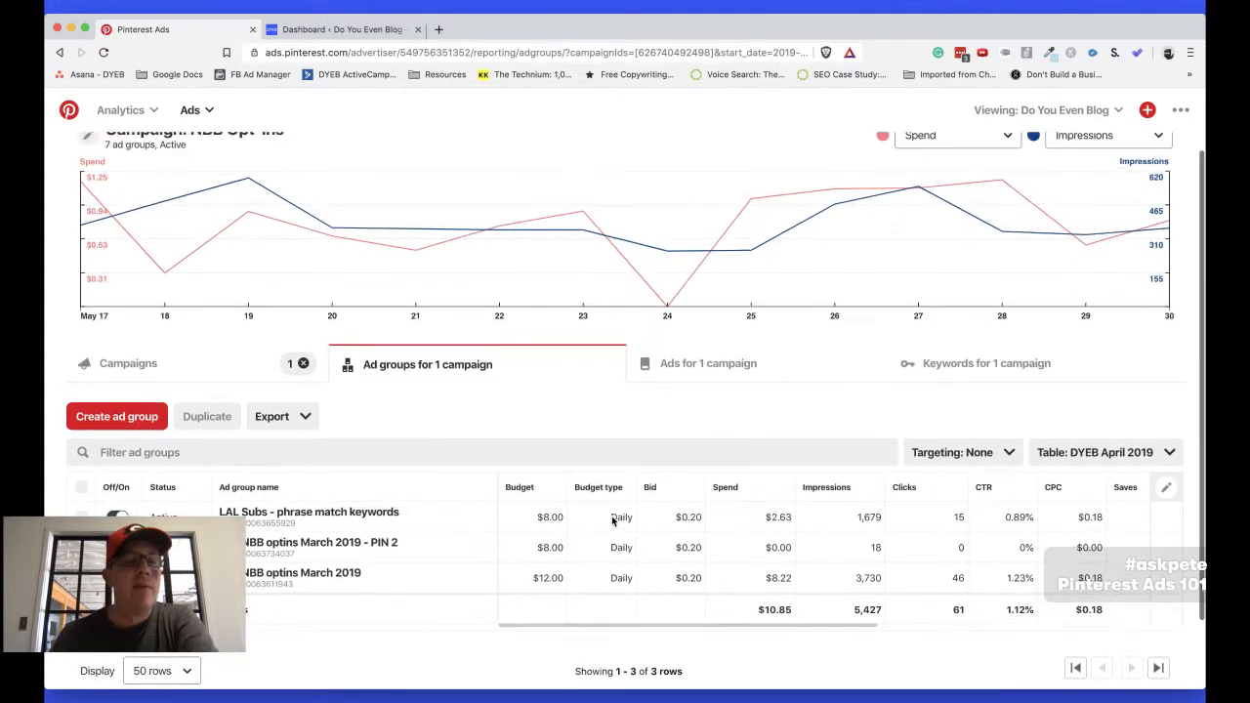
scroll(613, 522, up, 1)
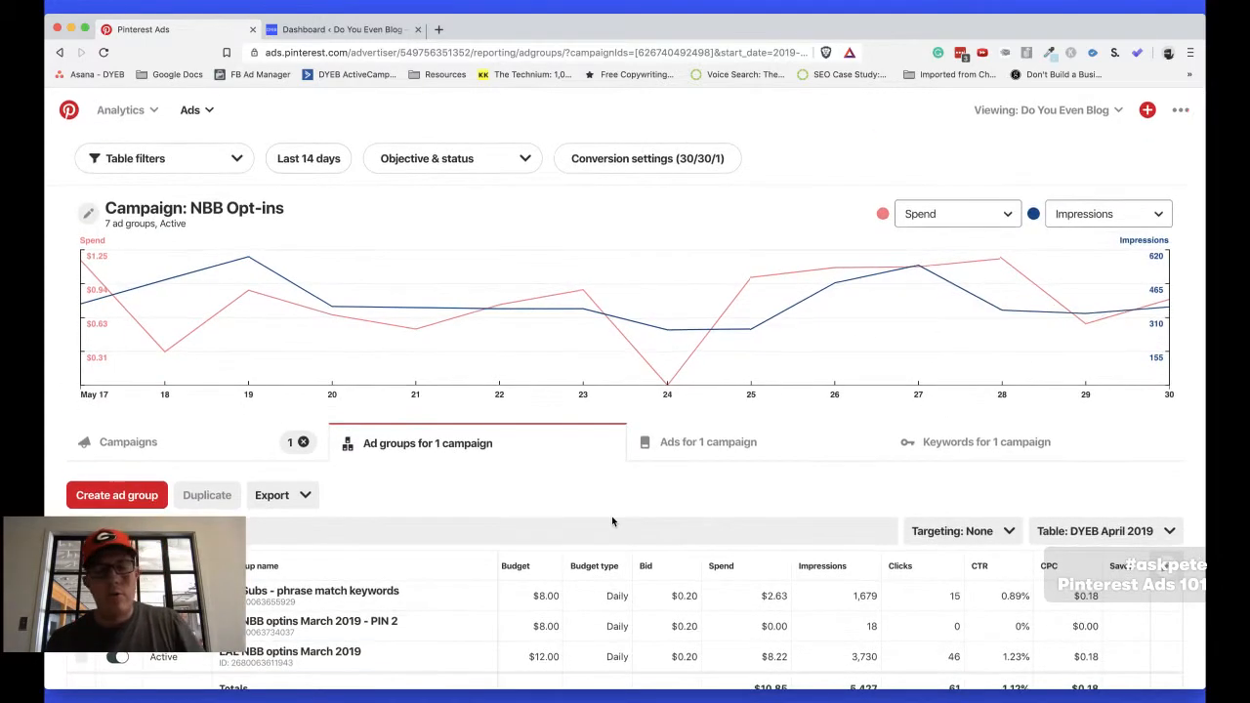
Switch to the "Pinterest ads for bloggers.rtf" outline and highlight its "Have a strategy" point, ending at the "Install Pixel" line
key(super+Tab)
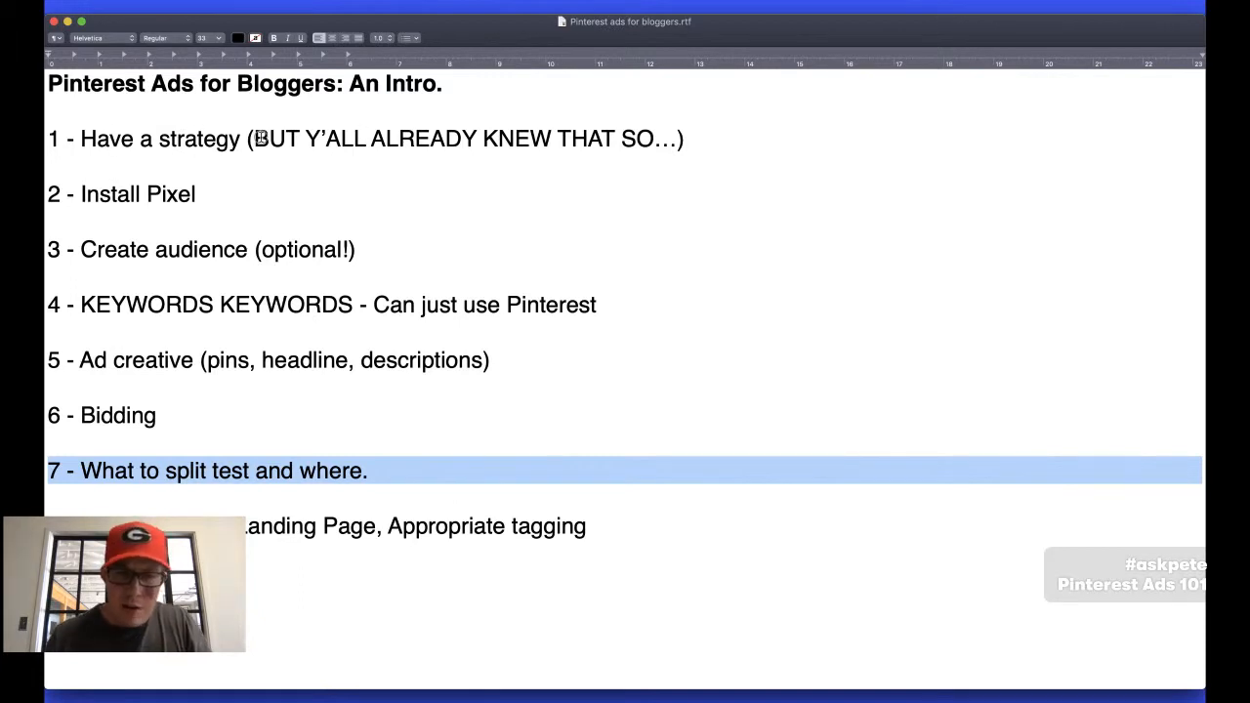
drag(254, 138, 682, 142)
key(super+Tab)
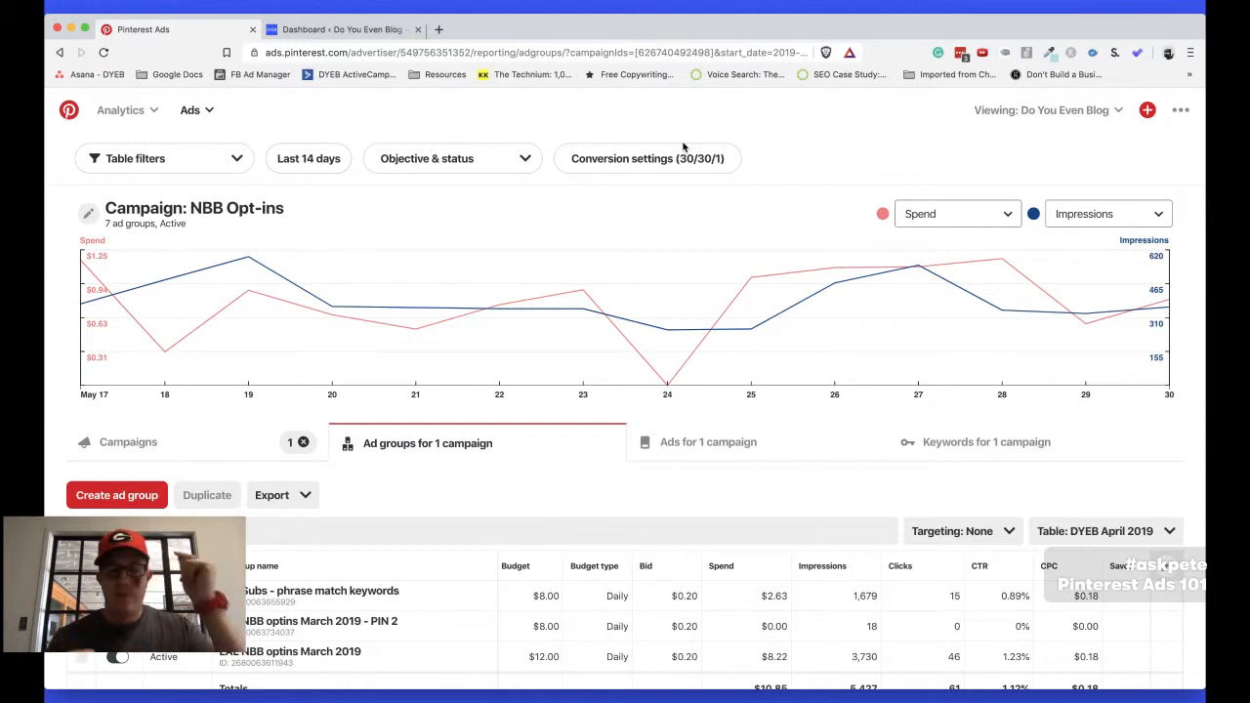
key(super+Tab)
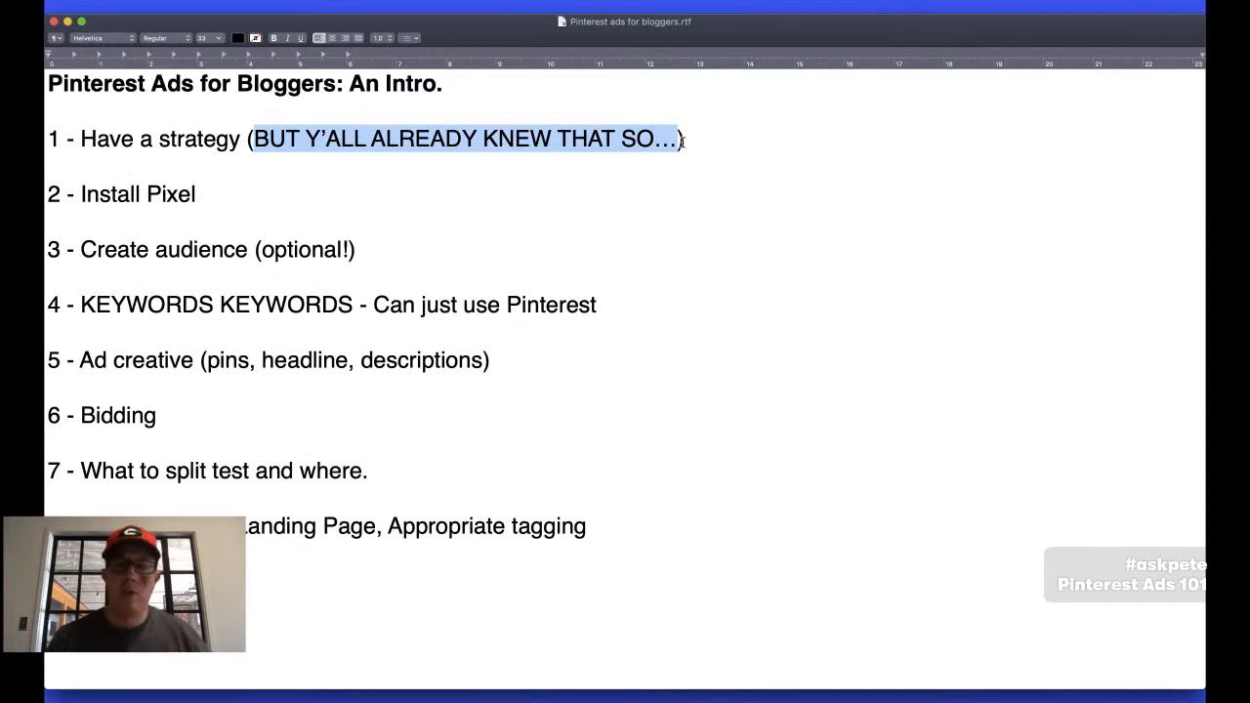
triple_click(113, 145)
click(125, 191)
Switch to the browser, look over the Do You Even Blog WordPress dashboard, and return to Pinterest Ads
key(super+Tab)
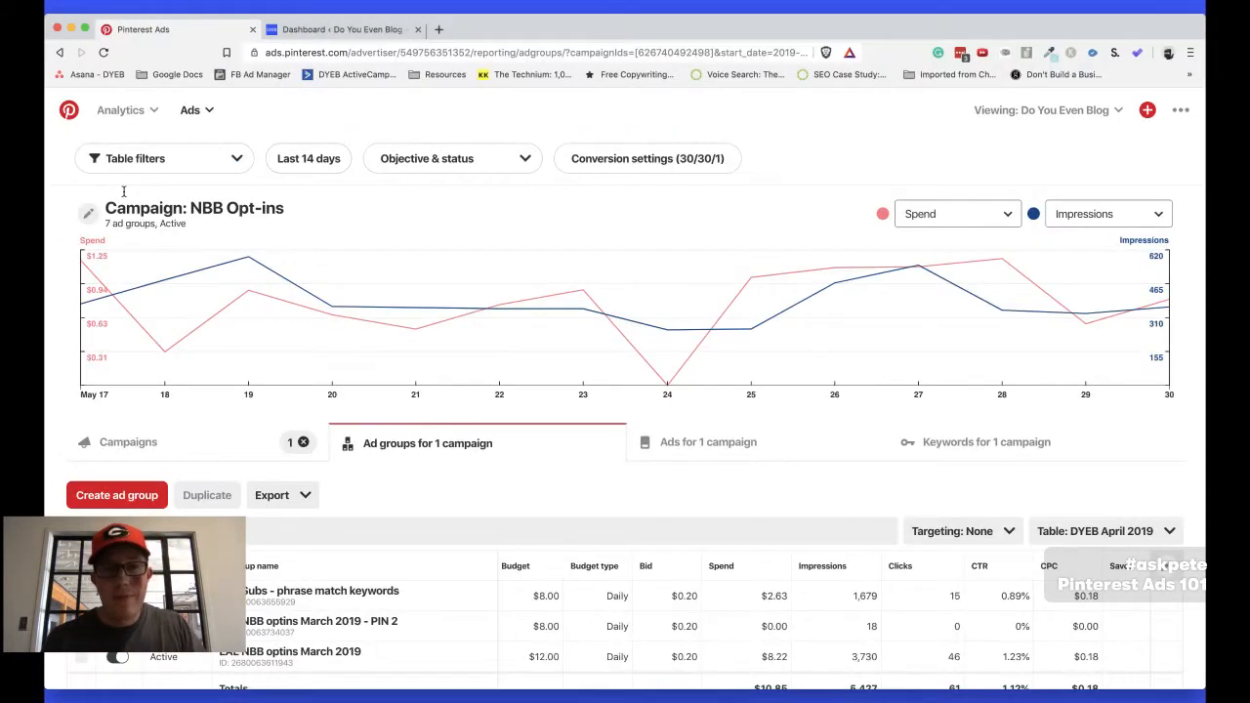
key(ctrl+Tab)
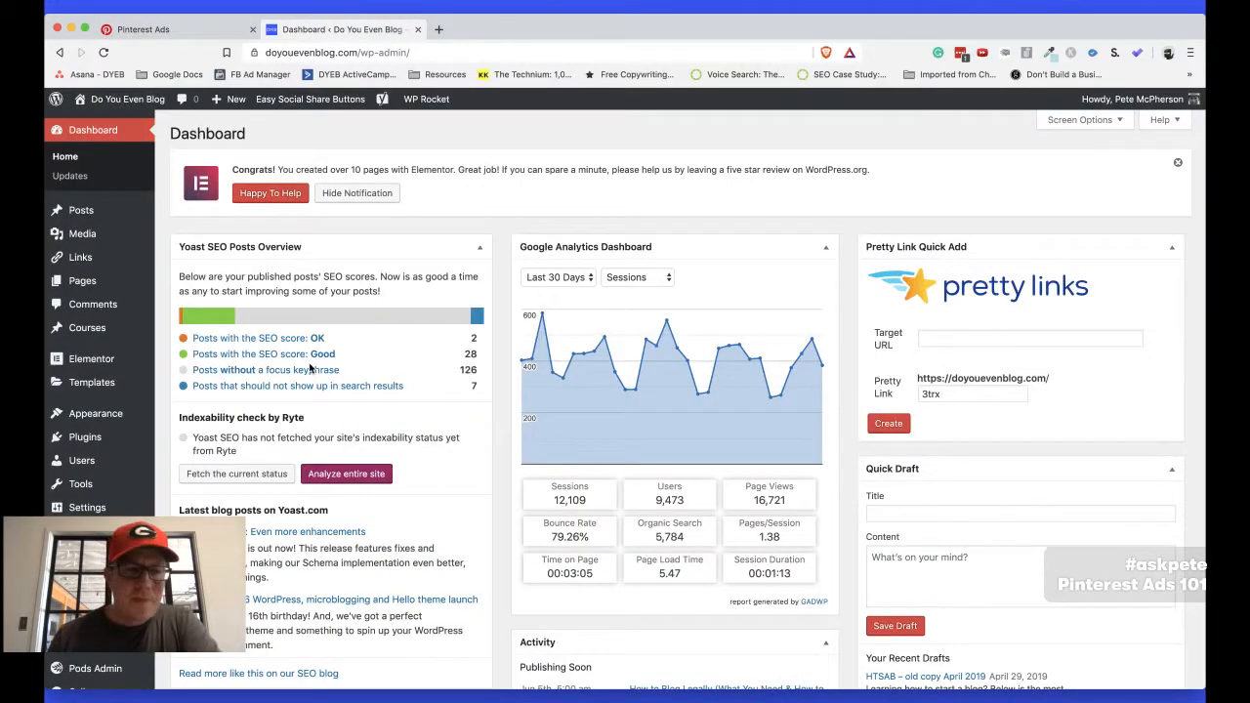
scroll(264, 219, down, 3)
click(164, 30)
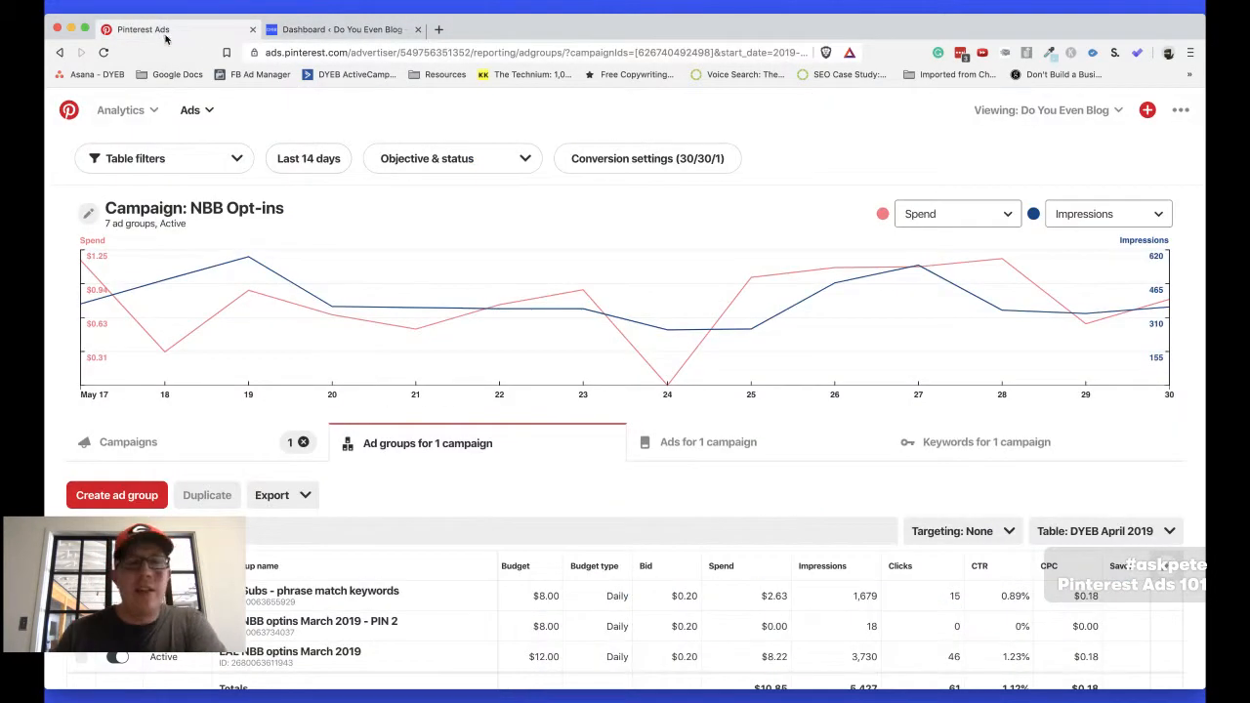
Go to the ad account's conversions page and open the installation instructions for the Do You Even Blog Tag
click(201, 107)
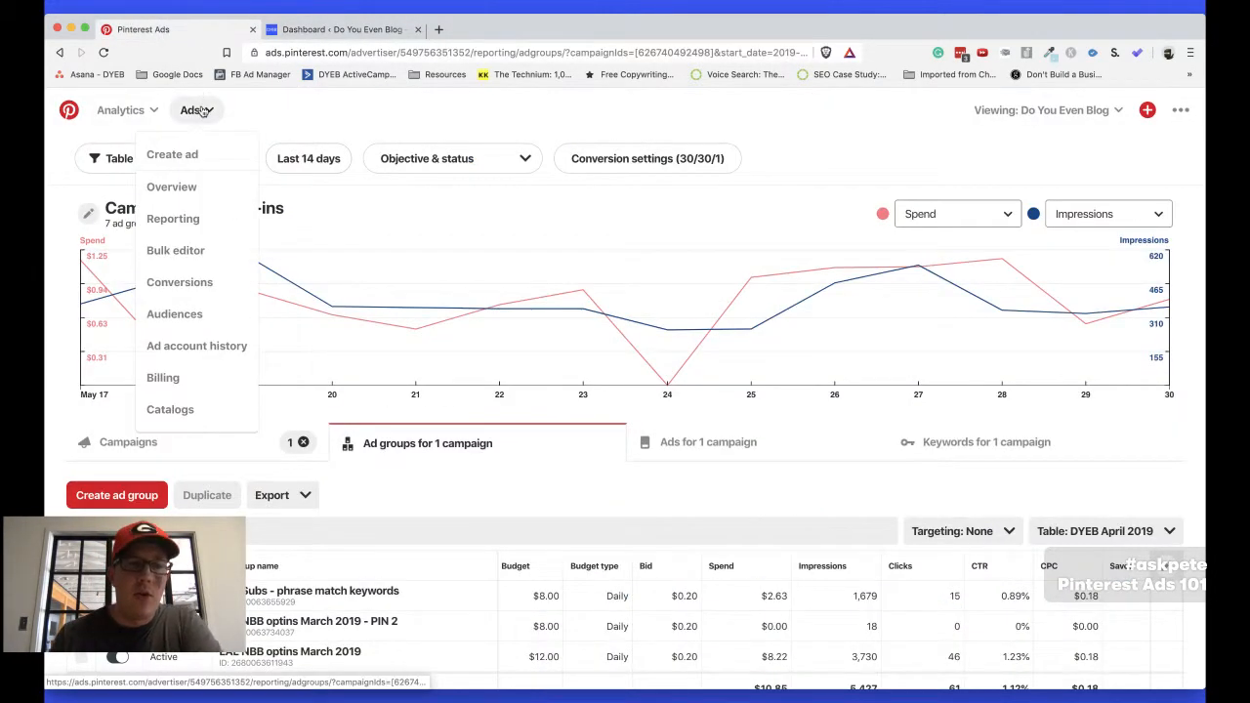
click(175, 283)
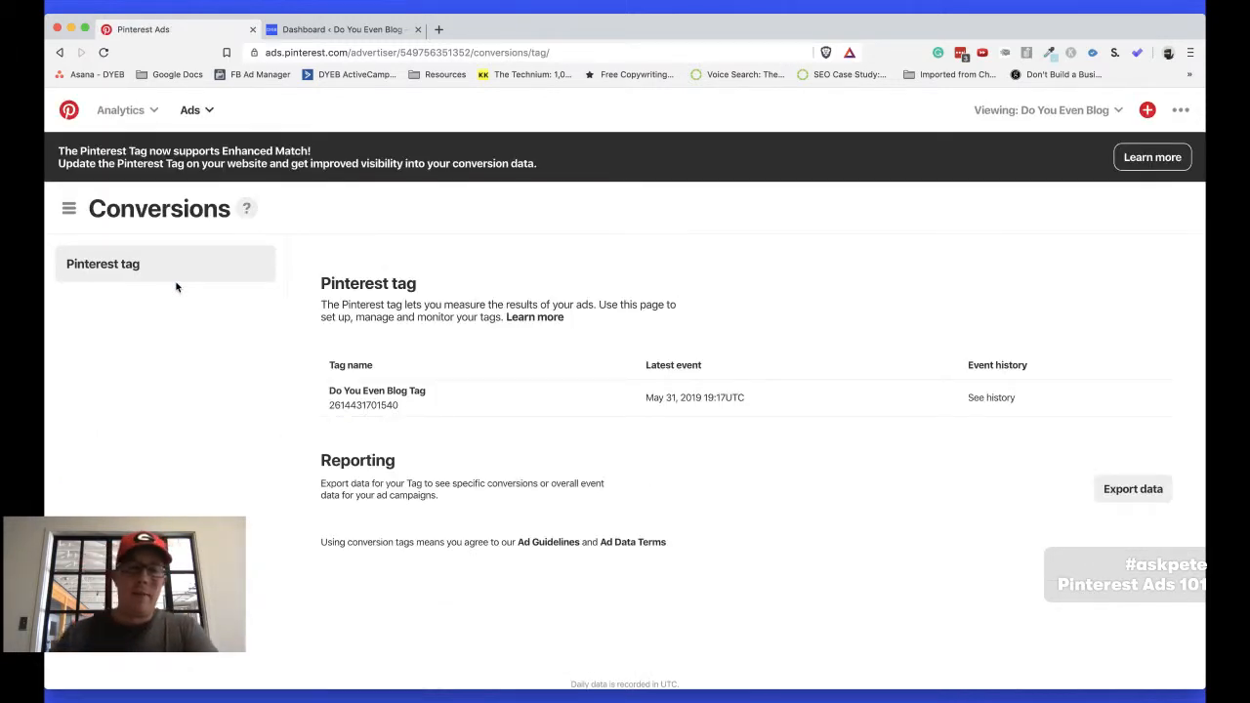
click(363, 399)
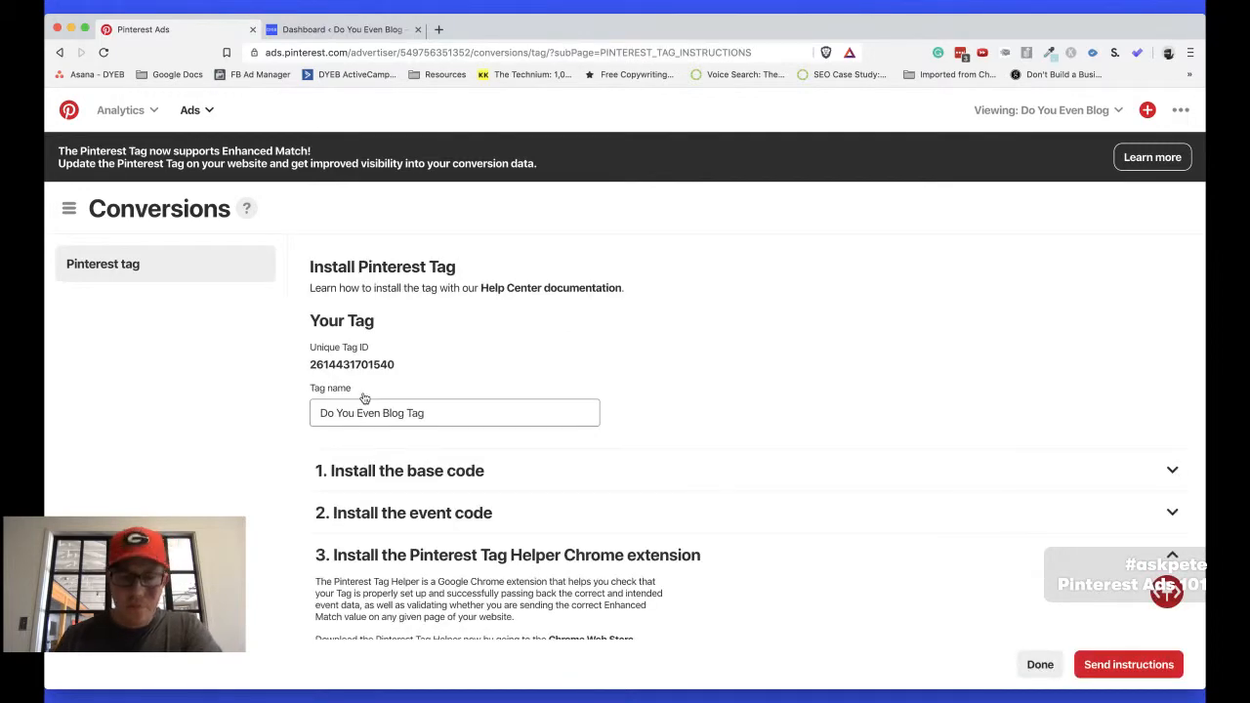
click(195, 110)
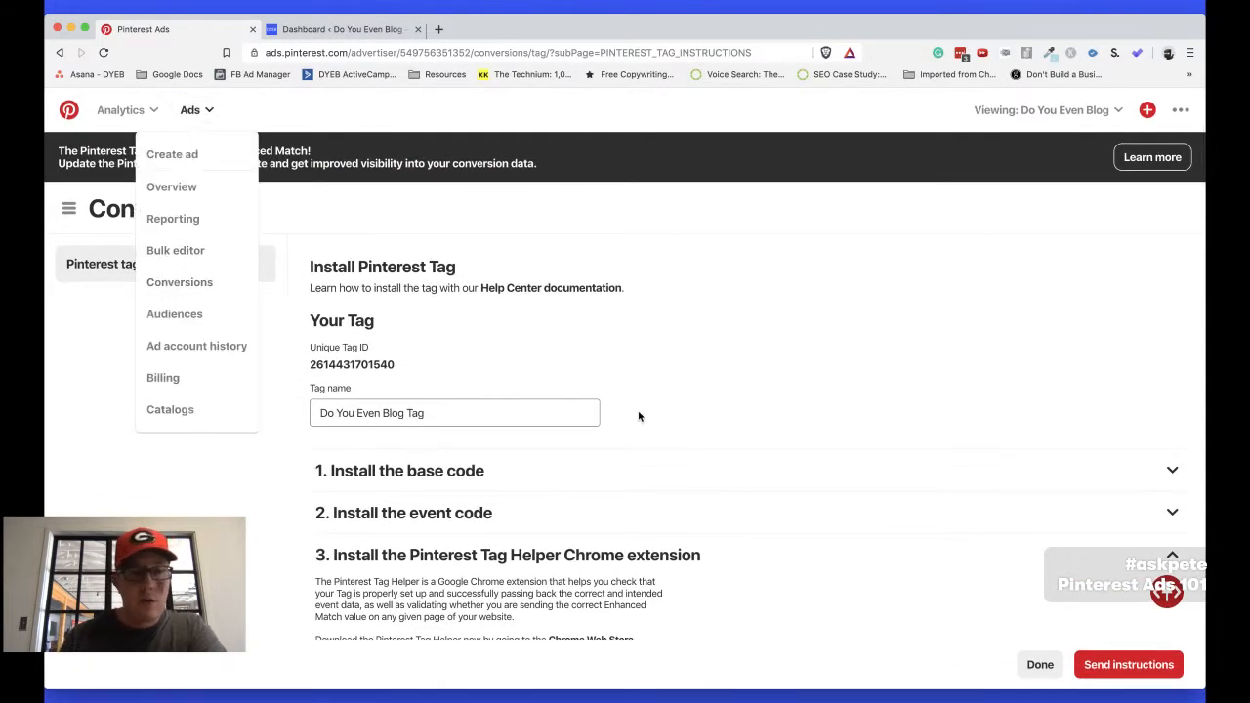
click(191, 292)
click(59, 52)
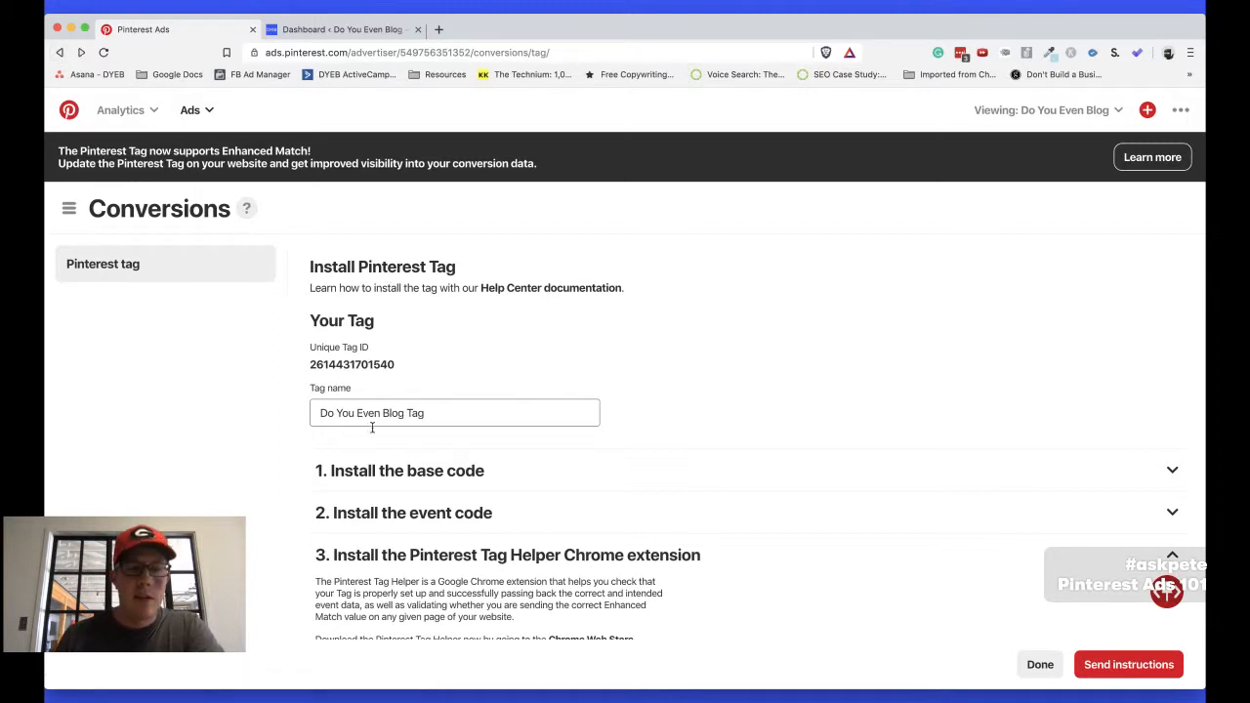
Expand the "Install the base code" instructions and examine the Pinterest tag script
scroll(404, 258, down, 1)
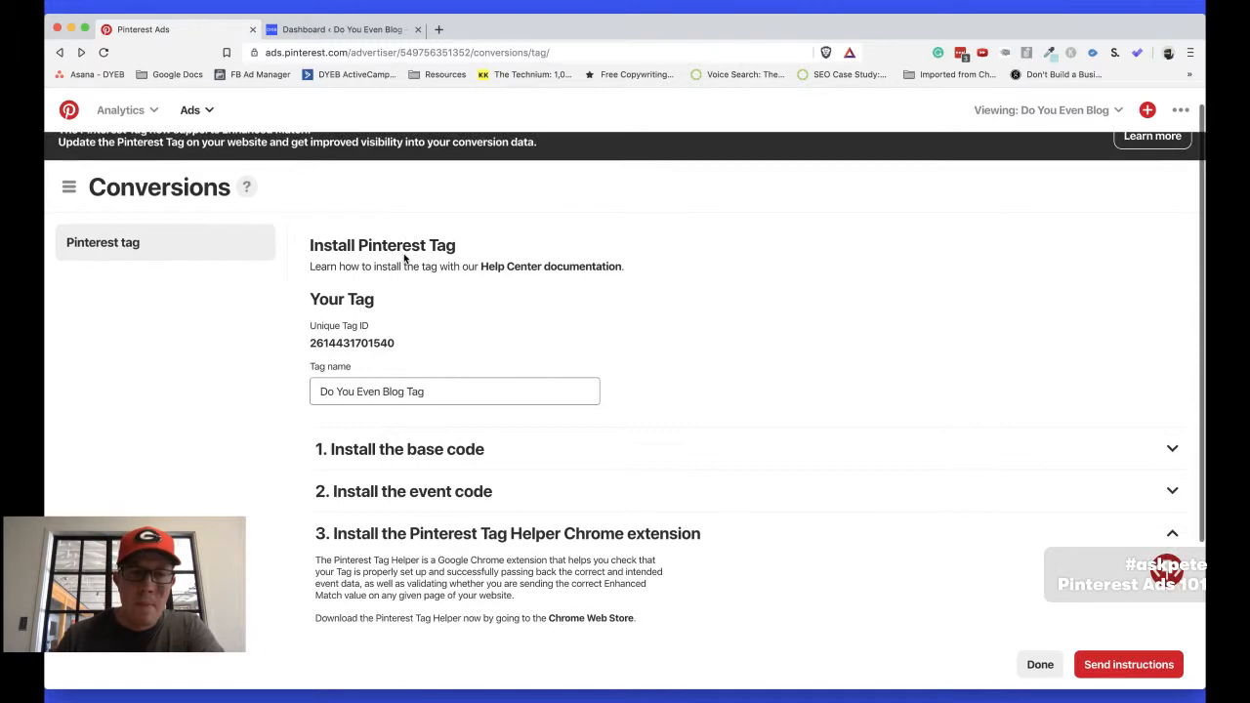
click(381, 442)
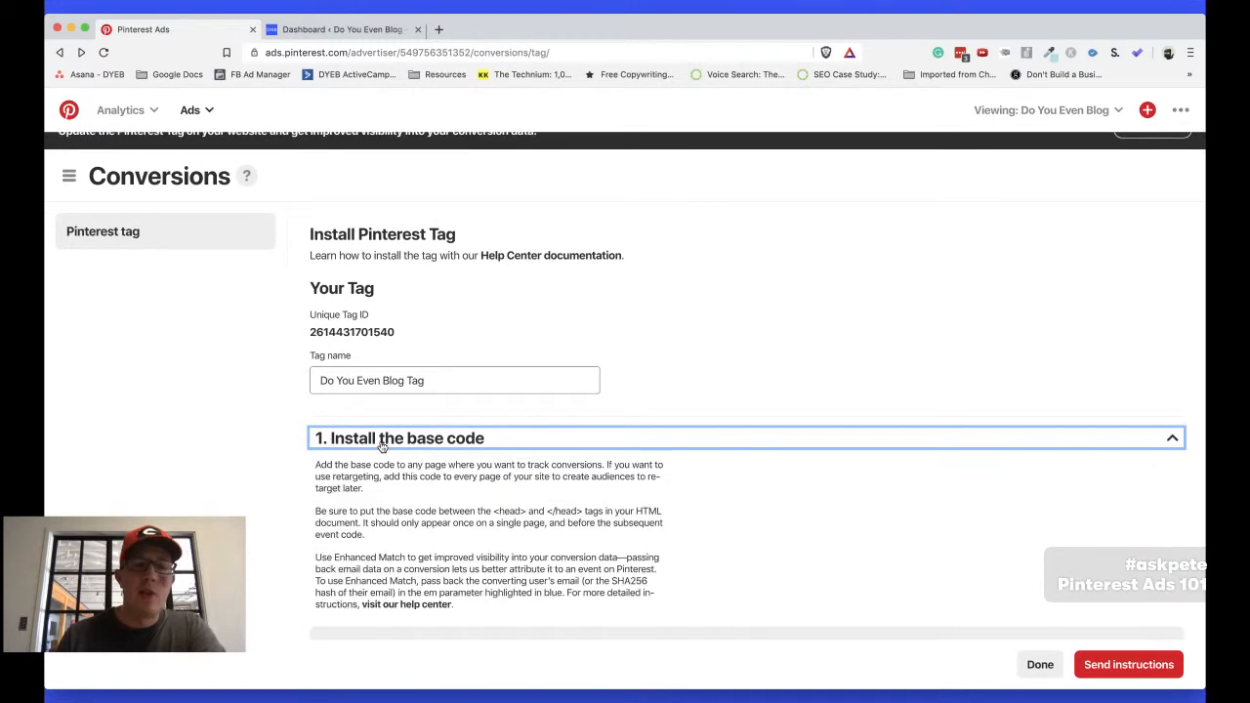
scroll(800, 494, down, 5)
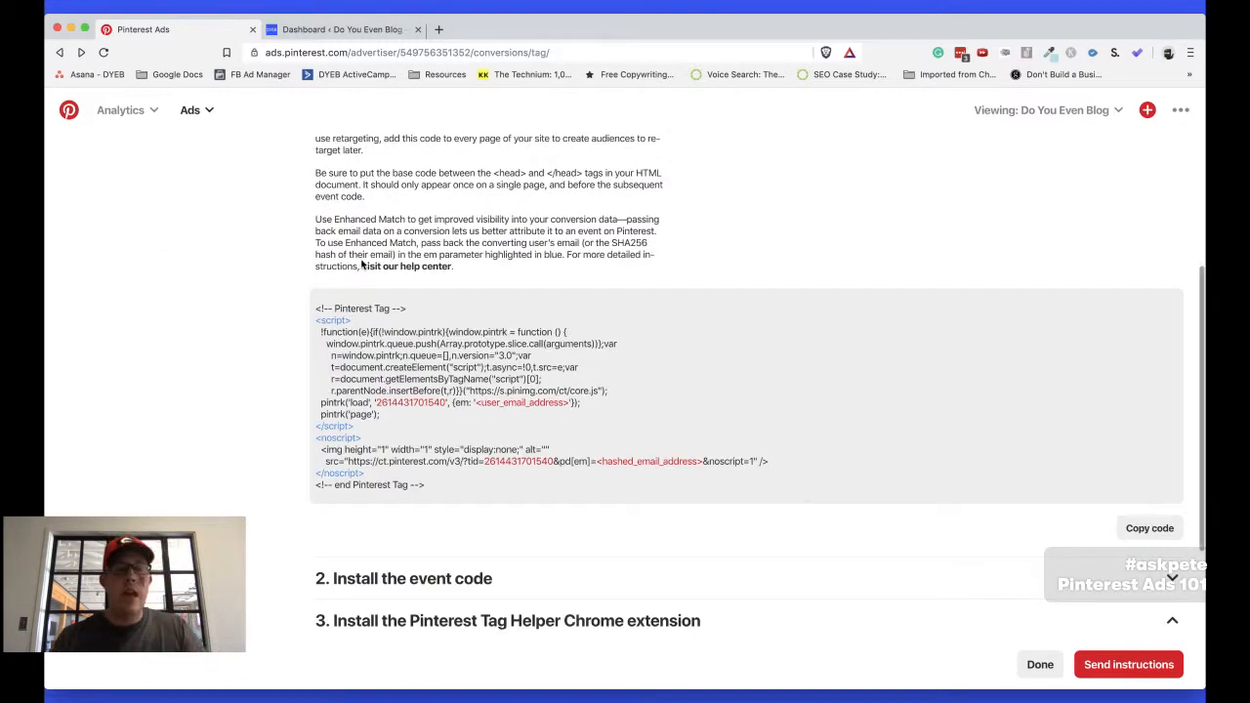
scroll(376, 293, down, 1)
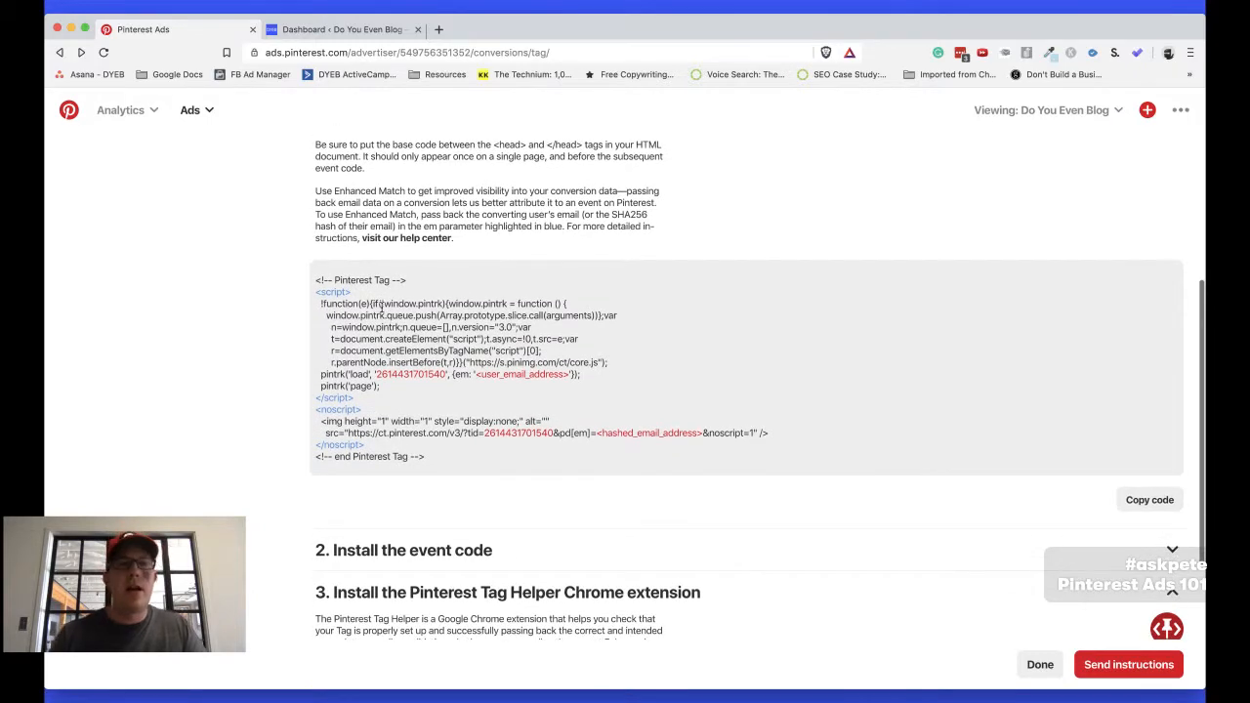
Switch to the WordPress site and open the Header Footer Code Manager's list of all snippets
key(ctrl+Tab)
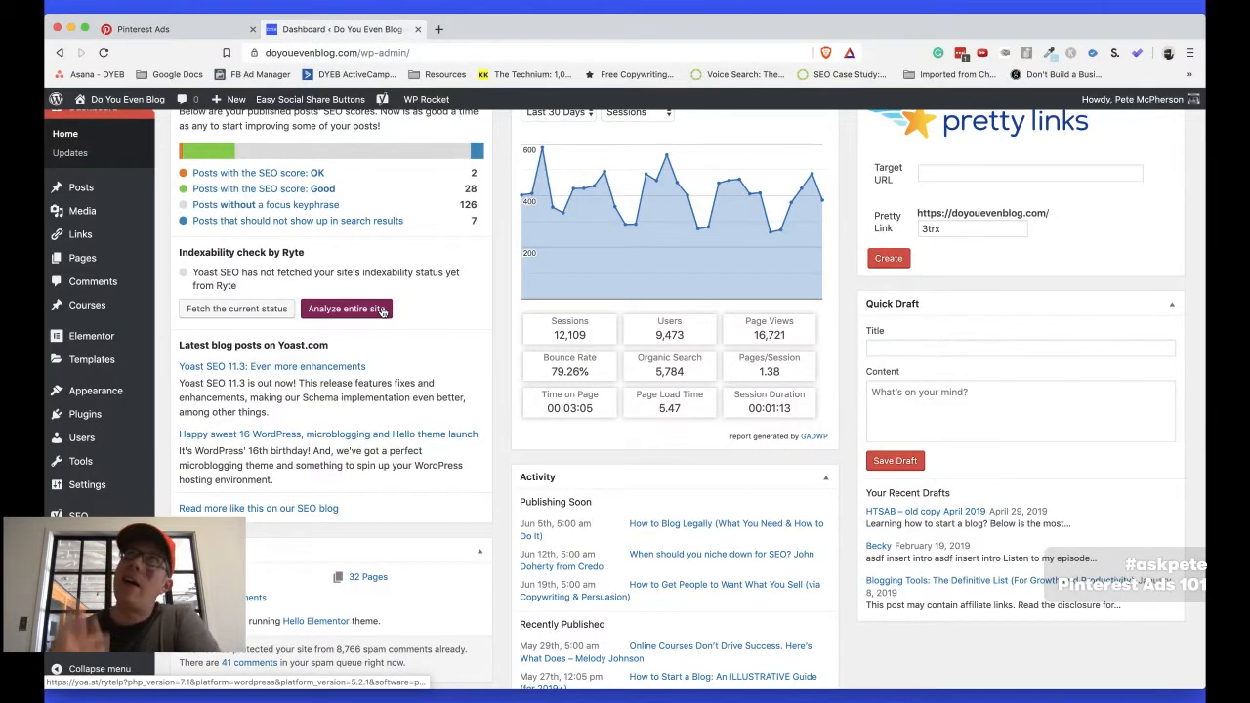
click(382, 310)
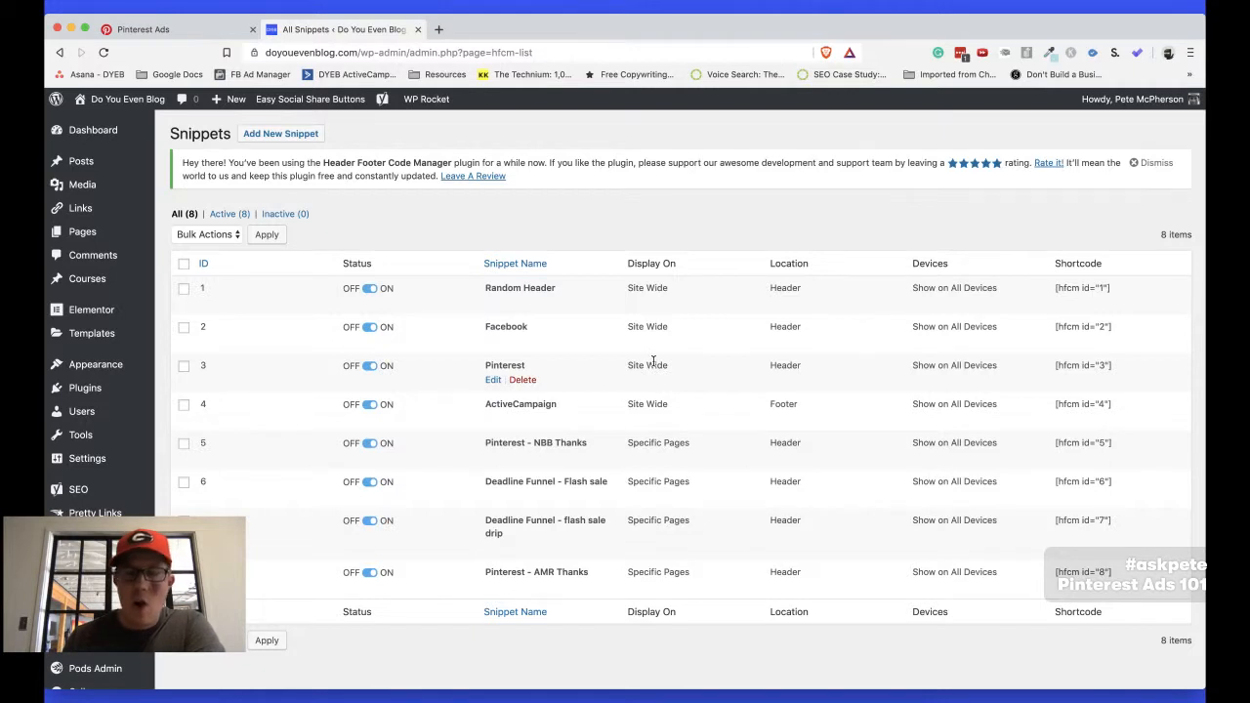
Return to the Pinterest tag page, expand "Install the event code" and review the event types down to Signup
click(227, 34)
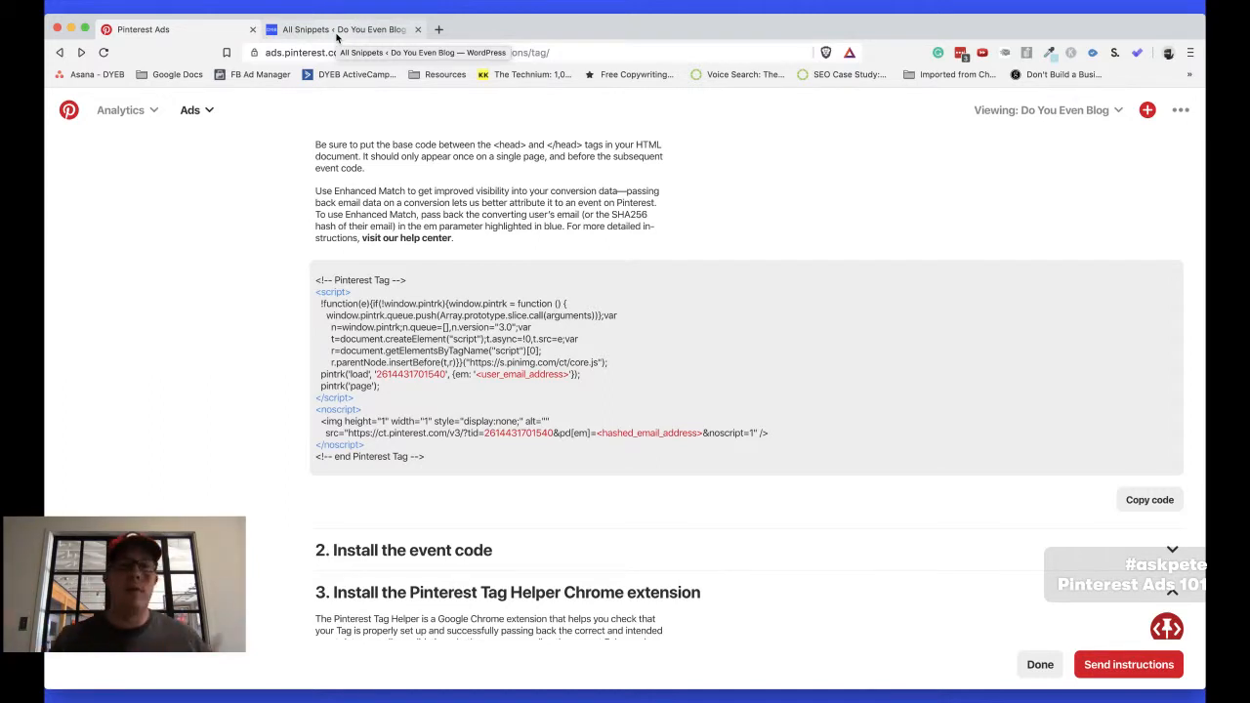
scroll(420, 478, down, 2)
click(418, 481)
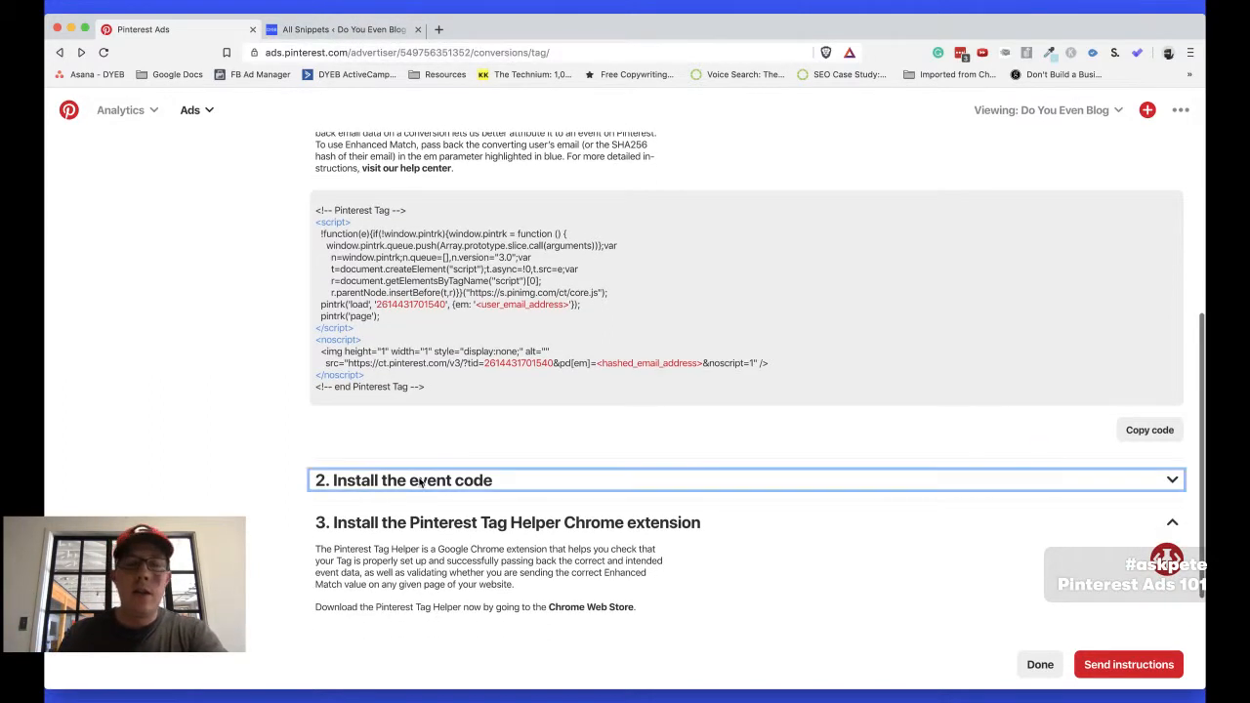
scroll(236, 430, down, 10)
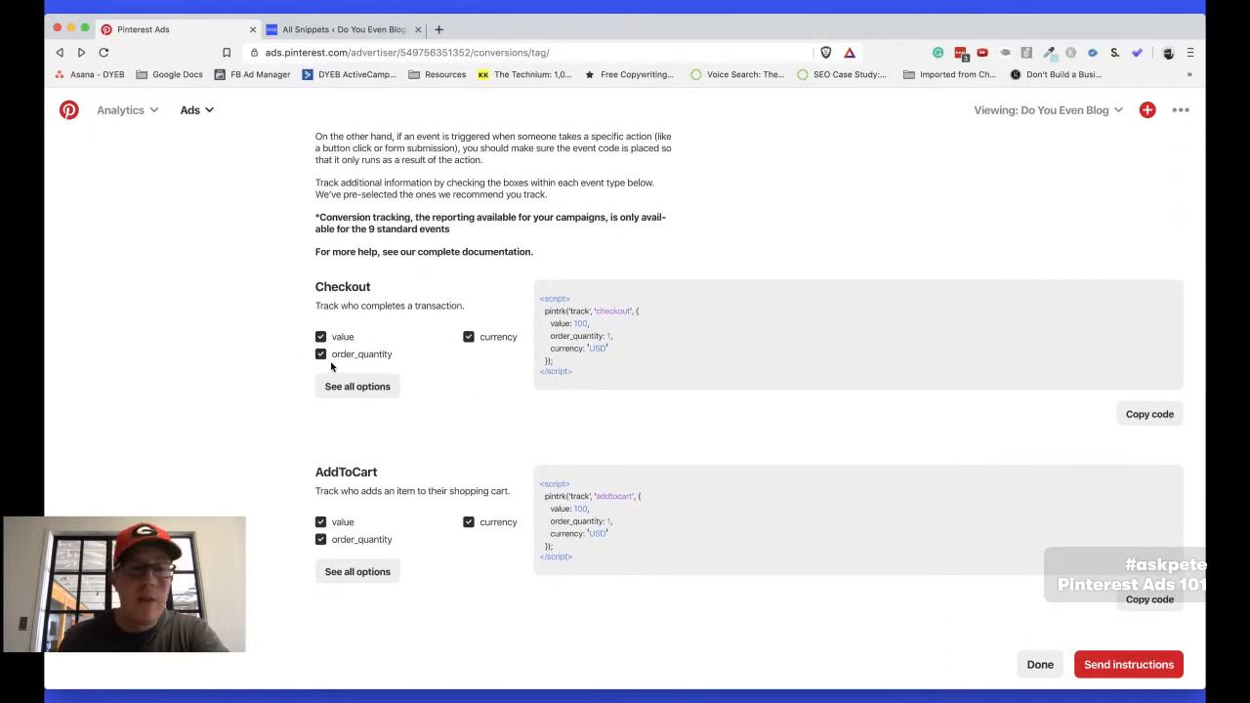
scroll(331, 367, down, 4)
scroll(331, 366, down, 7)
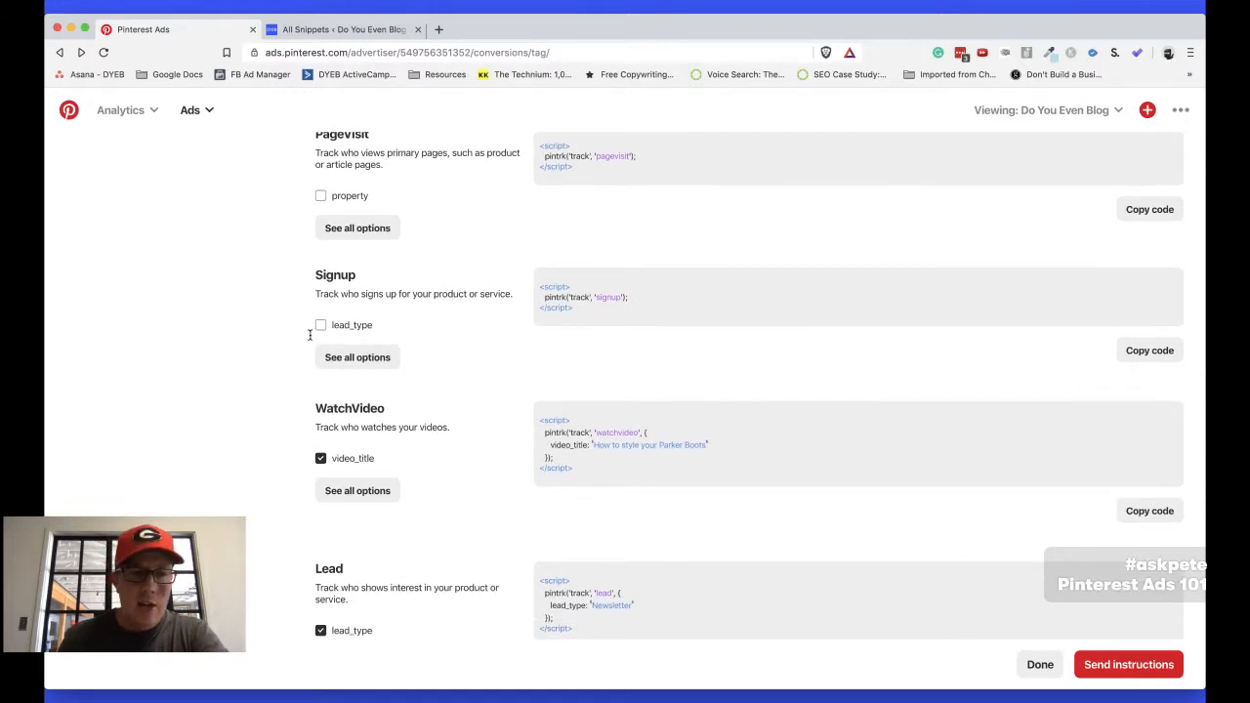
Try the lead_type option in the Signup event code with the value New Blogger Bootcamp, and turn the option off again
click(323, 325)
double_click(605, 310)
text(New Blog)
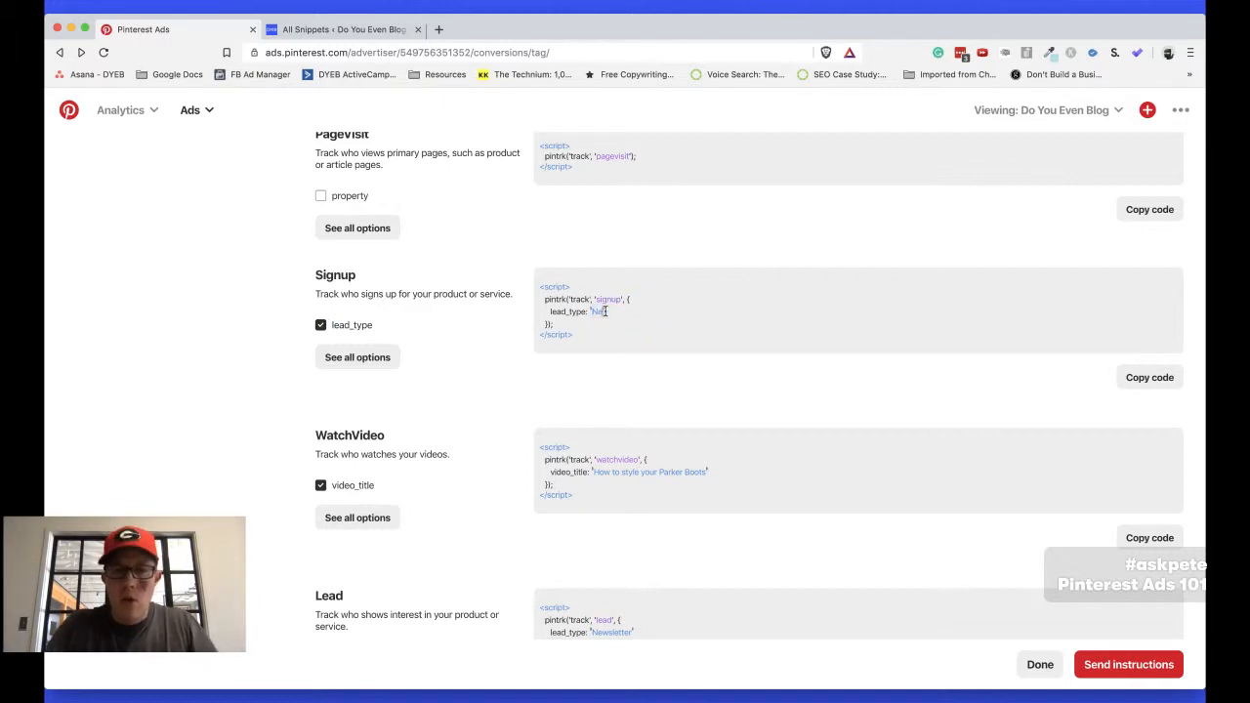
text(ger Bootcamp)
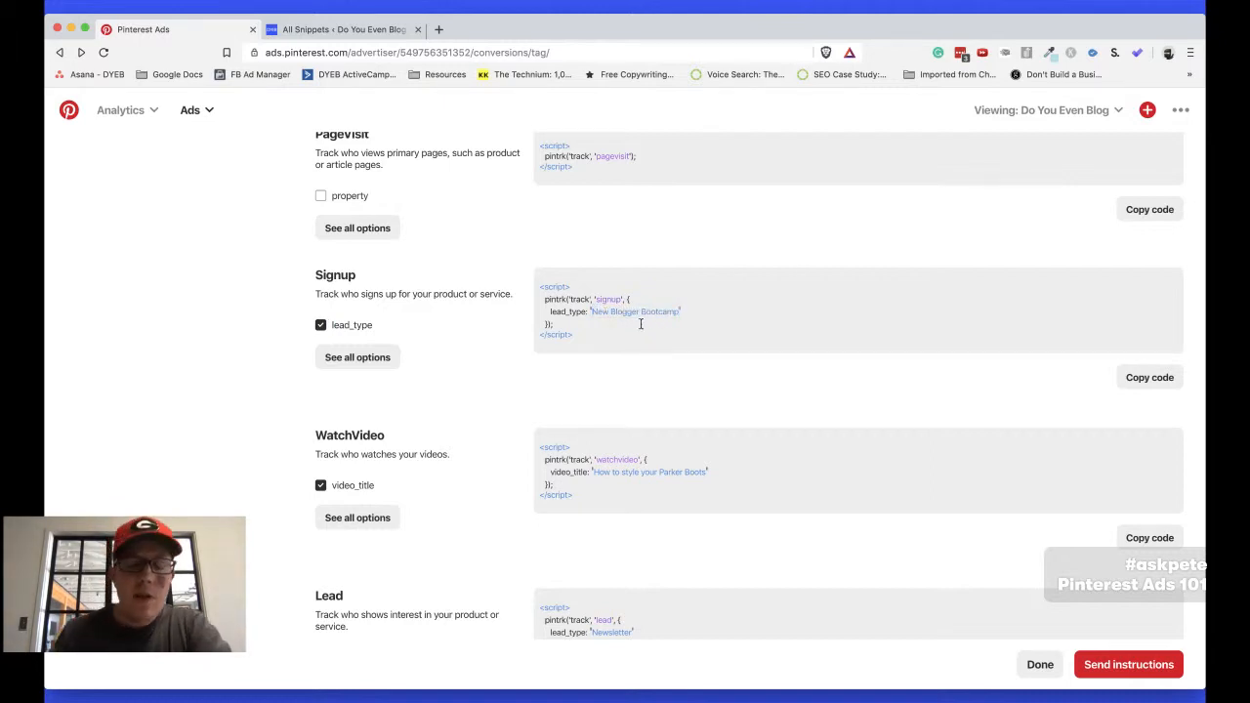
click(320, 326)
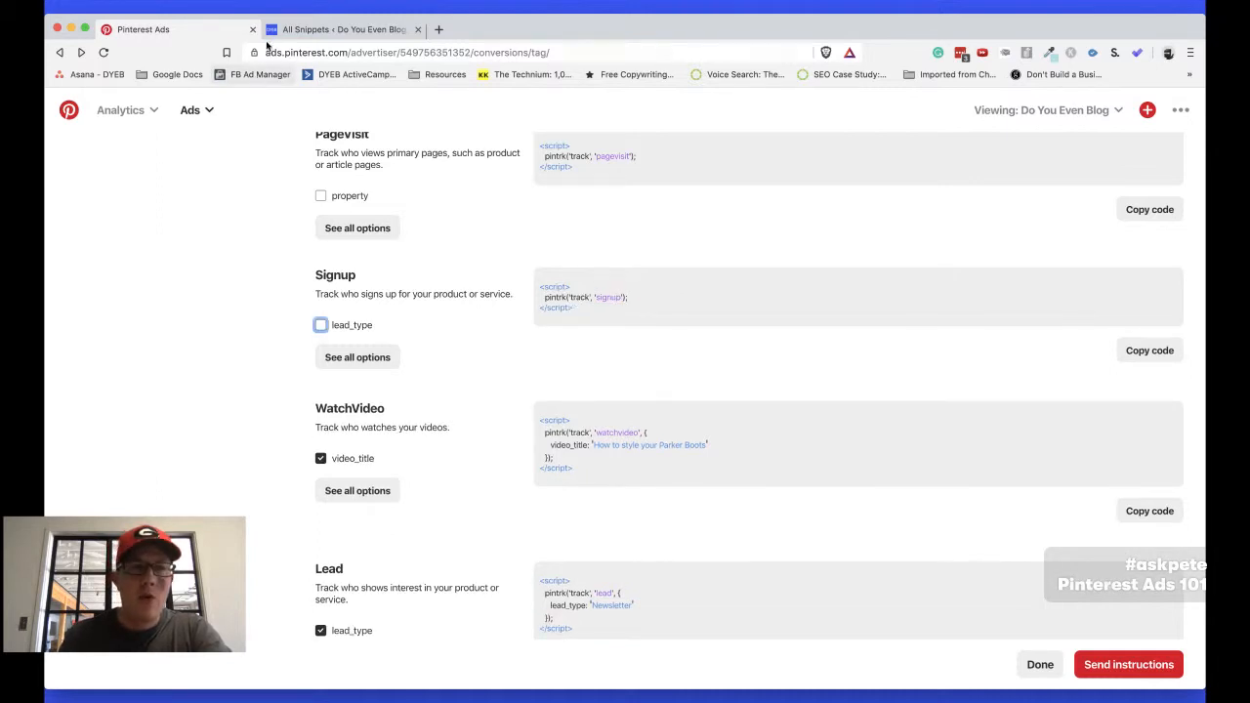
Open the "Pinterest - NBB Thanks" snippet on the WordPress site, examine its page settings and signup code, and return to the Pinterest tag page
click(307, 31)
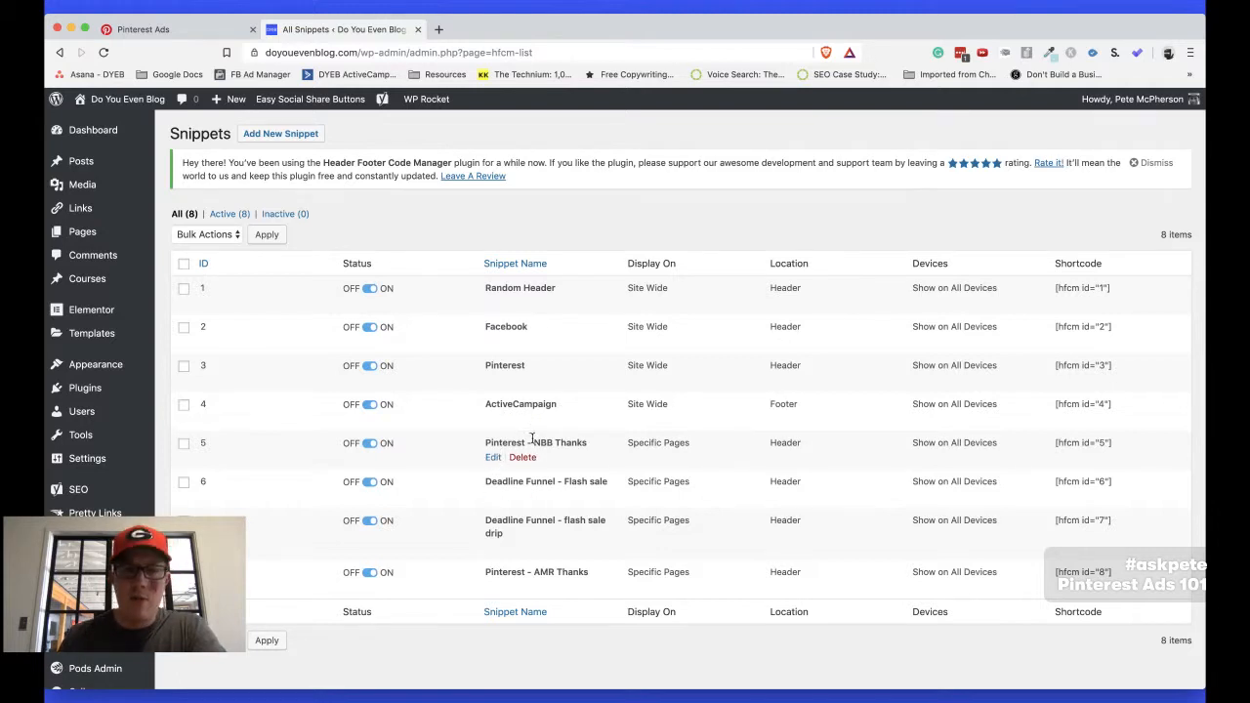
click(494, 458)
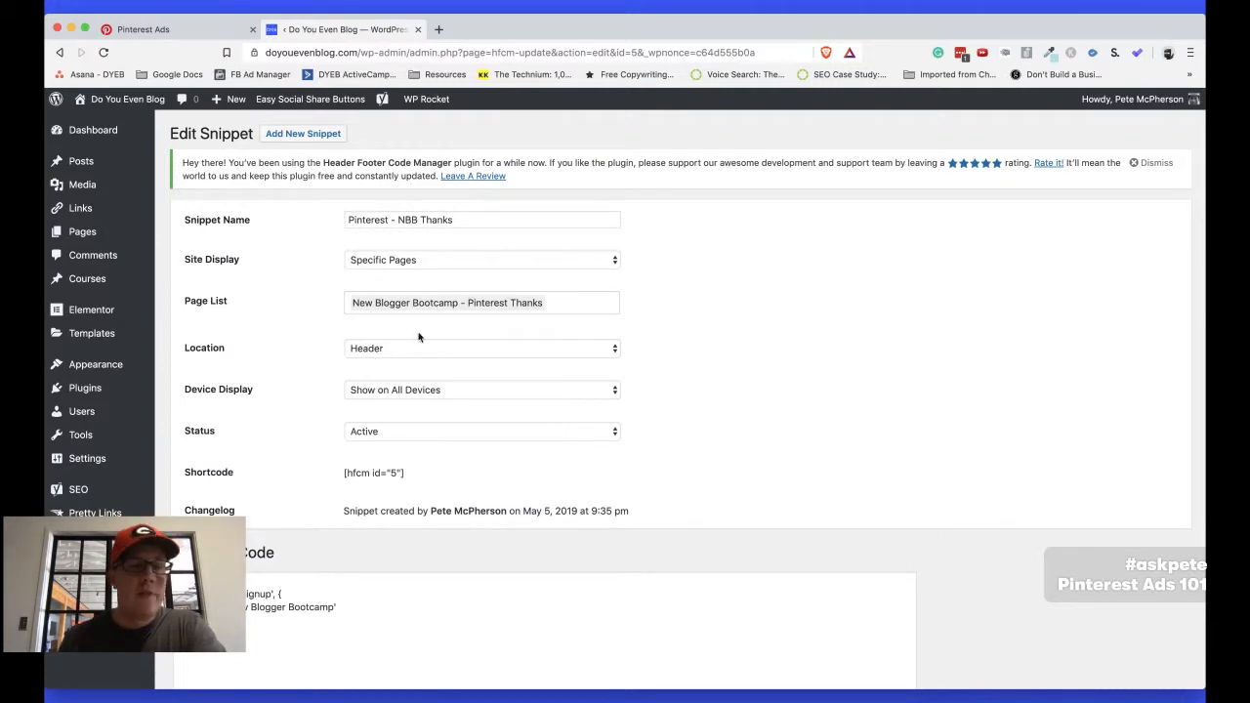
scroll(228, 490, down, 2)
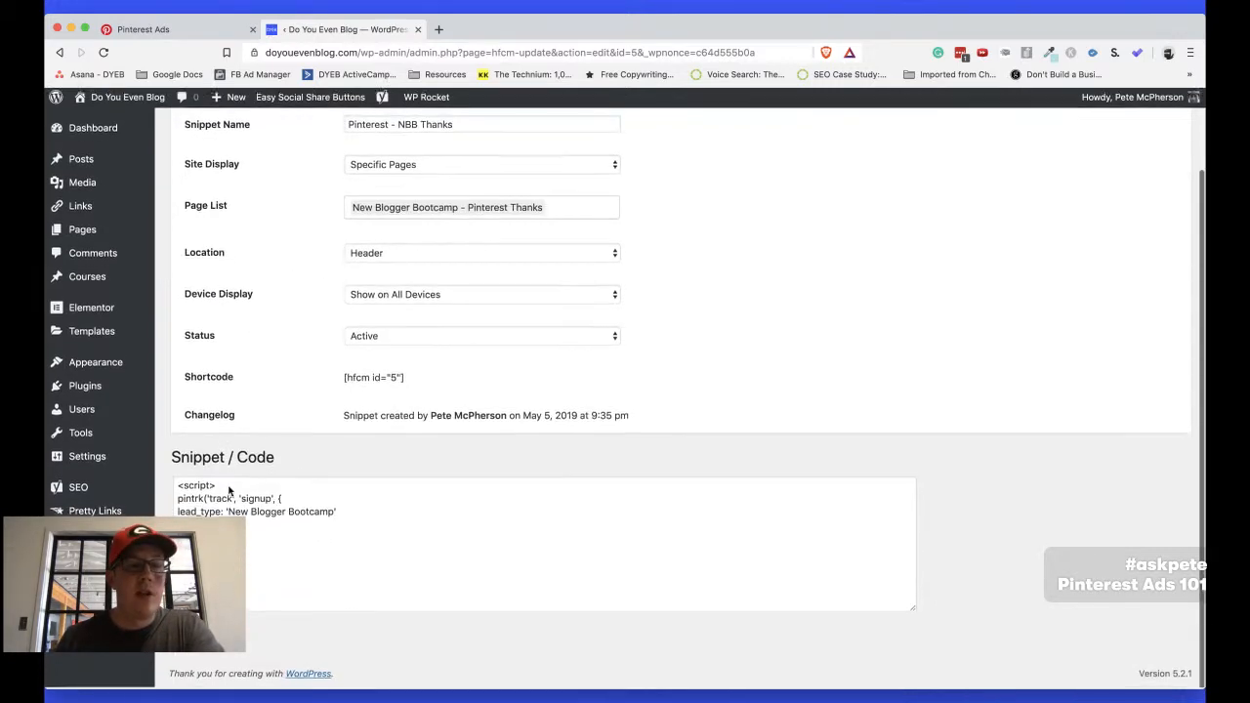
click(211, 509)
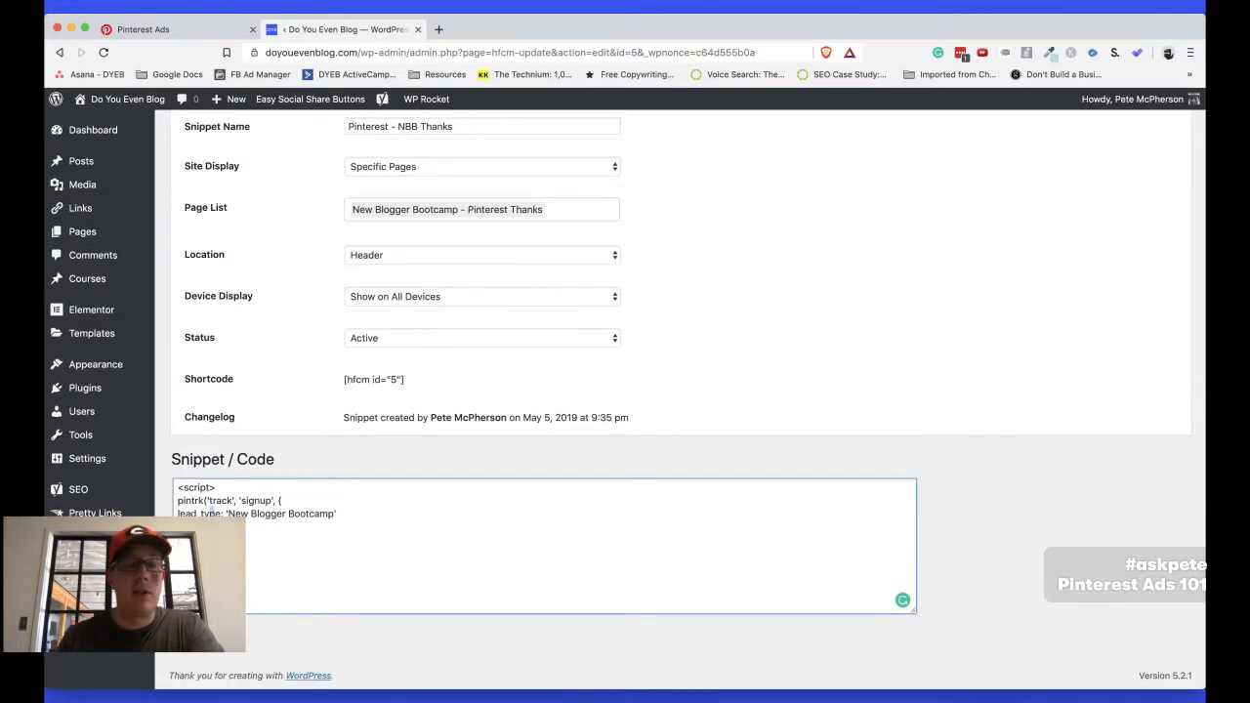
scroll(562, 622, up, 2)
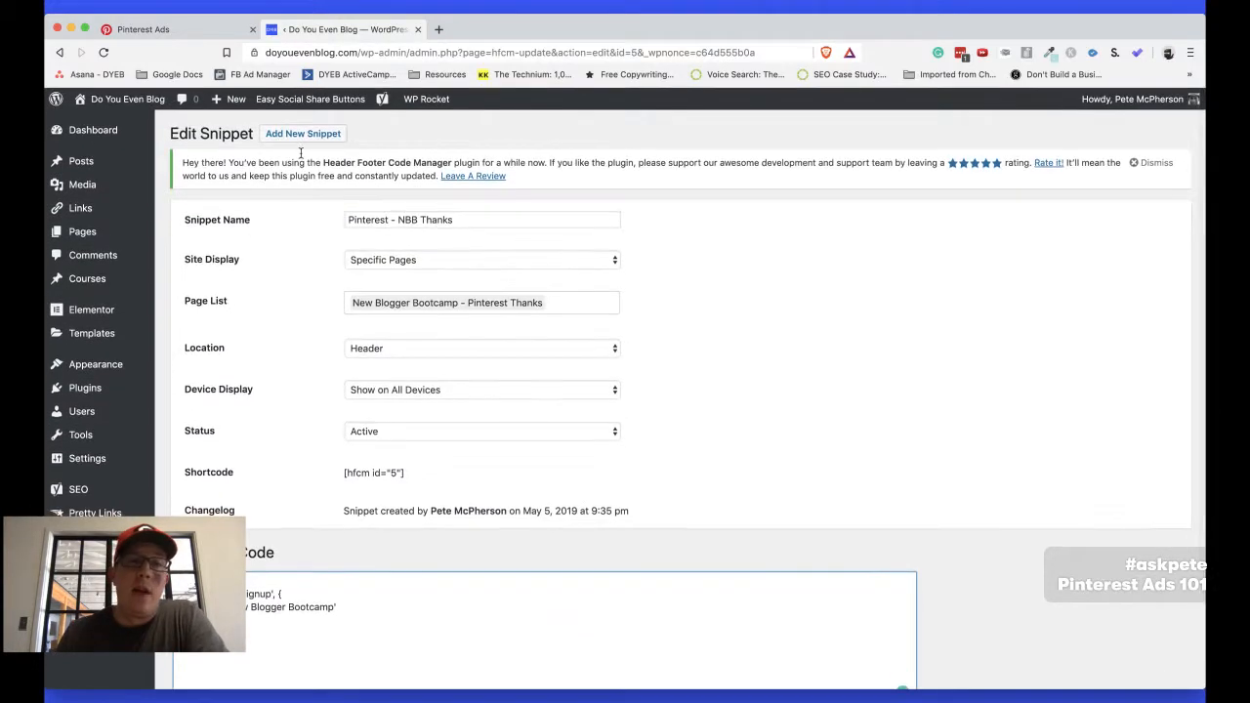
click(186, 31)
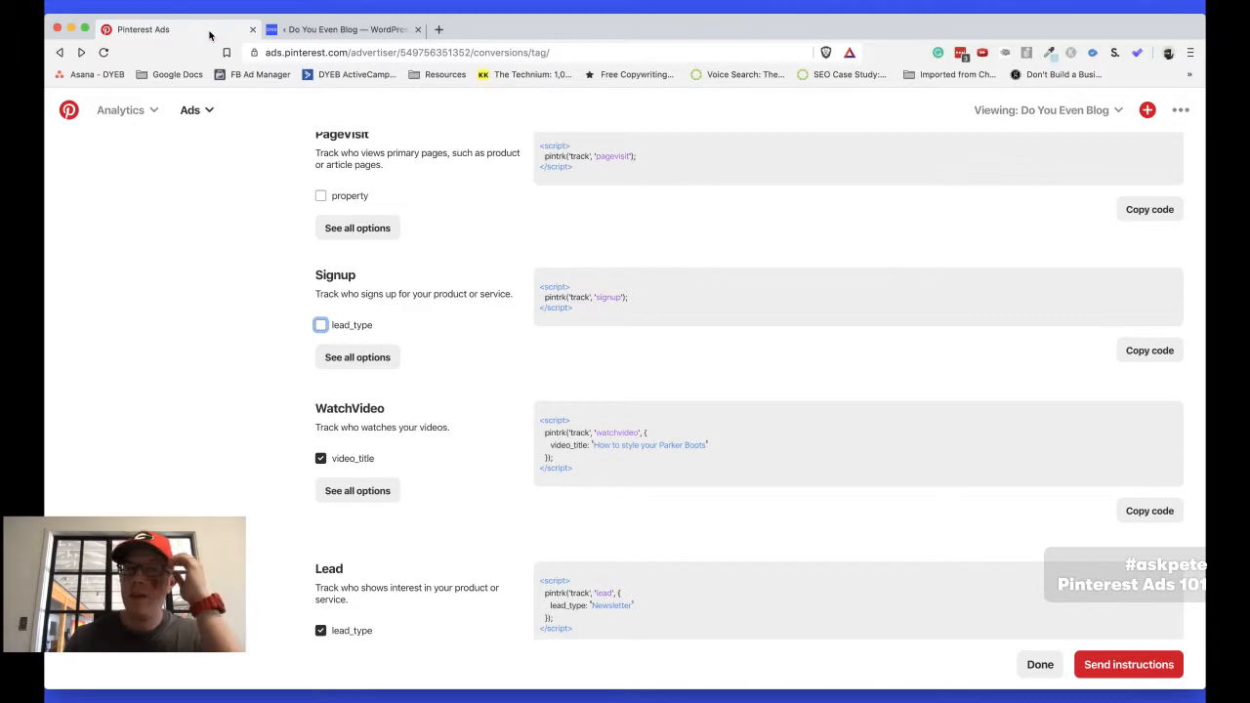
scroll(173, 371, up, 15)
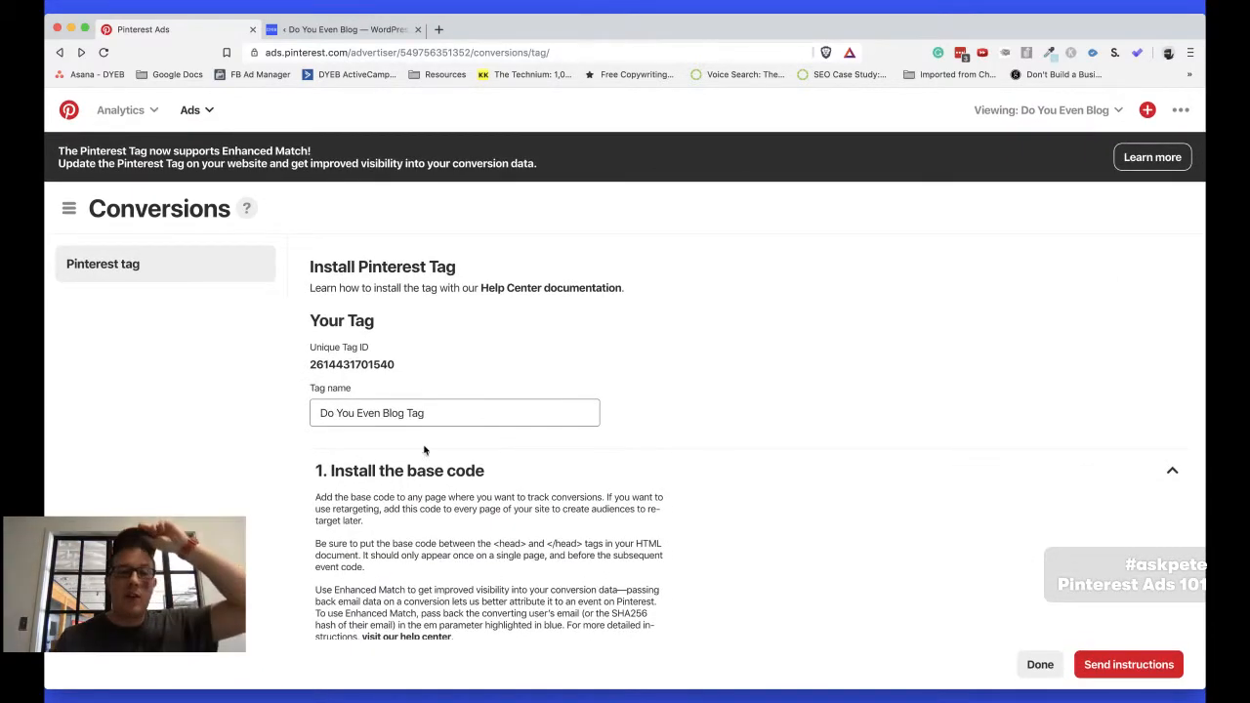
Switch to the "Pinterest ads for bloggers" outline and move the "Create audience (optional!)" item below the KEYWORDS item
key(super+Tab)
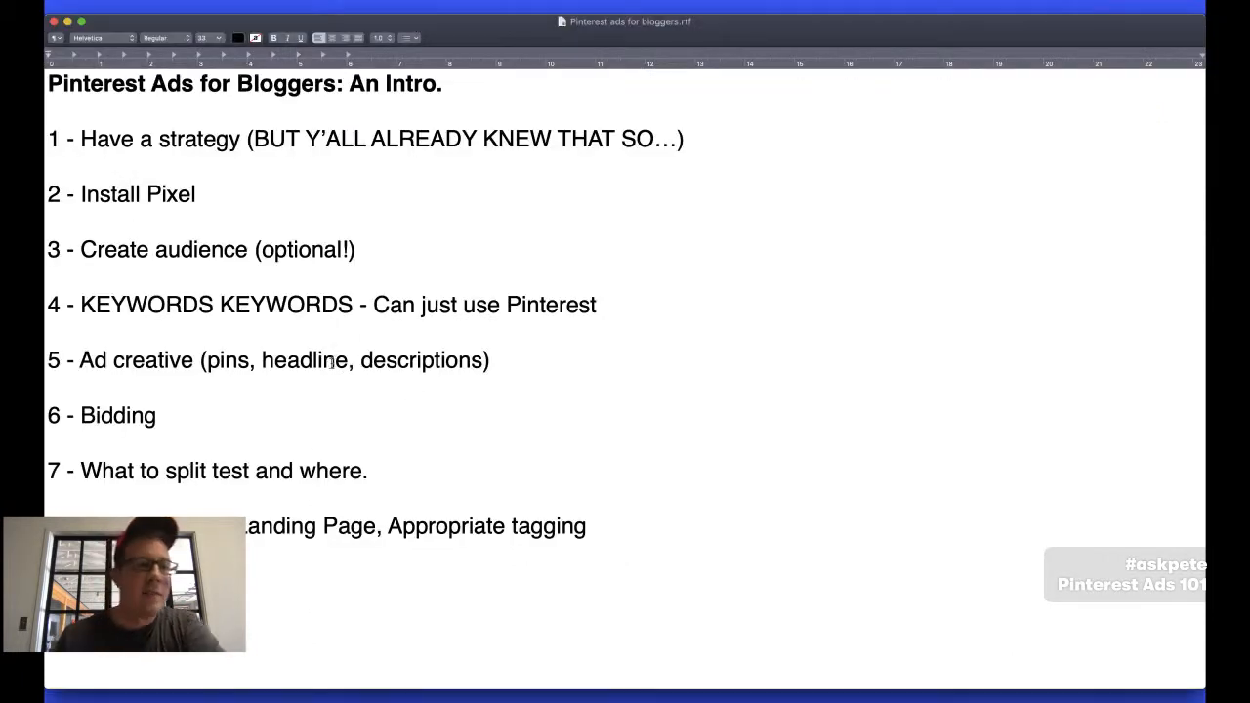
triple_click(112, 250)
key(super+c)
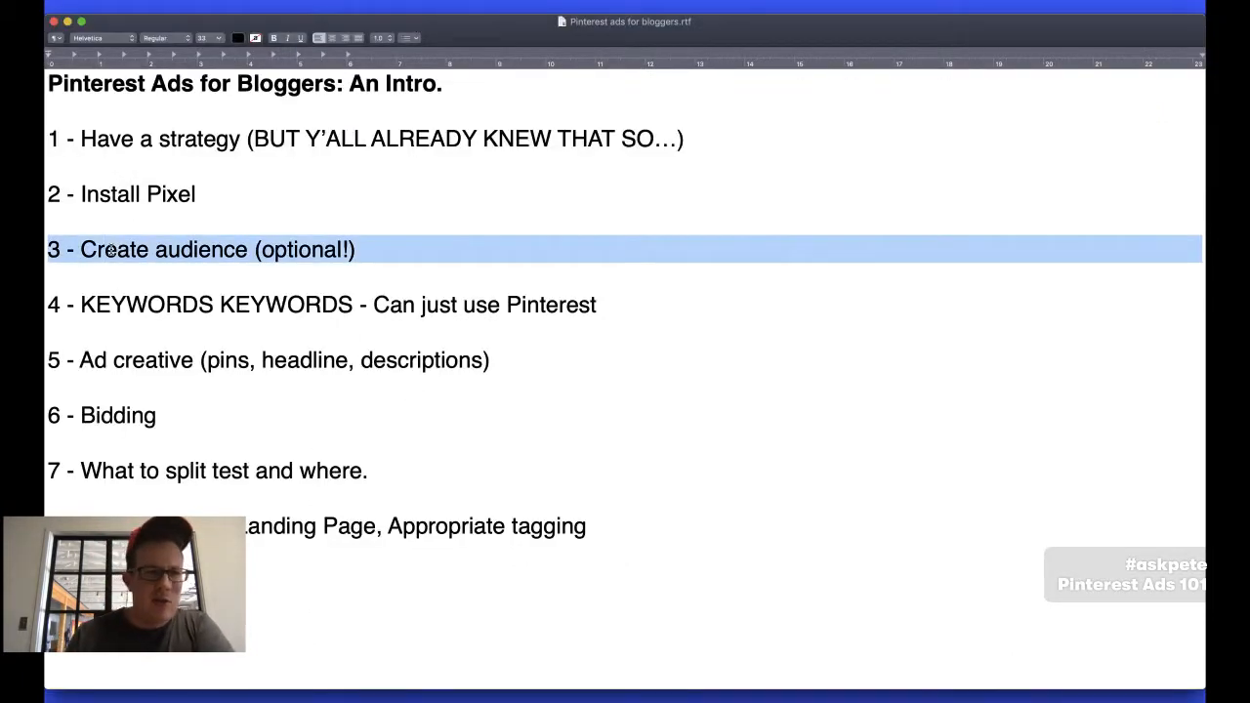
key(BackSpace)
key(BackSpace)
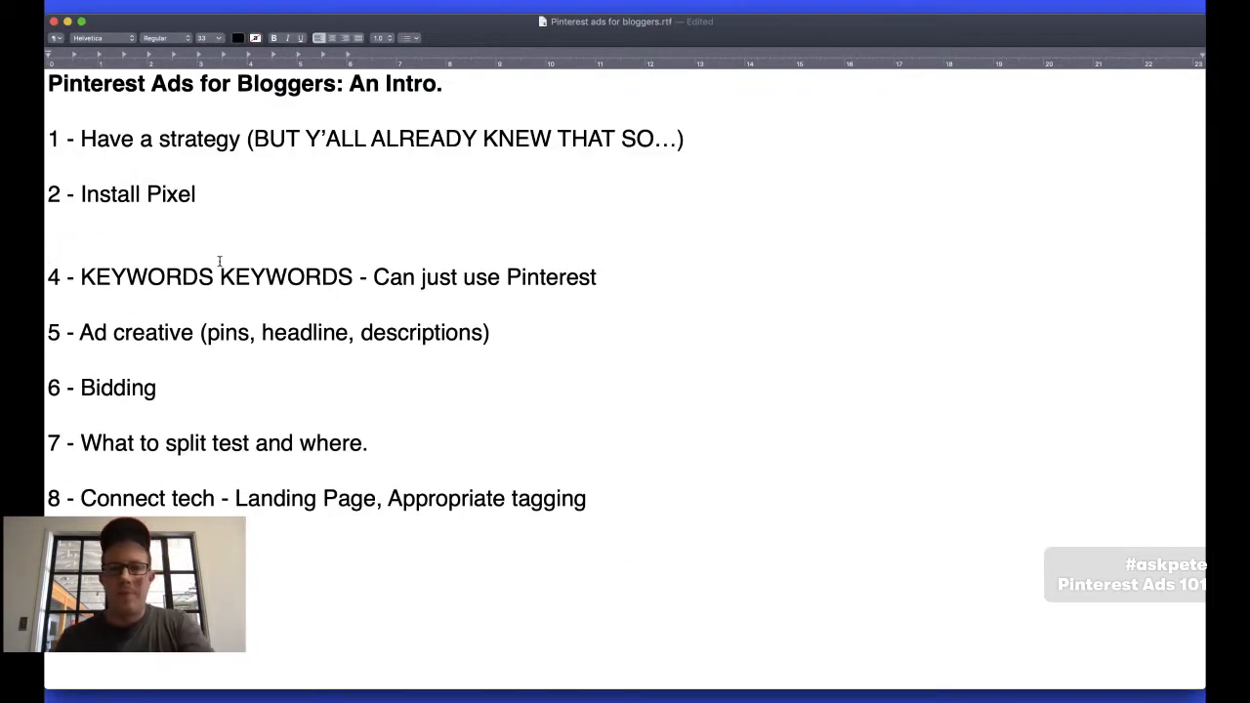
click(624, 249)
key(Return)
key(super+v)
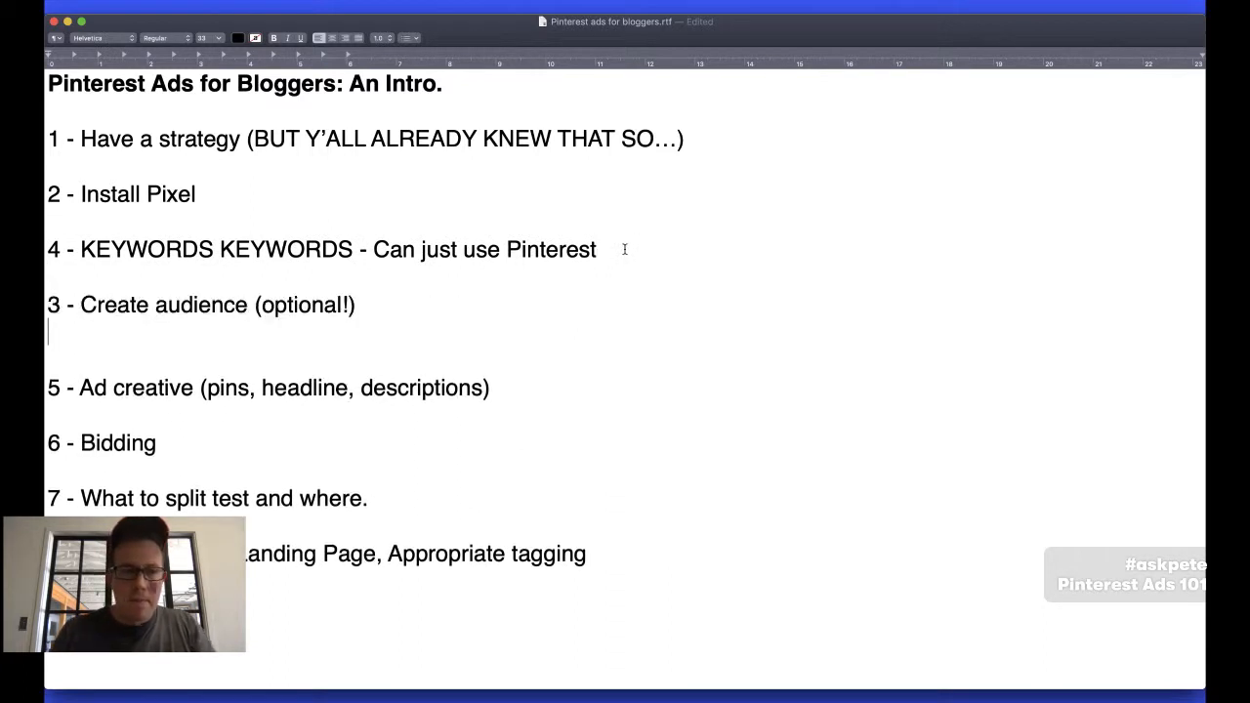
Renumber the "Create audience" item as 4 and the KEYWORDS item as 3, with even spacing between the items
double_click(54, 305)
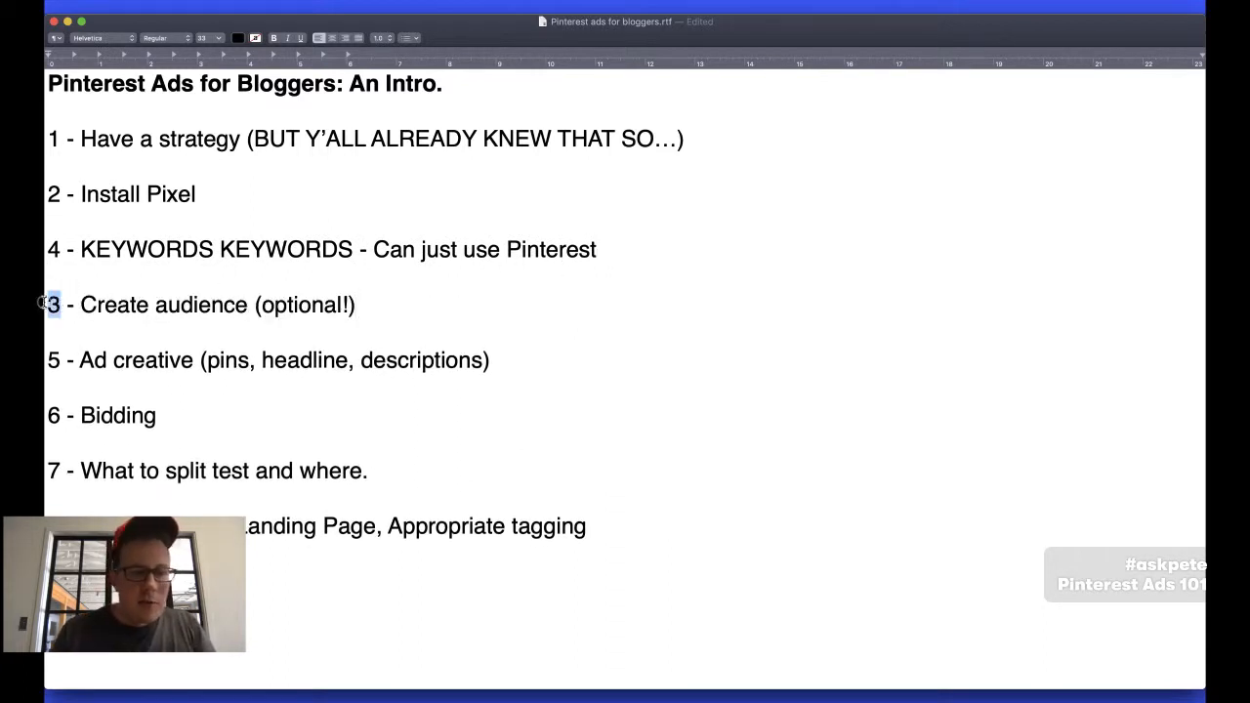
text(4)
double_click(55, 249)
text(3)
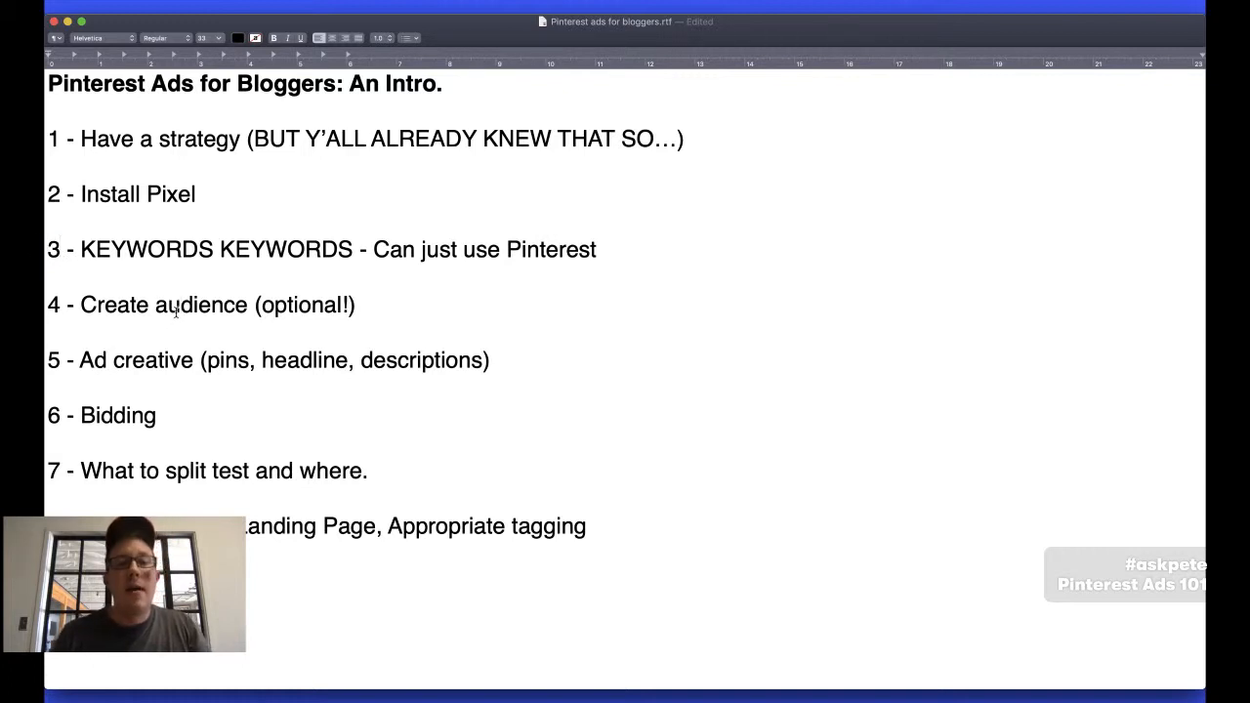
Switch back to Pinterest Ads and go to the ad account's Audiences page
key(super+Tab)
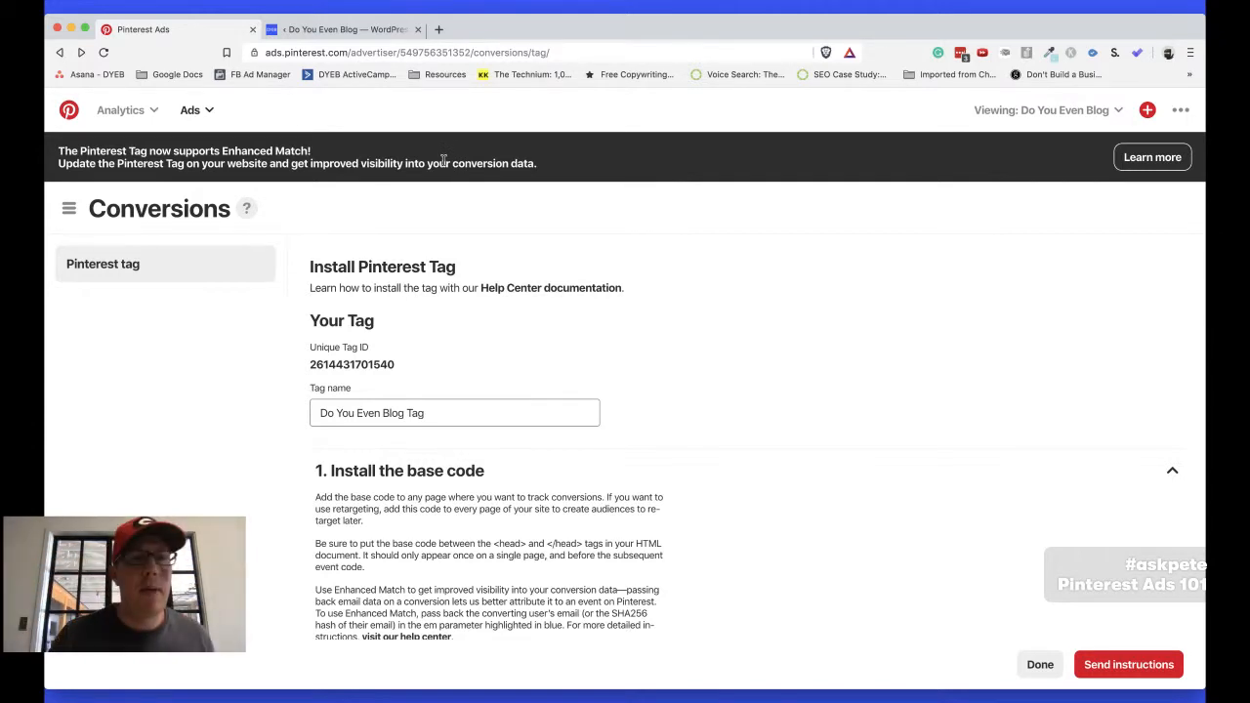
click(195, 111)
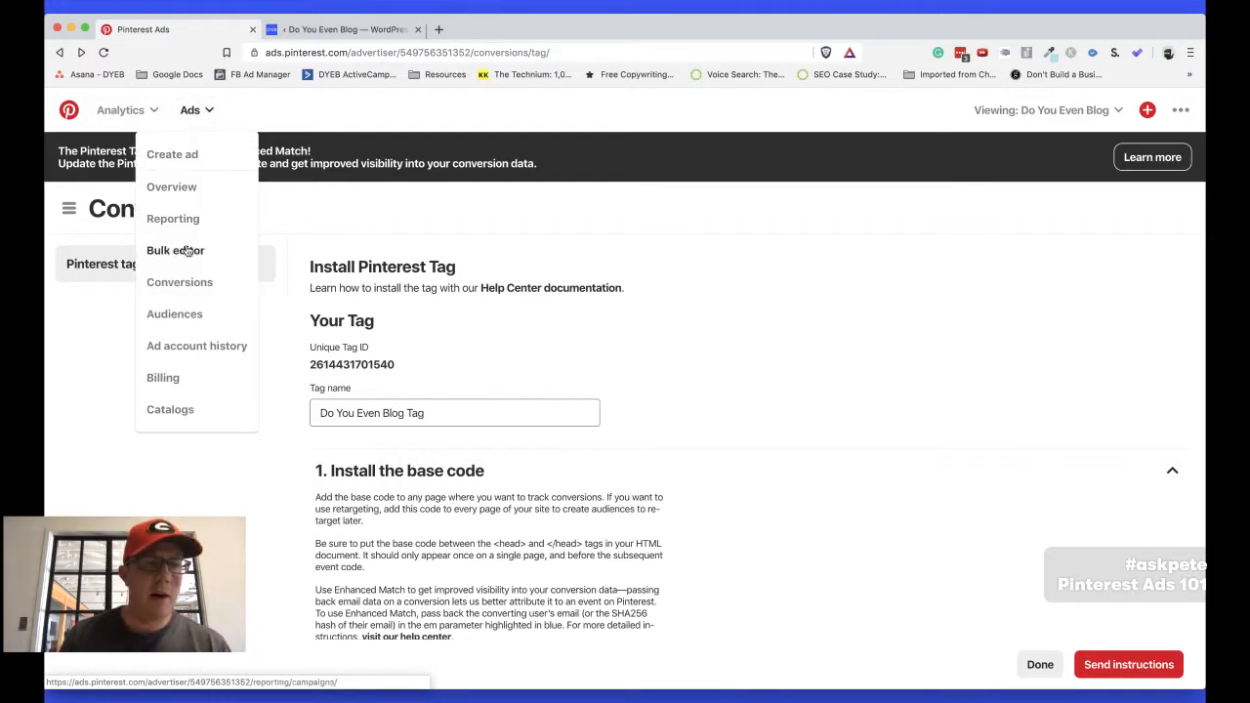
click(188, 317)
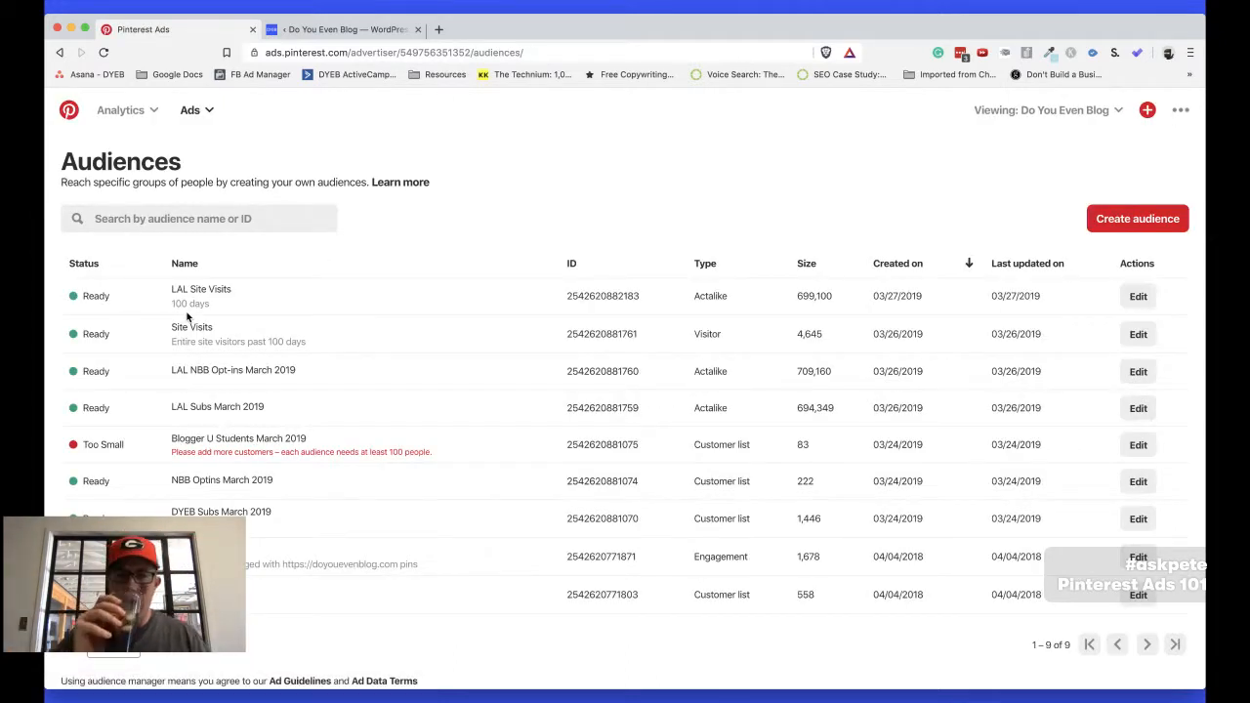
Examine the audience list, focusing on the LAL NBB Opt-ins March 2019 audience and its type
scroll(187, 316, down, 1)
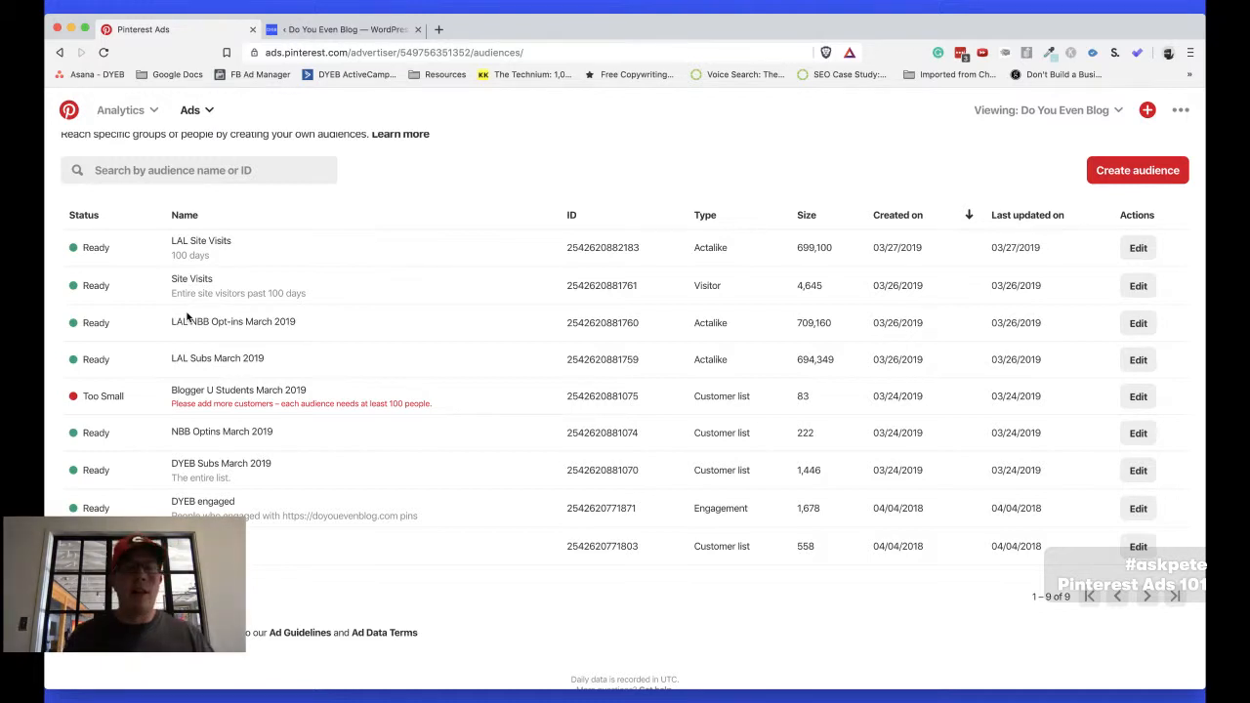
scroll(188, 316, up, 1)
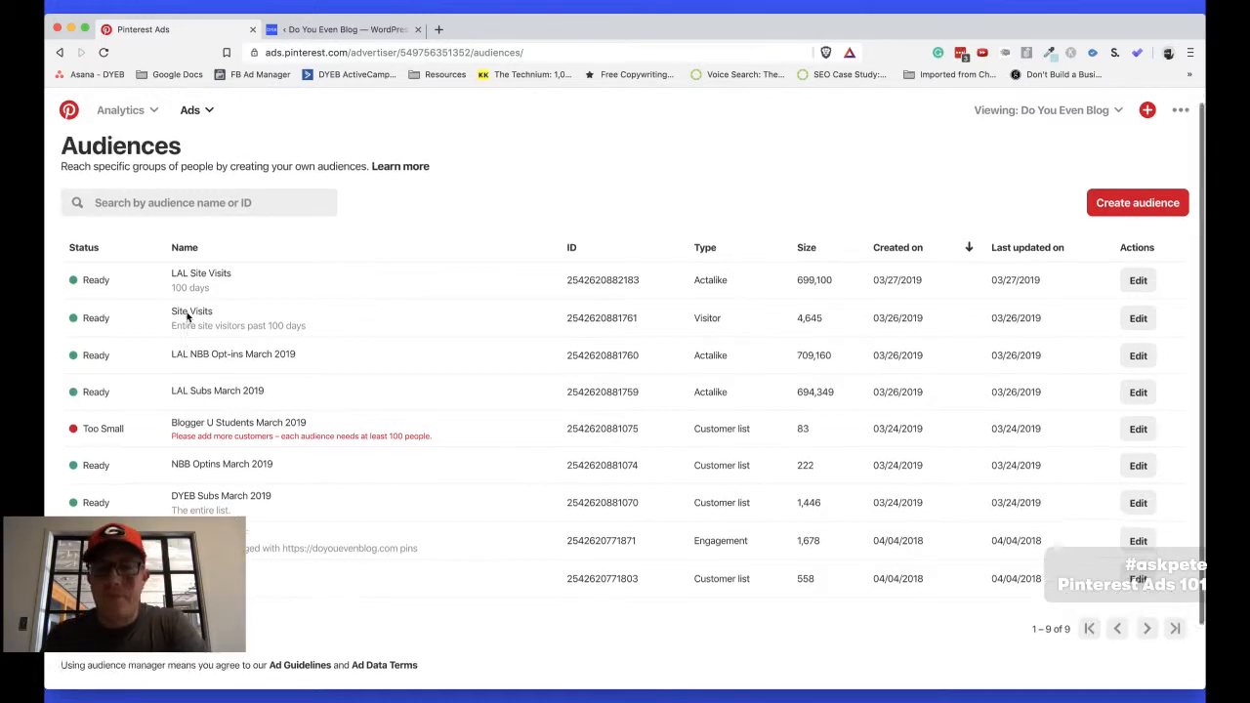
scroll(187, 316, down, 1)
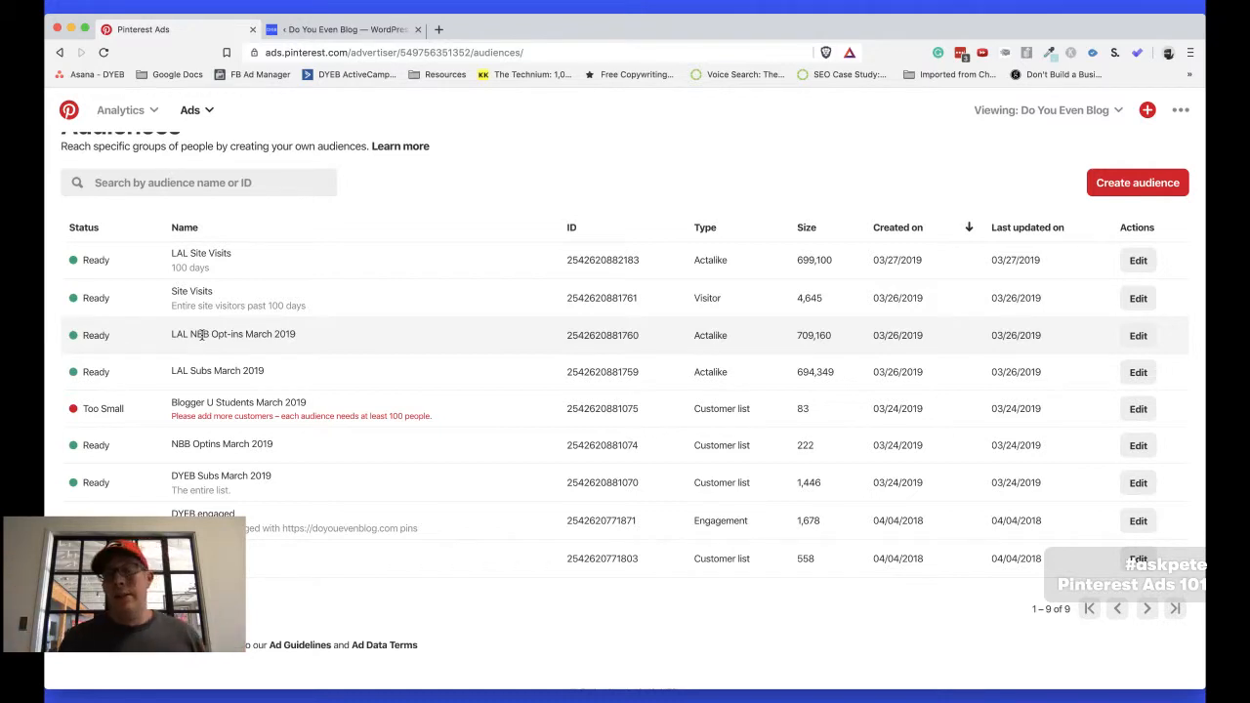
double_click(178, 335)
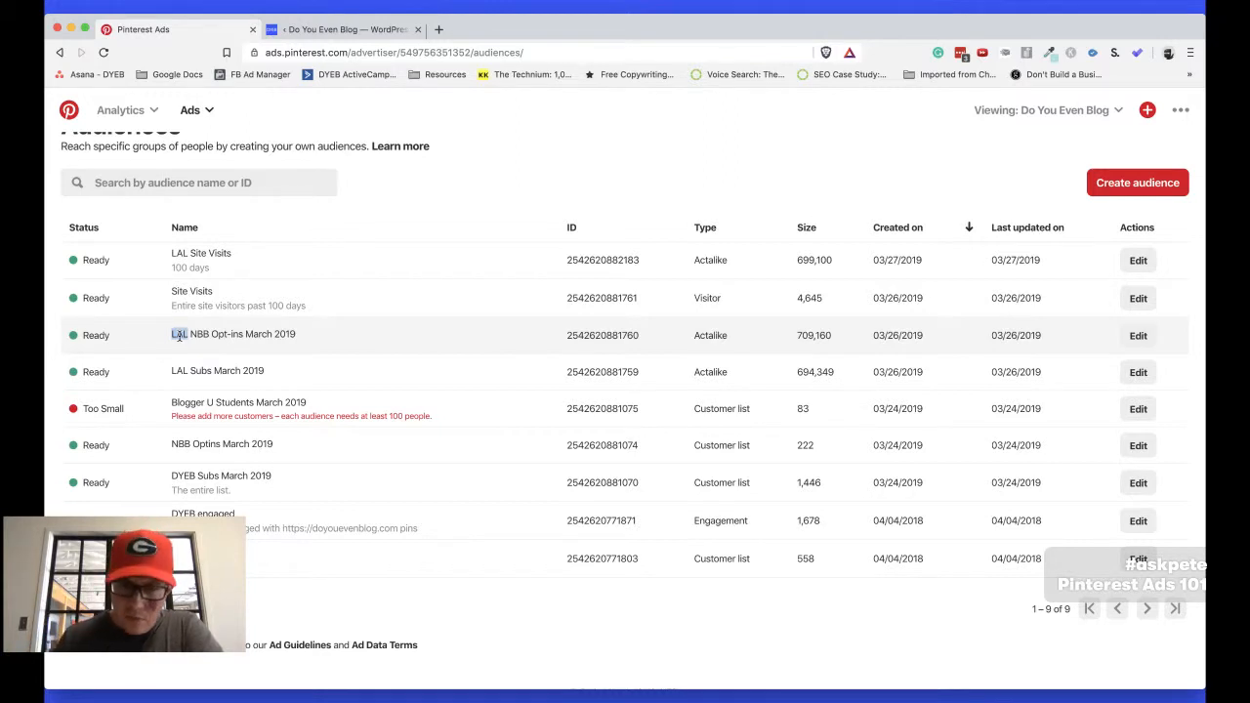
double_click(709, 336)
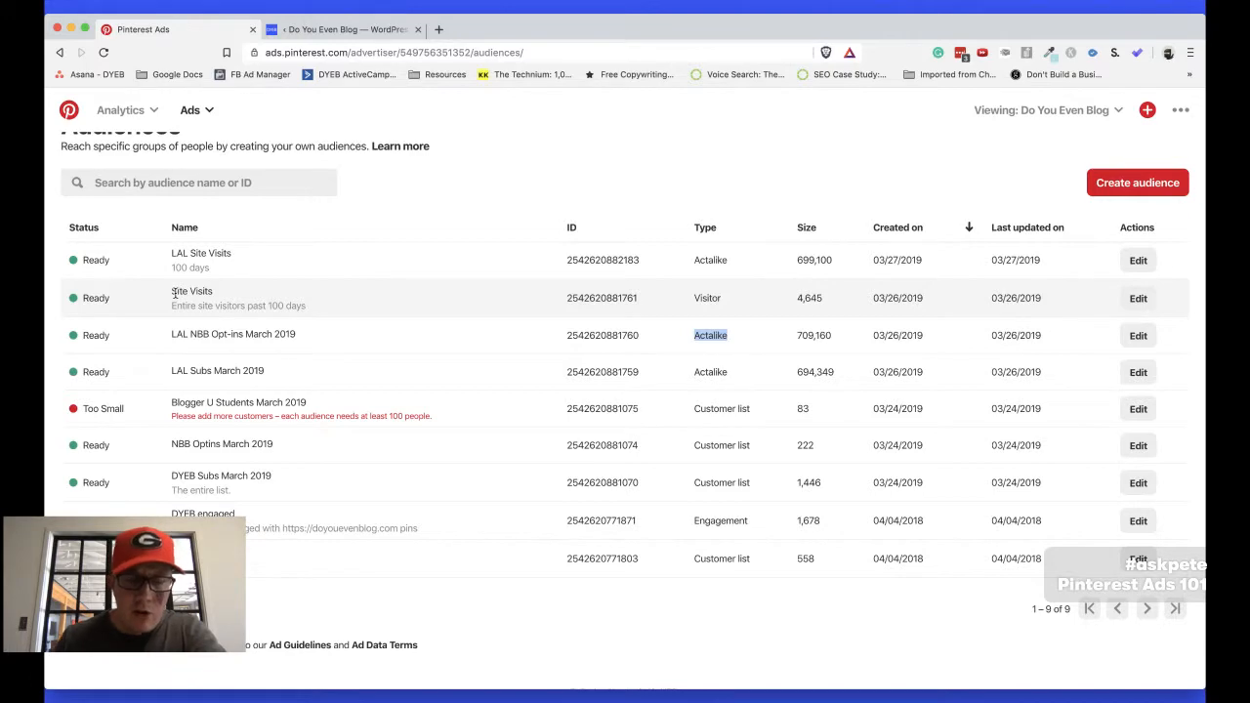
scroll(176, 408, up, 1)
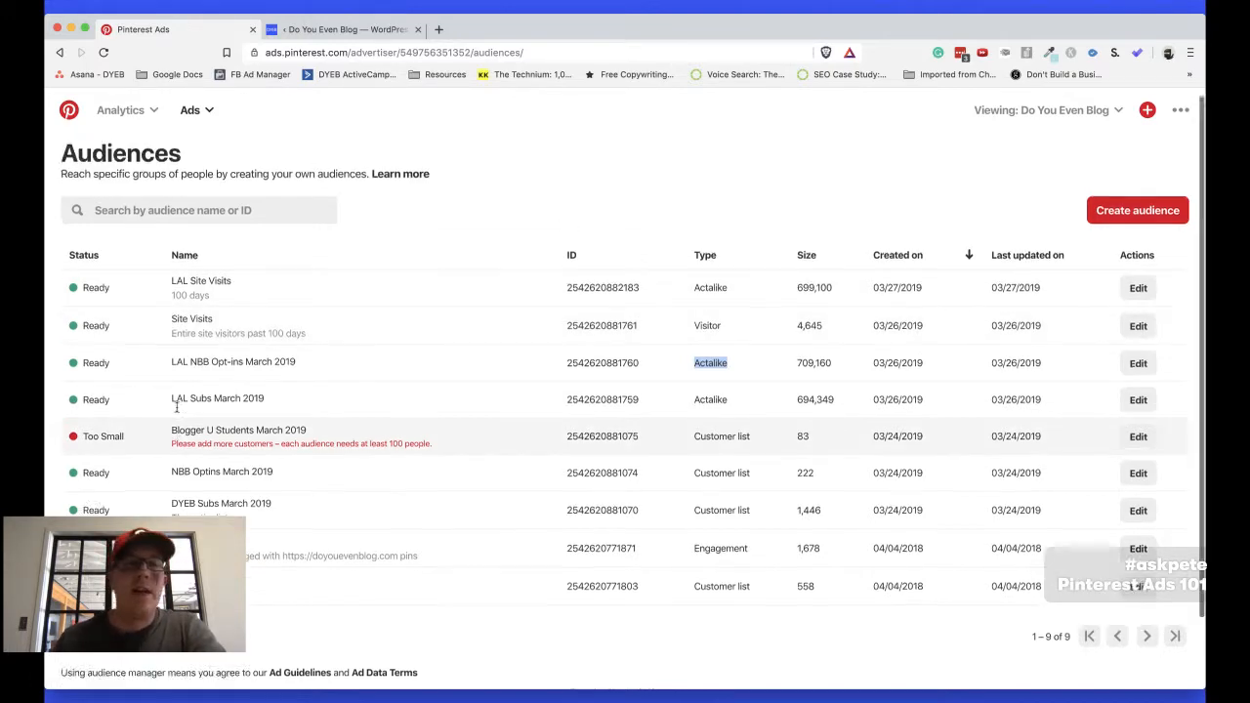
scroll(176, 408, up, 1)
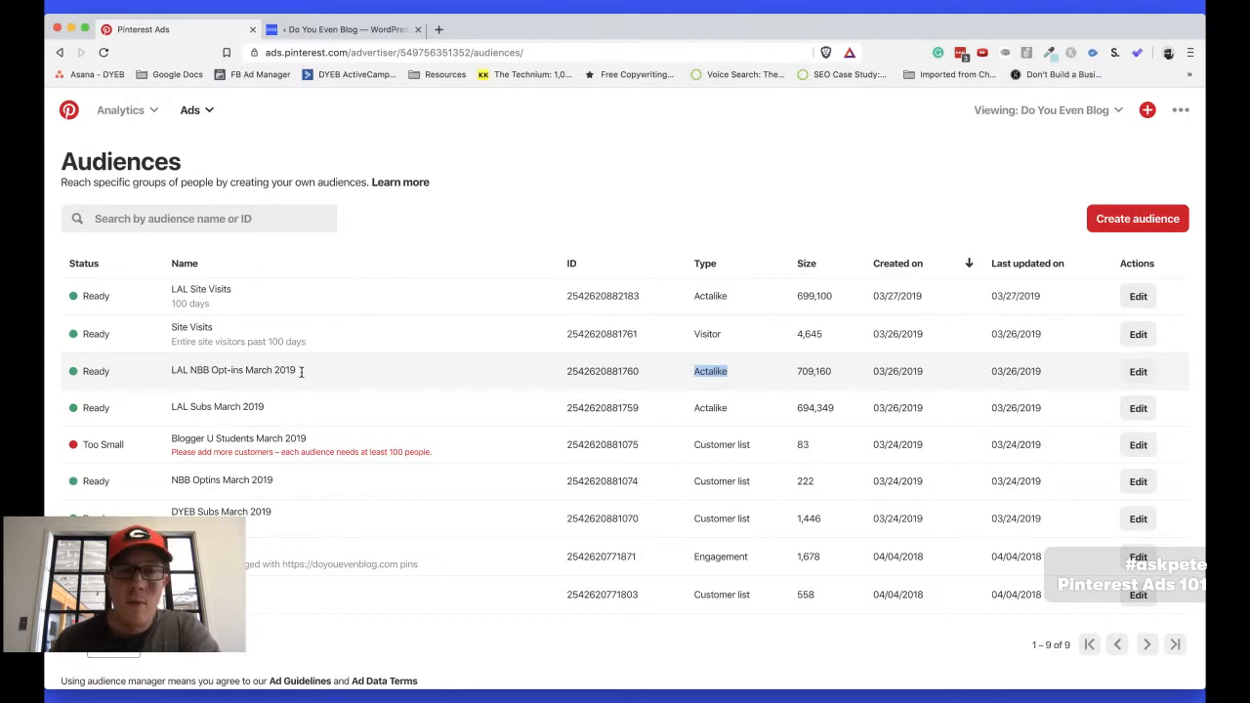
drag(300, 370, 169, 371)
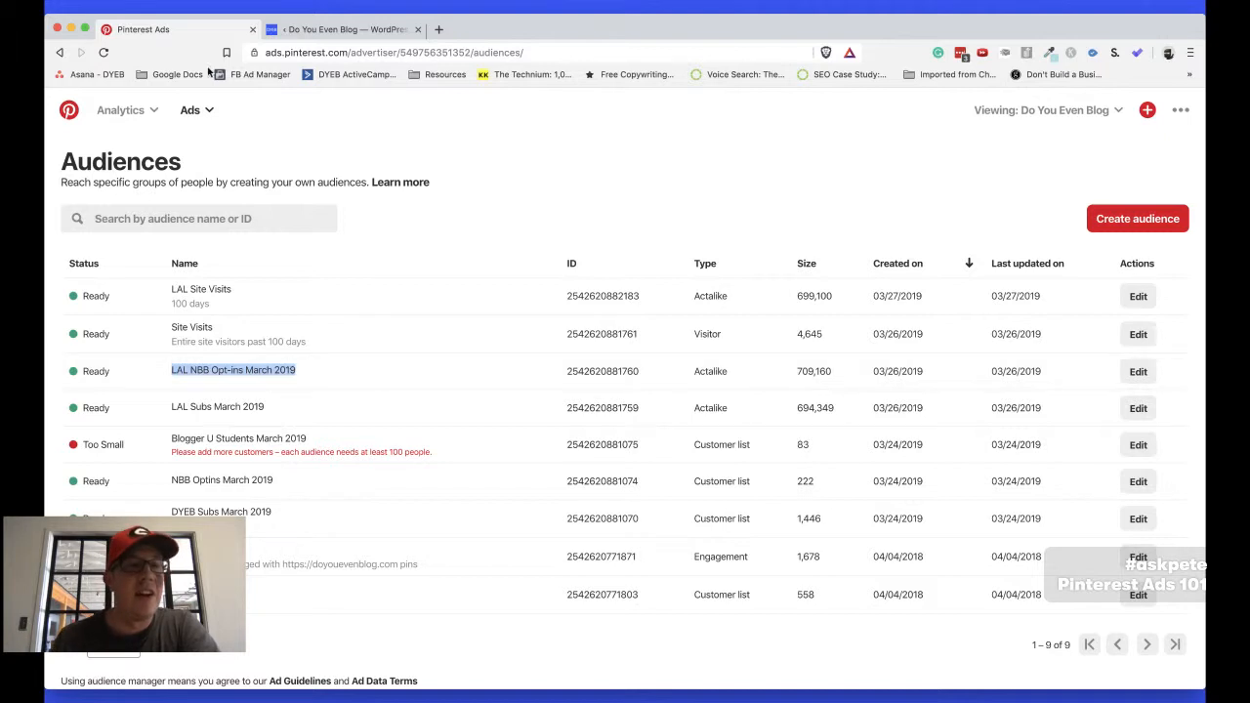
Check the keywords item in the outline, return to the browser and open pinterest.com in a new tab
click(203, 109)
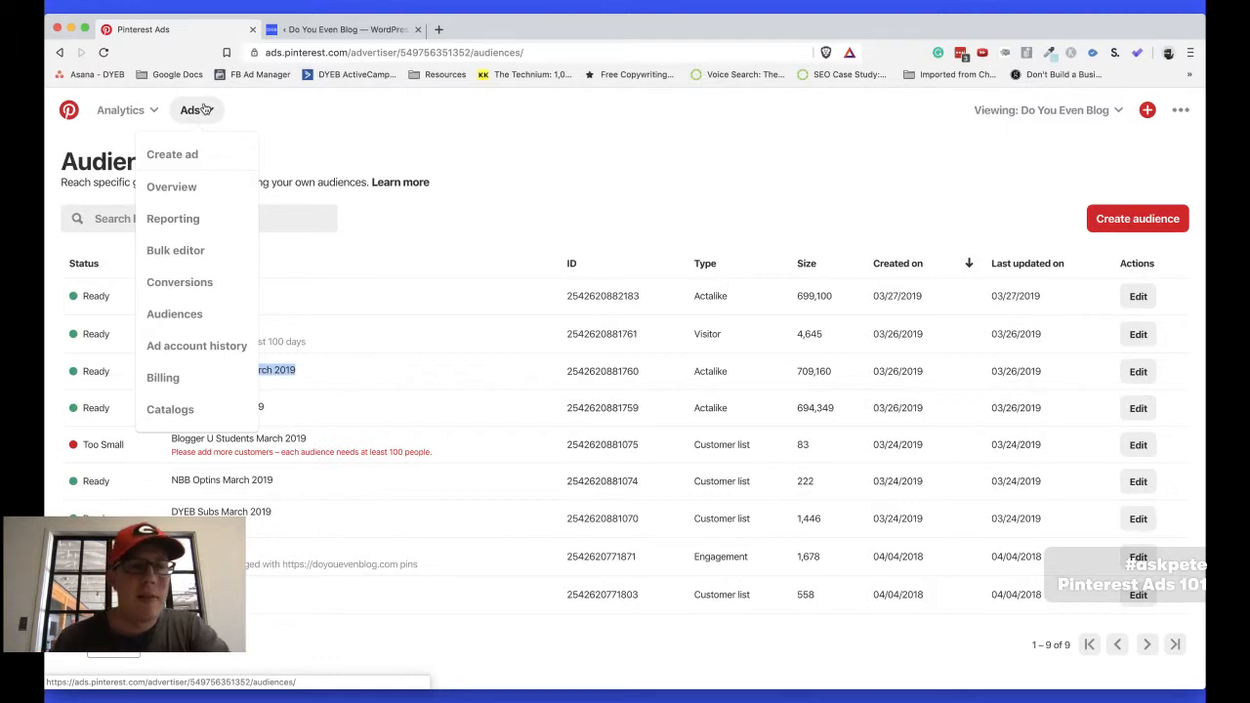
key(super+Tab)
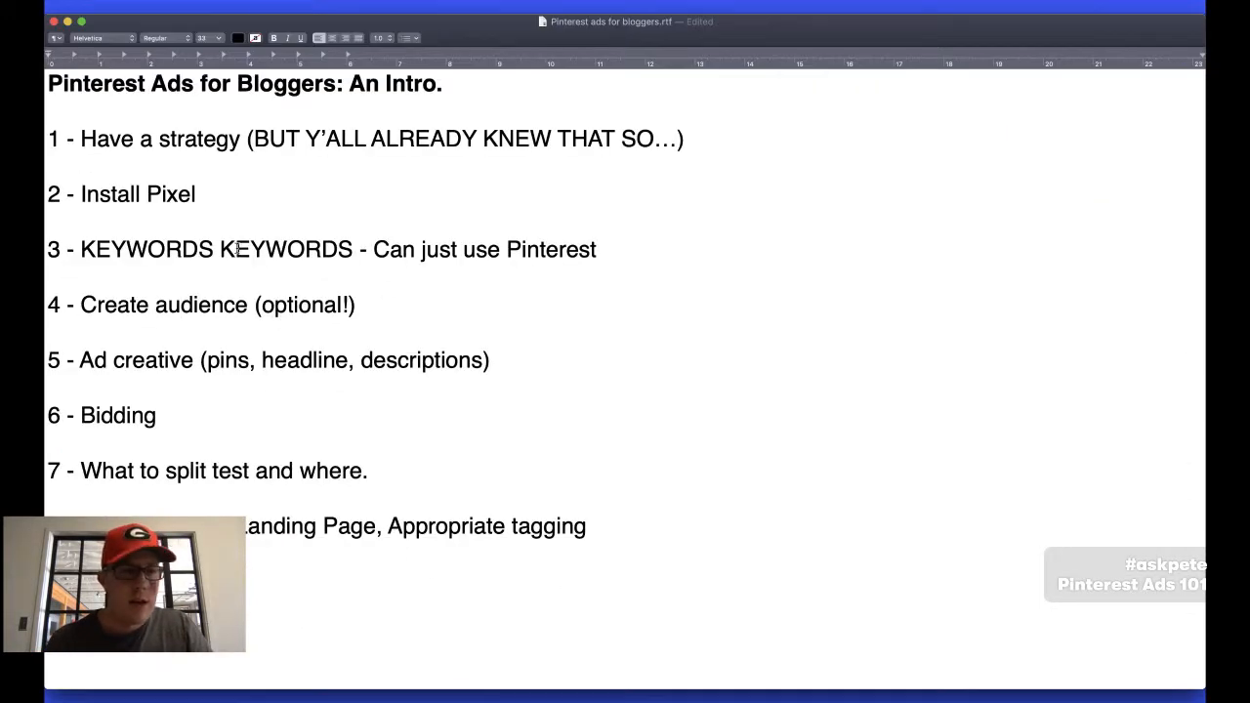
key(super+Tab)
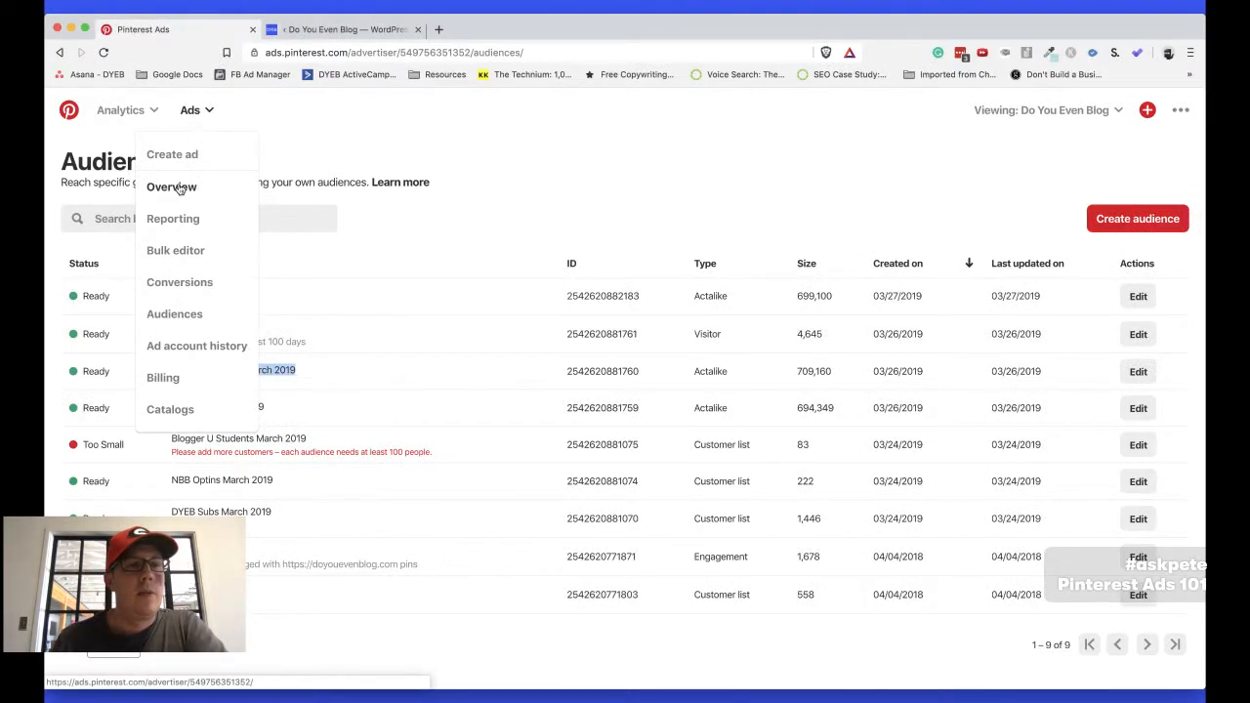
key(super+t)
text(pinterest.com)
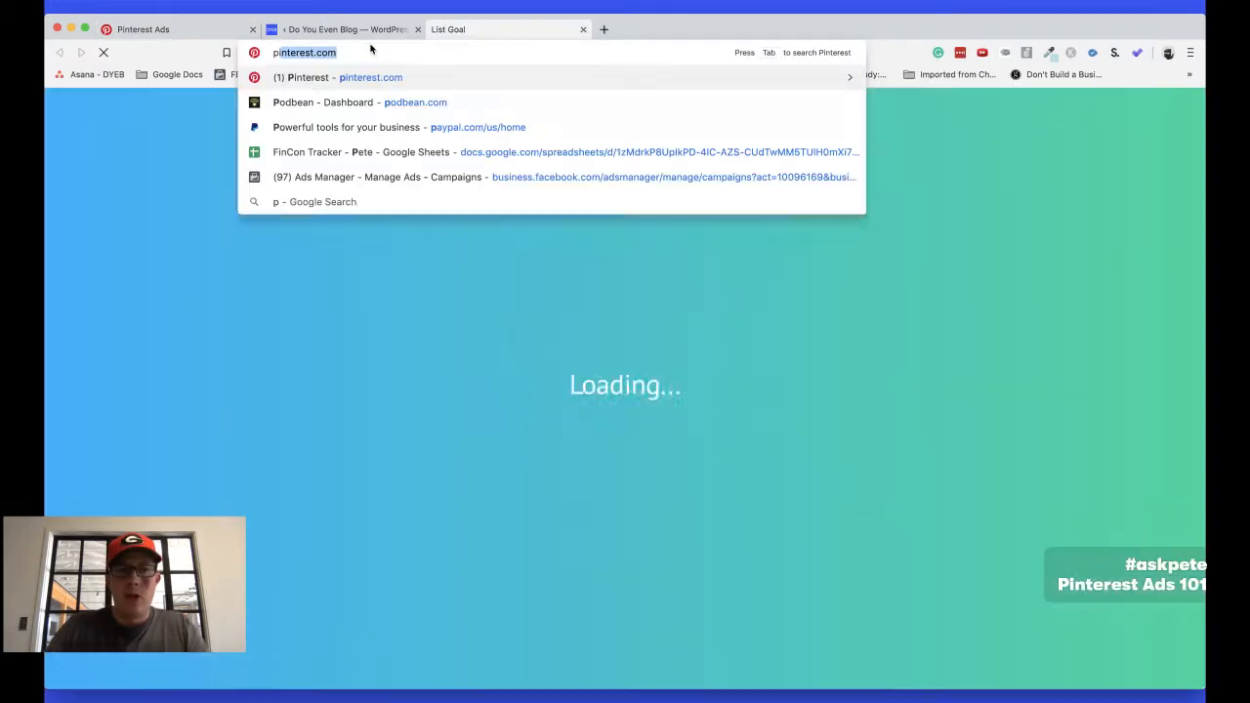
key(Return)
Switch to the Pinterest Keywords workbook in Excel and examine the broad and quoted keyword lists on the AFF marketing sheet
key(super+Tab)
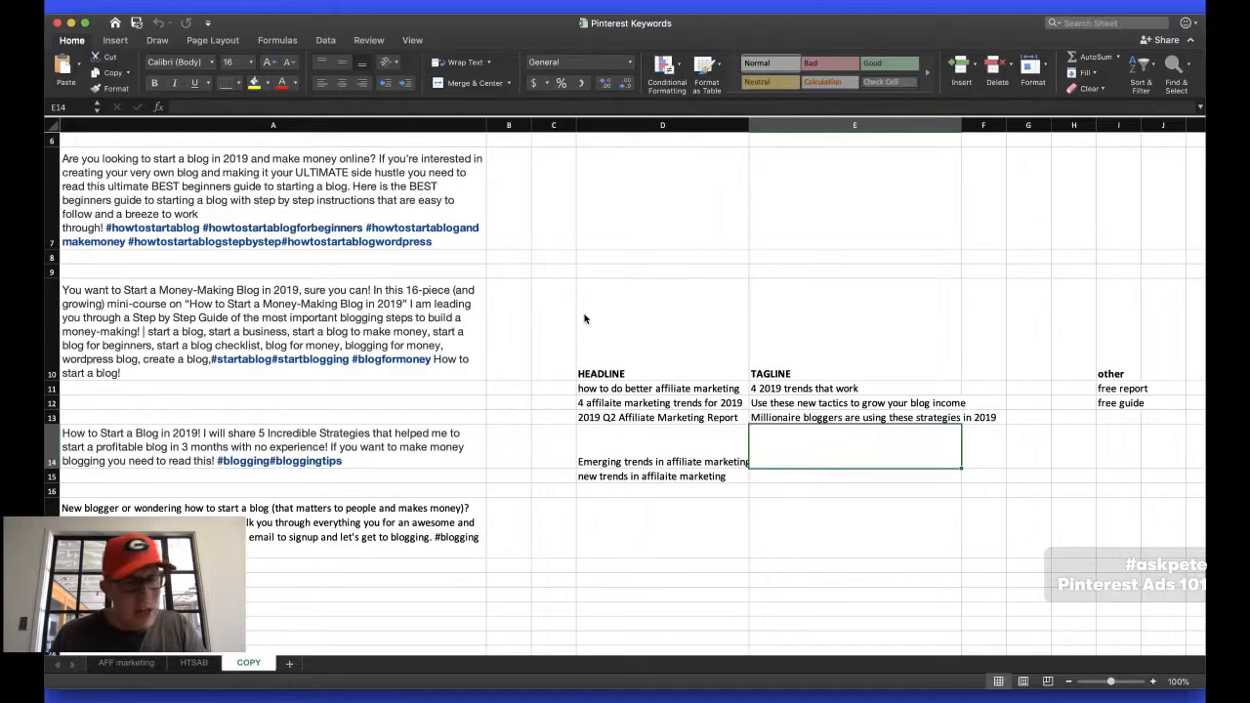
click(127, 663)
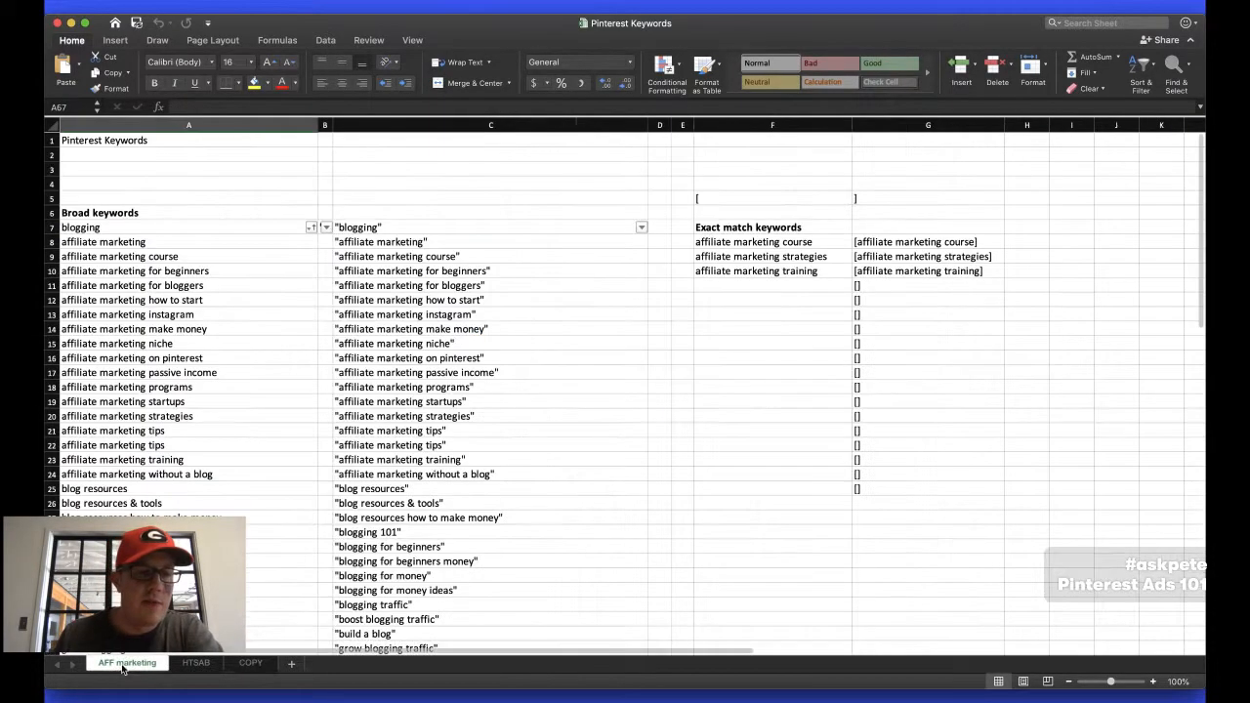
click(179, 412)
scroll(179, 410, down, 10)
scroll(180, 411, up, 10)
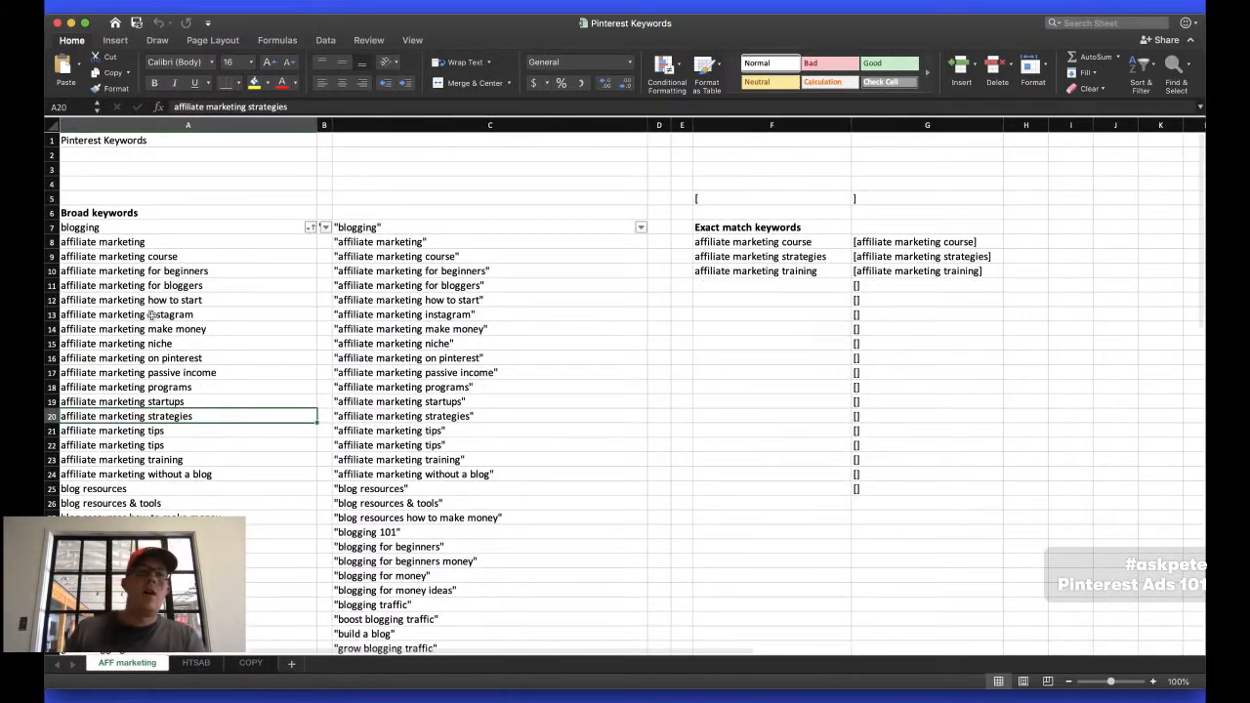
click(384, 255)
click(382, 329)
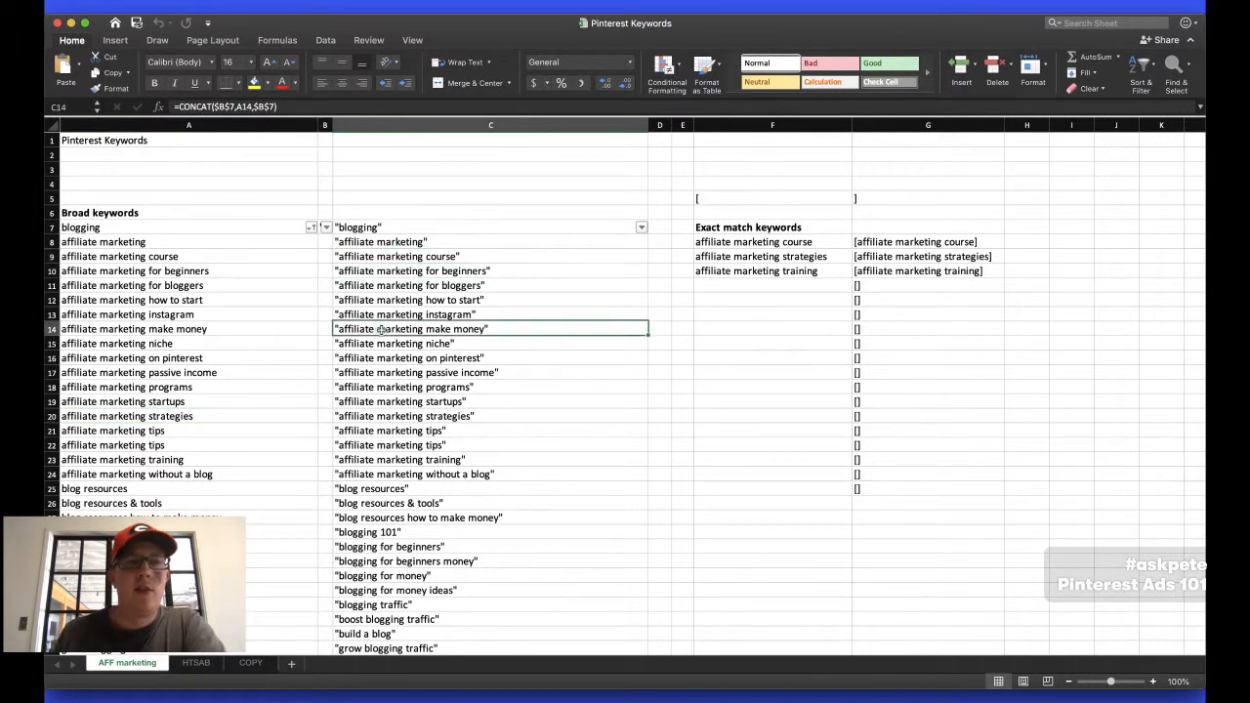
Inspect the CONCAT formula in cell C14 that wraps the column A keyword in quotation marks
click(198, 108)
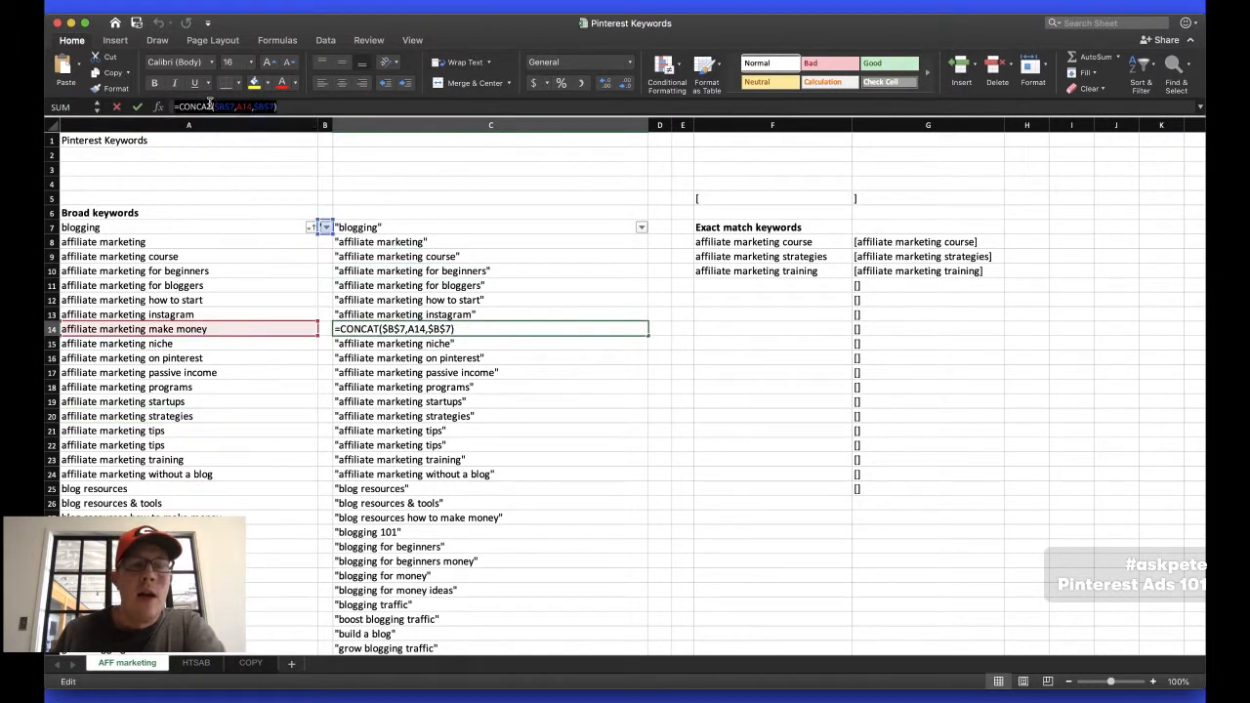
key(Escape)
click(199, 285)
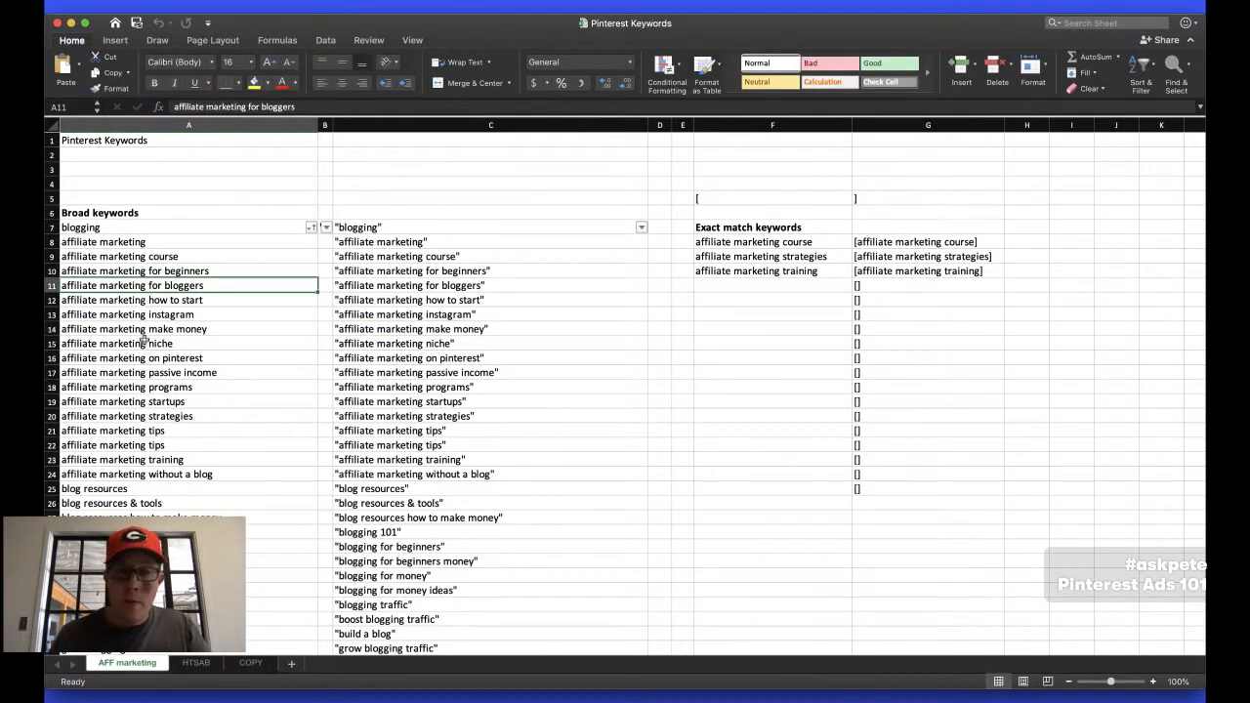
Switch to Pinterest in the browser, show its search suggestions and return to the broad keyword list in Excel
key(super+Tab)
click(283, 107)
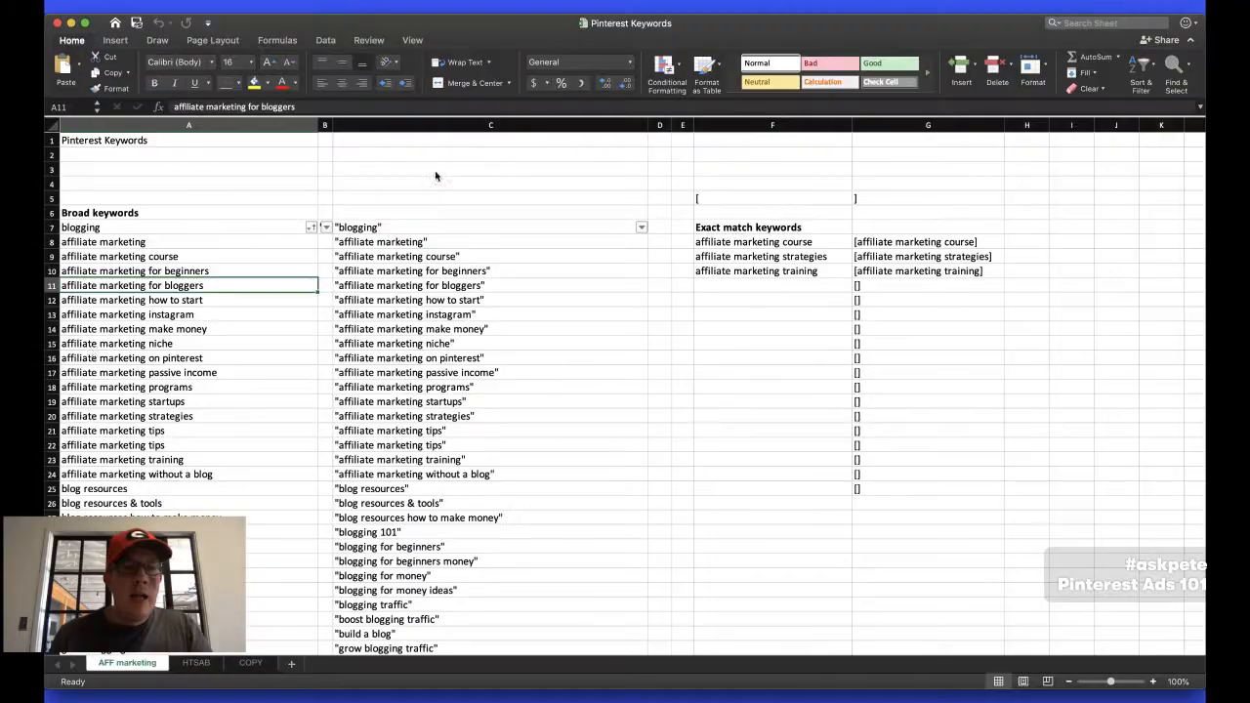
key(super+Tab)
click(88, 348)
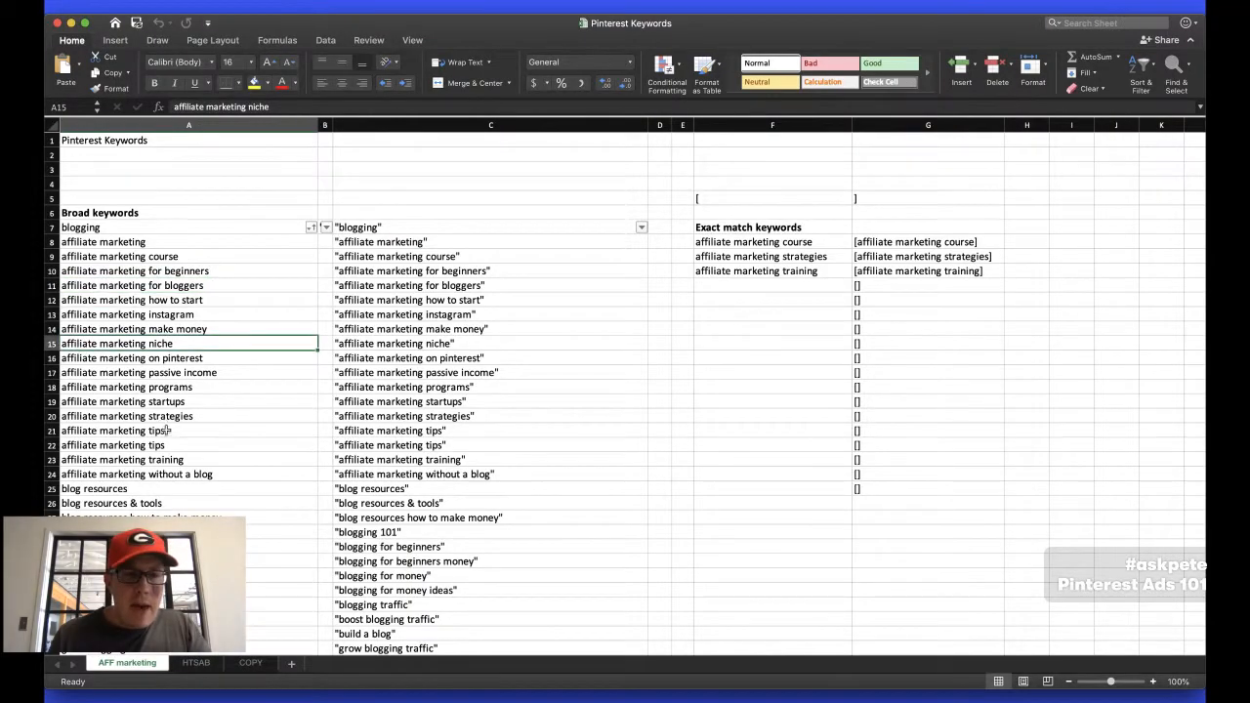
Examine the affiliate marketing and blog resource entries in the Broad keywords list in column A
scroll(168, 430, down, 15)
scroll(166, 434, up, 15)
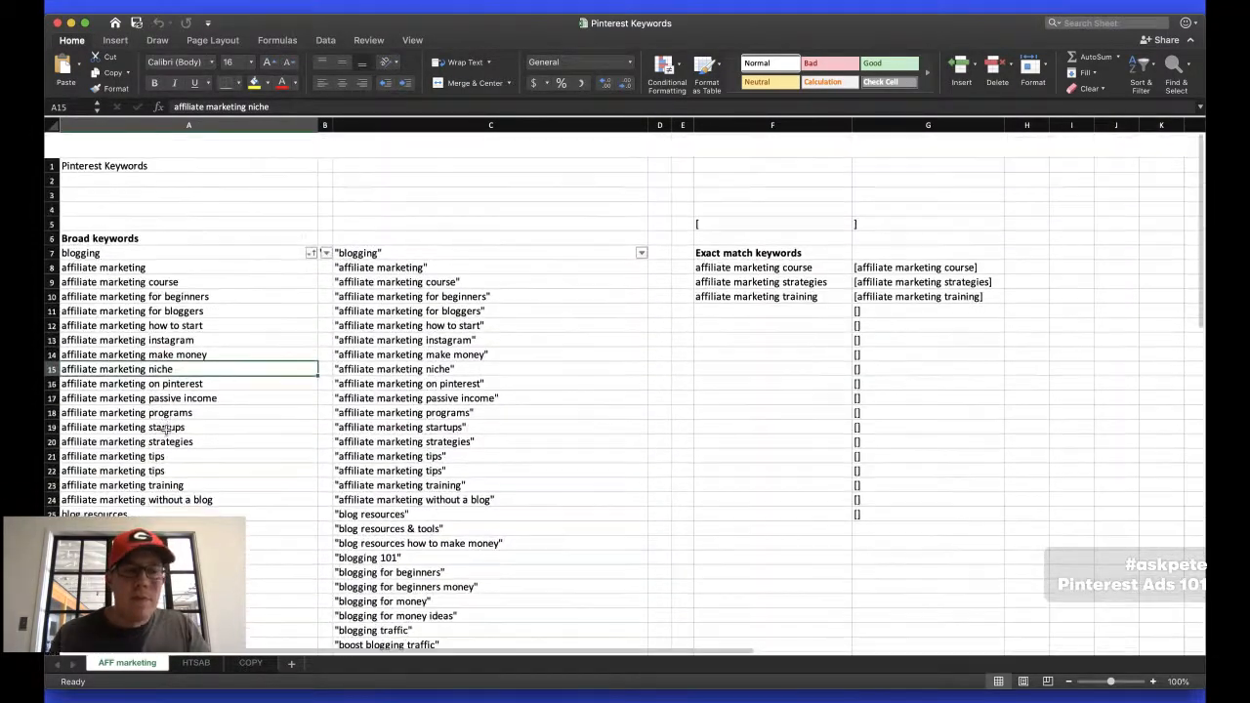
drag(132, 300, 175, 502)
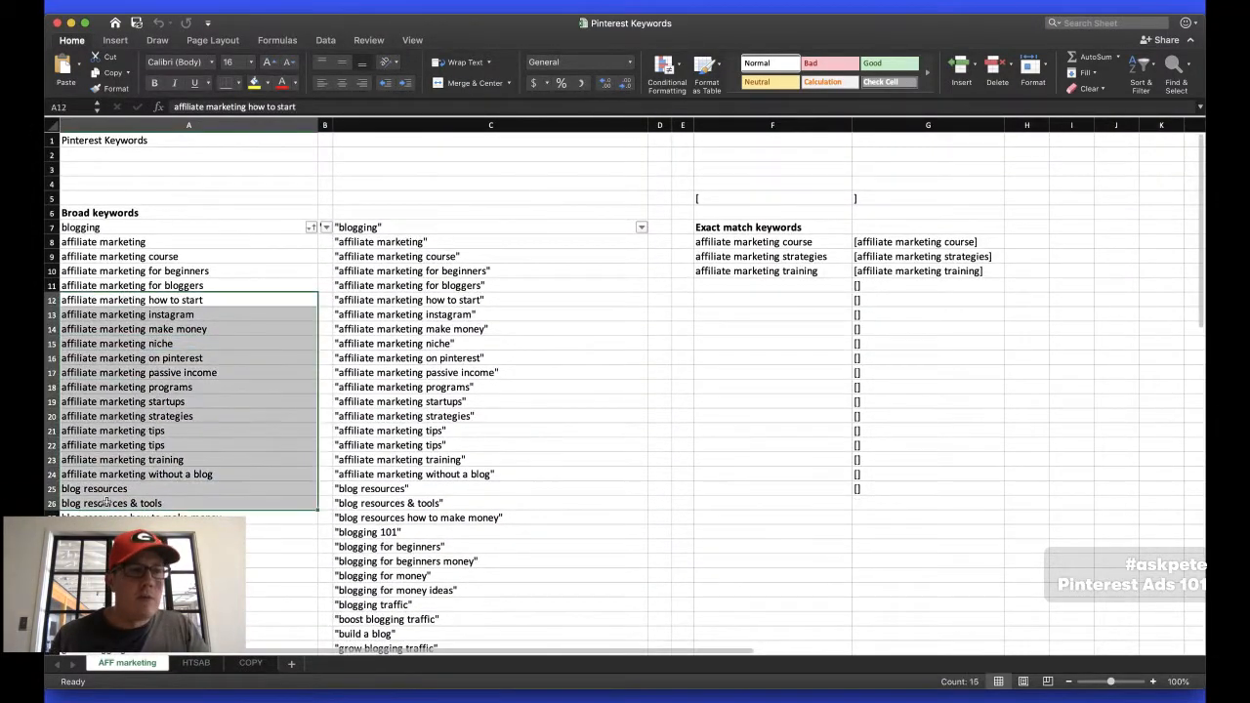
click(171, 270)
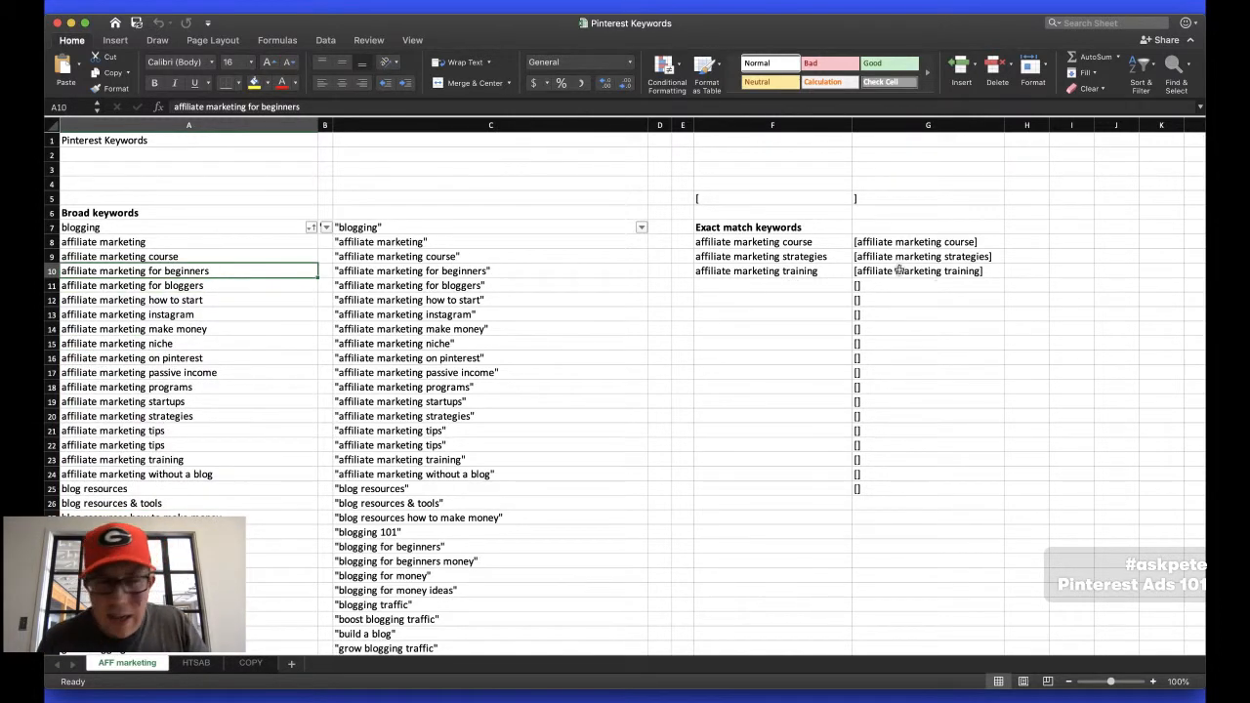
click(98, 299)
click(96, 373)
click(98, 432)
click(105, 298)
click(111, 359)
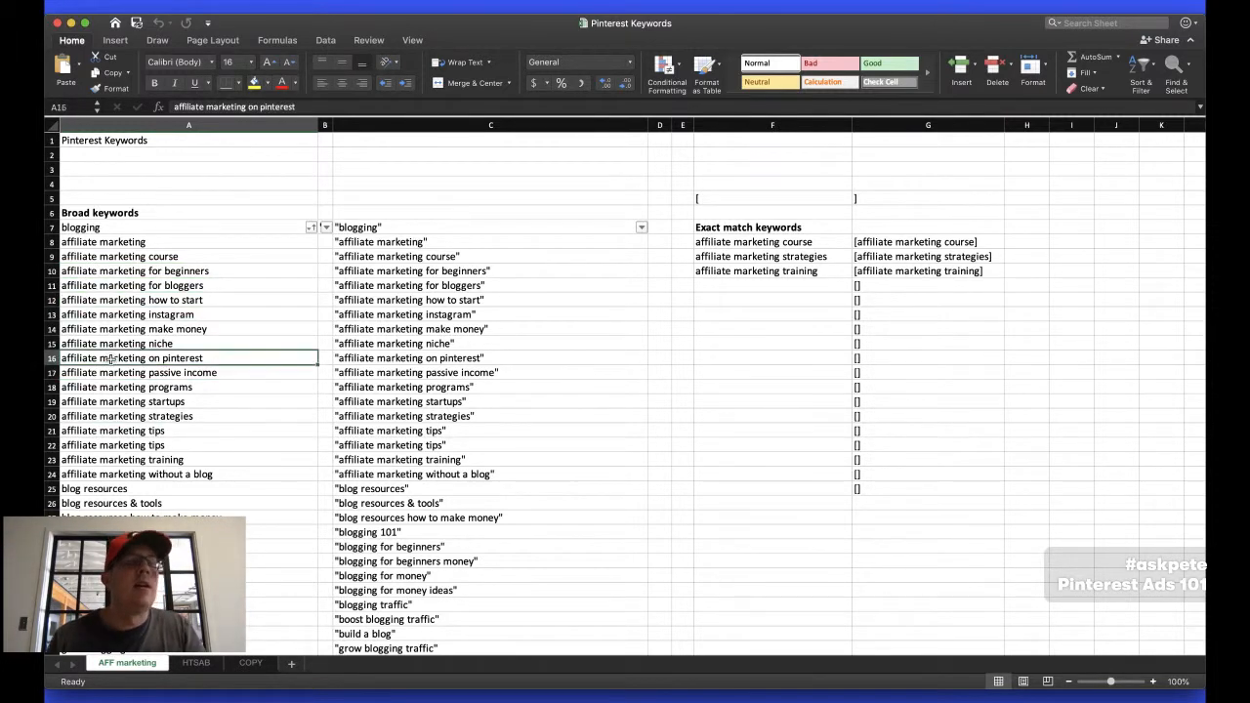
Examine the quoted keywords in column C and compare them with the broad keywords in column A
click(373, 348)
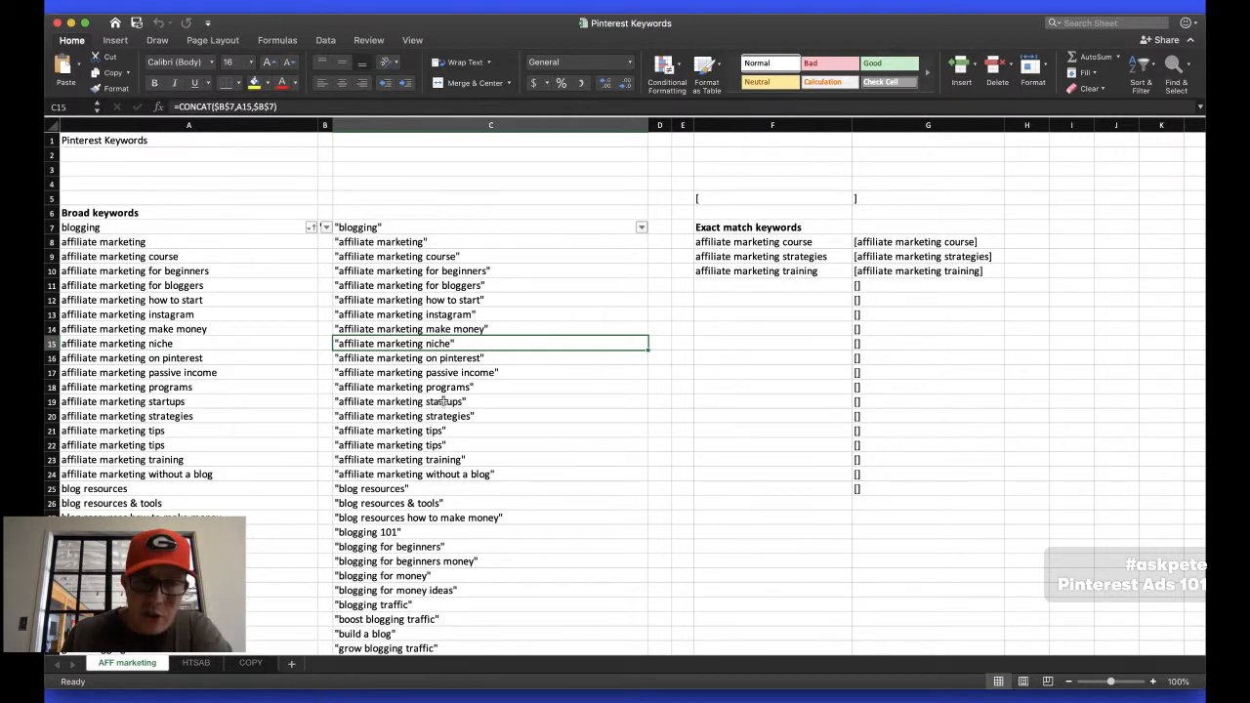
click(365, 313)
click(362, 346)
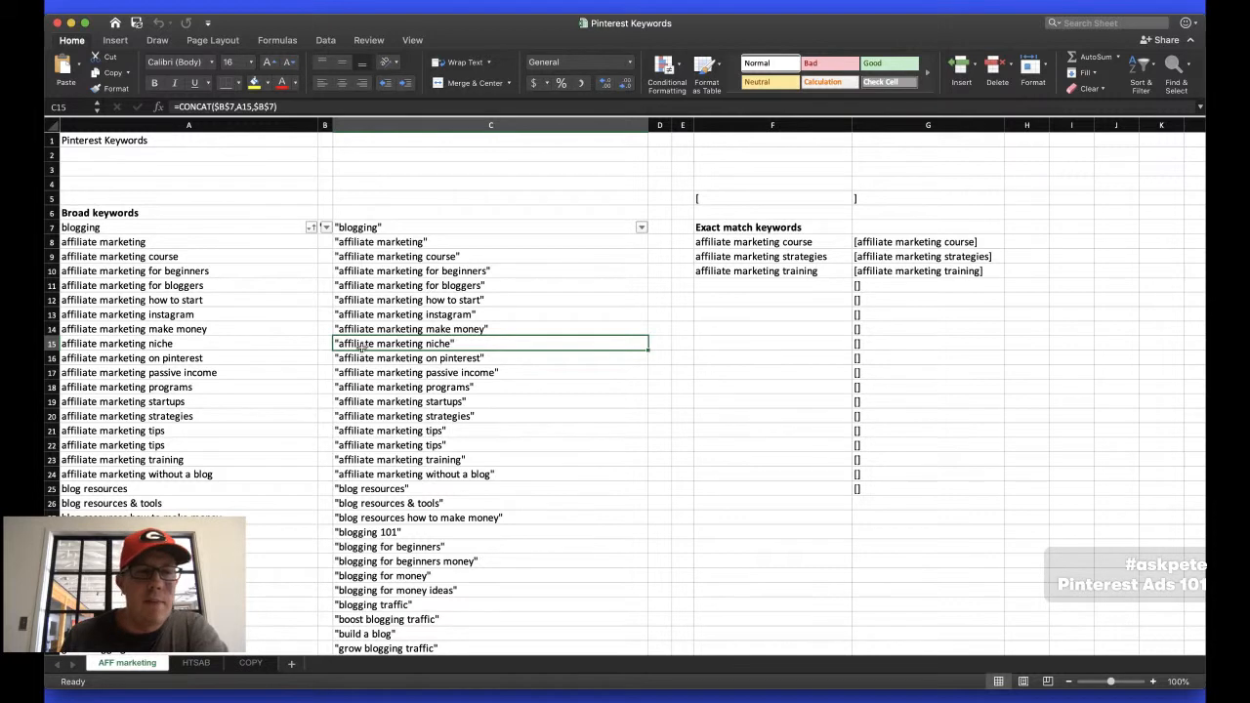
click(410, 243)
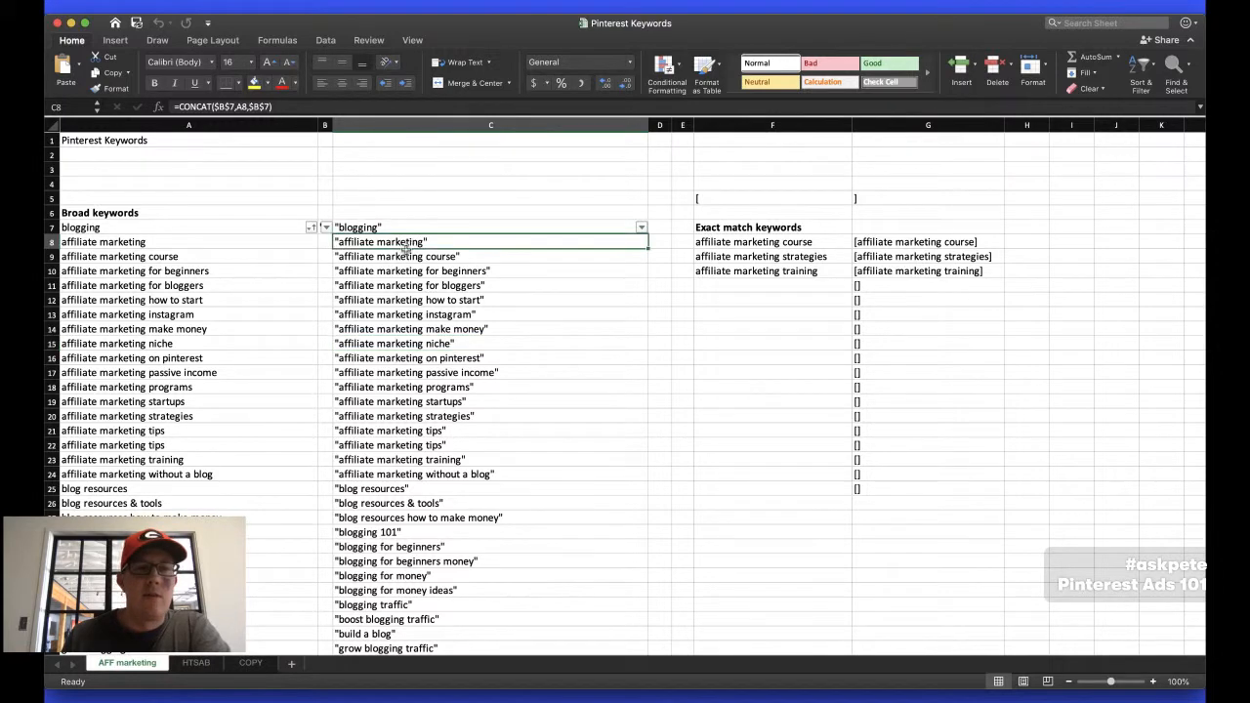
click(390, 358)
scroll(389, 361, down, 5)
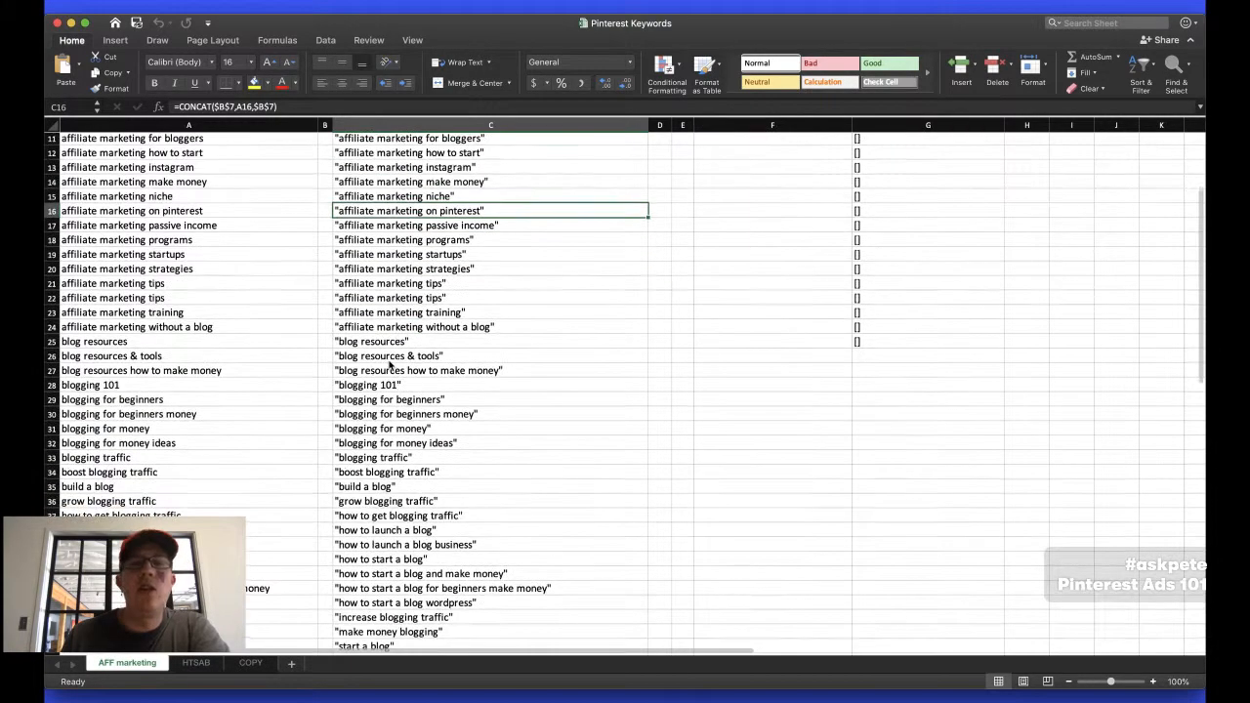
click(379, 273)
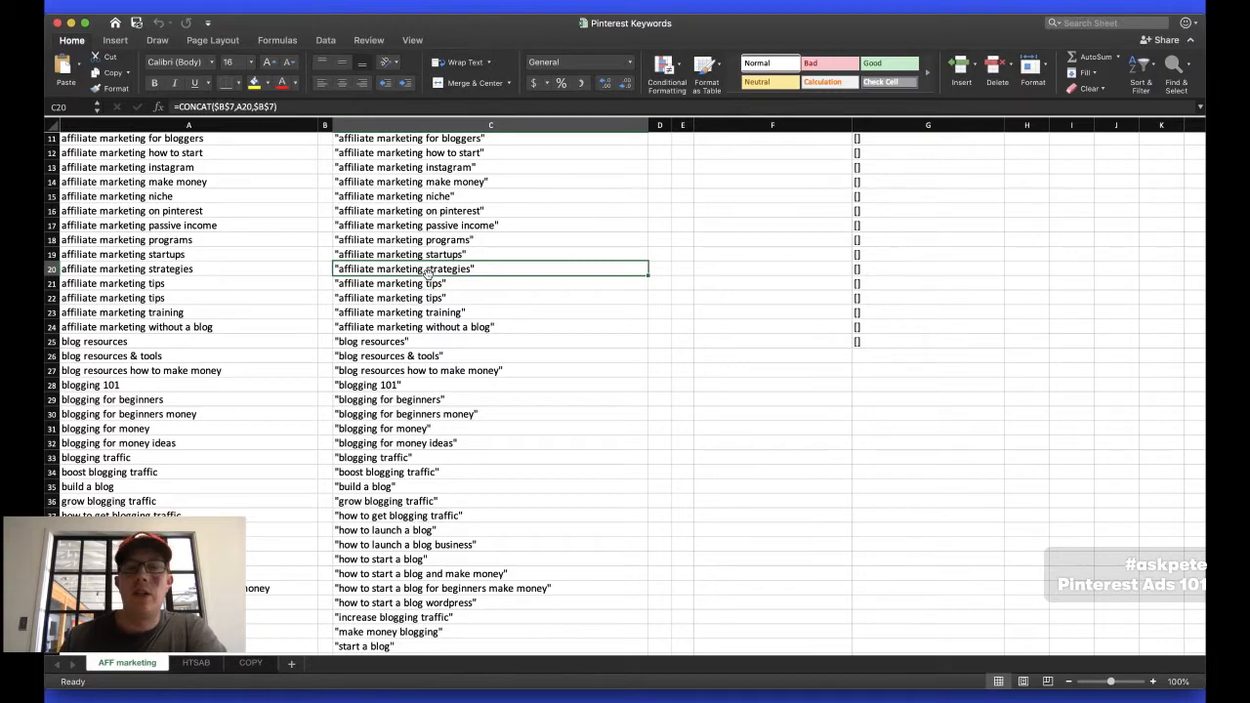
scroll(427, 273, up, 5)
click(165, 398)
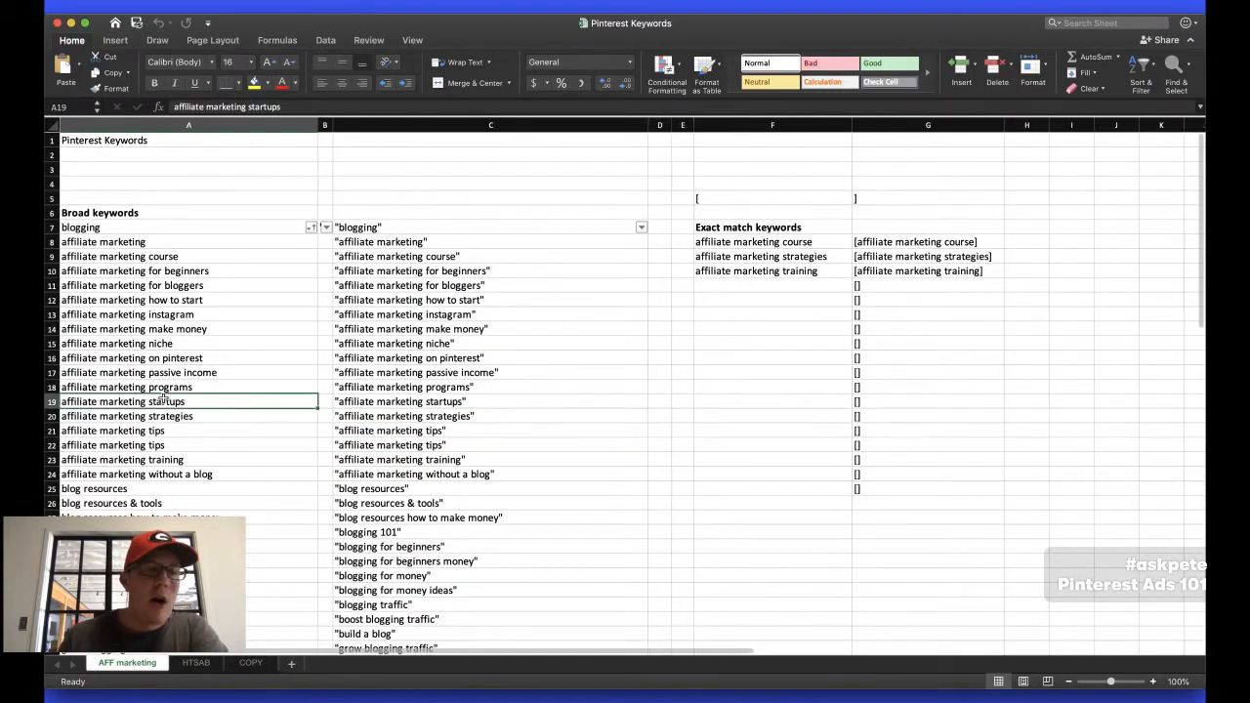
scroll(136, 467, up, 2)
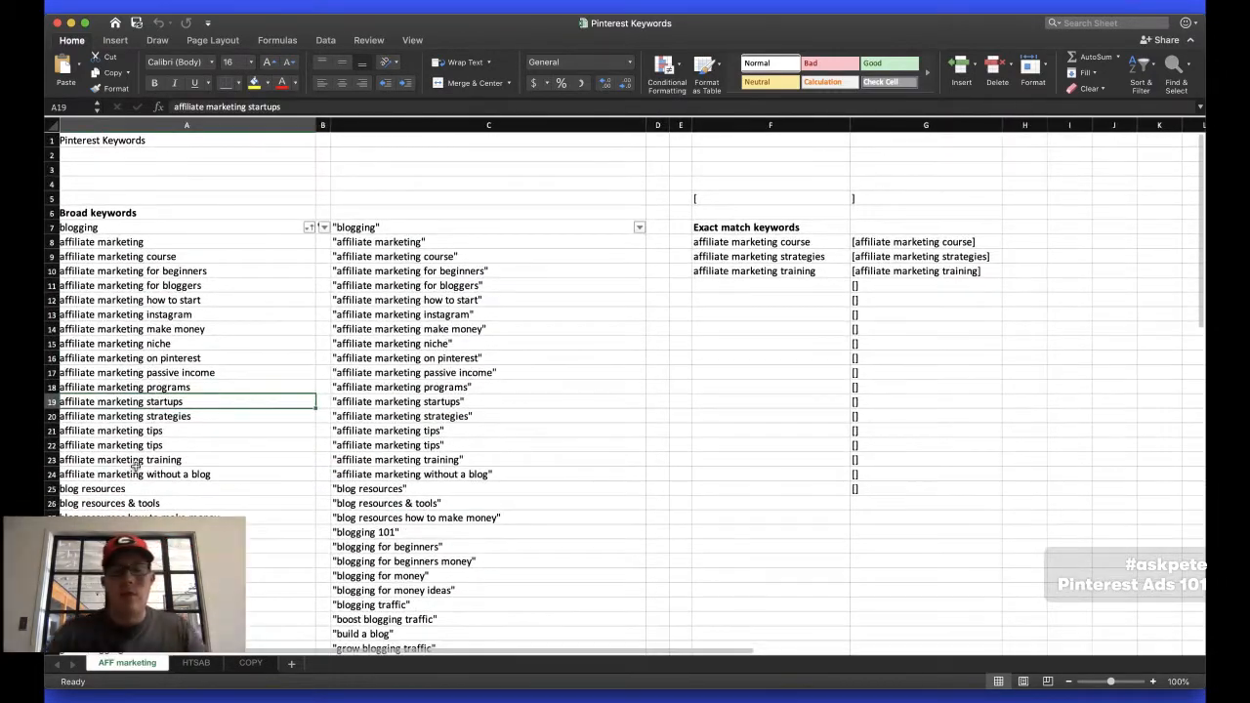
Search Google for "pinterest keywords" in a new browser tab and open the Pinterest Help Center's Keyword targeting article
key(super+Tab)
key(super+t)
text(pinterest keywords)
key(Return)
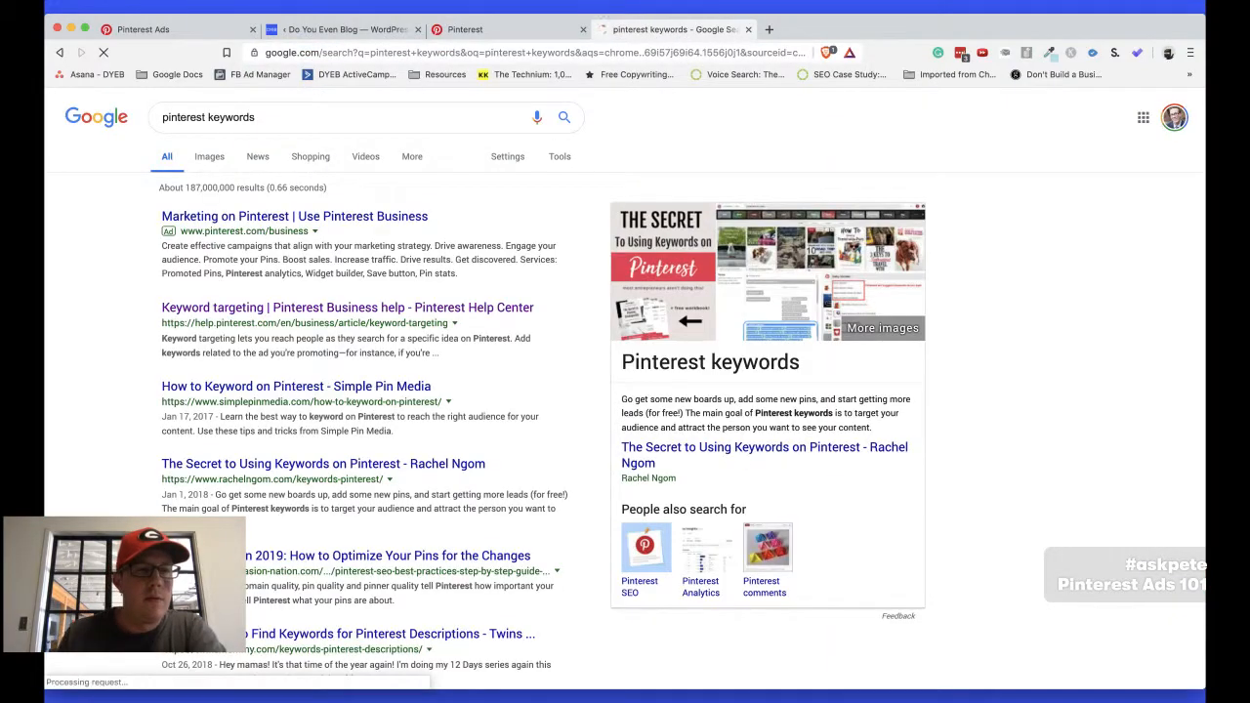
click(240, 308)
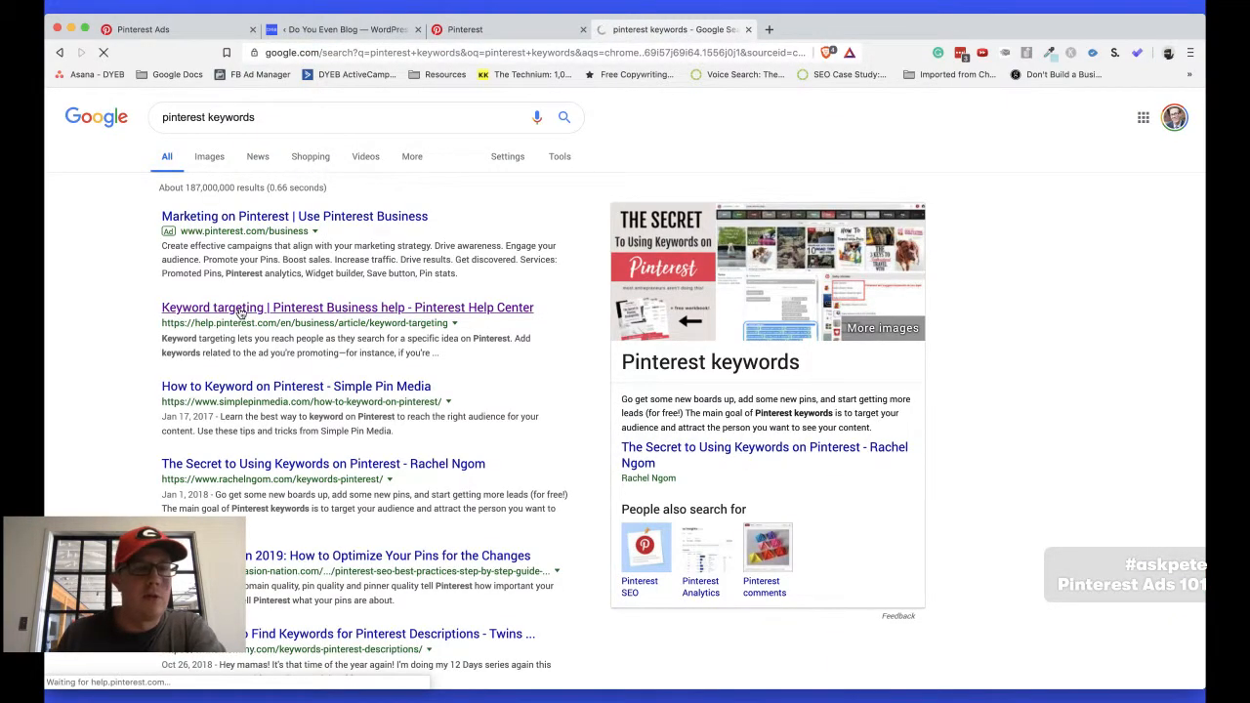
Examine the article's match type table, comparing broad, phrase and exact match, and highlight the exact match example "Kitchen design"
scroll(303, 321, down, 5)
scroll(303, 321, down, 2)
scroll(302, 322, down, 8)
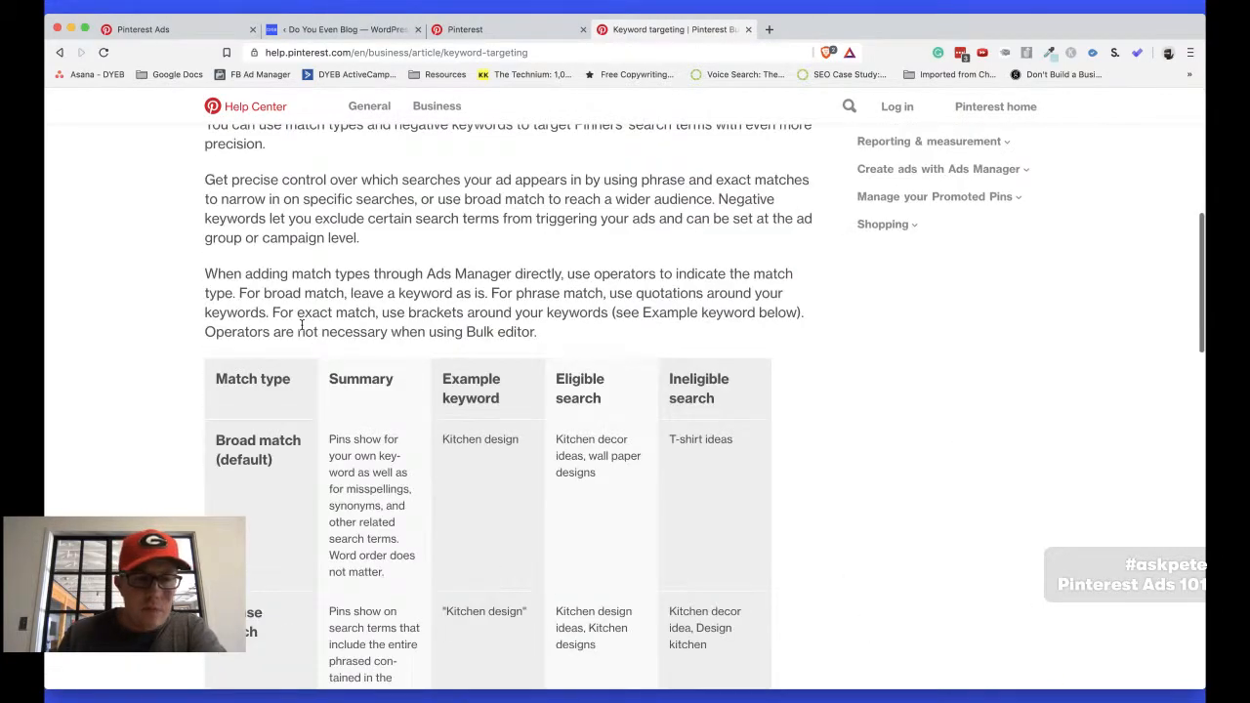
scroll(303, 325, down, 2)
scroll(485, 347, down, 2)
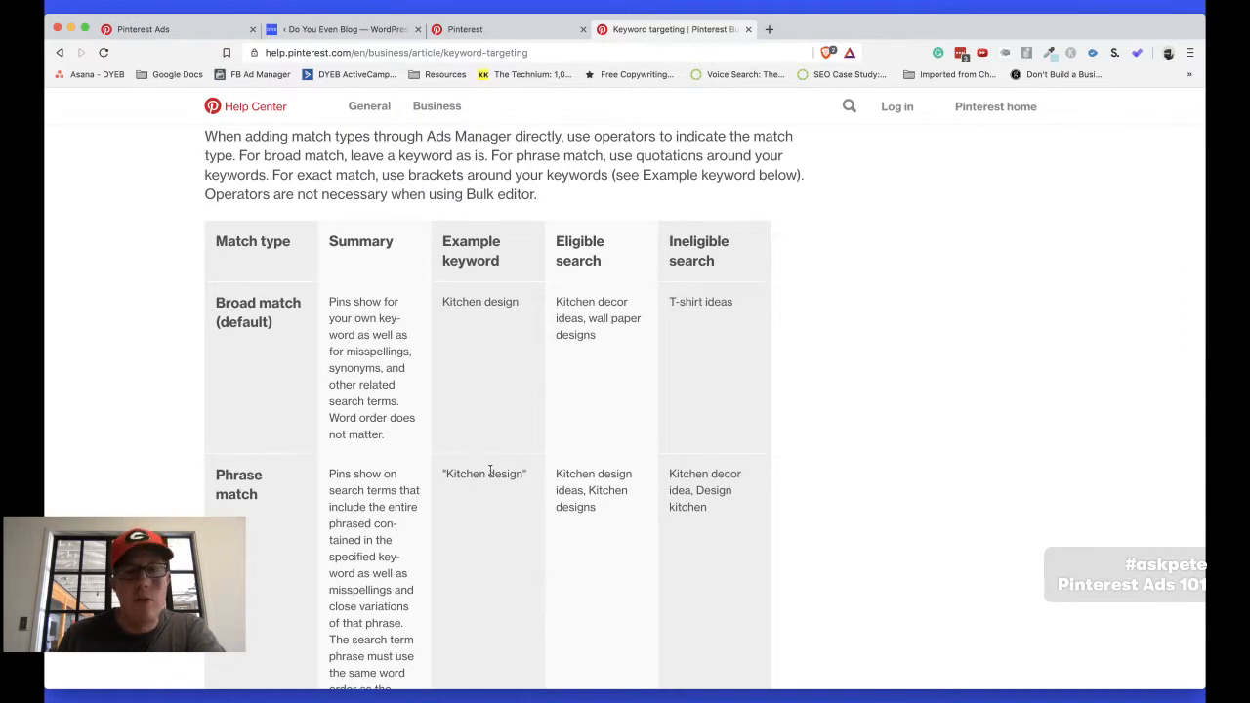
scroll(488, 471, down, 5)
scroll(465, 468, up, 2)
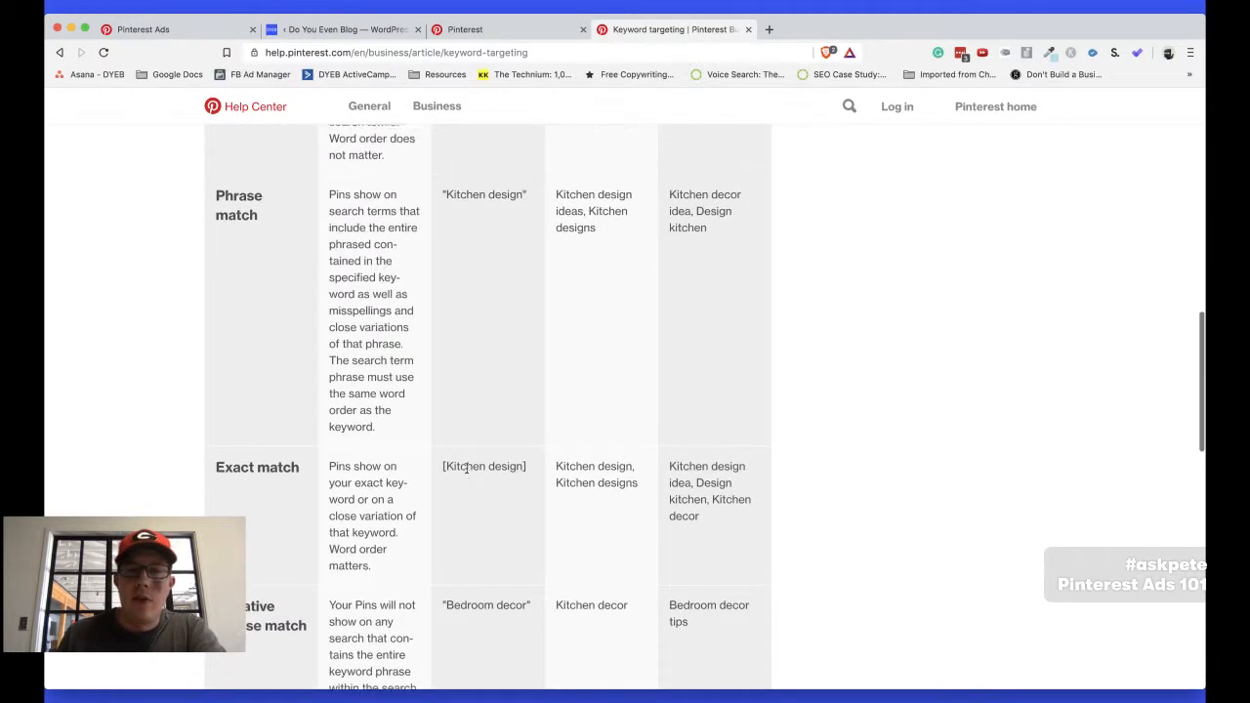
scroll(489, 459, up, 1)
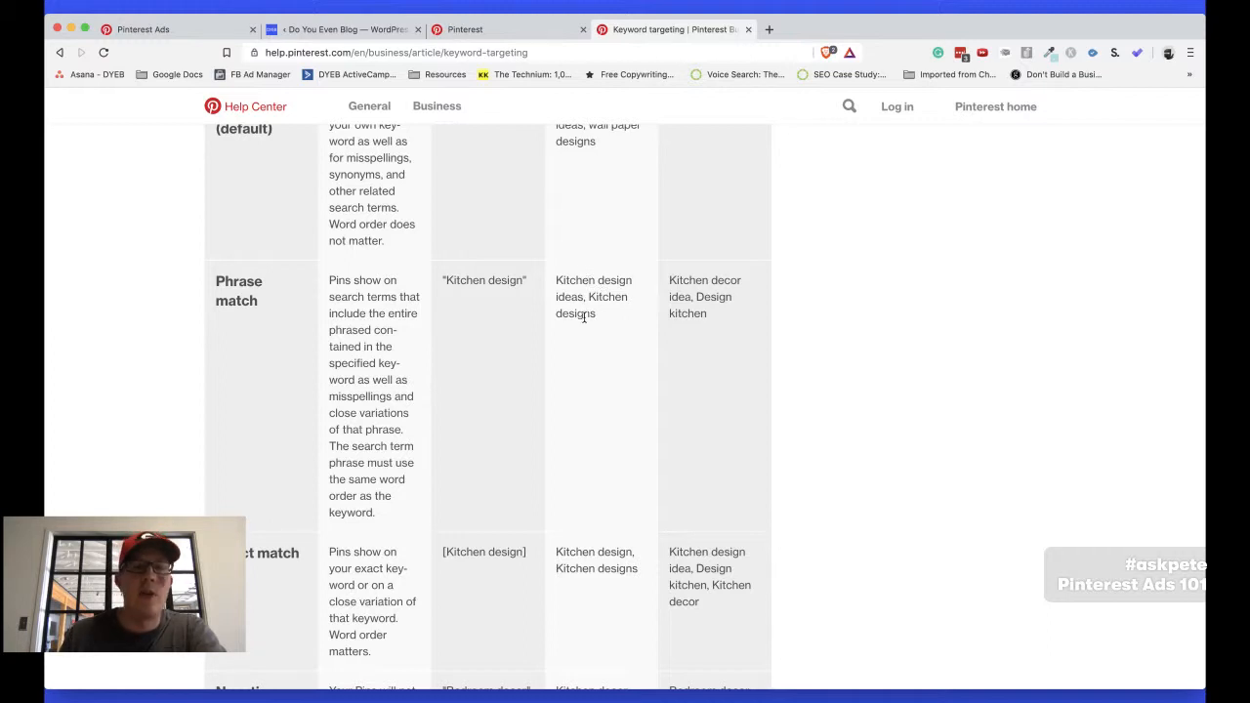
scroll(409, 293, up, 3)
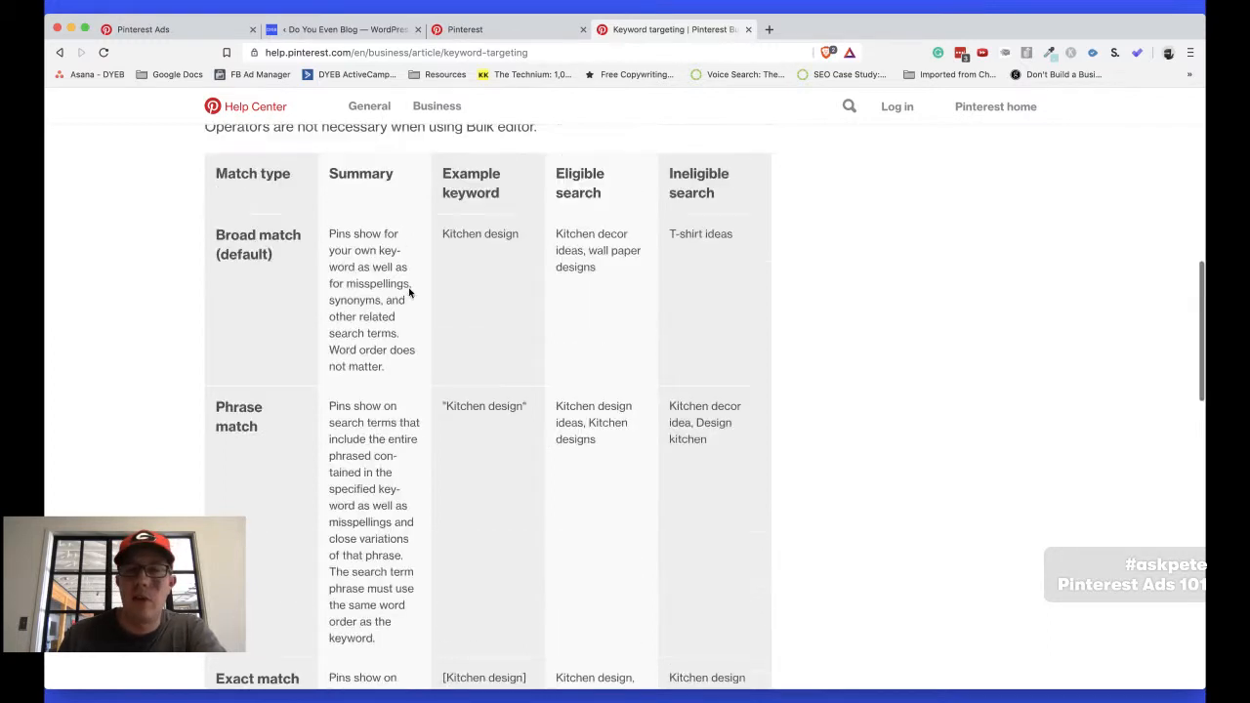
scroll(409, 293, down, 5)
scroll(409, 293, down, 1)
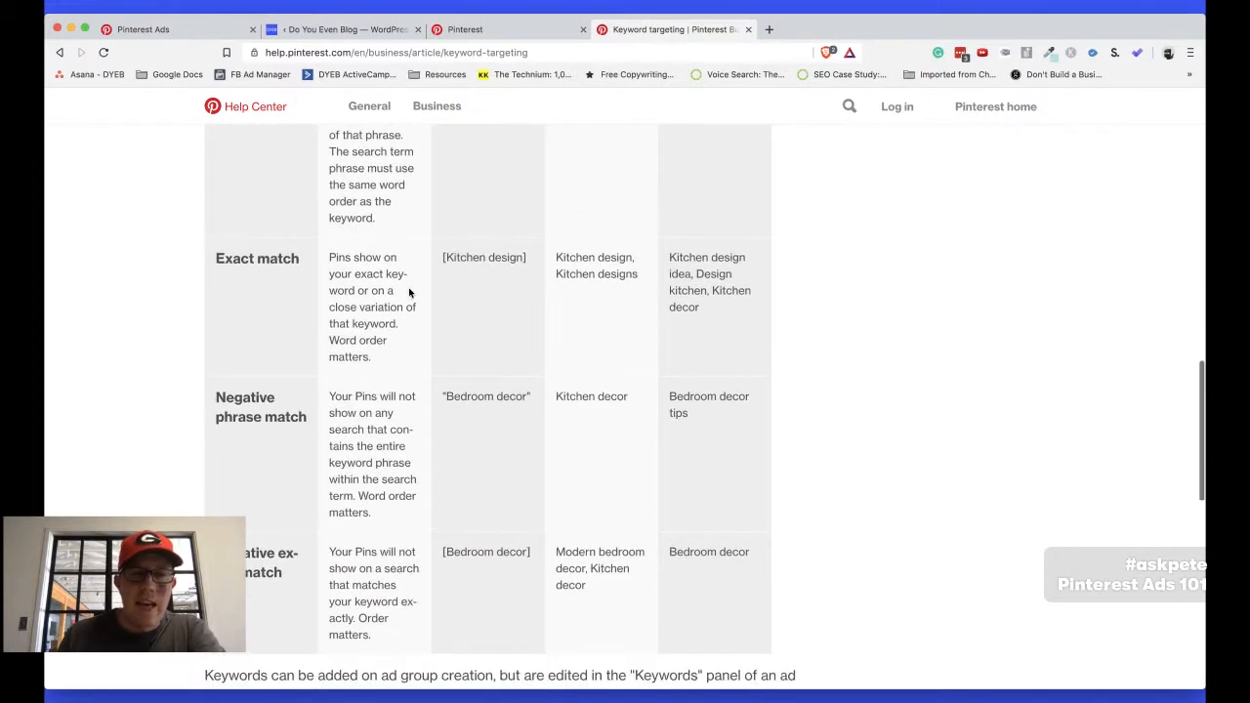
double_click(456, 257)
drag(498, 256, 502, 255)
Switch back to the Pinterest Keywords workbook in Excel and examine the Exact match keywords alongside their bracketed versions
key(super+Tab)
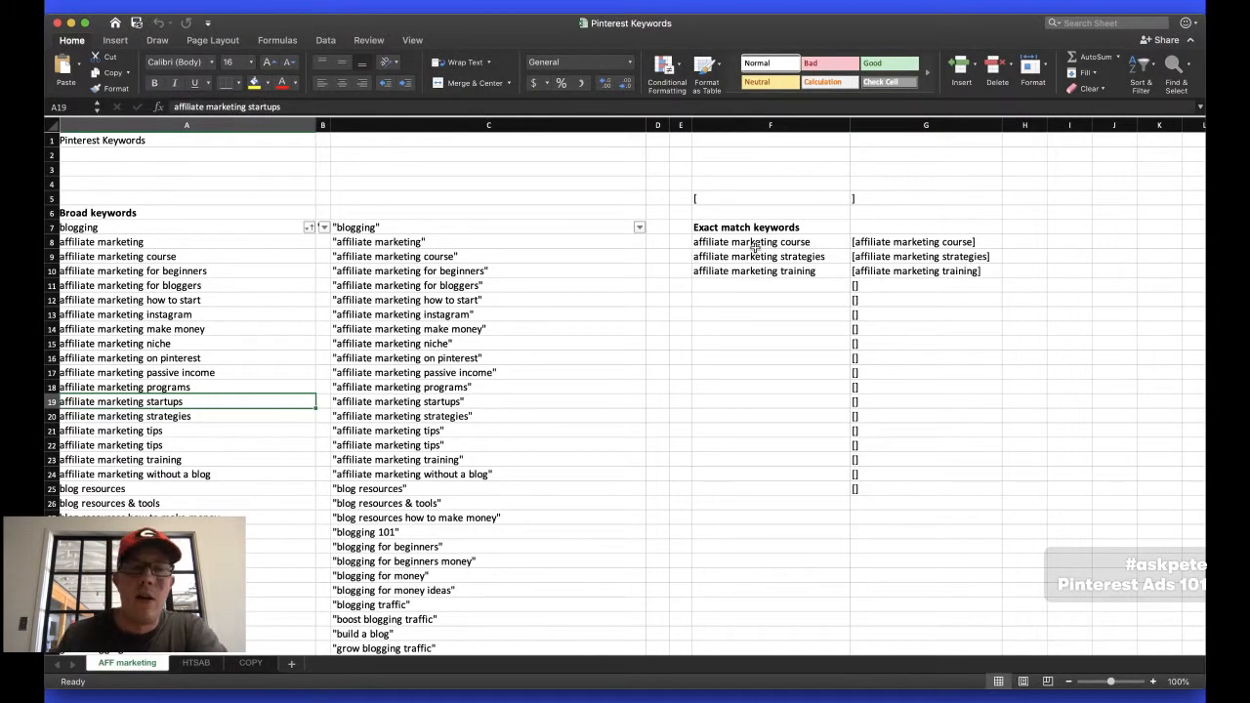
scroll(264, 317, down, 5)
scroll(265, 318, up, 5)
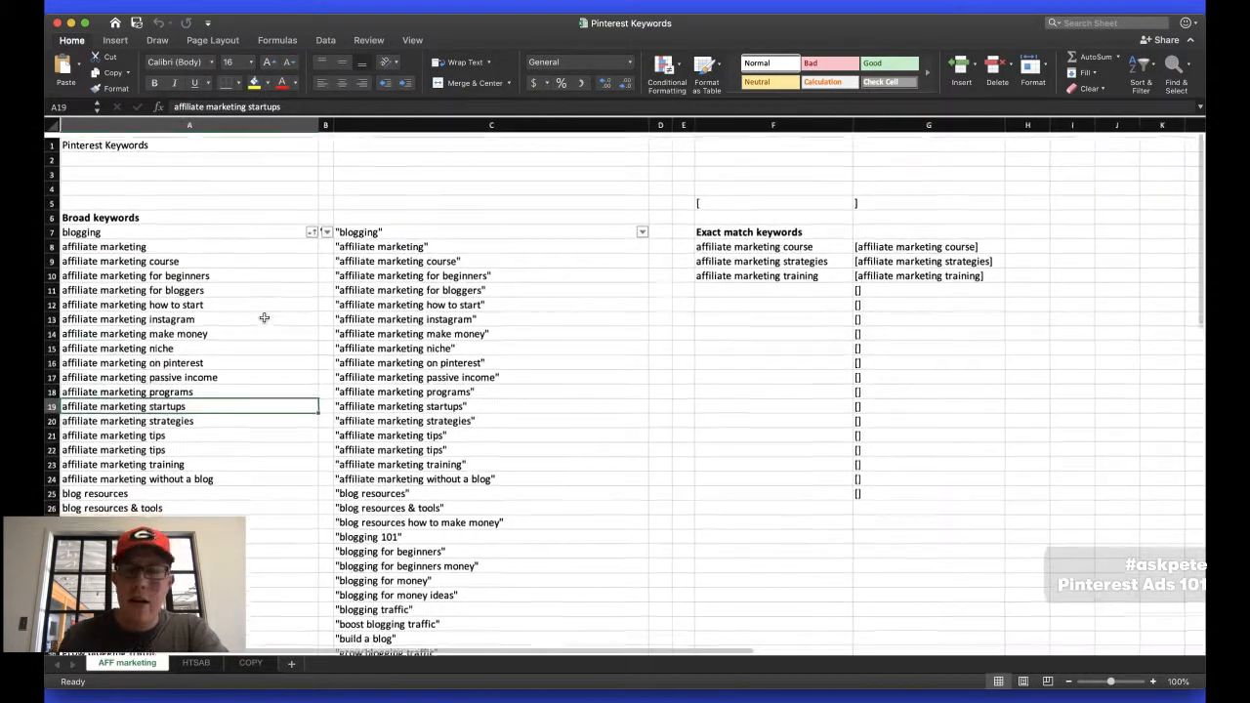
click(732, 242)
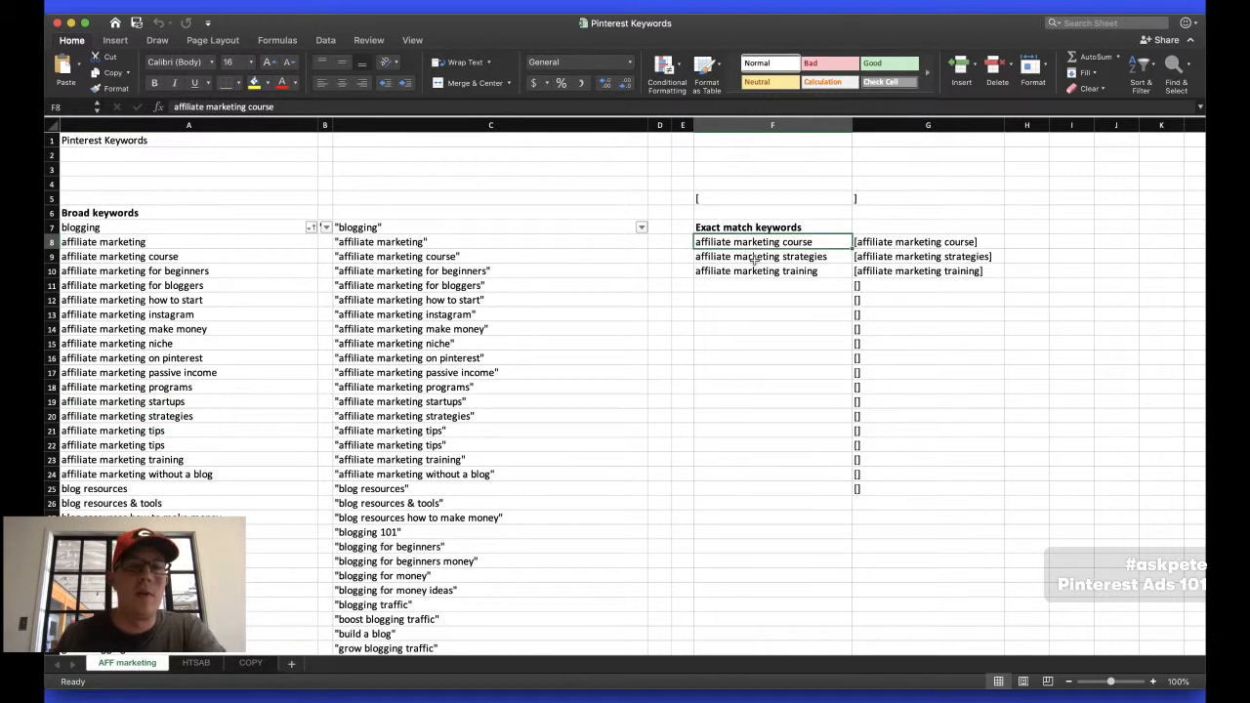
click(806, 274)
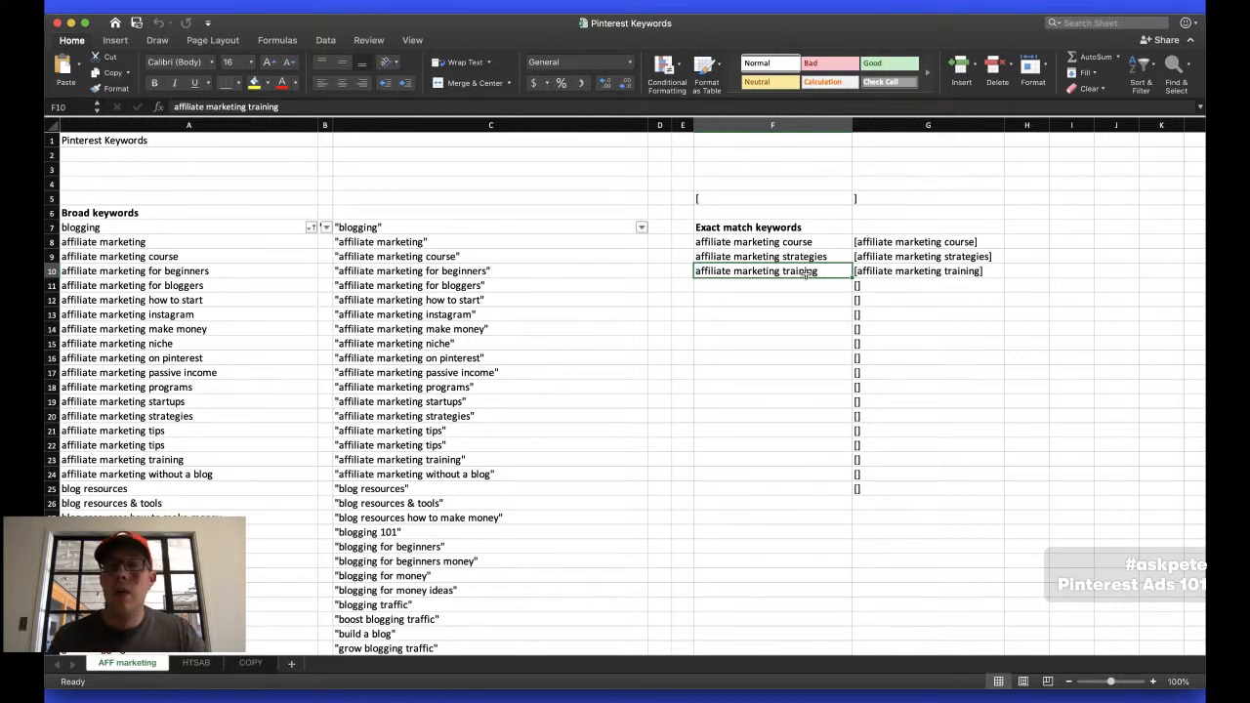
drag(781, 243, 892, 272)
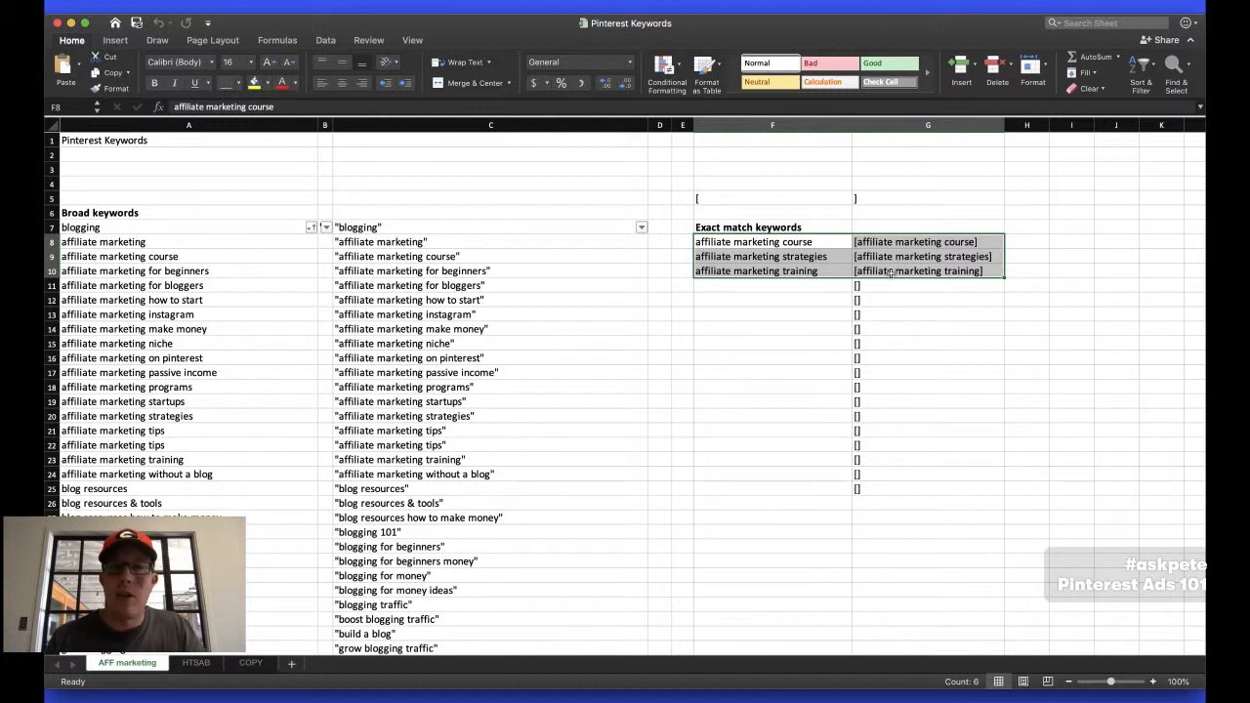
click(891, 272)
click(773, 242)
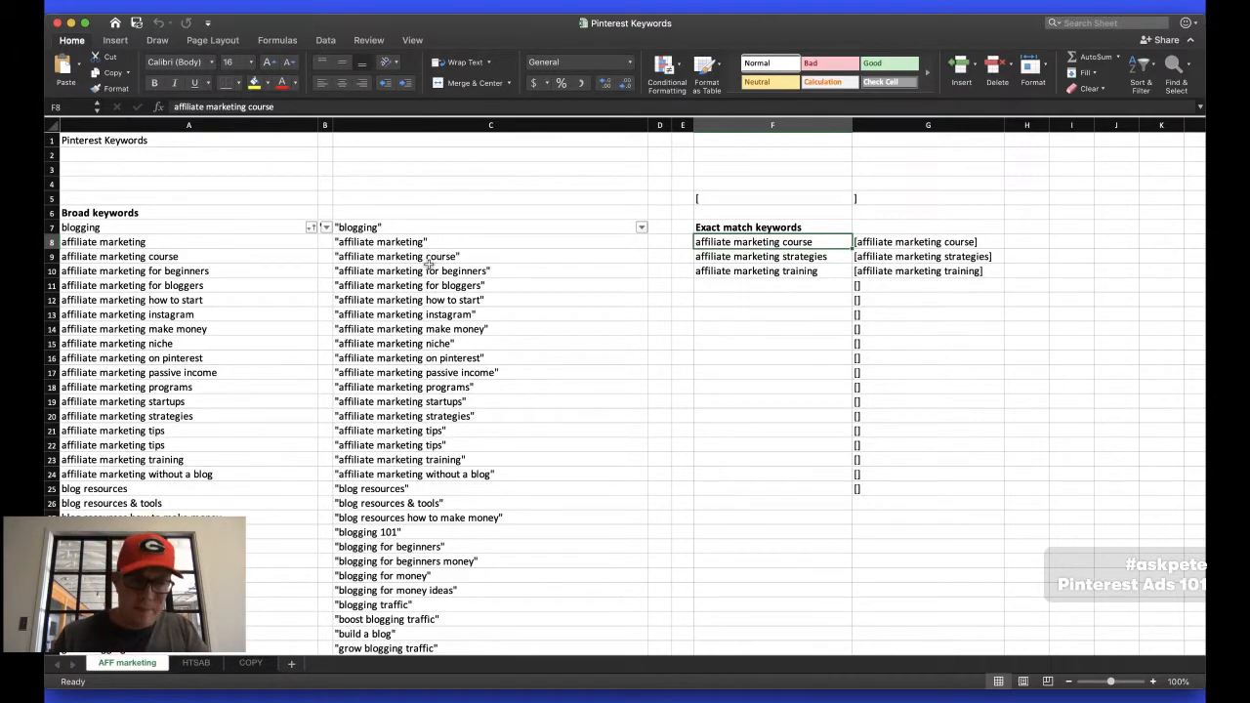
Review the Broad keywords list again, checking it against the match type table in the browser's keyword targeting article
click(185, 274)
scroll(186, 274, down, 5)
scroll(186, 274, up, 5)
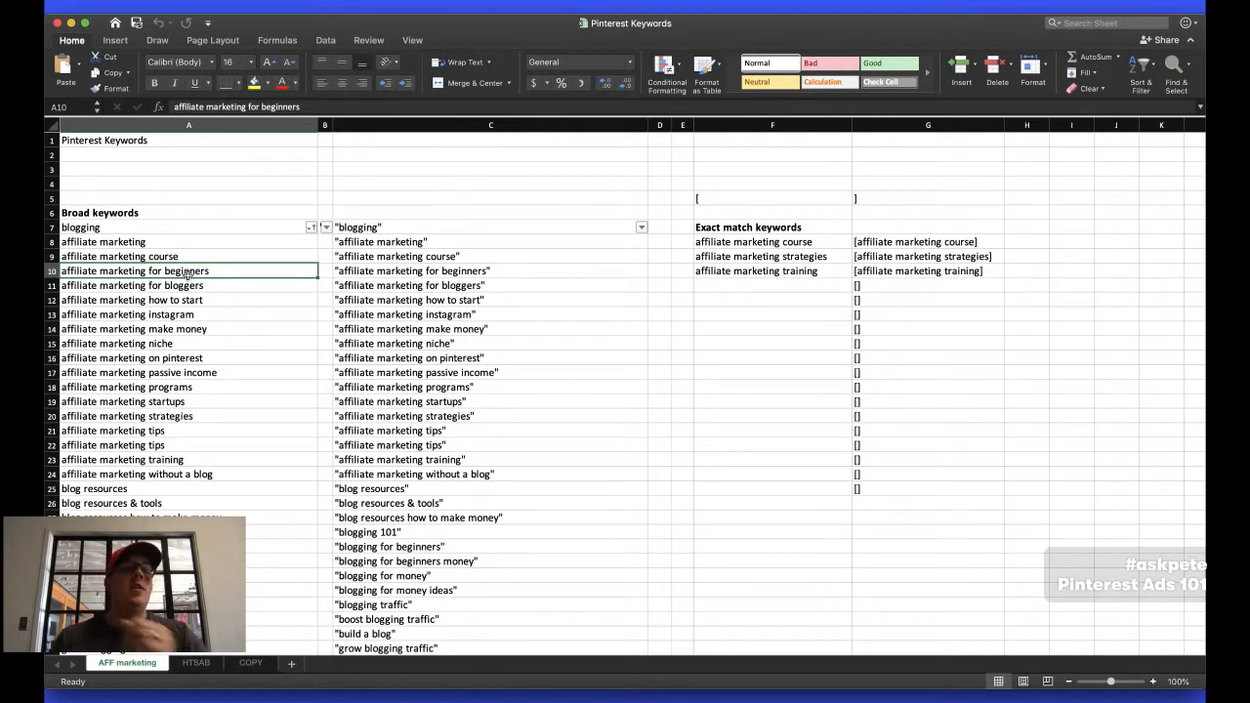
click(152, 228)
drag(151, 228, 133, 460)
scroll(133, 465, down, 3)
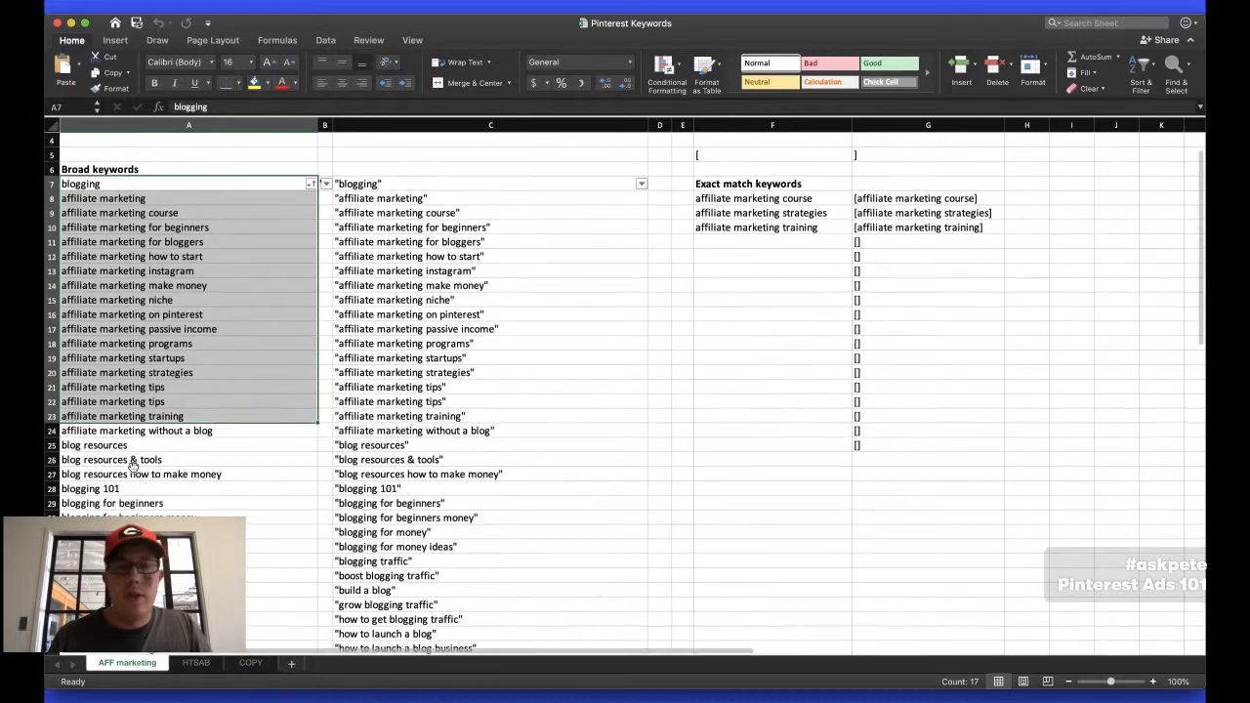
key(super+Tab)
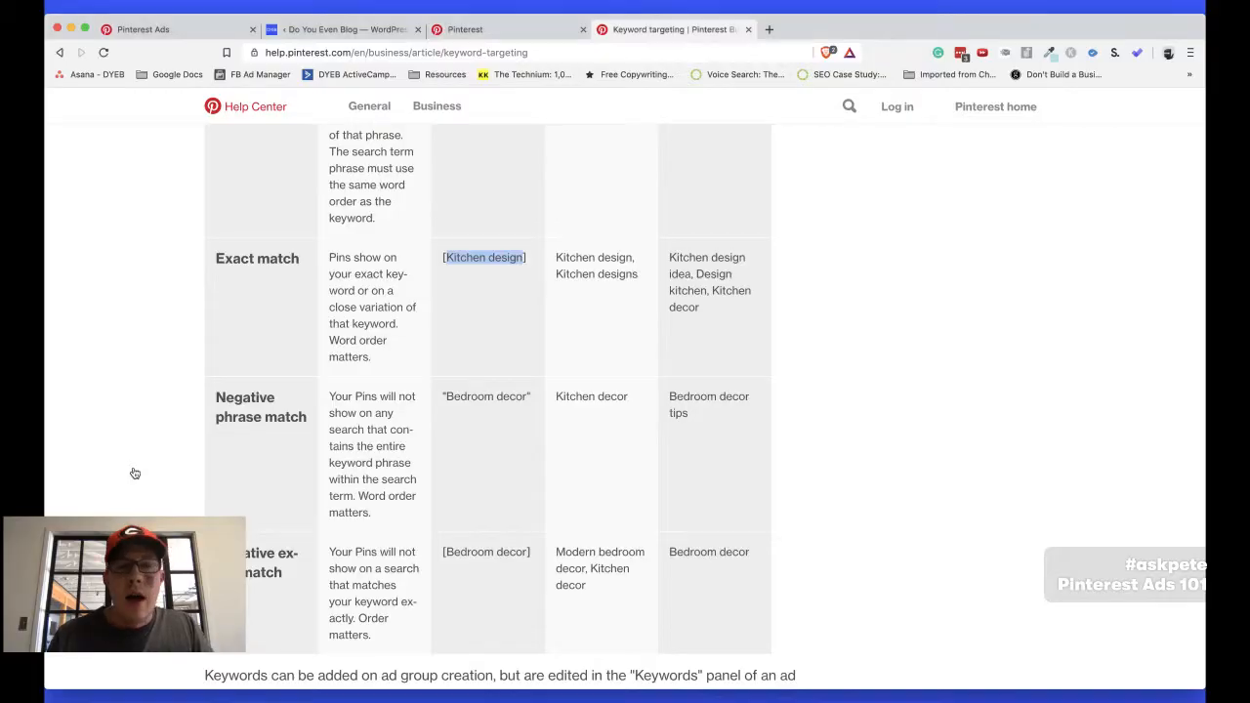
key(super+Tab)
click(185, 370)
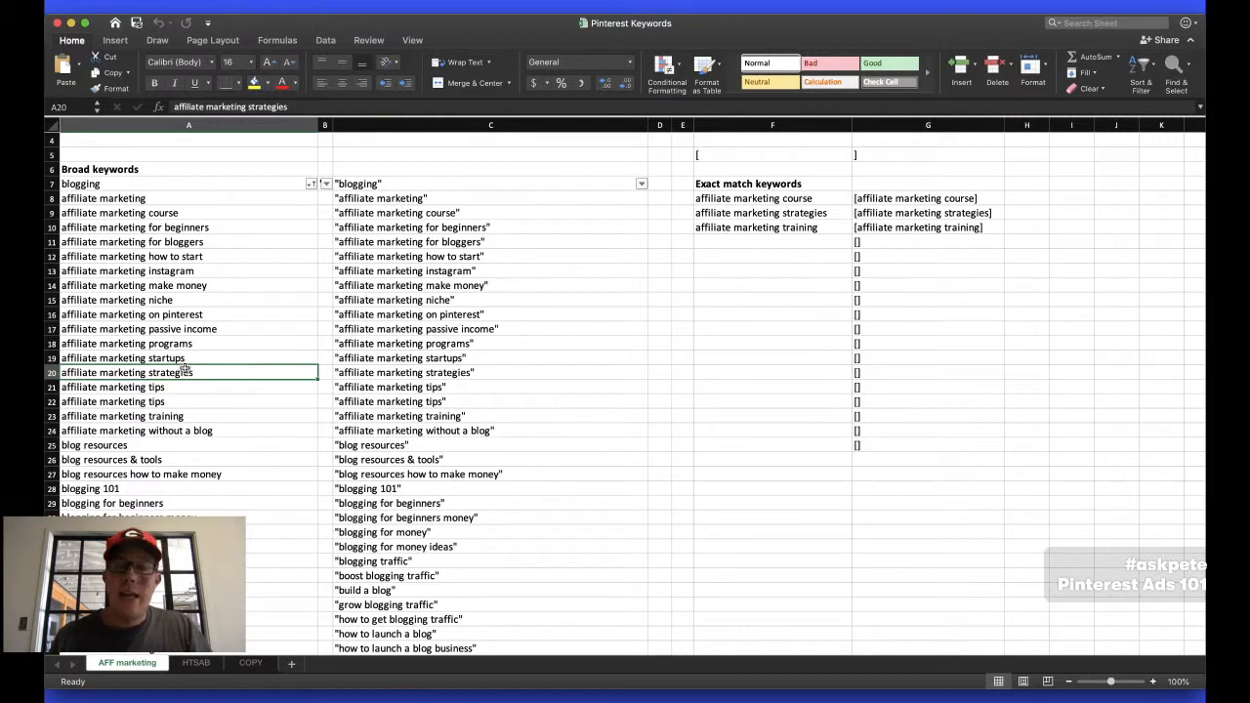
Copy the "Broad keywords" heading into cell C6 above the quoted keyword list
click(89, 171)
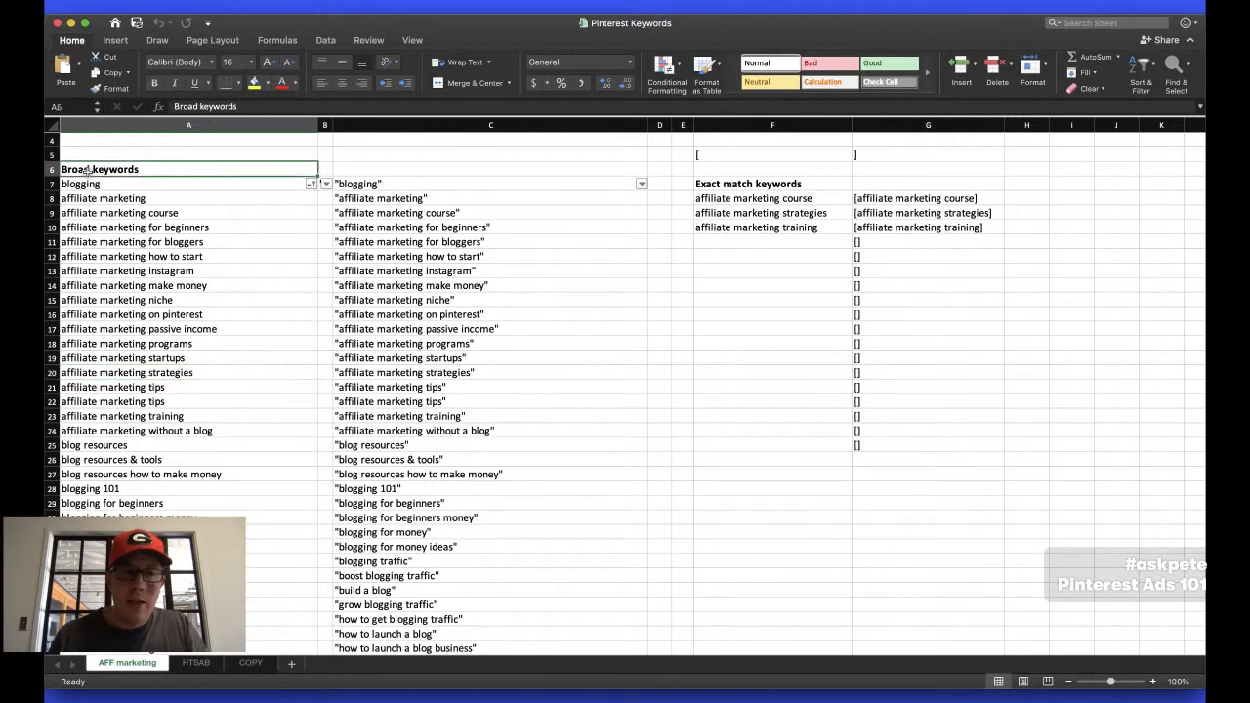
key(ctrl+c)
click(391, 169)
key(ctrl+v)
Change the heading in cell C6 to "Phrase-match keywords"
double_click(352, 169)
double_click(352, 169)
text(Phrase-match)
click(439, 272)
click(478, 328)
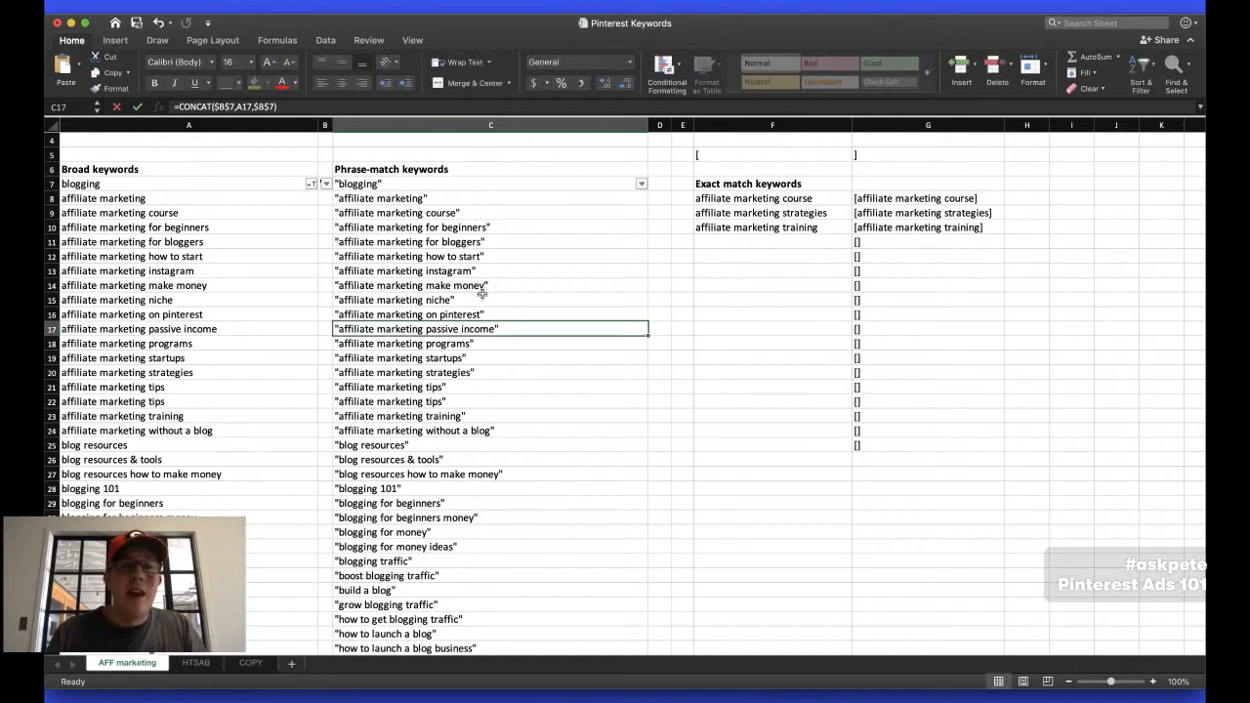
Compare the Broad keywords list with the quoted keywords in the Phrase-match keywords column
click(420, 170)
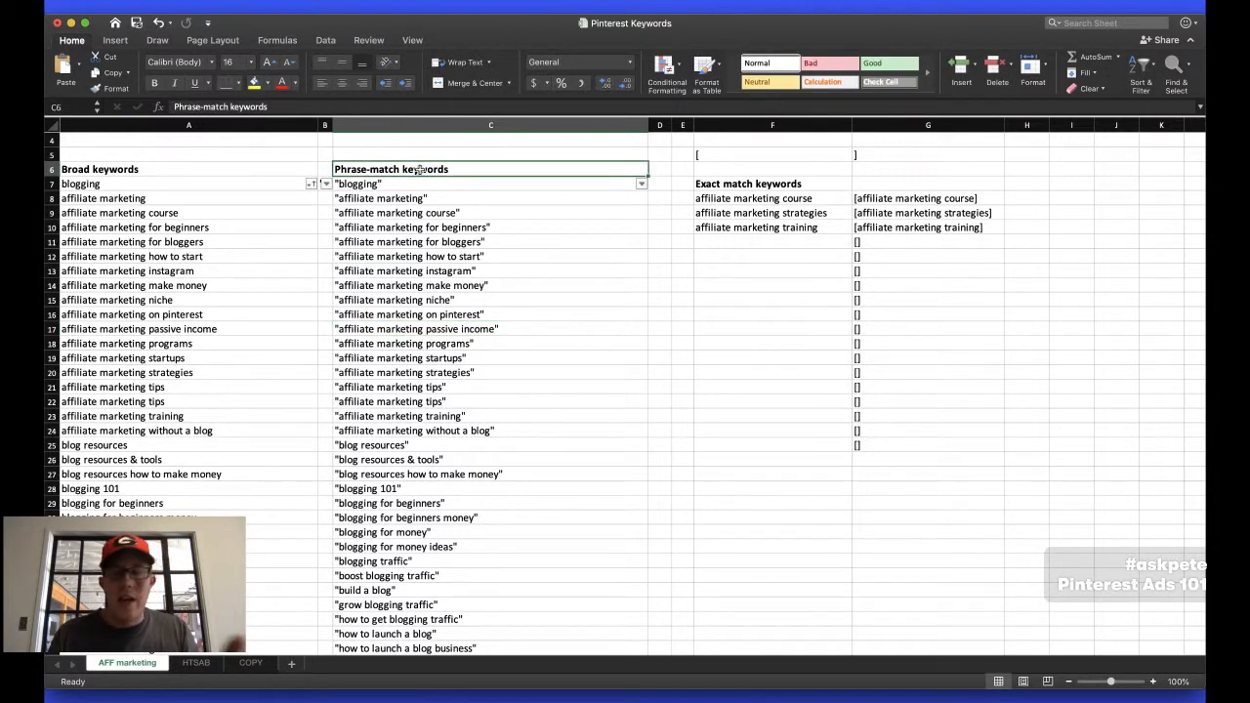
click(166, 372)
scroll(166, 381, down, 5)
scroll(166, 383, up, 6)
scroll(166, 385, down, 1)
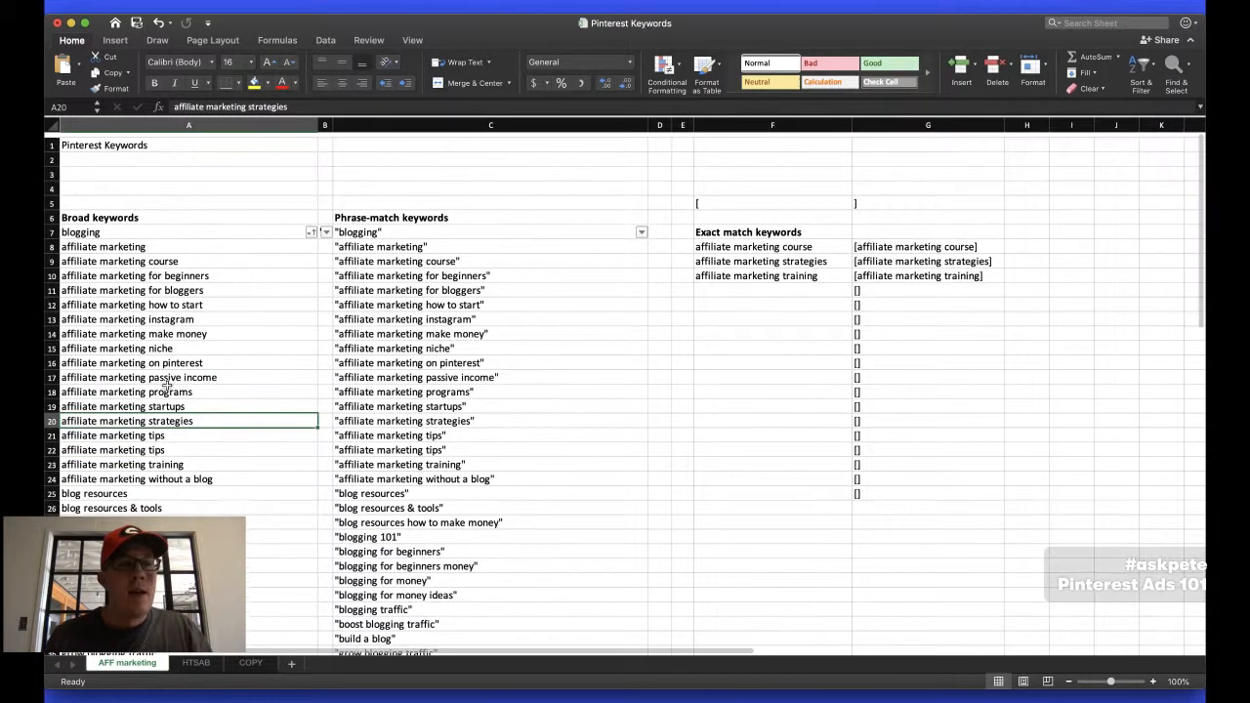
click(115, 211)
click(416, 213)
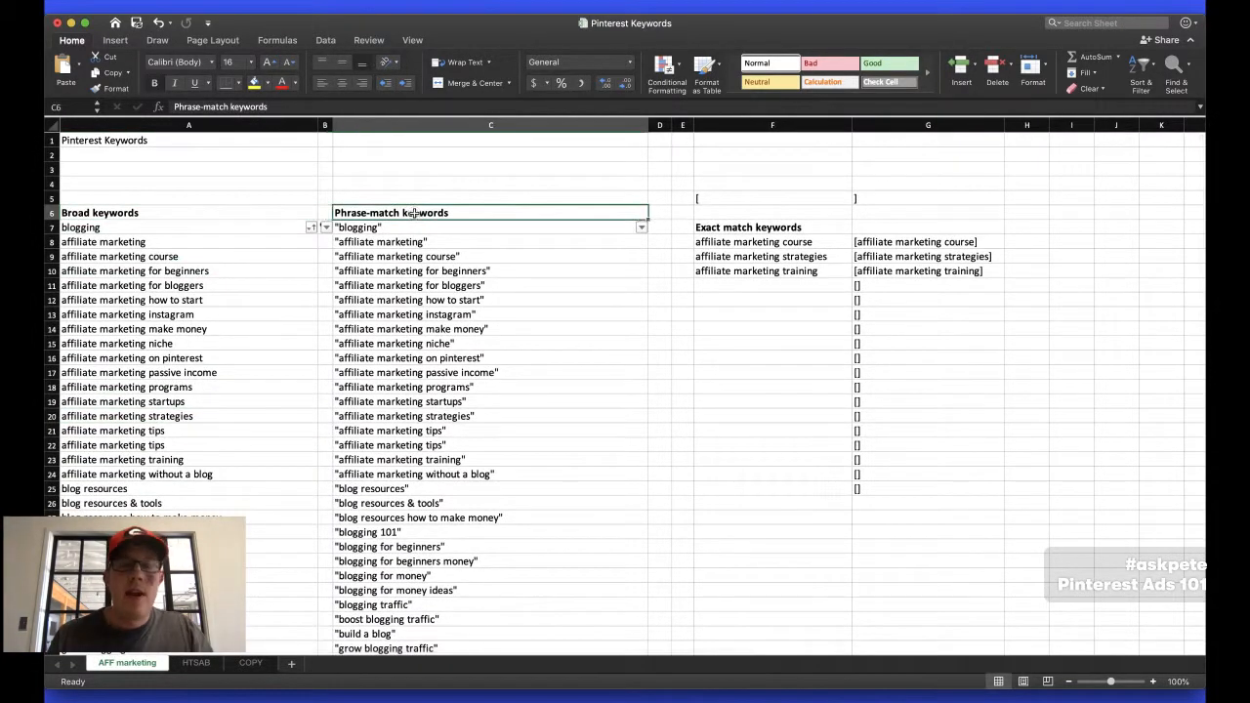
click(417, 274)
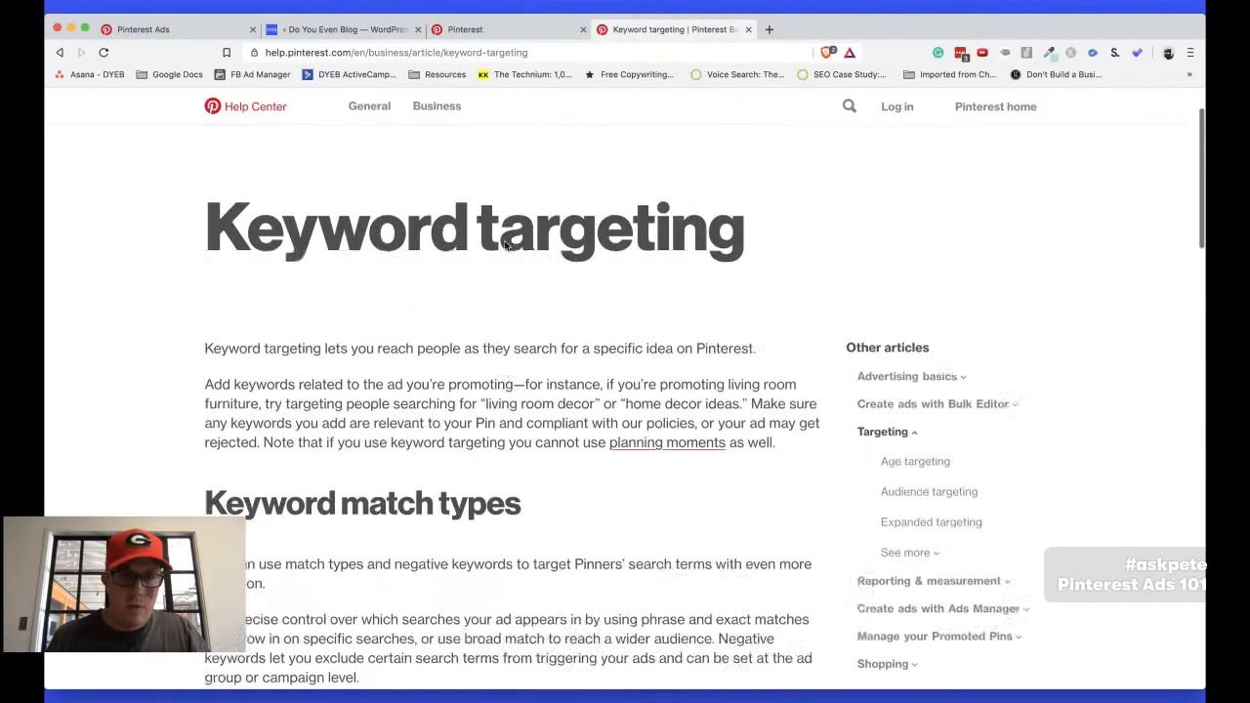
Close the keyword targeting article in the browser, and review the full Broad keywords list in the Excel workbook
key(super+w)
click(362, 111)
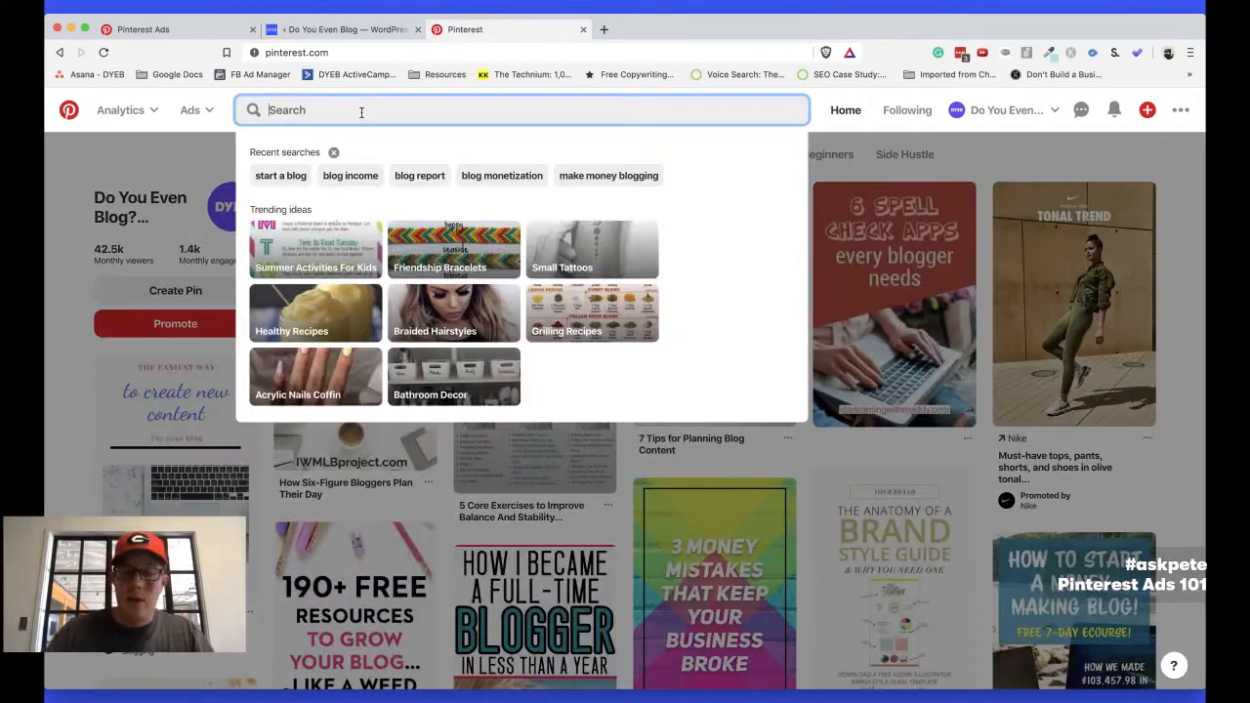
key(super+Tab)
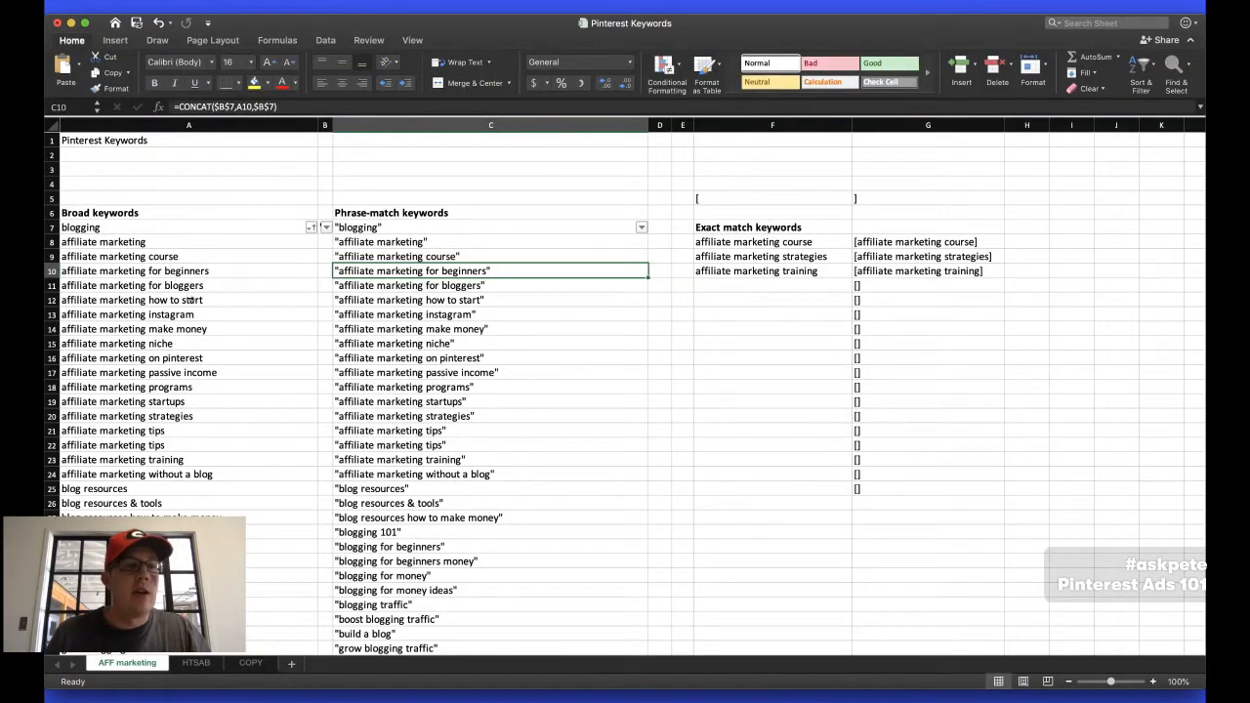
scroll(191, 300, down, 10)
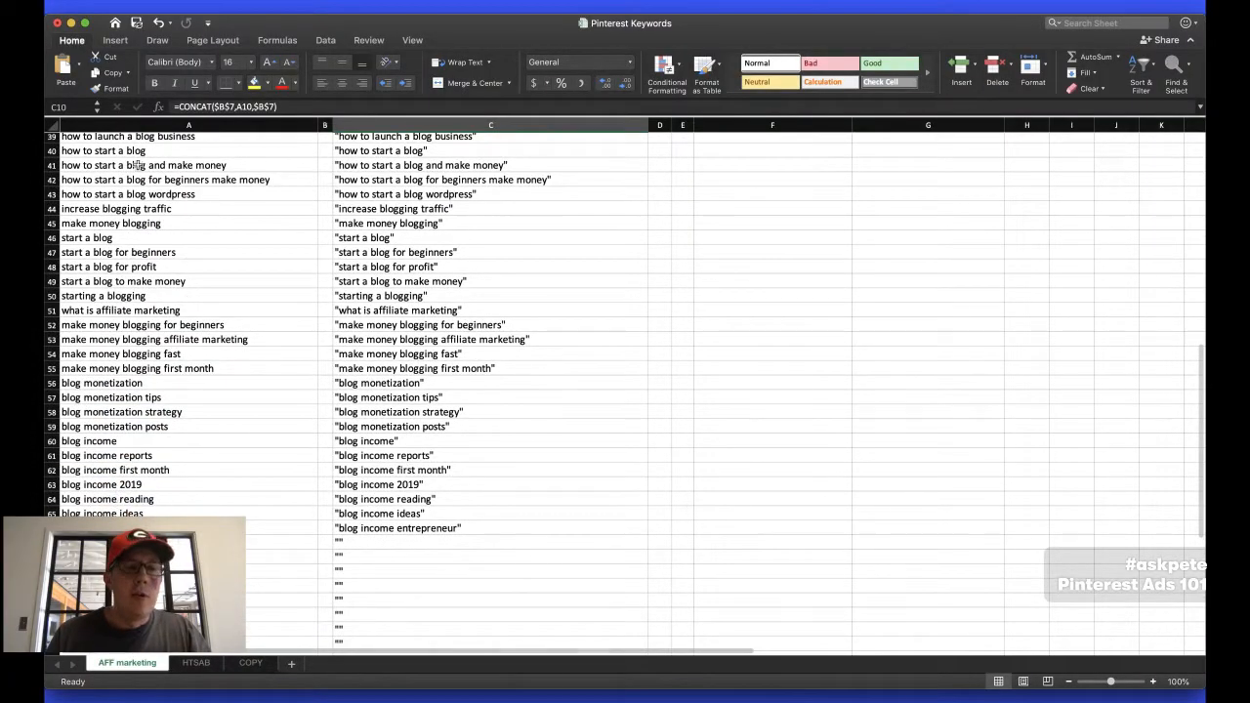
scroll(142, 209, up, 15)
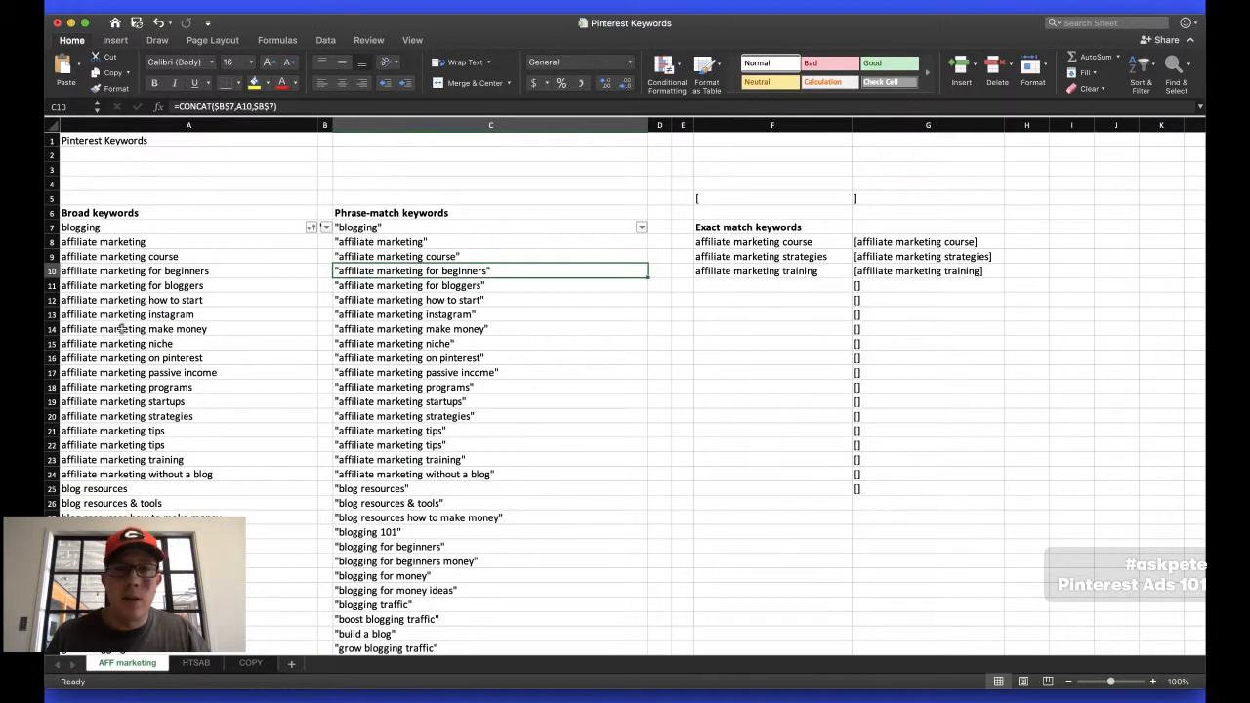
Switch to Pinterest in the browser and search for "budgeting"
key(super+Tab)
click(339, 110)
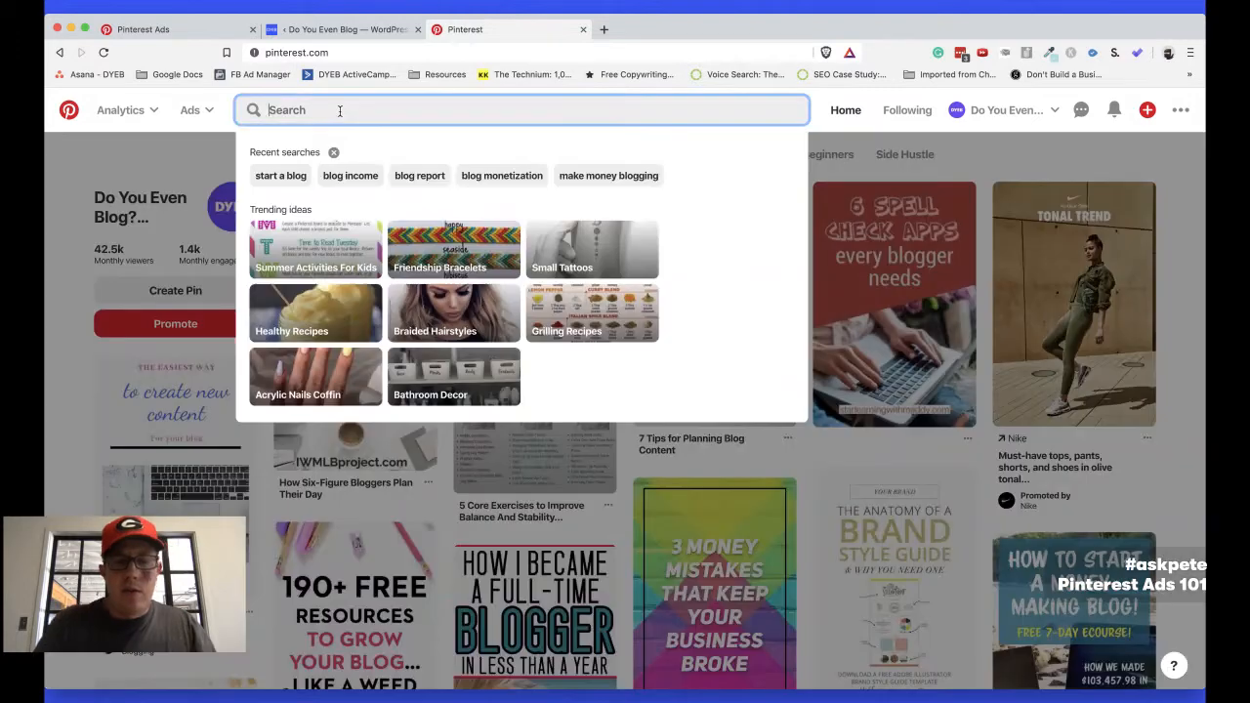
text(affiliate)
key(super+a)
text(per)
key(BackSpace)
key(BackSpace)
key(BackSpace)
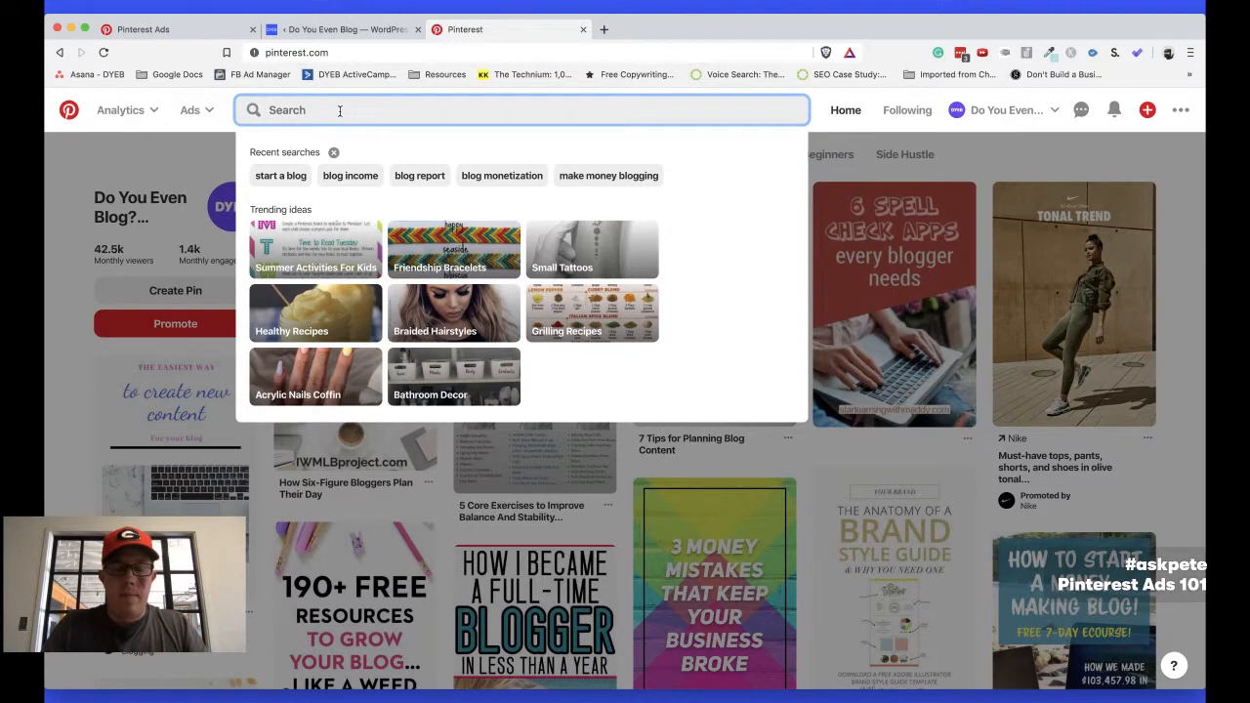
text(budgeting)
key(Return)
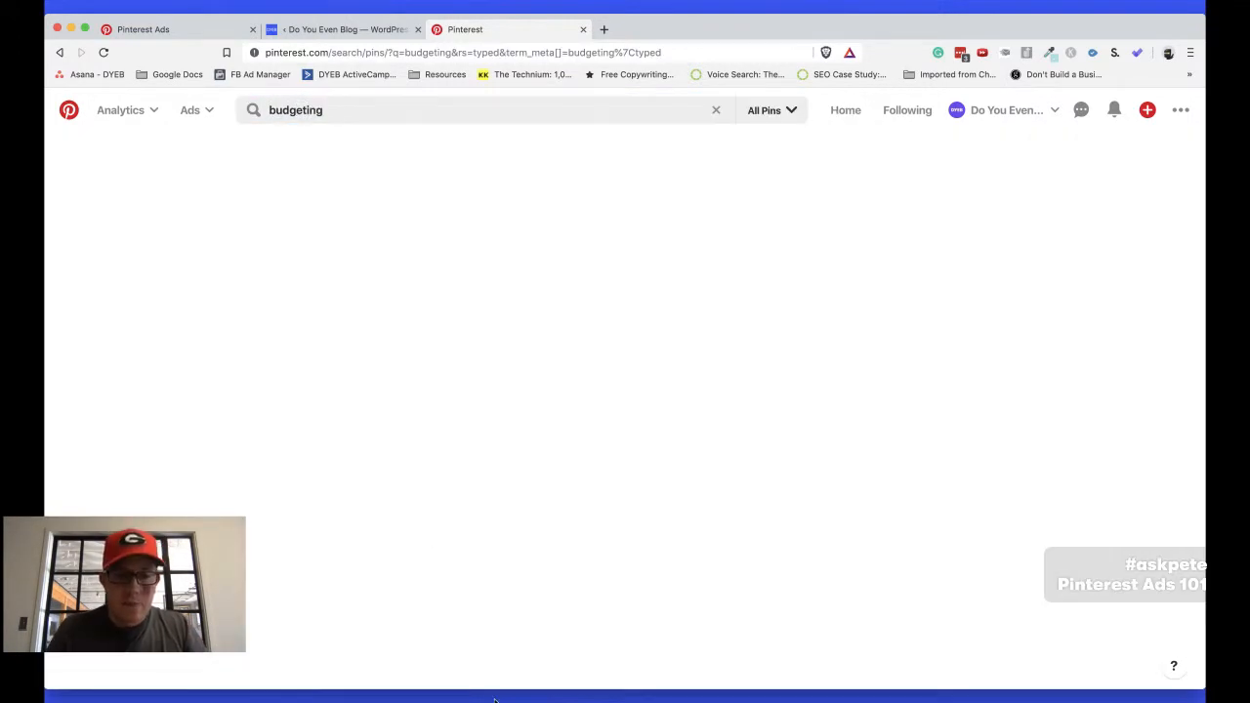
Check the keyword lists in the Excel workbook again and return to the Pinterest budgeting results
click(495, 700)
scroll(196, 274, down, 2)
scroll(195, 275, up, 2)
key(super+Tab)
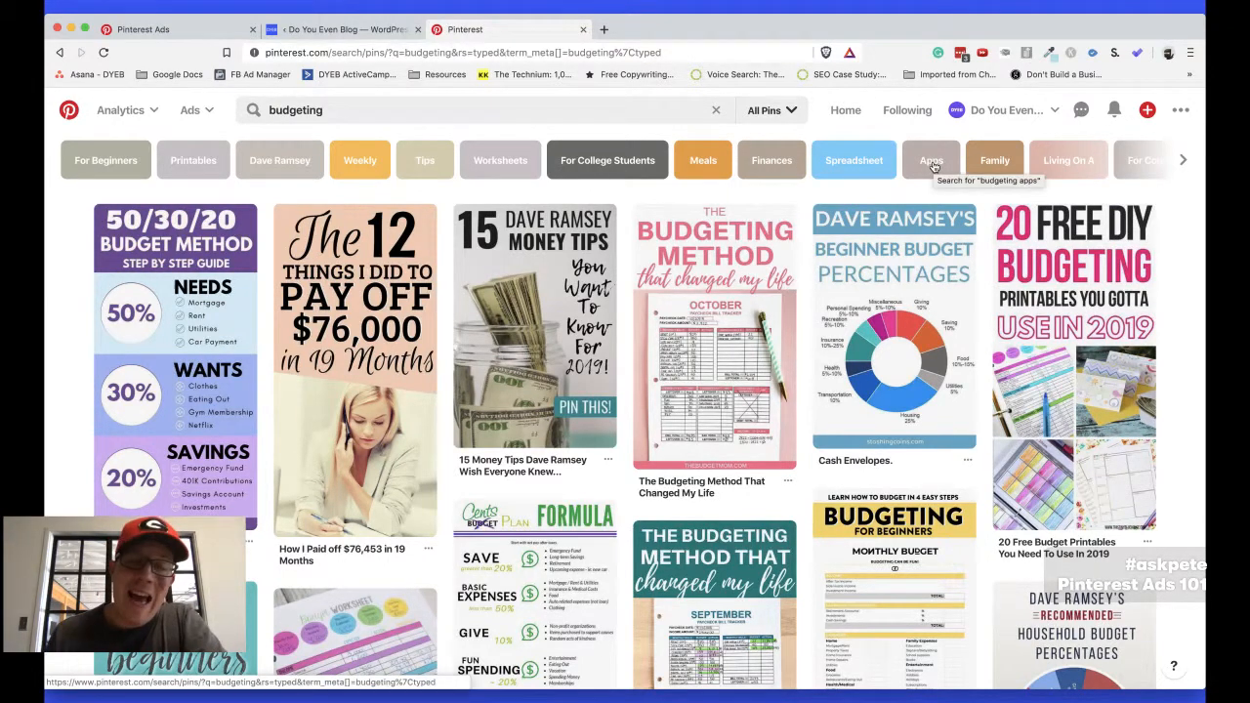
Explore the "For Beginners" and "Printables" refinements of the budgeting search one after the other, returning to the original results each time
click(118, 164)
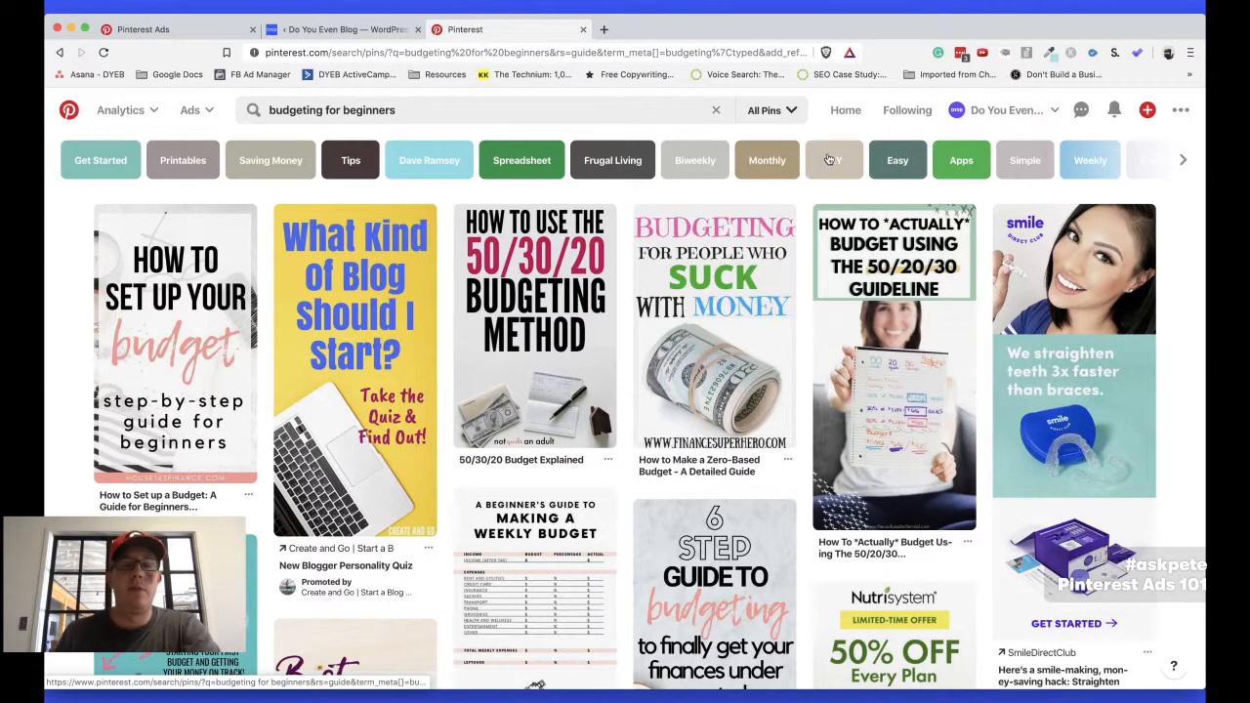
click(59, 54)
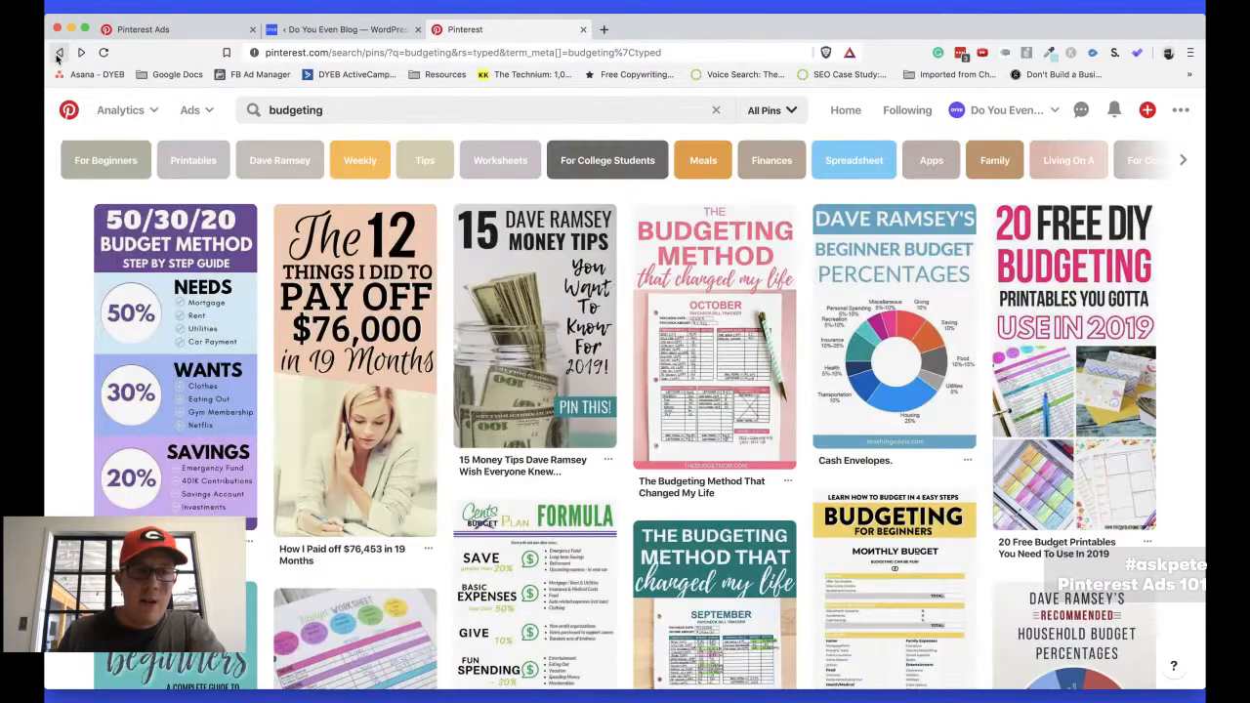
click(191, 161)
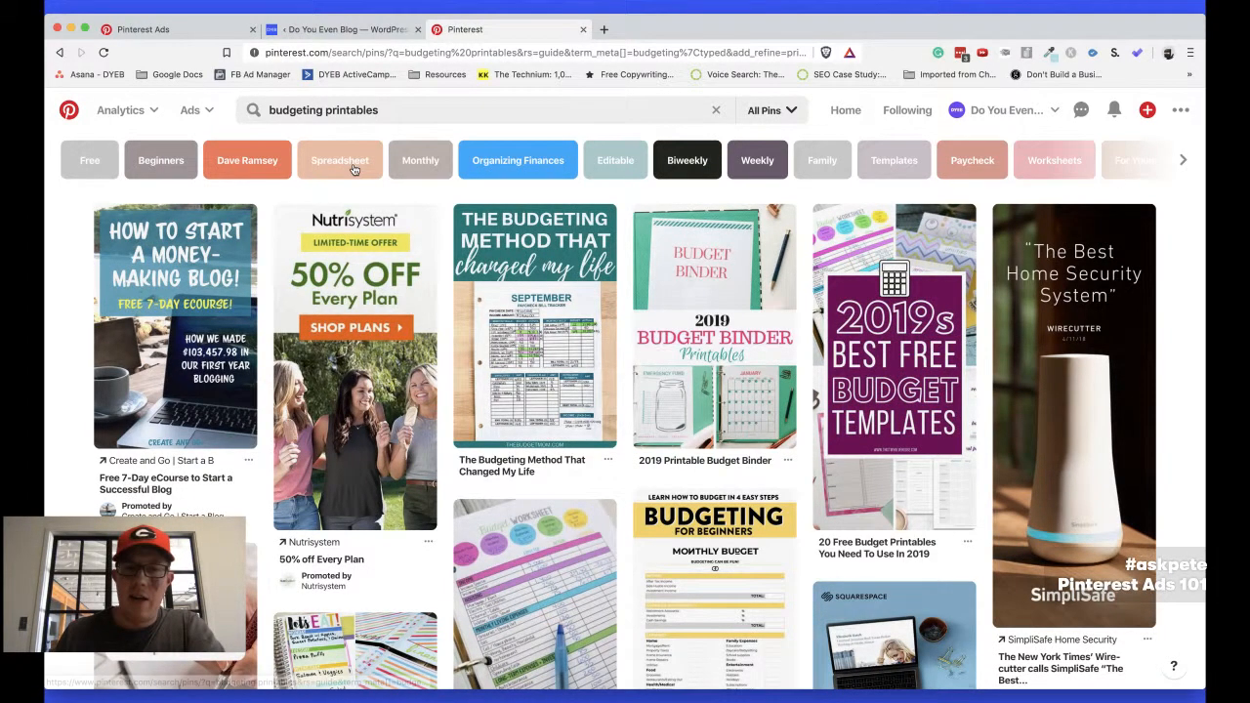
scroll(349, 168, down, 1)
scroll(354, 168, up, 1)
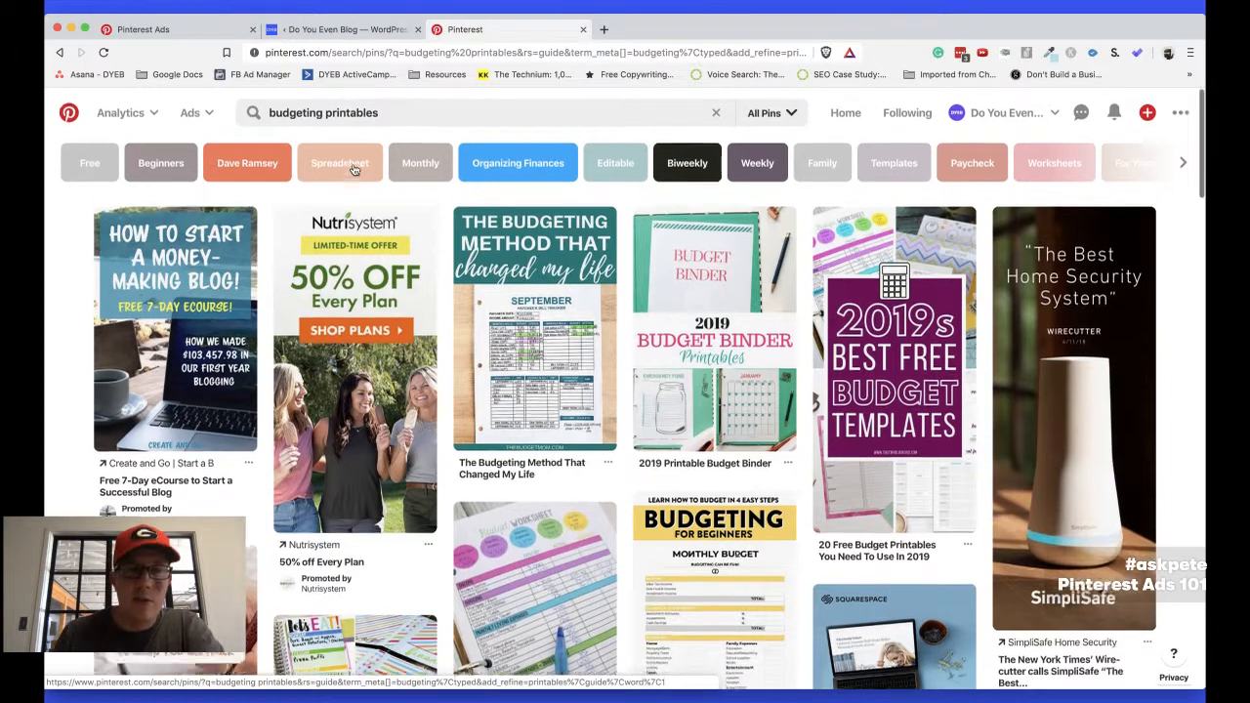
click(60, 52)
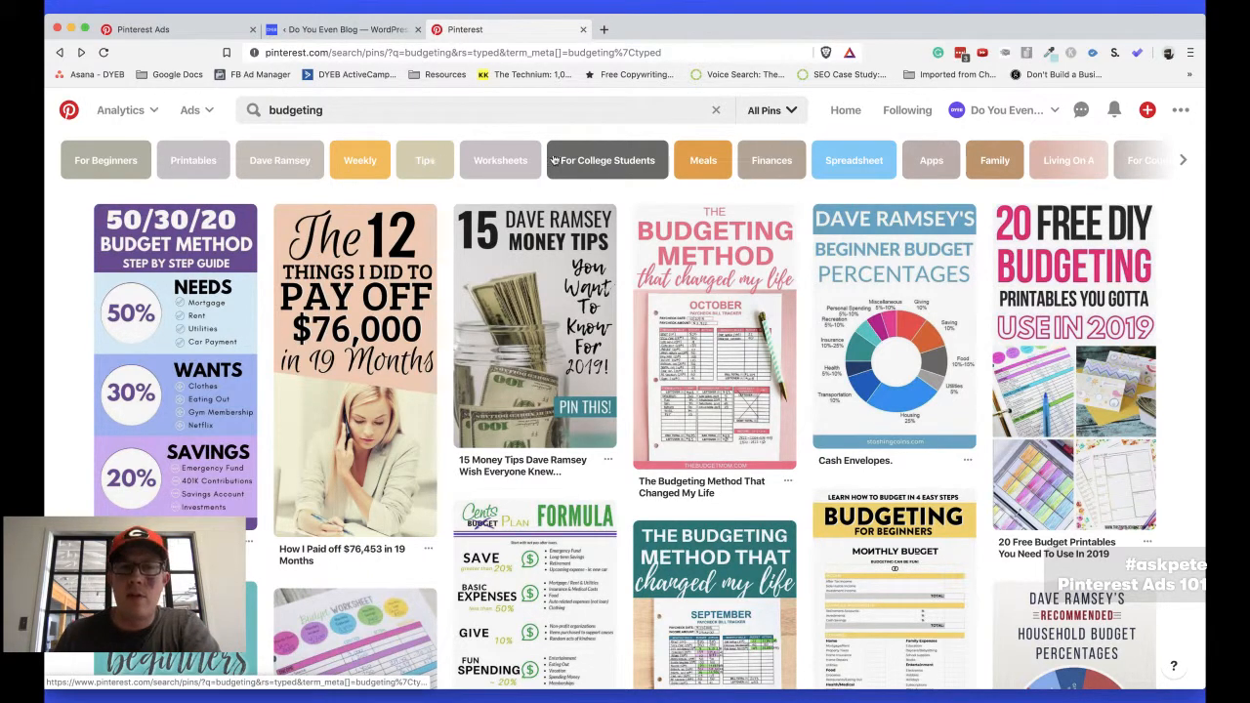
Refine the budgeting search with "Biweekly" and "Savings Plan", and highlight the full resulting search phrase
scroll(613, 166, right, 5)
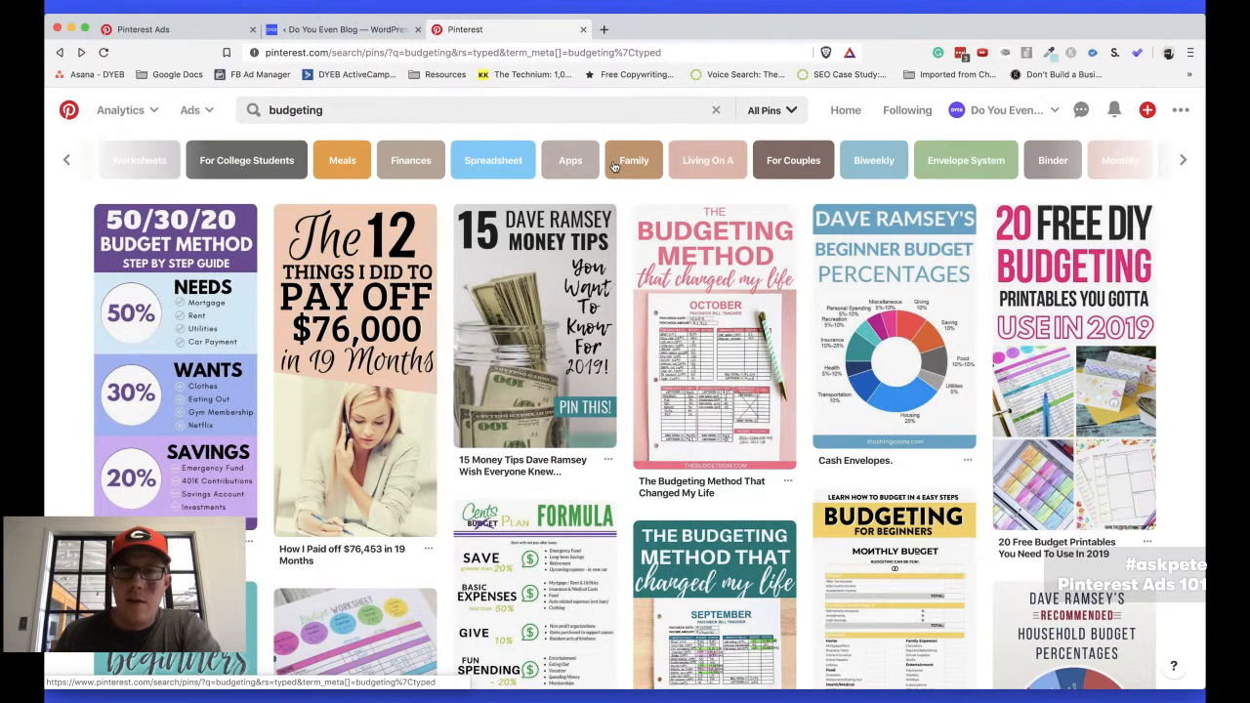
scroll(810, 163, right, 3)
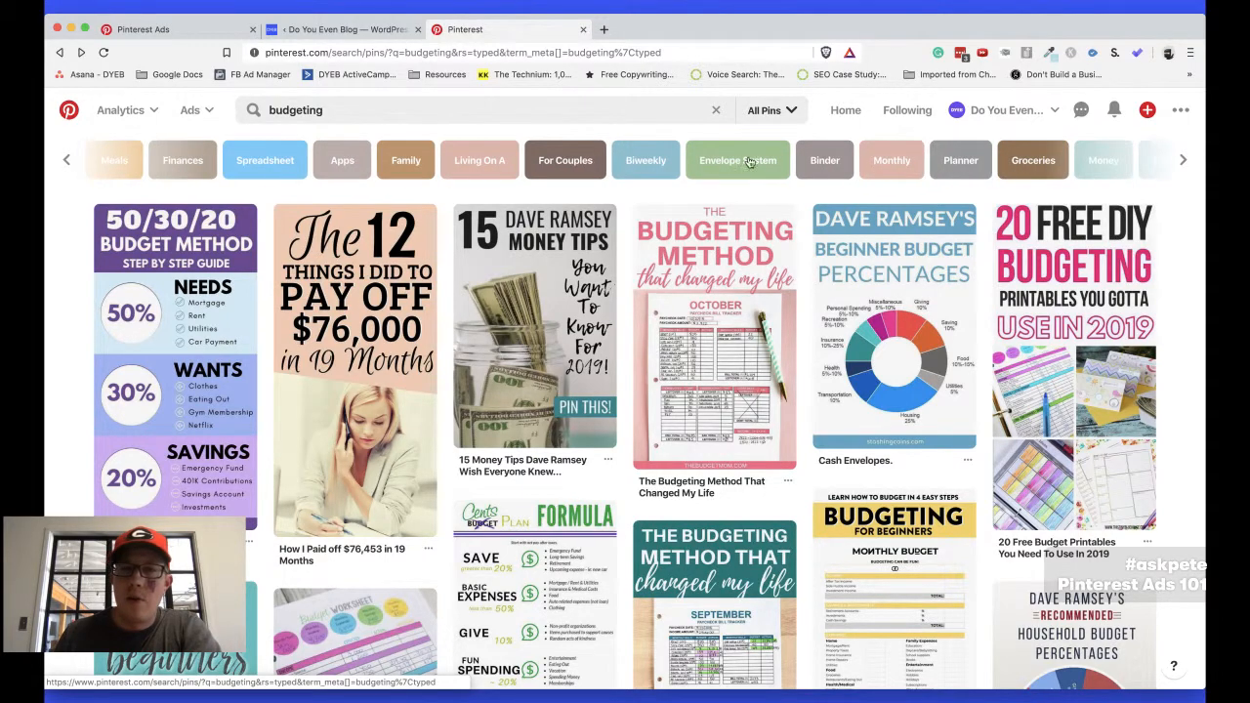
click(651, 164)
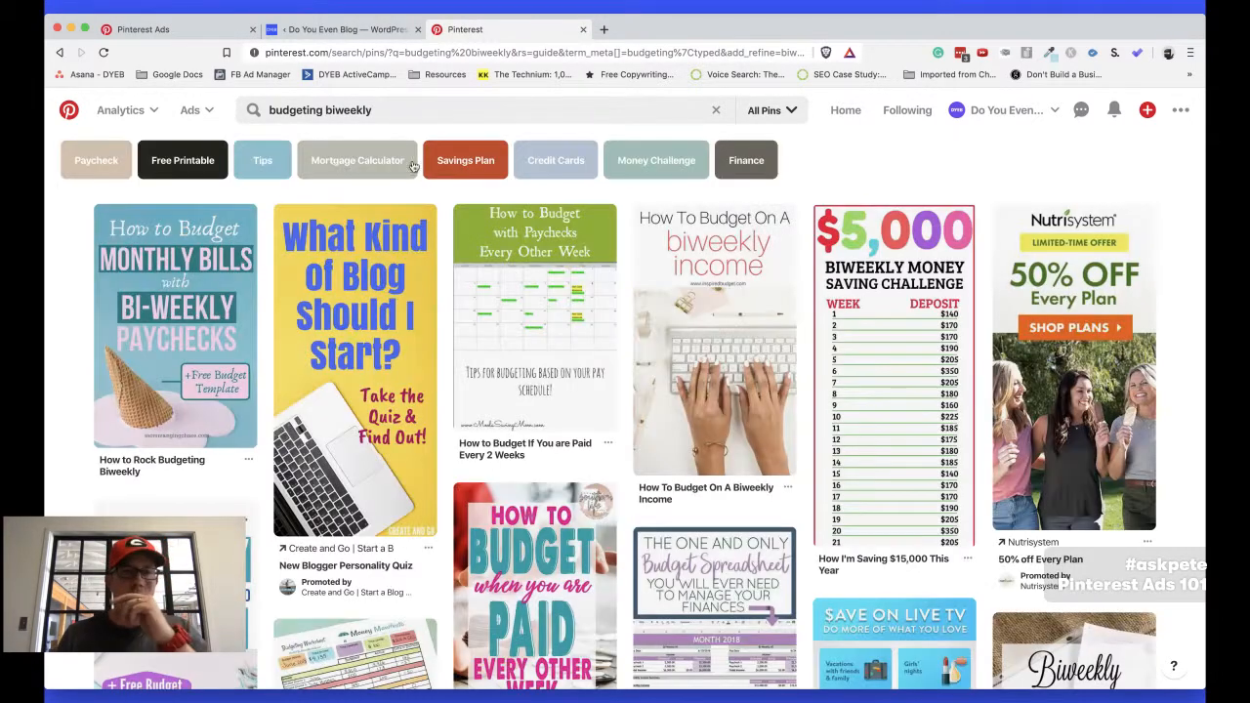
click(479, 153)
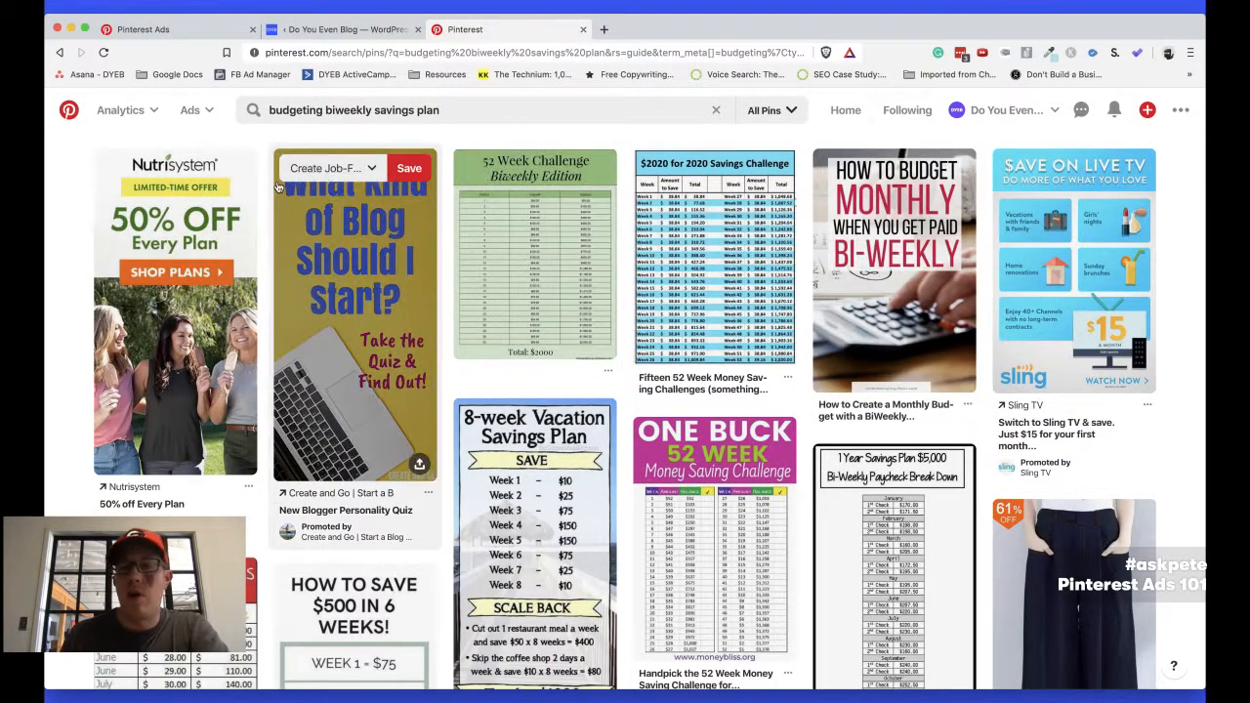
triple_click(277, 102)
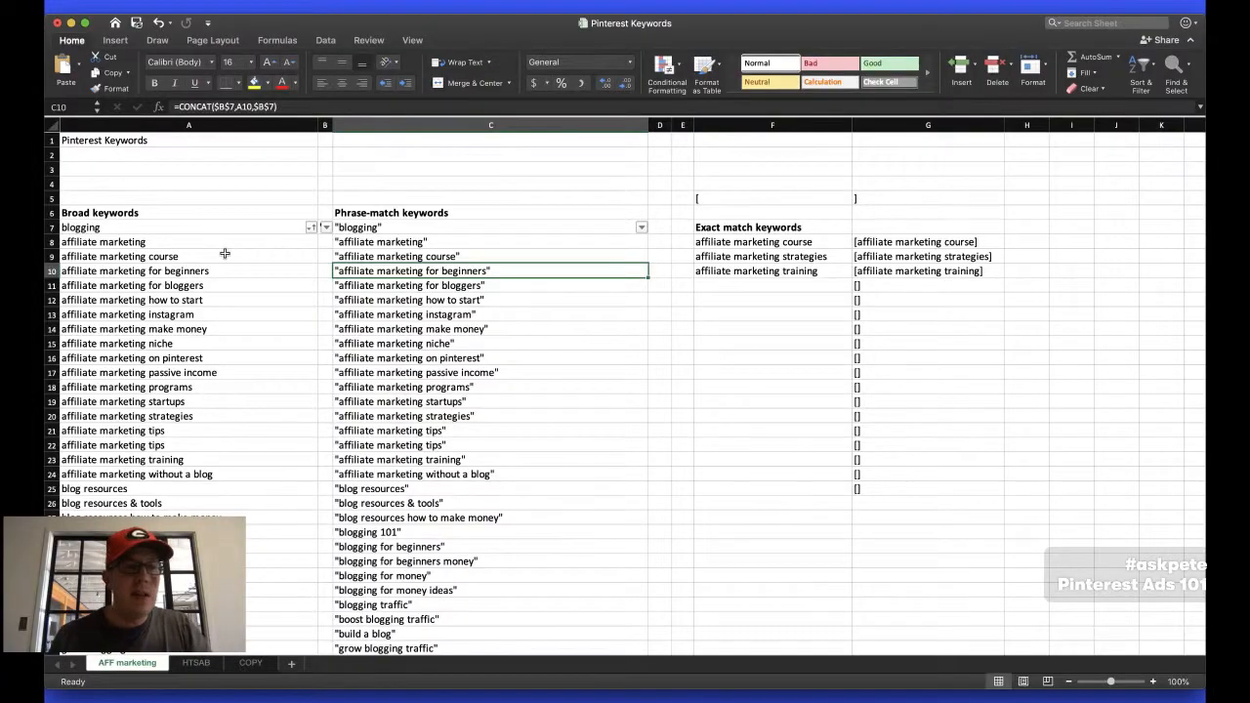
Switch to the Pinterest Keywords workbook in Excel and inspect the CONCAT formulas behind several phrase-match keywords
scroll(225, 253, down, 15)
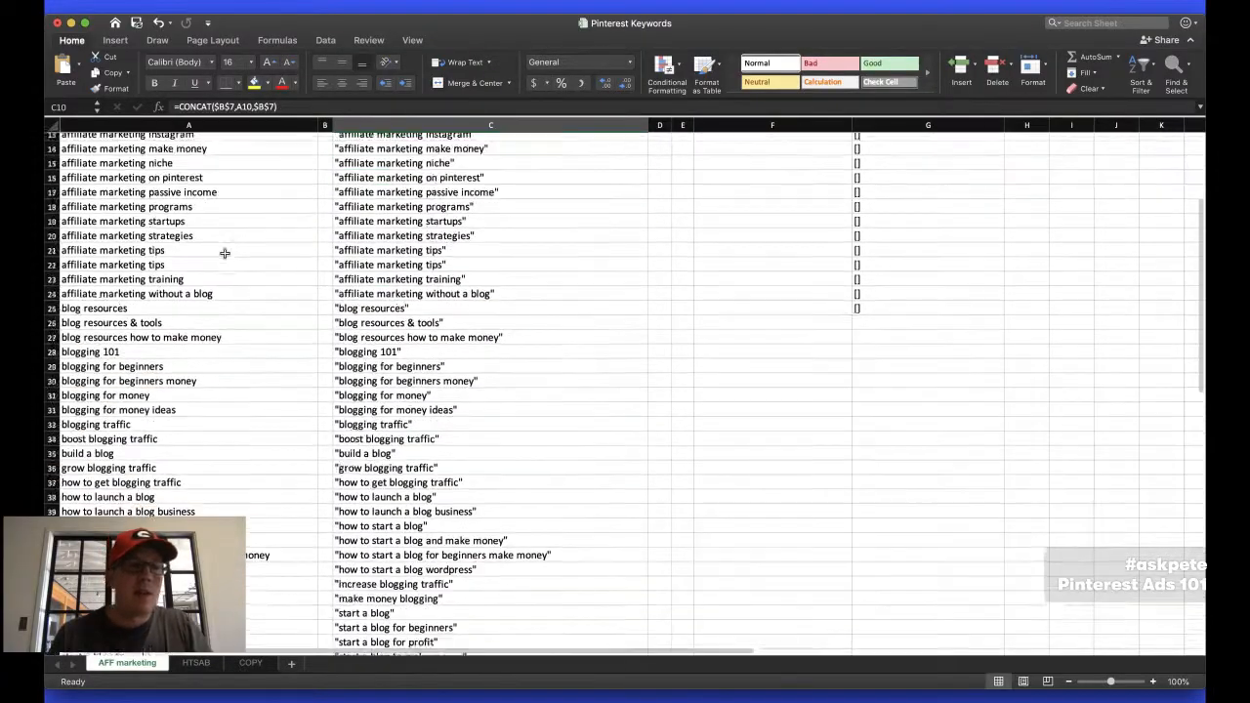
scroll(225, 253, up, 15)
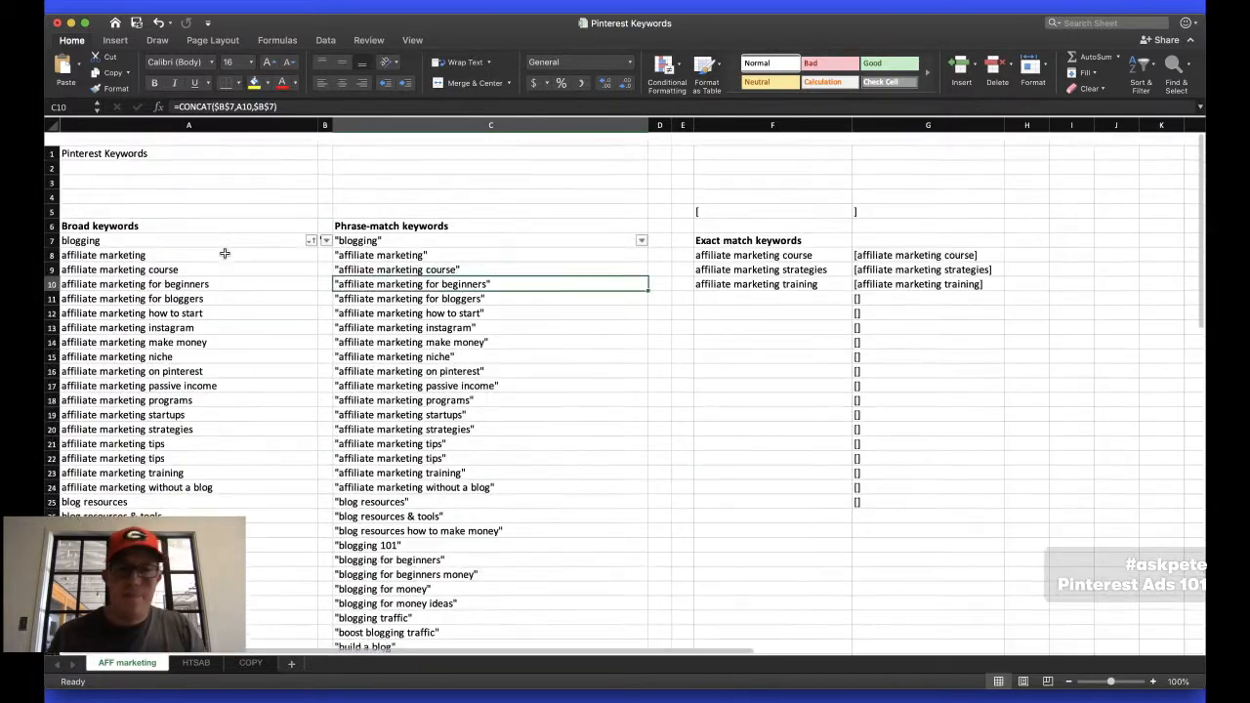
click(364, 340)
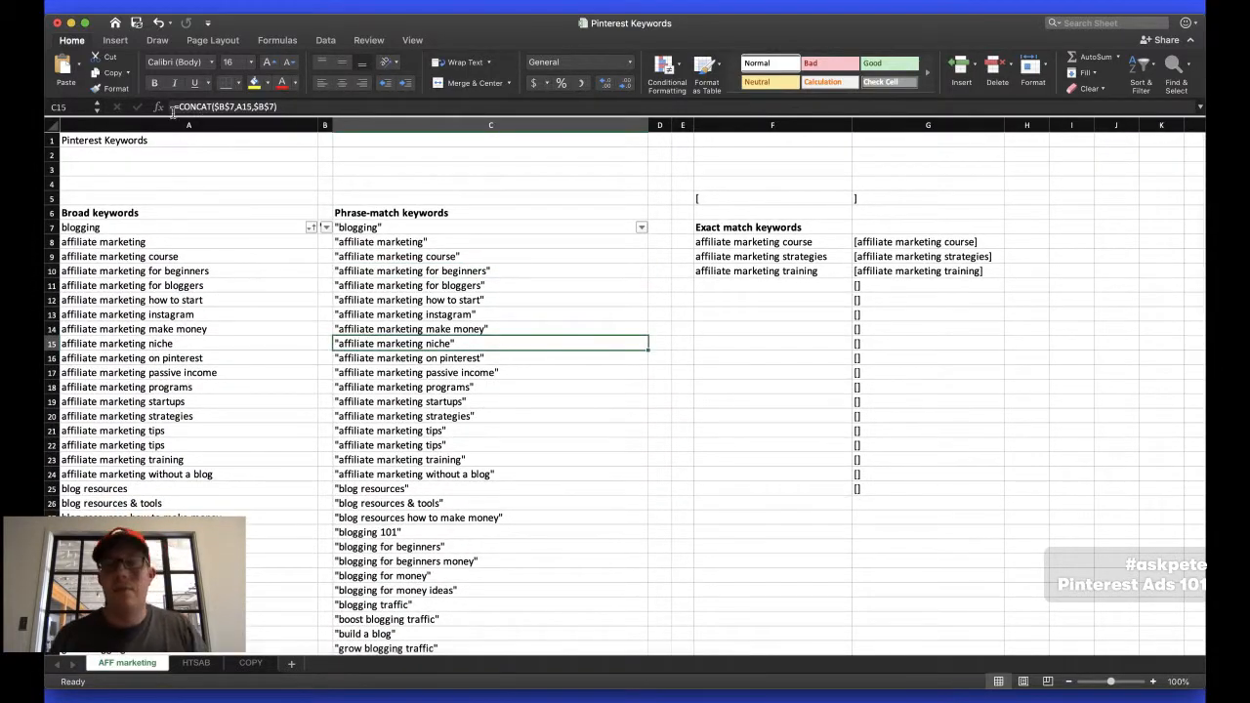
click(386, 329)
click(414, 315)
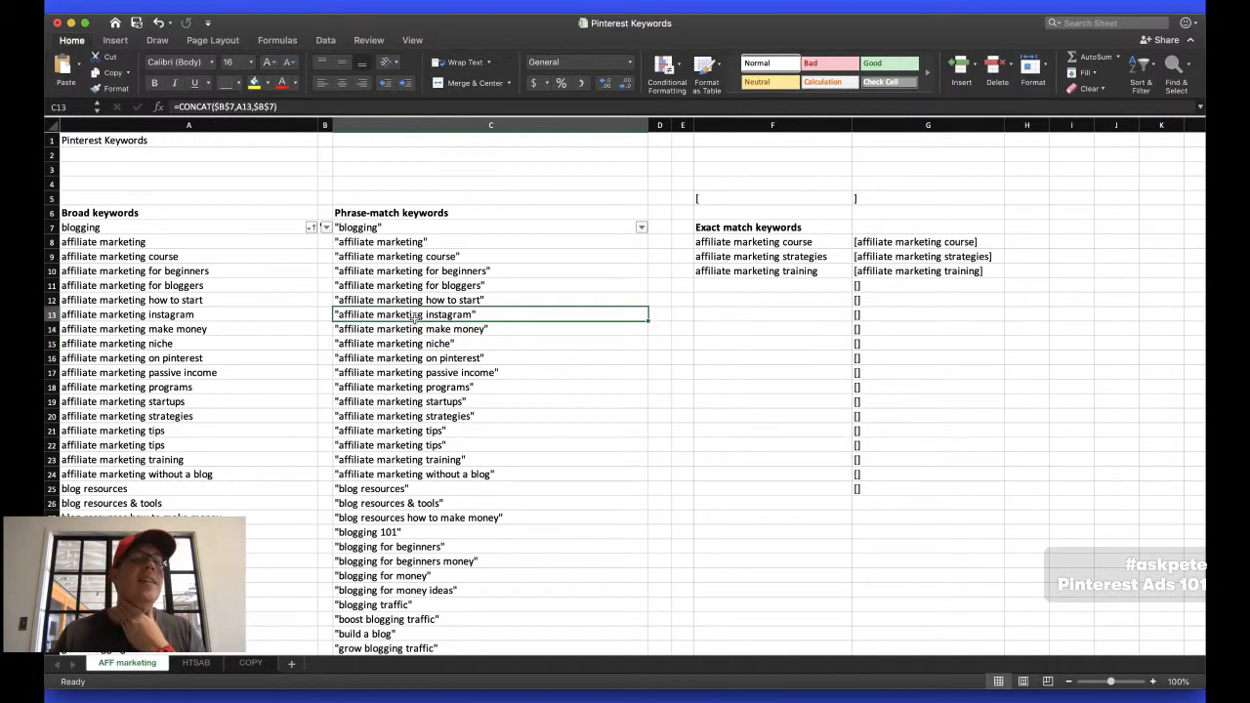
click(381, 295)
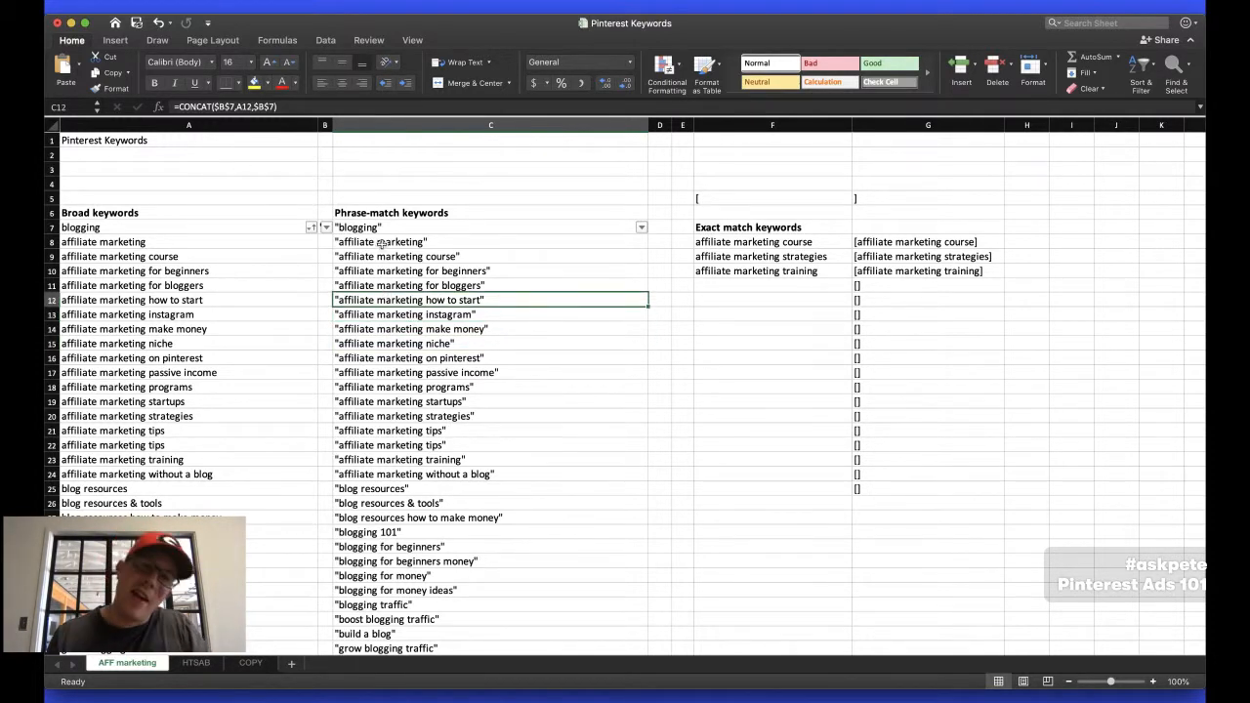
scroll(403, 281, down, 5)
scroll(403, 282, up, 5)
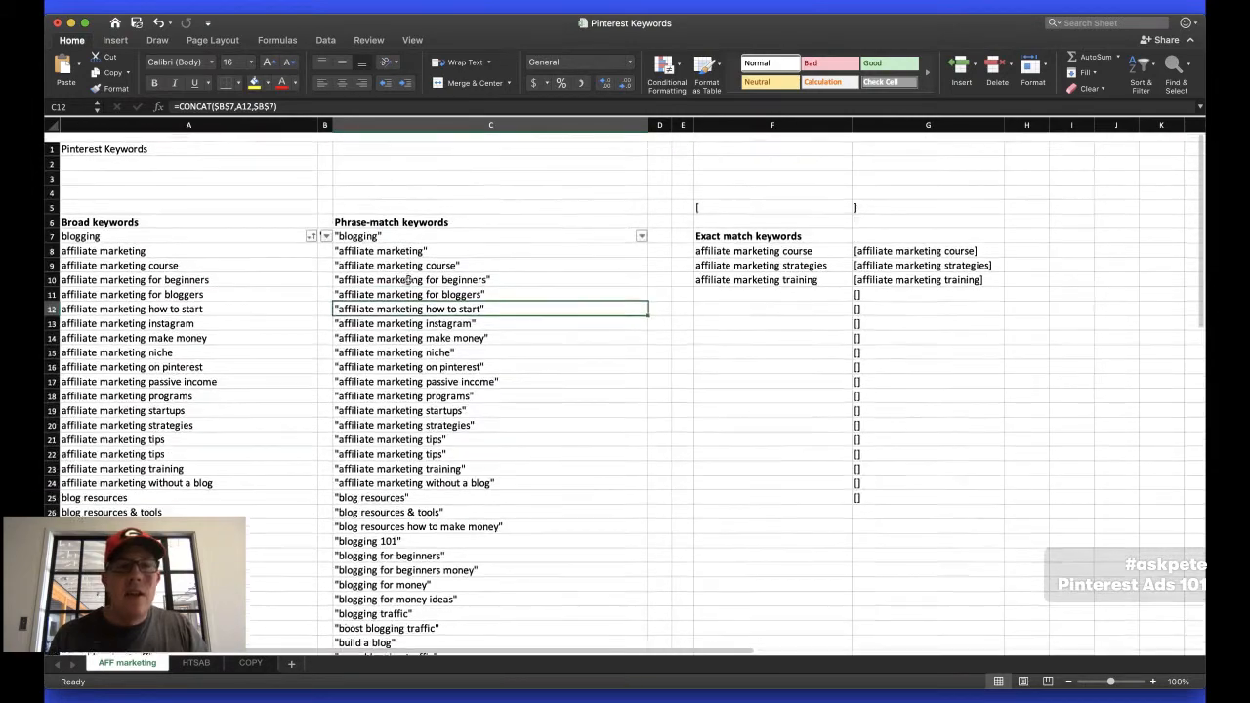
Select all the phrase-match keywords in column C, from "blogging" in C7 to "blog income entrepreneur" in C66
click(389, 229)
scroll(435, 375, down, 4)
scroll(434, 375, down, 12)
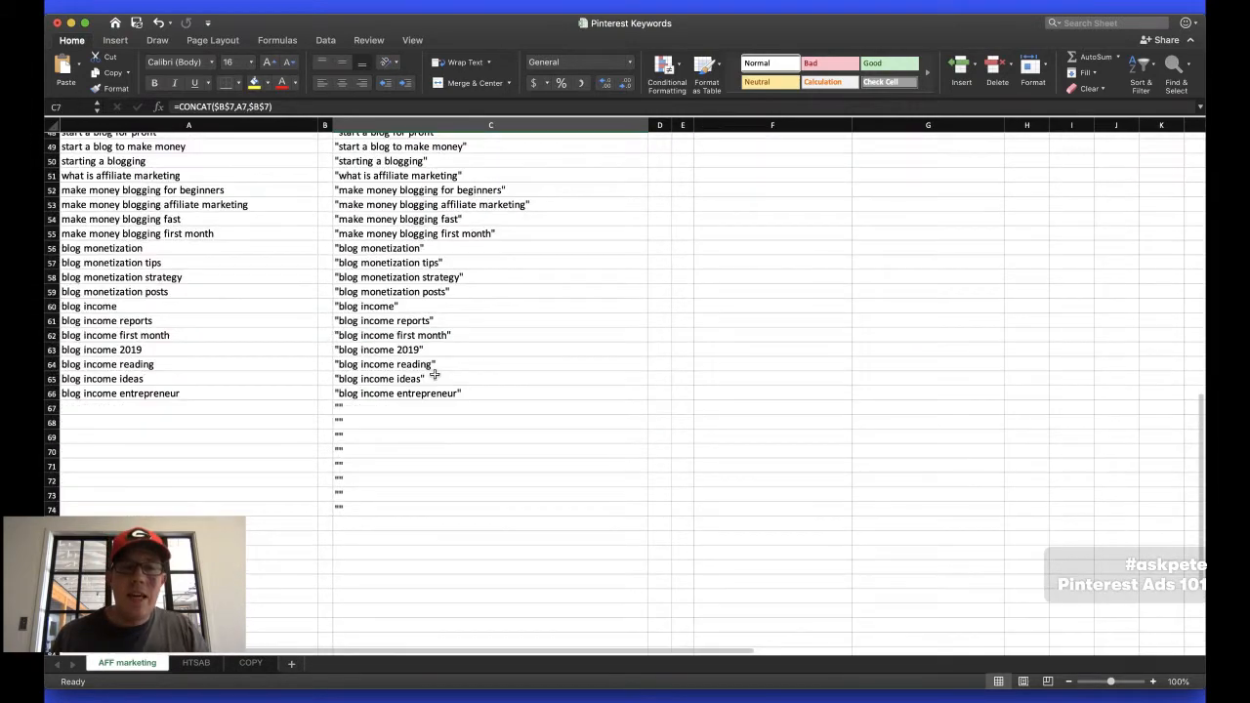
shift+click(410, 394)
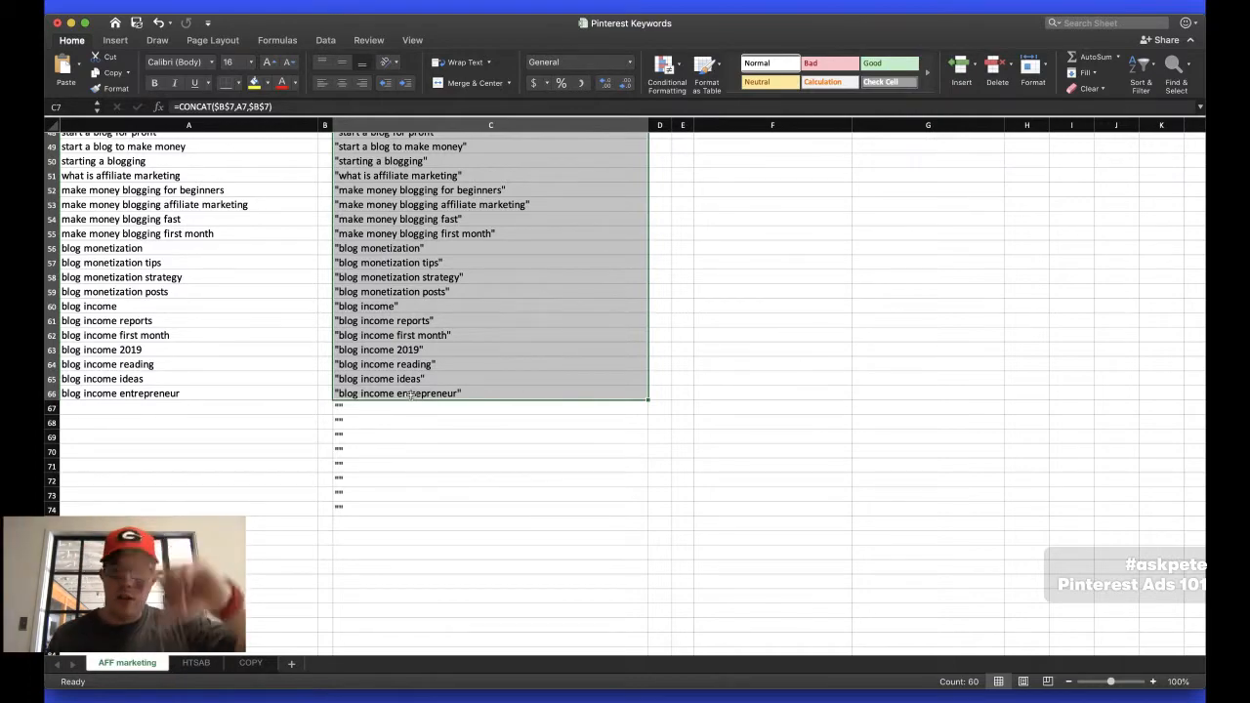
scroll(410, 394, up, 16)
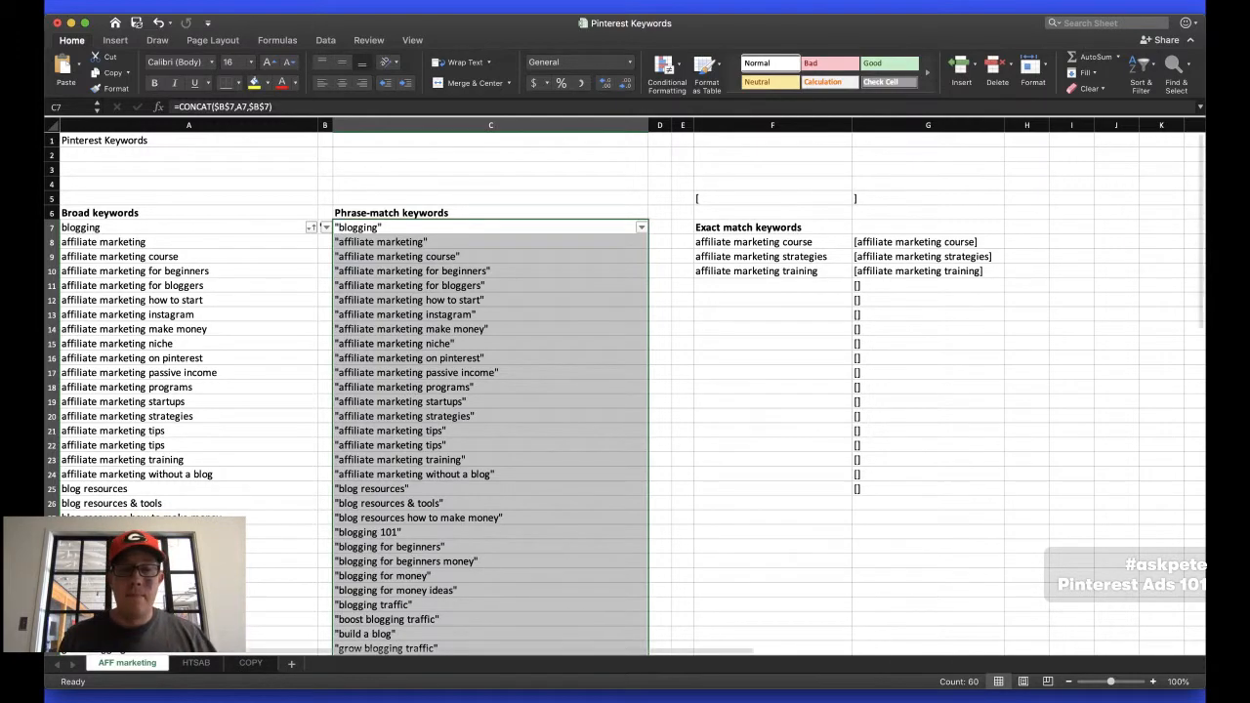
Switch to the browser and revisit the Pinterest Ads audiences, the WordPress snippet and the Pinterest search results
click(567, 699)
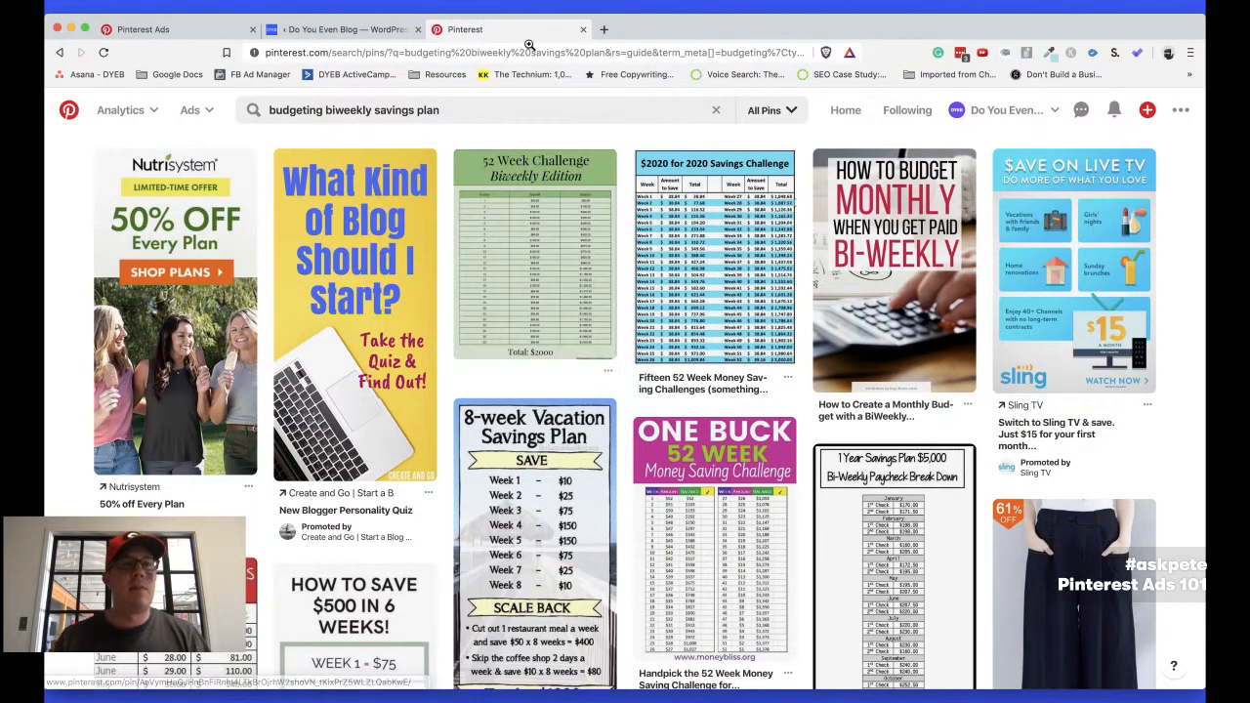
click(215, 39)
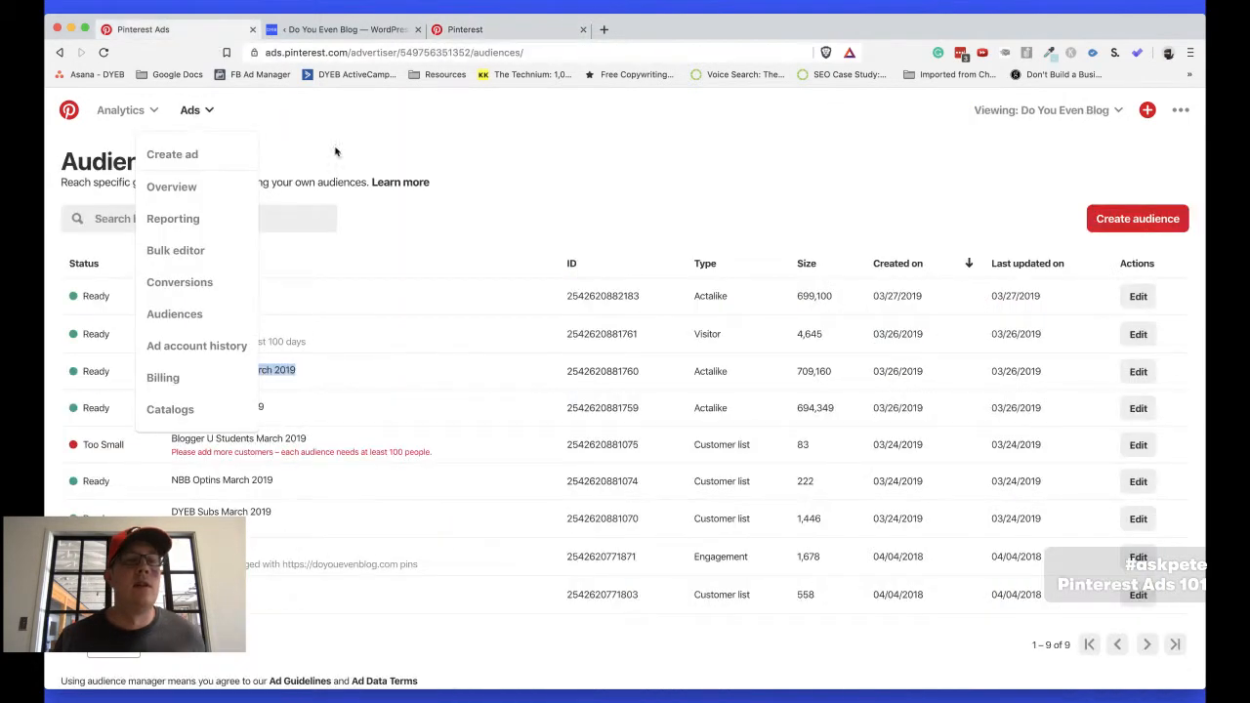
click(371, 39)
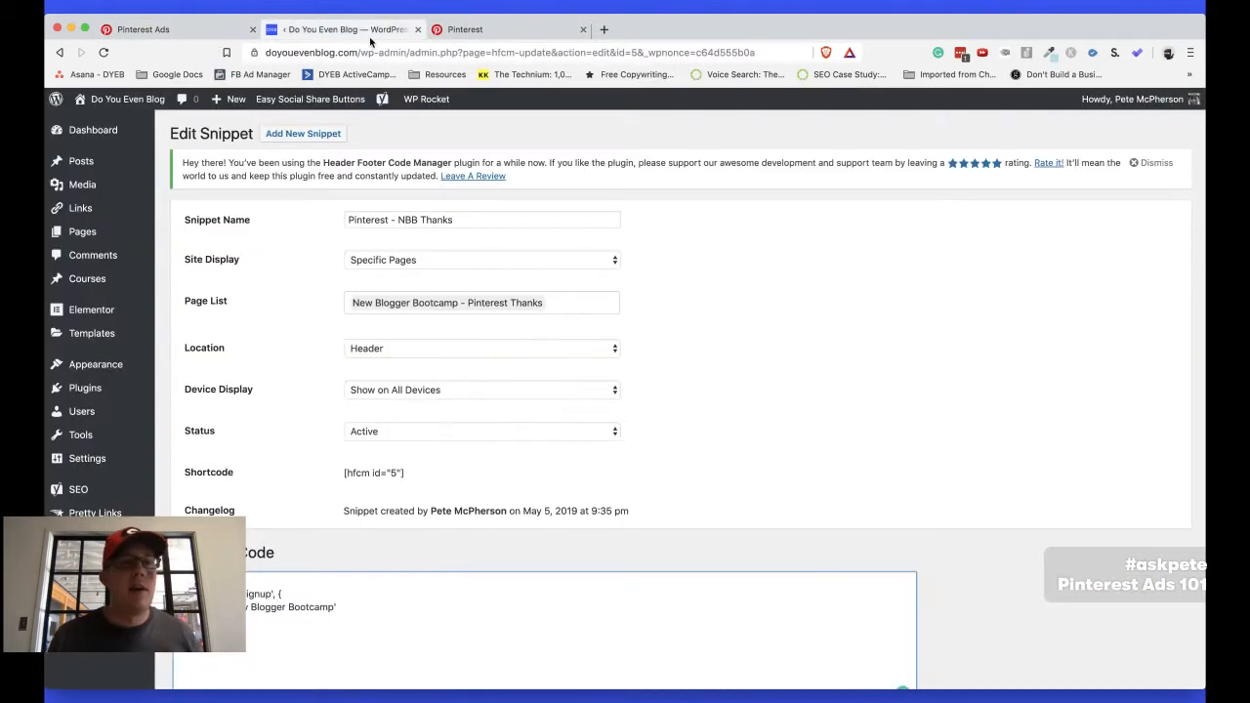
click(491, 29)
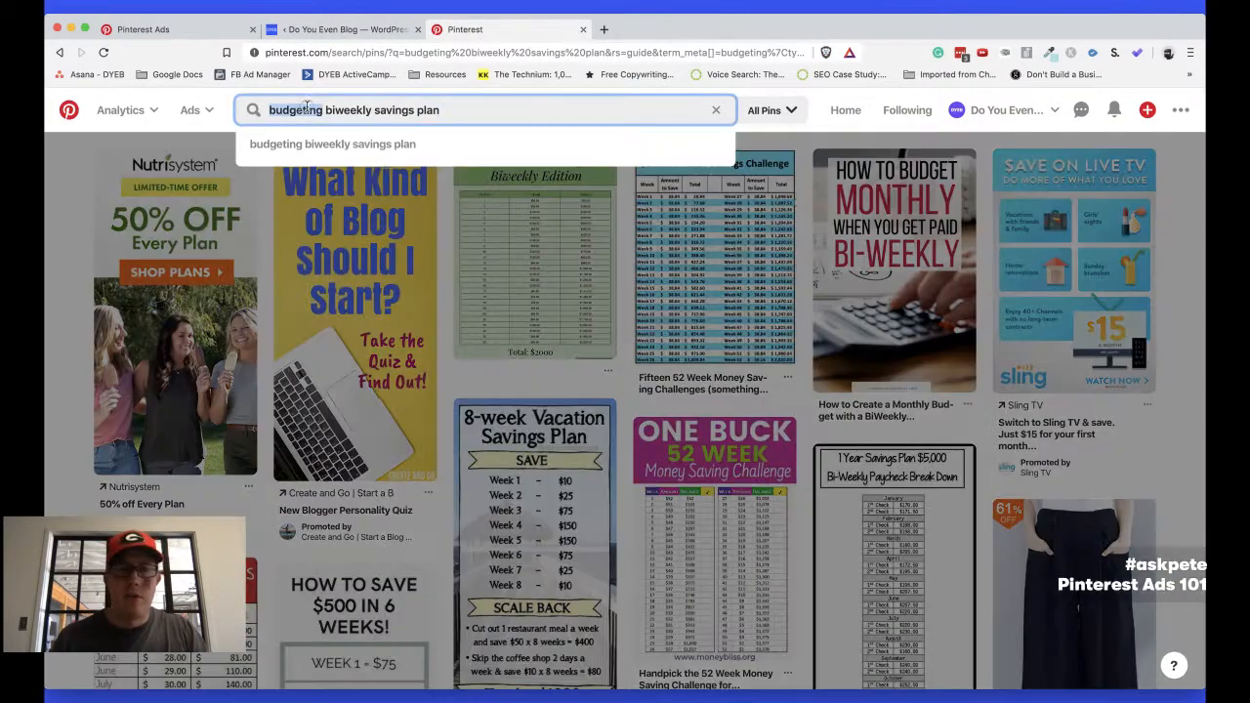
Highlight the full budgeting search phrase, and return from the audiences page to the Pinterest Ads account overview
click(306, 109)
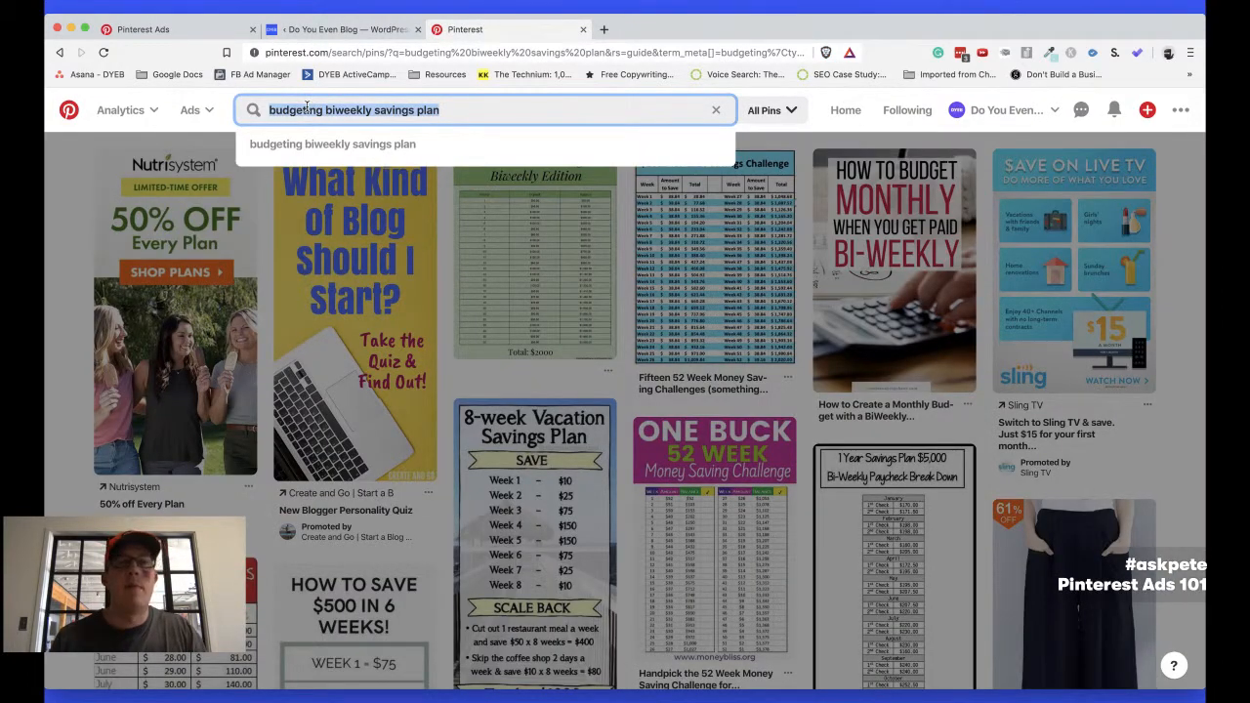
click(143, 29)
click(176, 188)
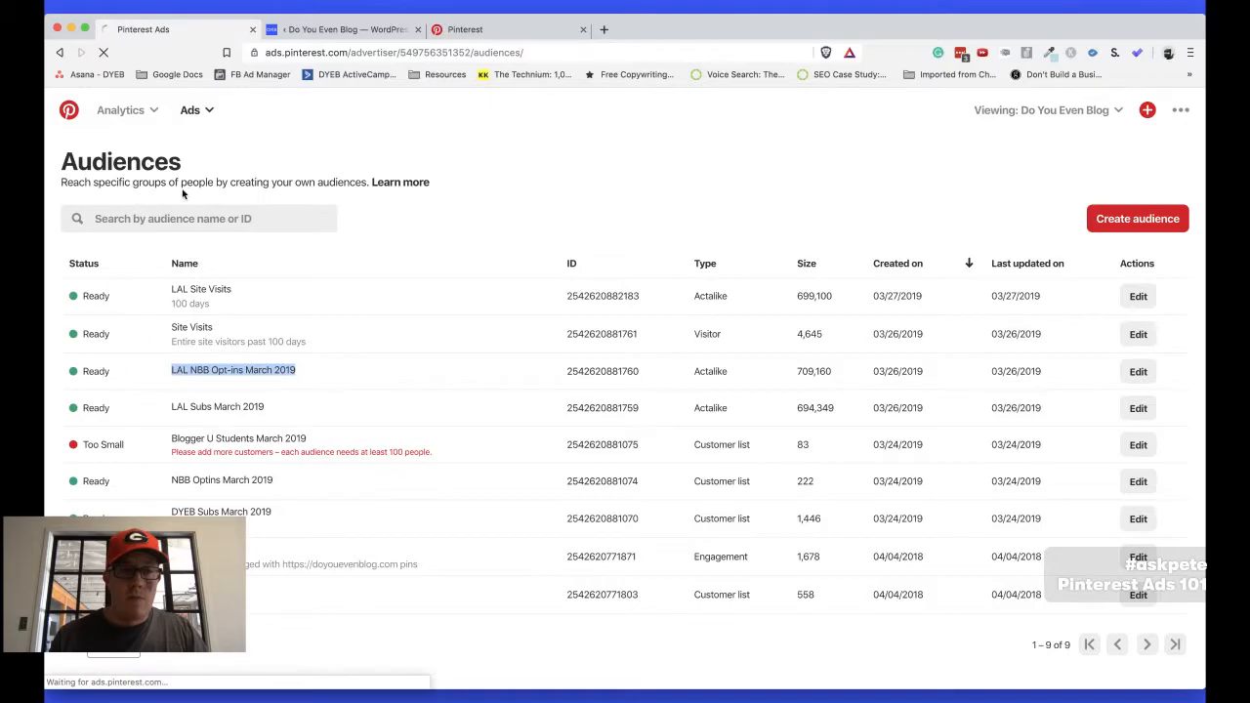
Switch to the Pinterest ads for bloggers outline in TextEdit, and highlight points 1 to 4 followed by point 5, "Ad creative (pins, headline, descriptions)"
key(super+Tab)
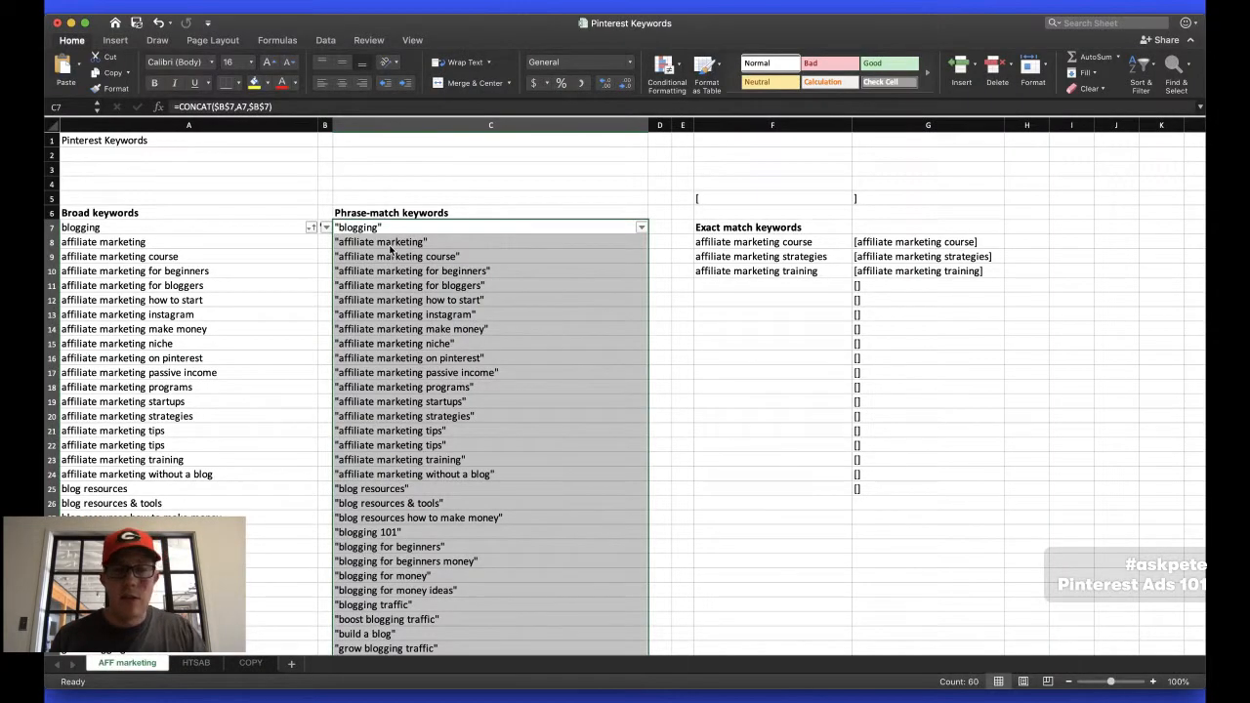
key(super+Tab)
drag(356, 305, 154, 146)
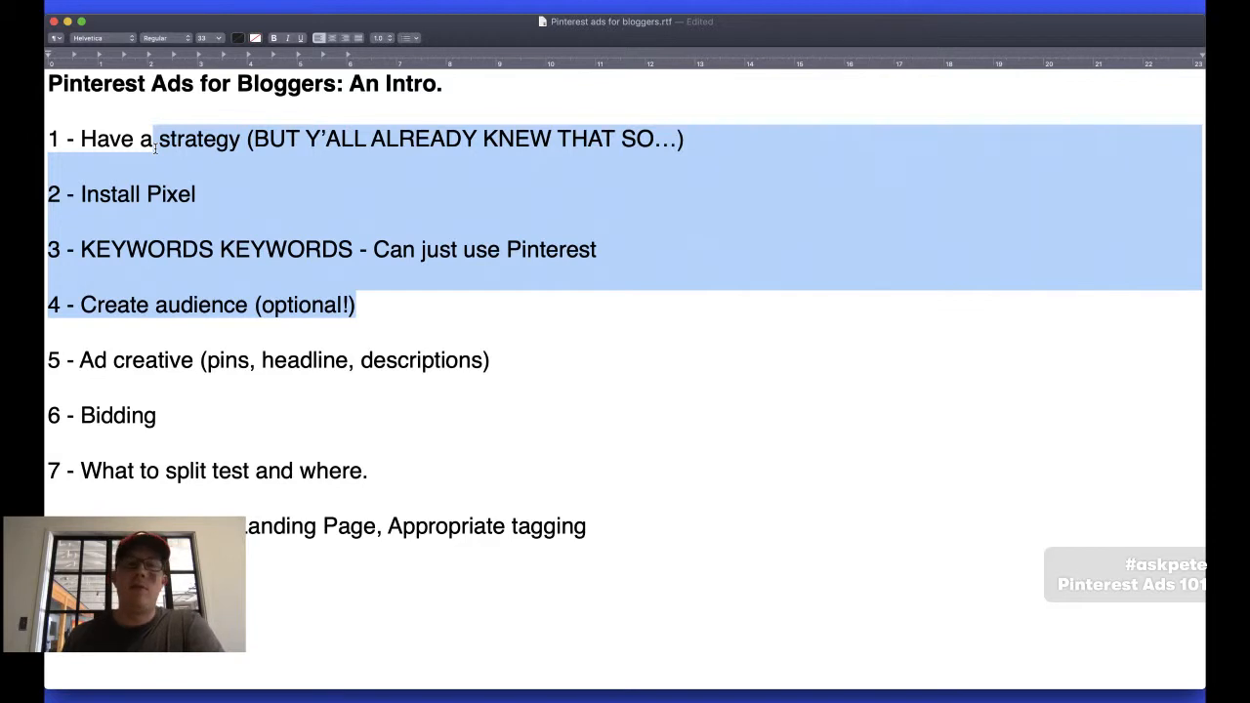
click(181, 234)
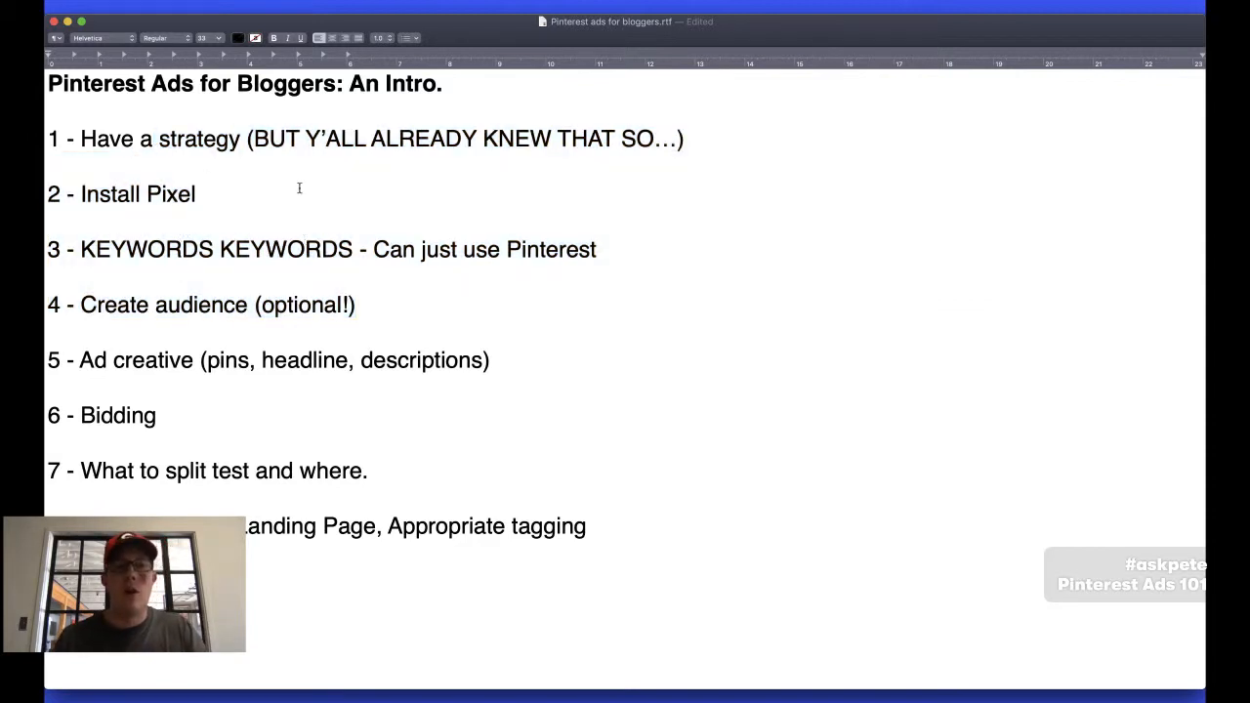
triple_click(141, 356)
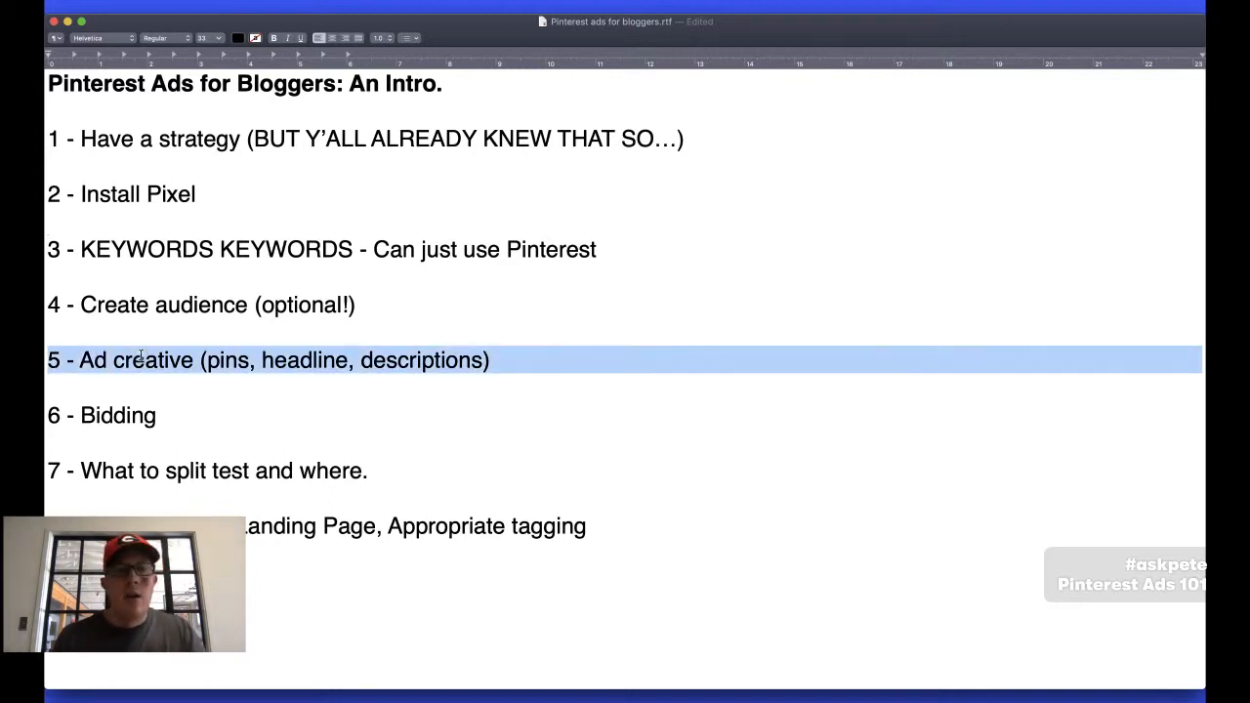
Switch back to the browser and open the Business hub of the Do You Even Blog account from the Pinterest search results
key(super+Tab)
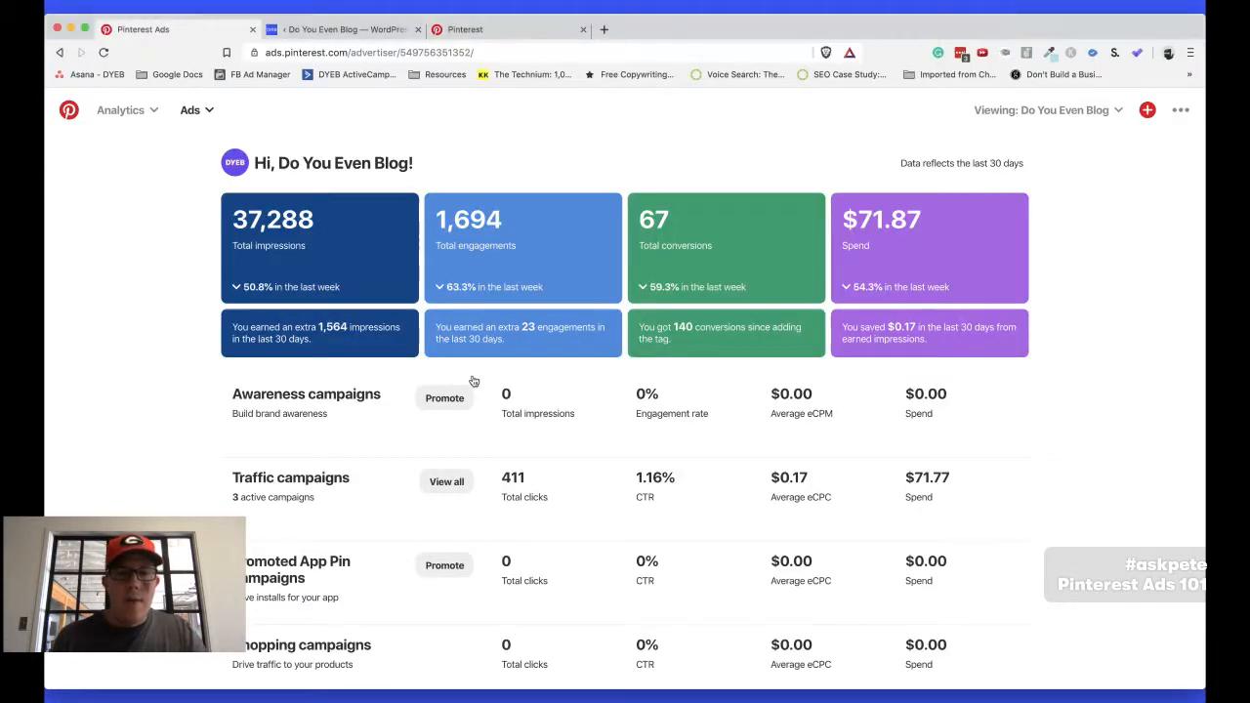
key(ctrl+Tab)
key(ctrl+Tab)
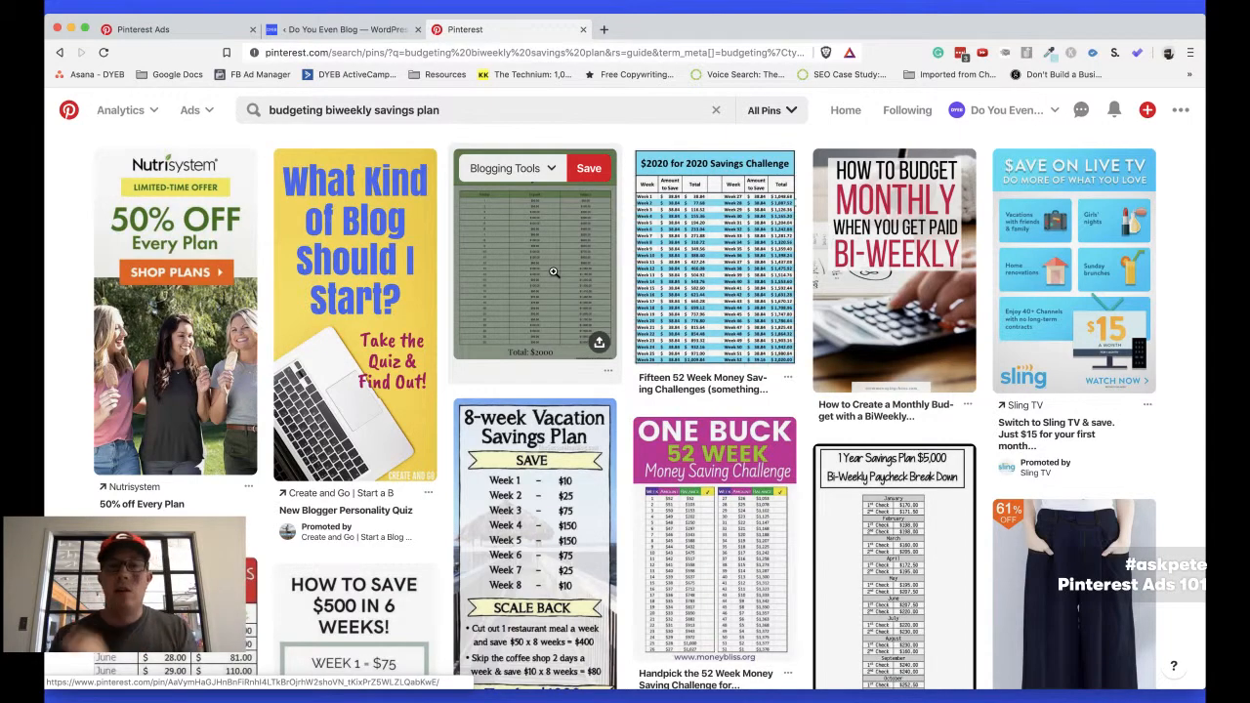
click(1001, 109)
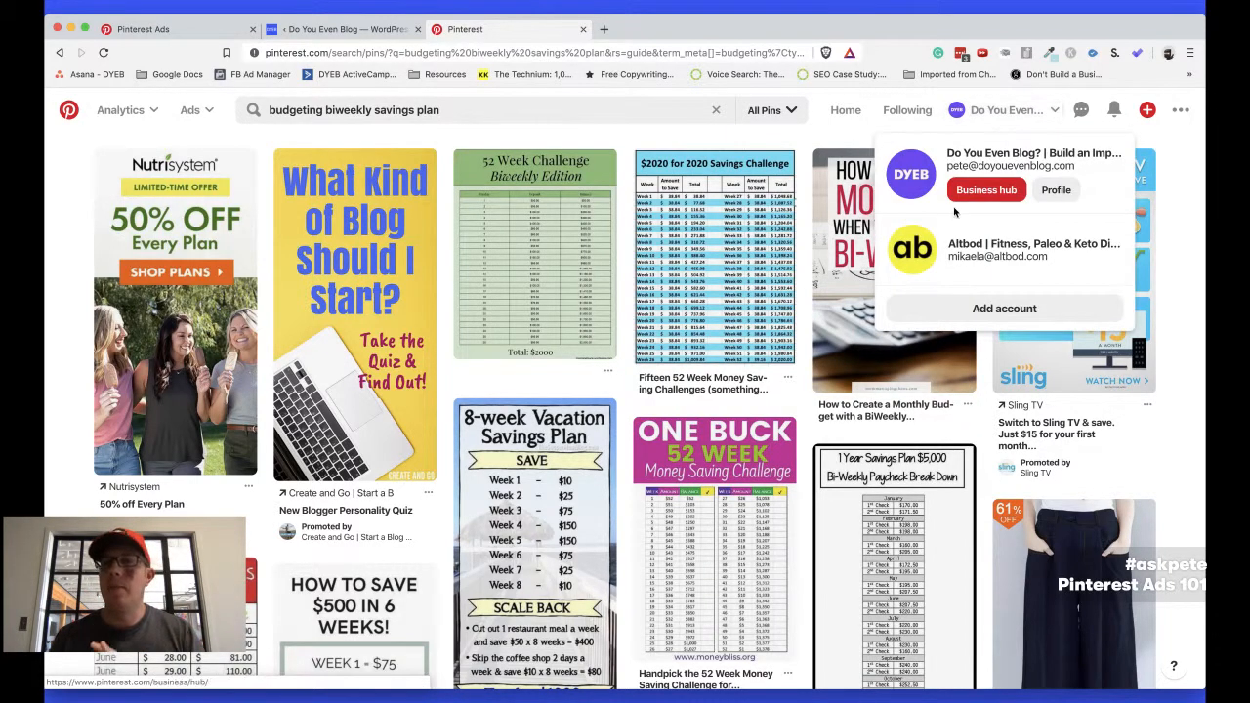
click(988, 190)
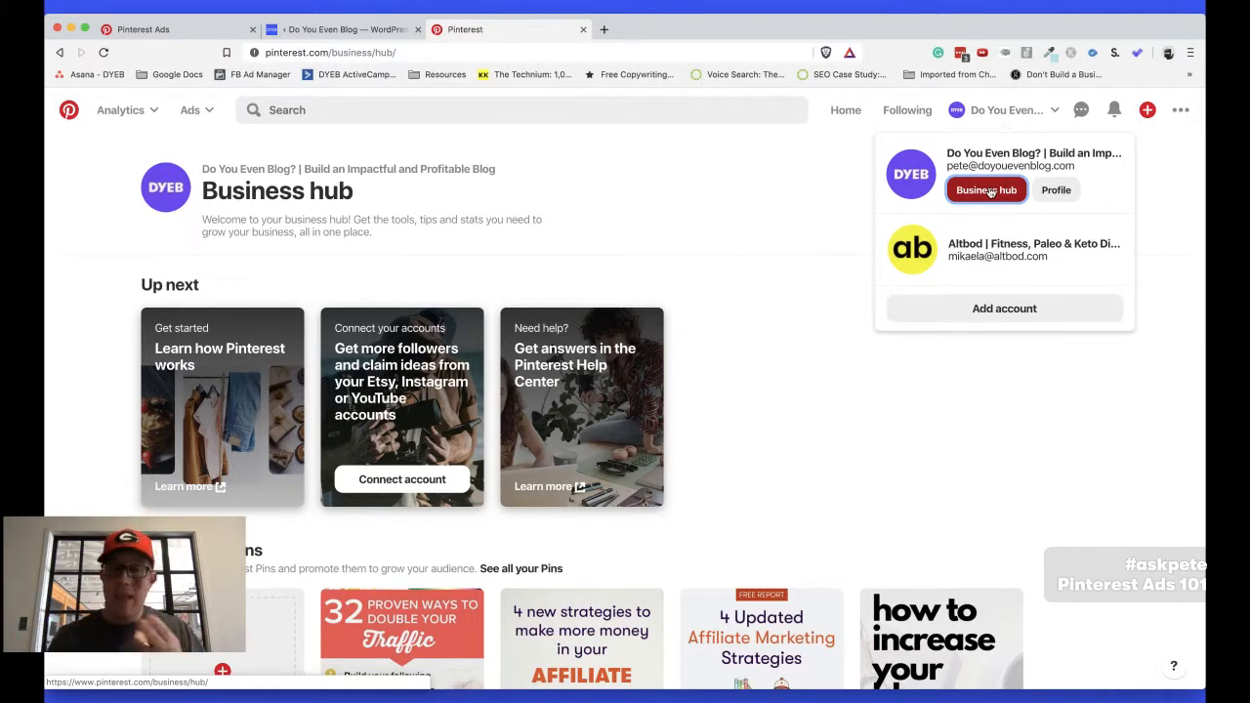
Open the "4 Updated Affiliate Marketing Strategies" pin from the account's recent Pins
scroll(798, 336, down, 5)
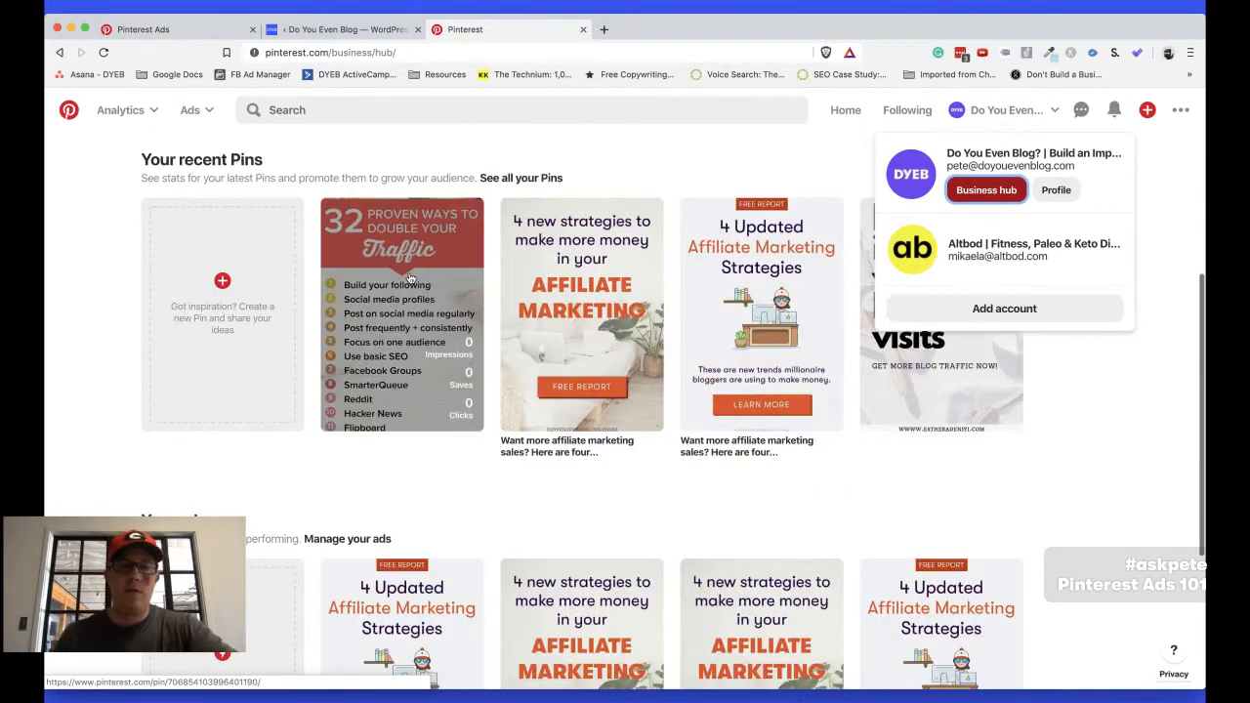
click(578, 523)
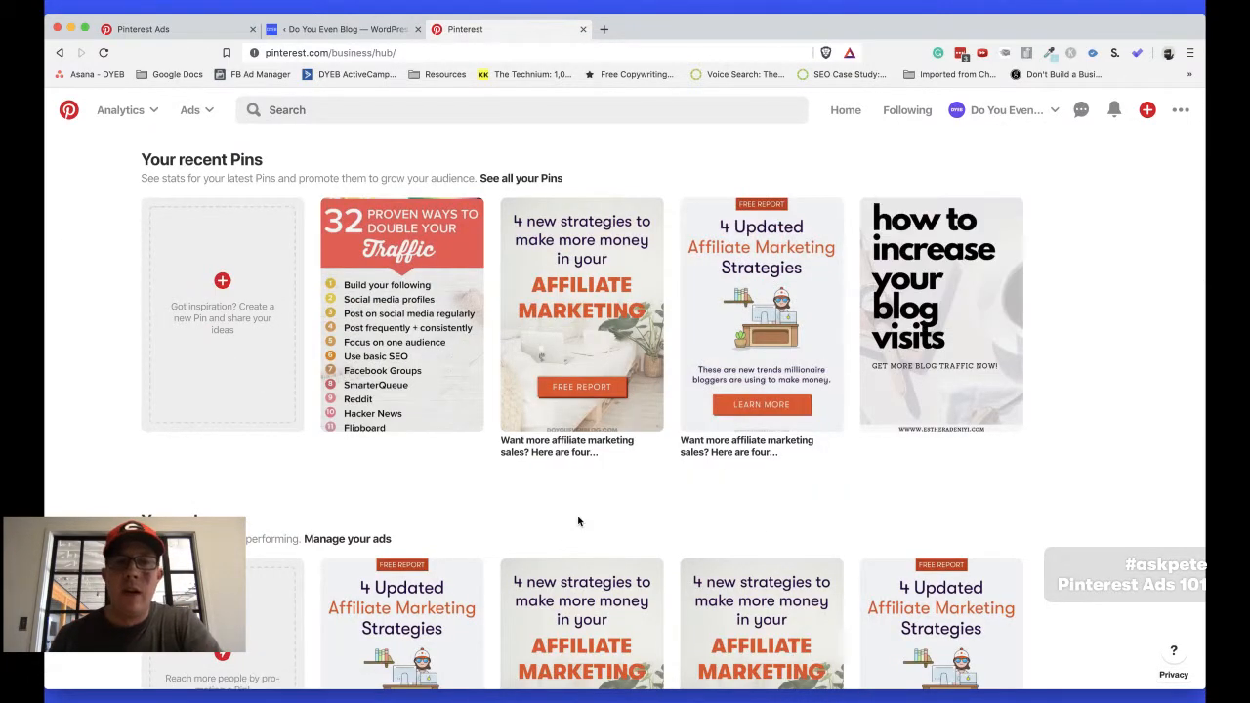
click(761, 318)
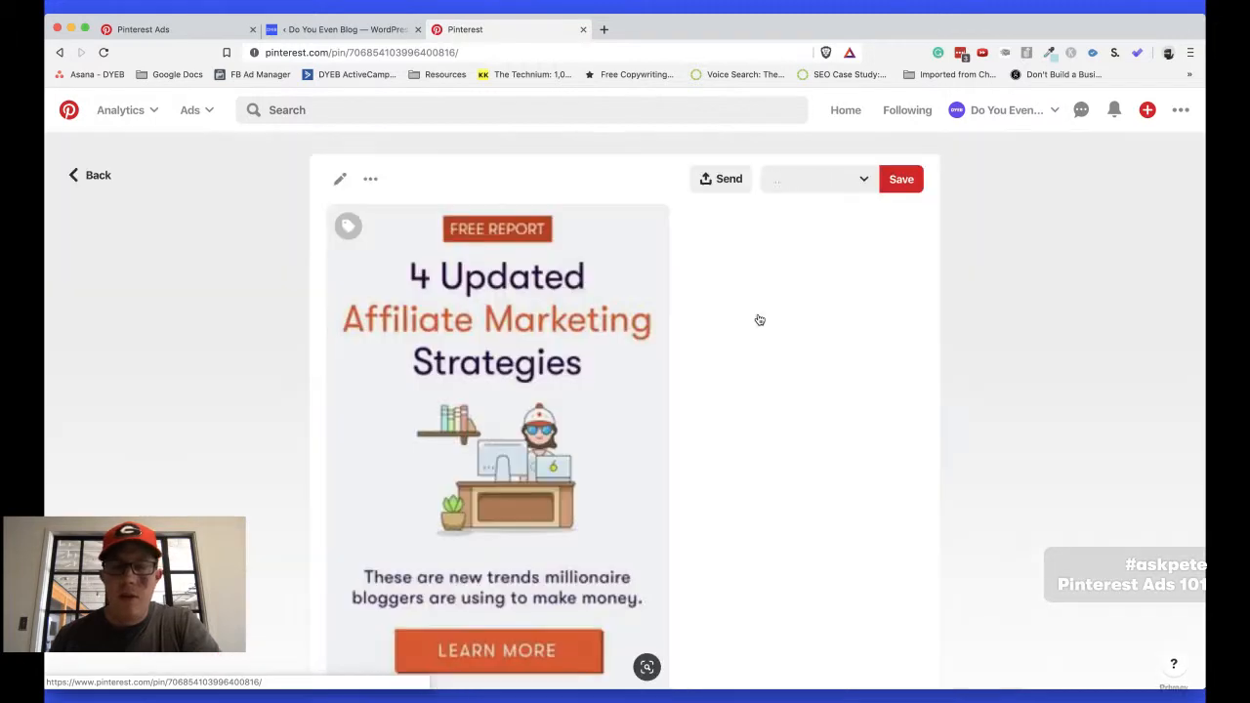
Examine the pin's image, headline and description, and highlight the call to action "Enter your email to grab the free report!"
scroll(759, 318, down, 1)
scroll(198, 362, up, 2)
scroll(198, 362, down, 1)
scroll(199, 361, down, 1)
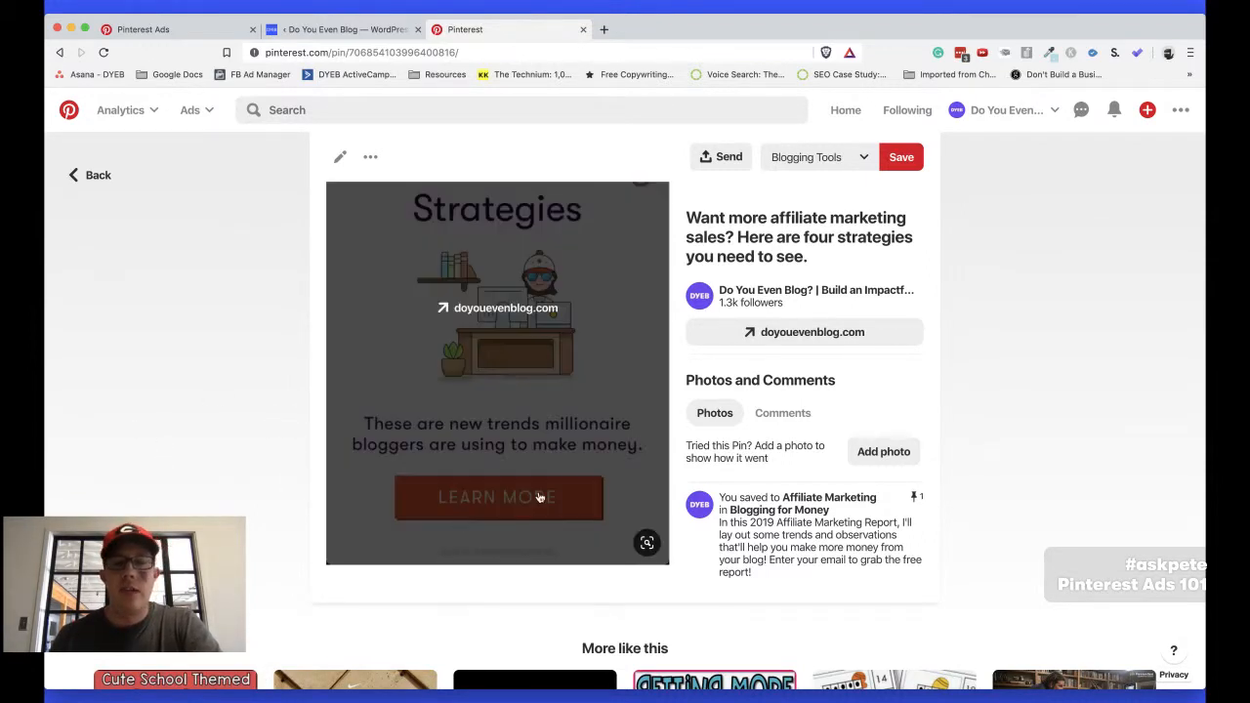
scroll(306, 464, up, 2)
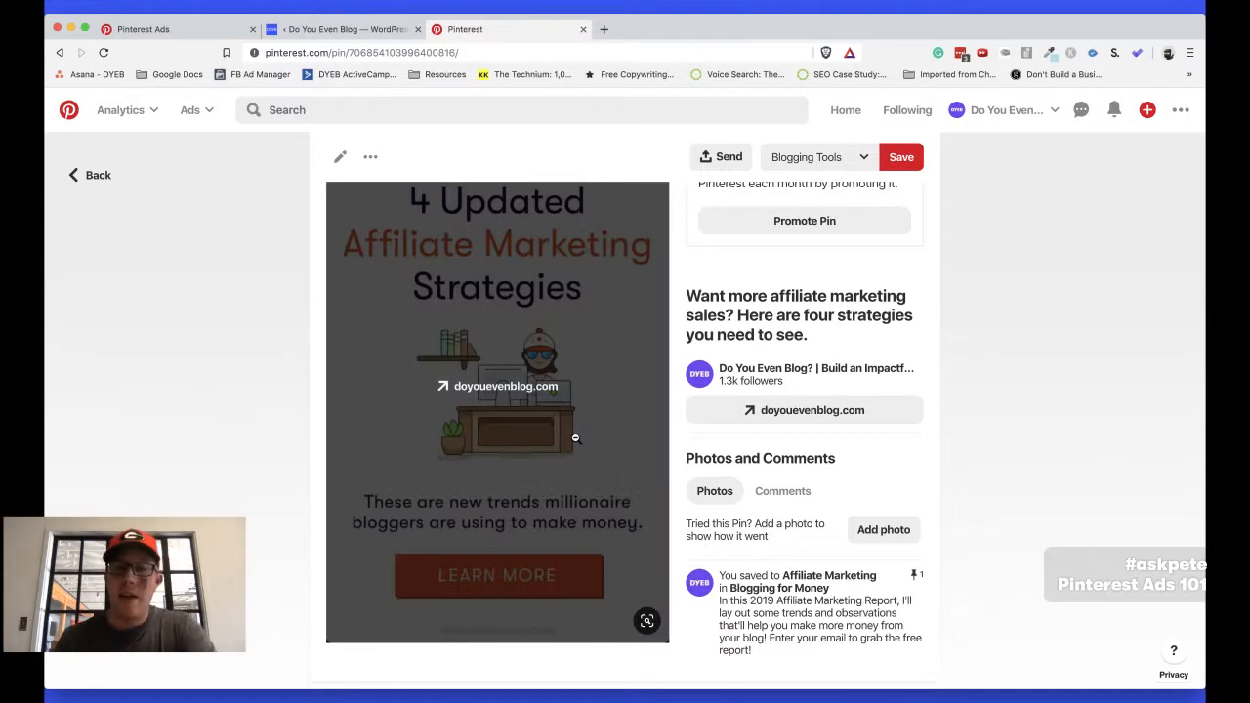
scroll(585, 439, down, 2)
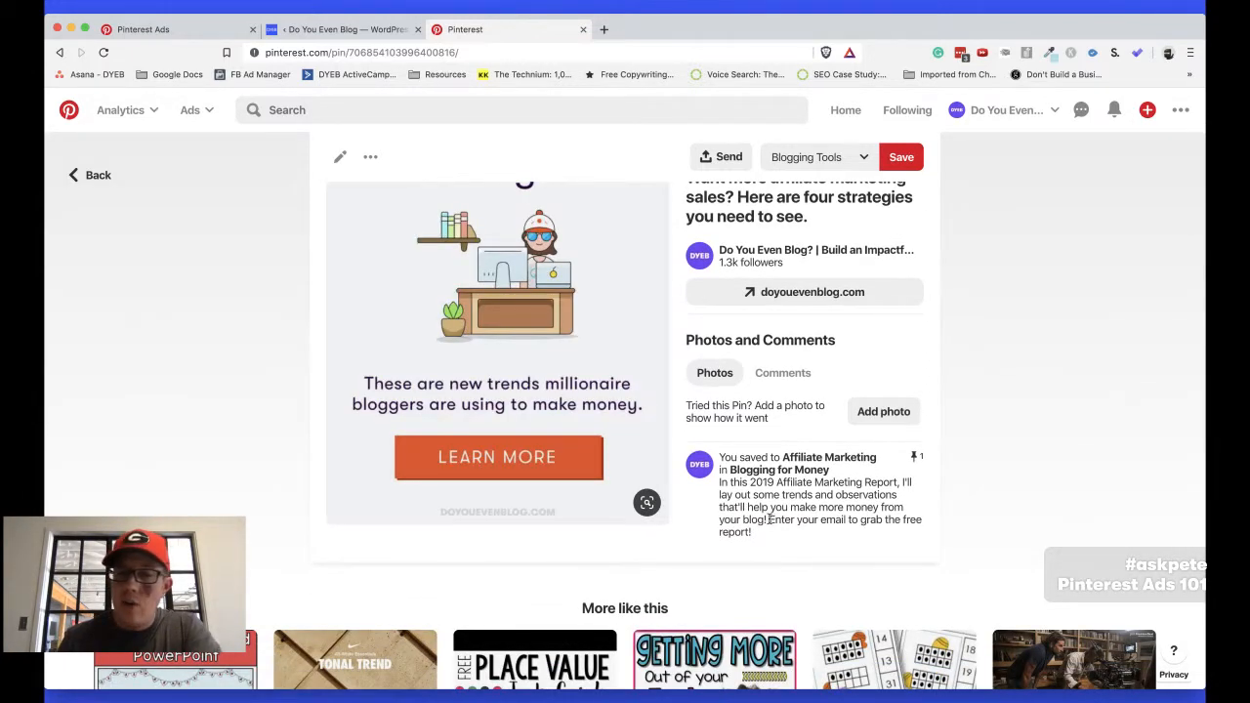
mouse_move(769, 519)
mouse_down()
mouse_move(916, 532)
mouse_move(772, 535)
mouse_up()
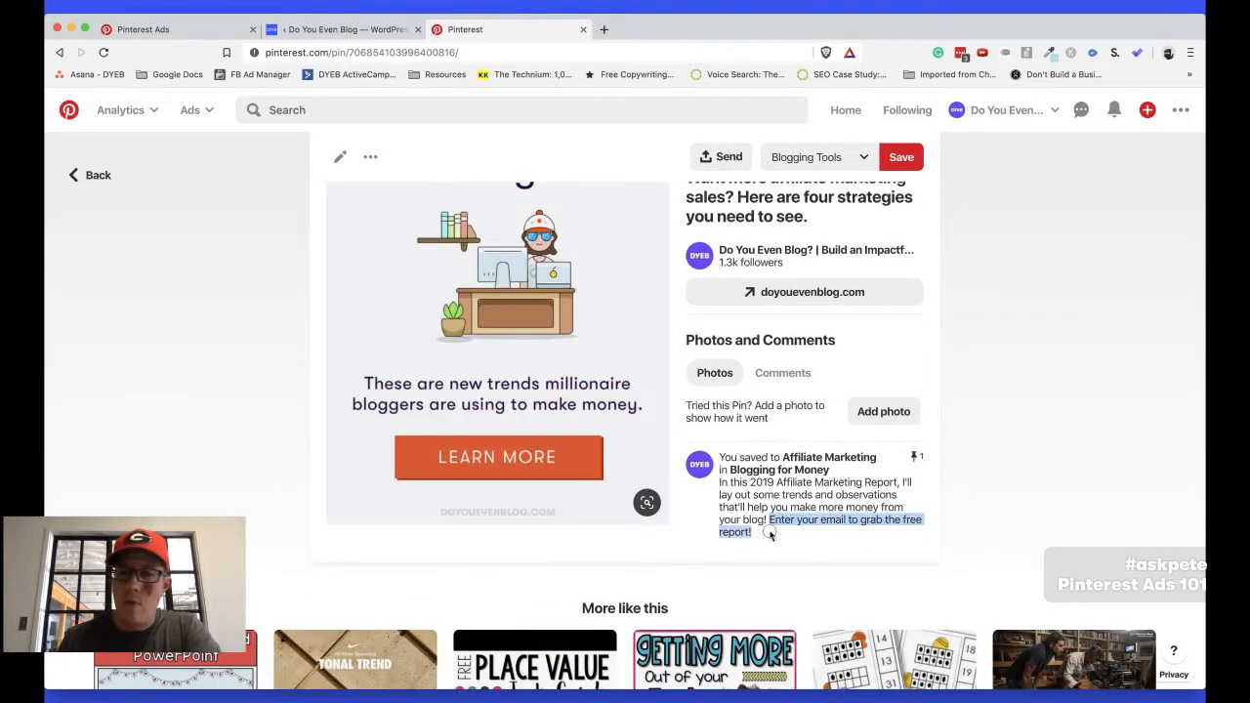
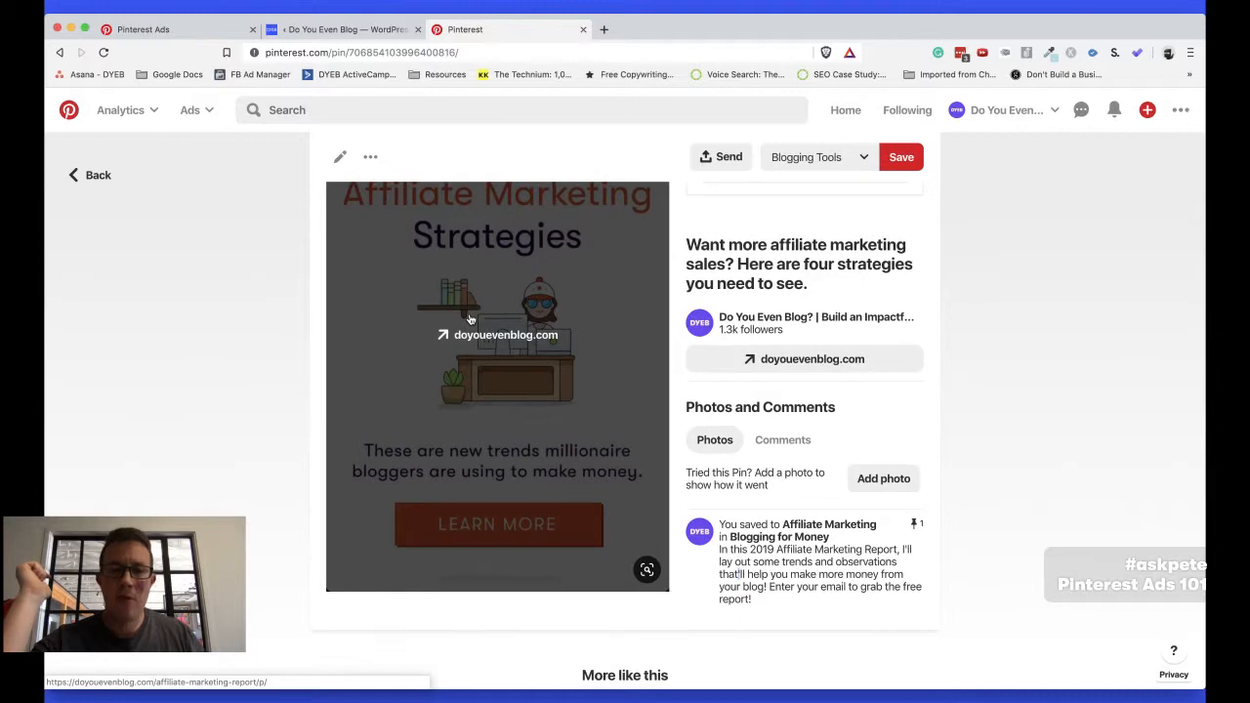
Return to the recent Pins, open the "4 new strategies to make more money in your affiliate marketing" pin and examine its image, headline and description
click(90, 175)
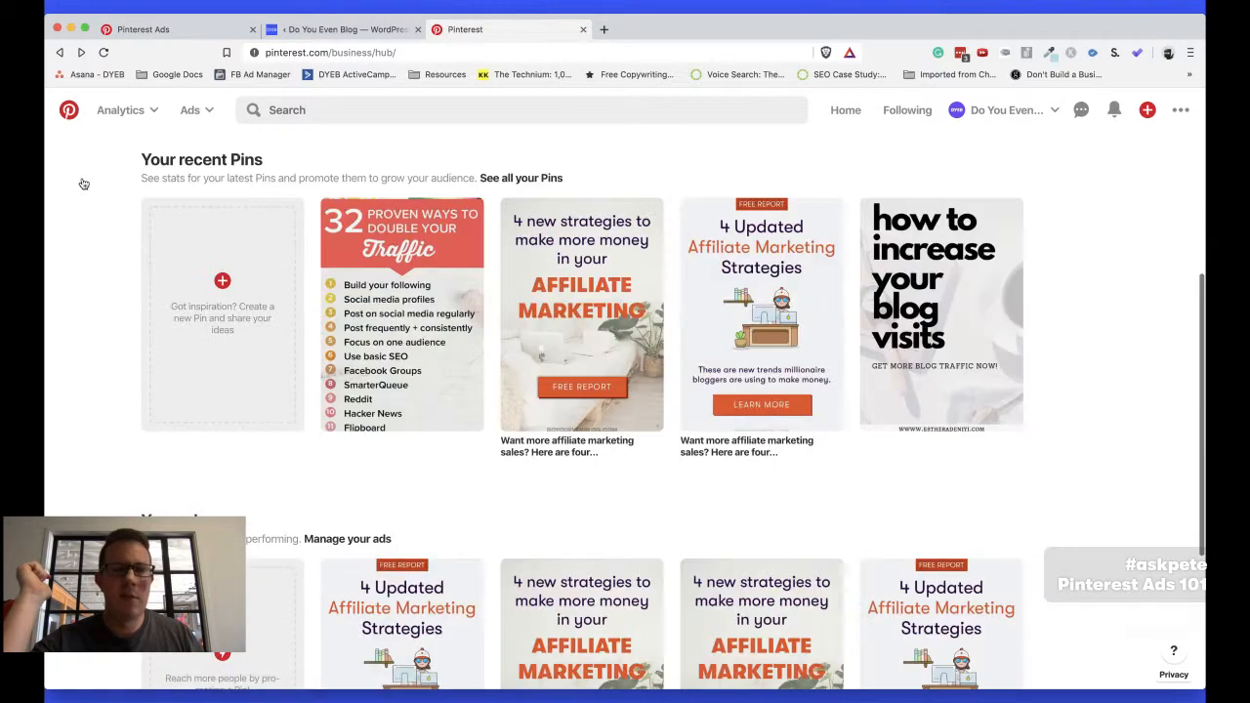
click(586, 317)
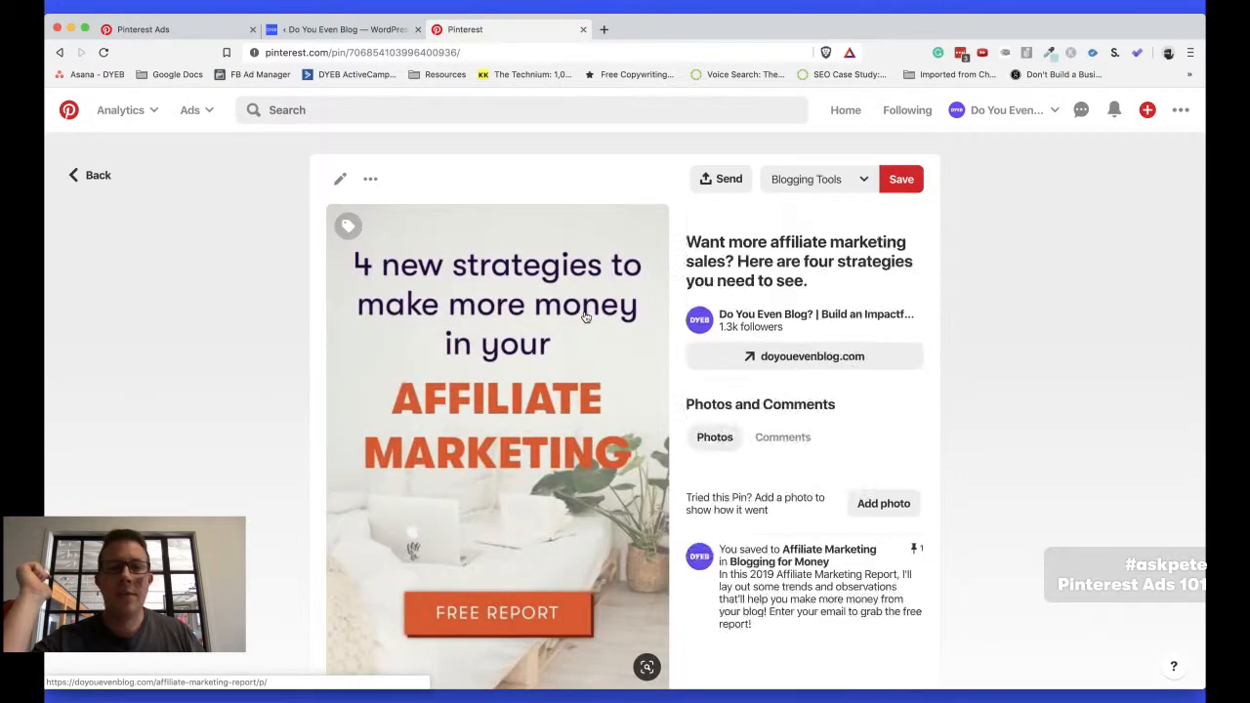
scroll(586, 318, down, 3)
scroll(585, 317, up, 2)
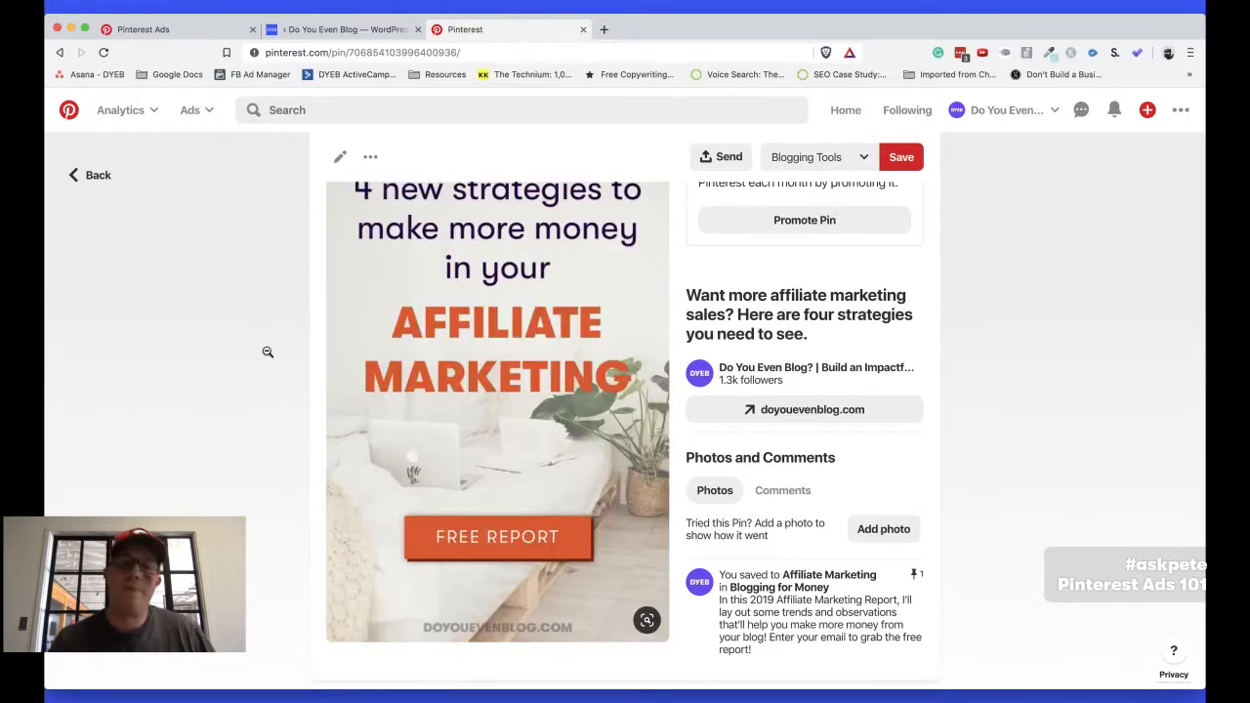
scroll(263, 342, up, 2)
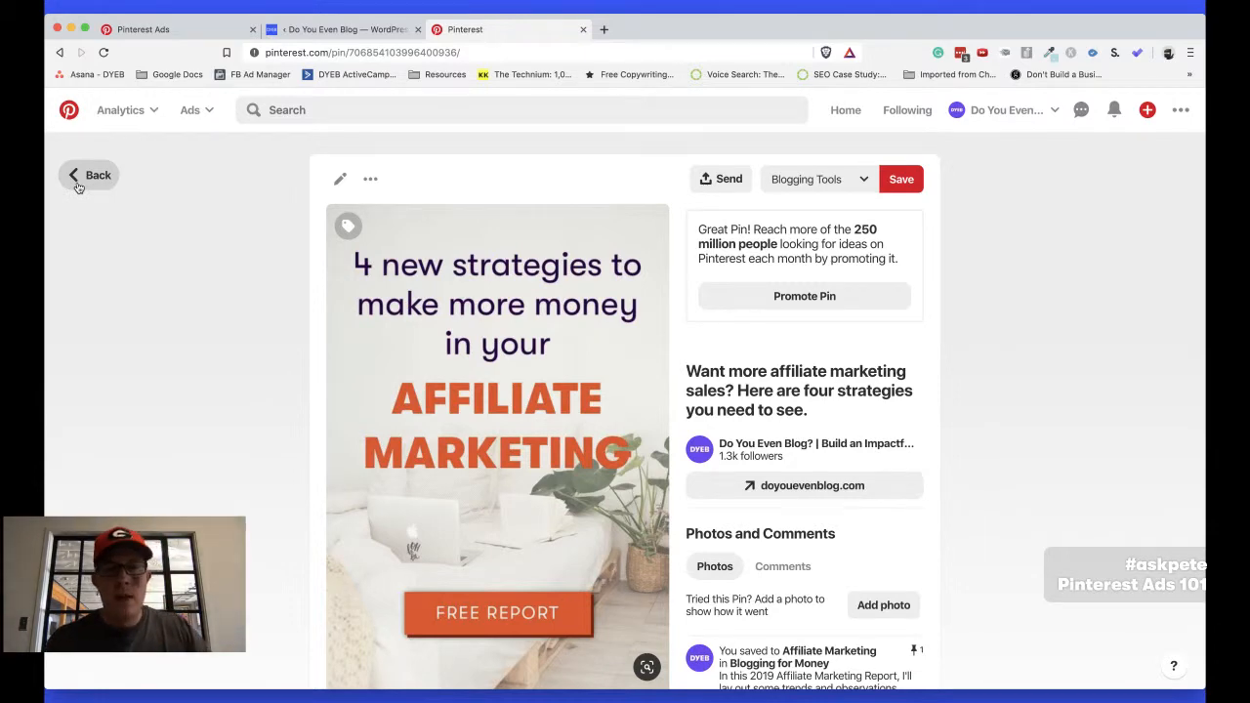
Switch to the Pinterest ads for bloggers outline in TextEdit and highlight "Bidding" in point 6
key(super+Tab)
double_click(92, 414)
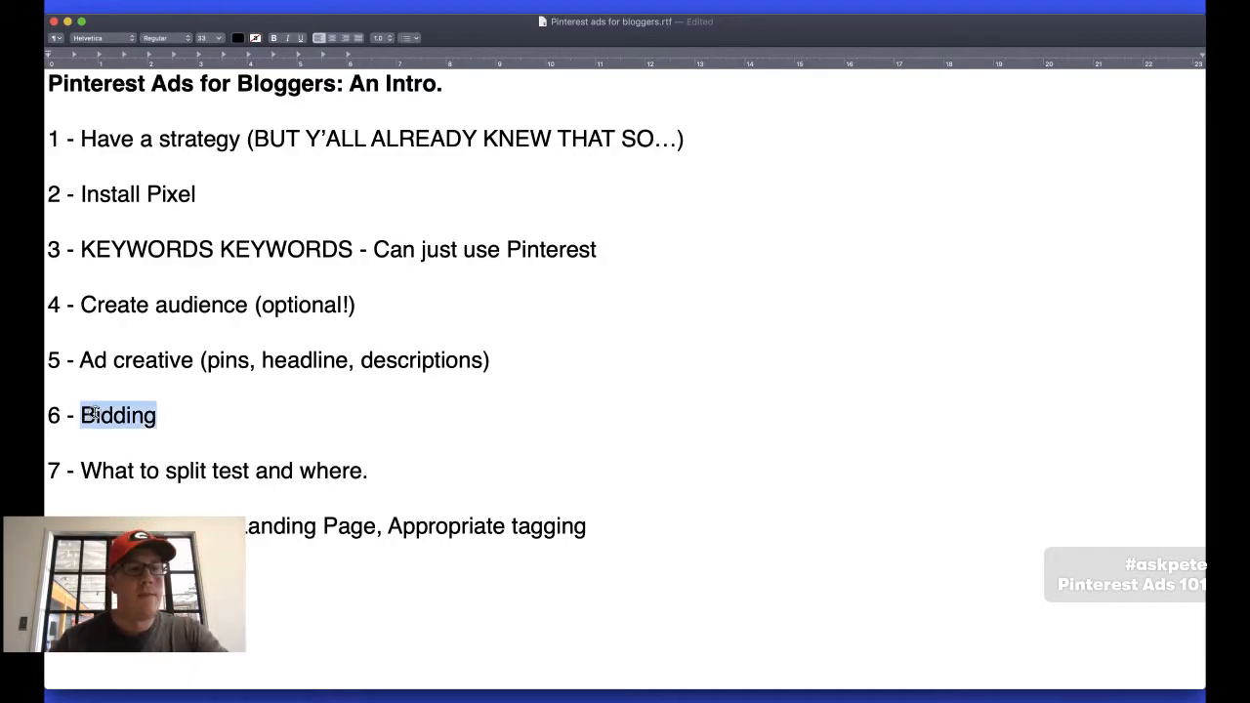
click(488, 411)
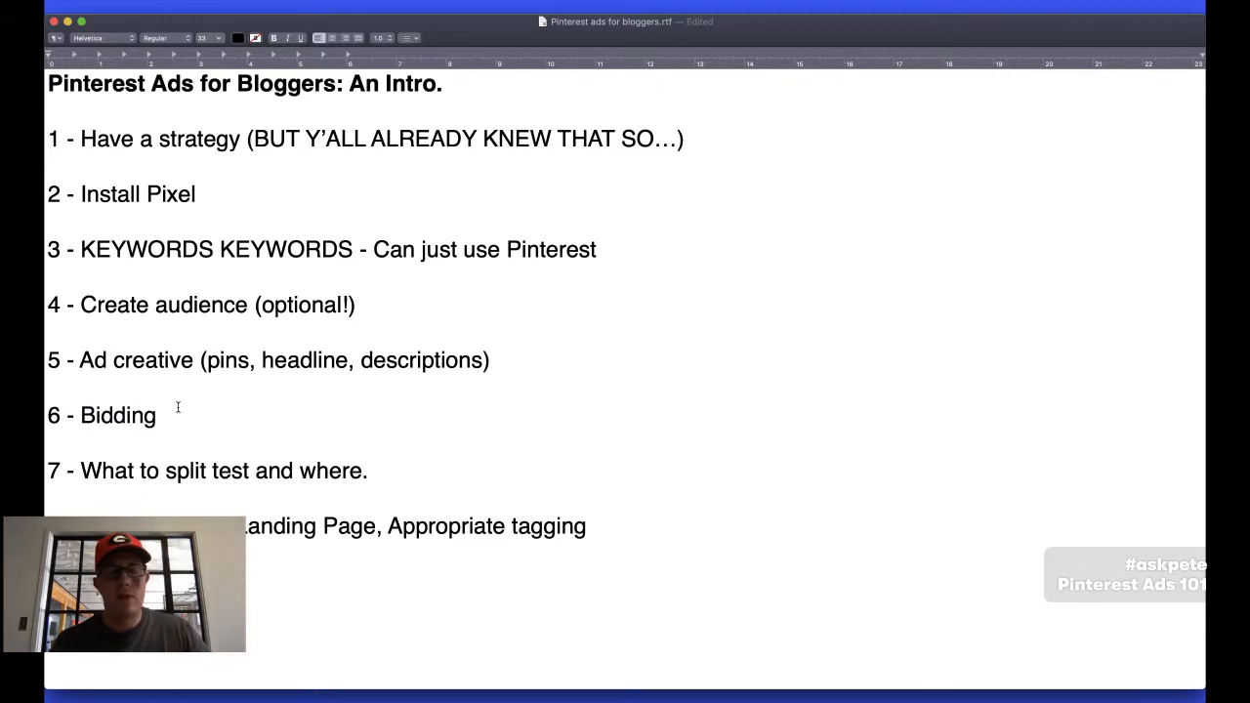
Switch back to the browser, view the traffic campaigns in Pinterest Ads and start creating a new ad
key(super+Tab)
click(180, 30)
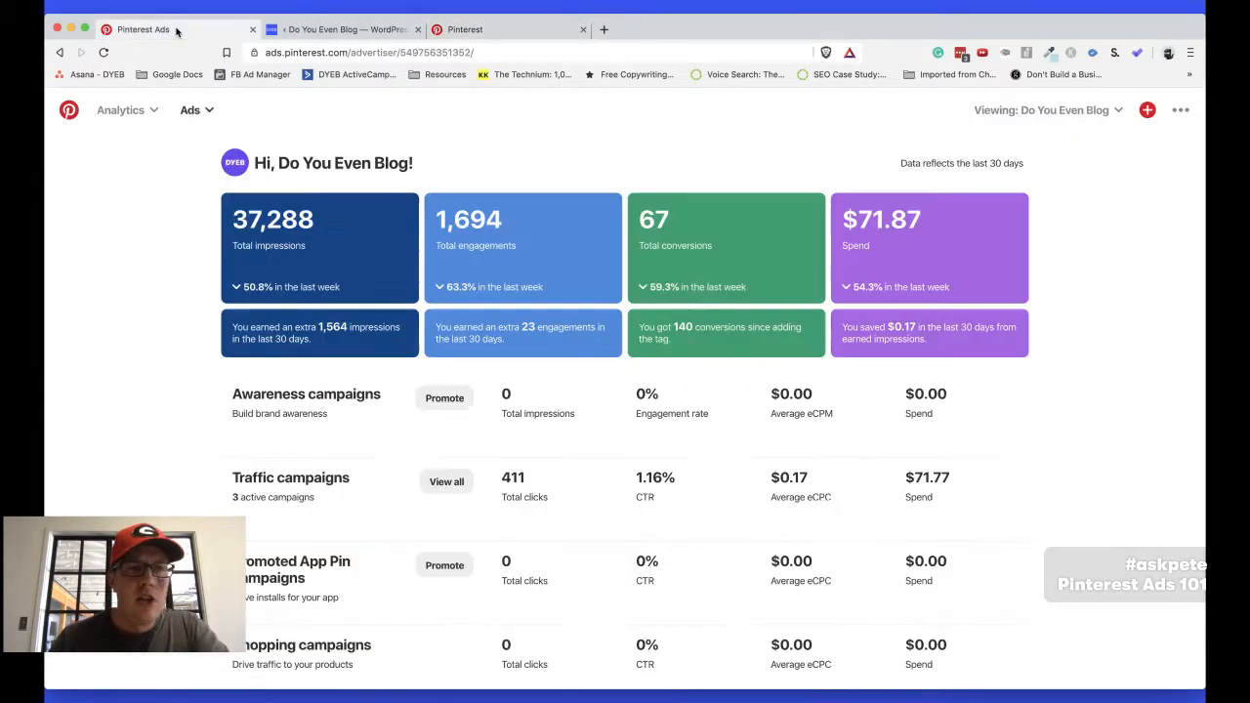
click(448, 468)
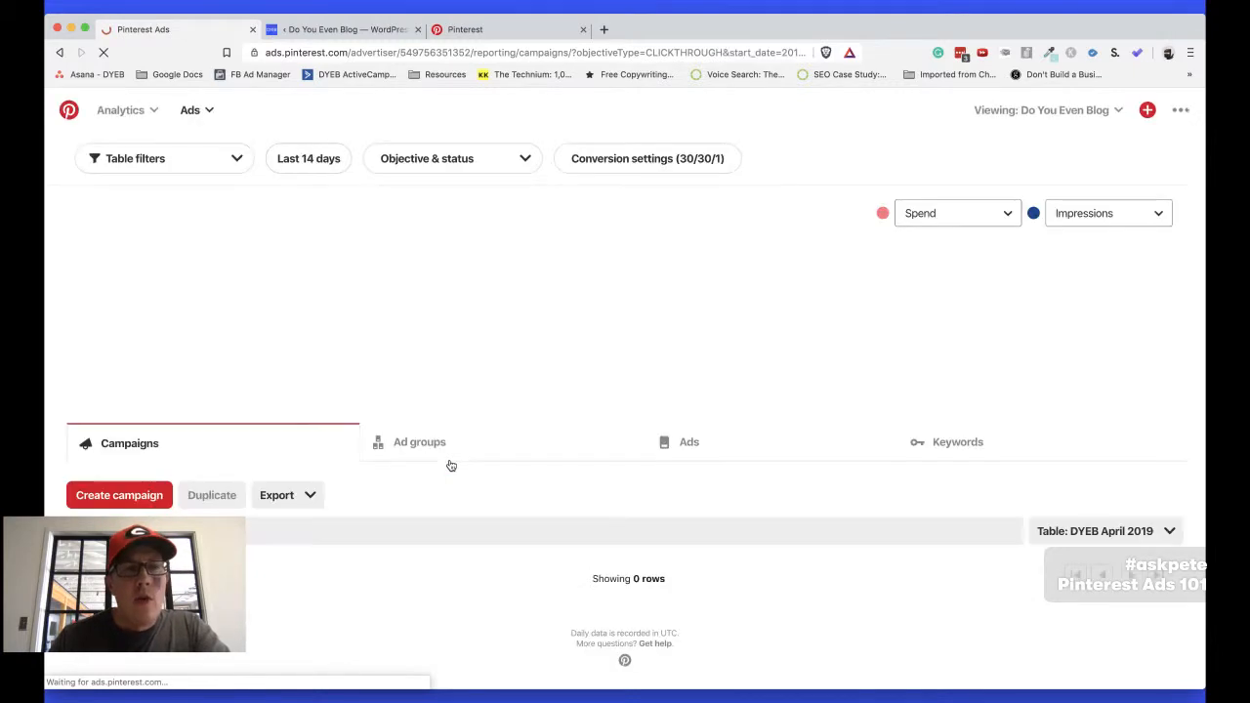
click(196, 109)
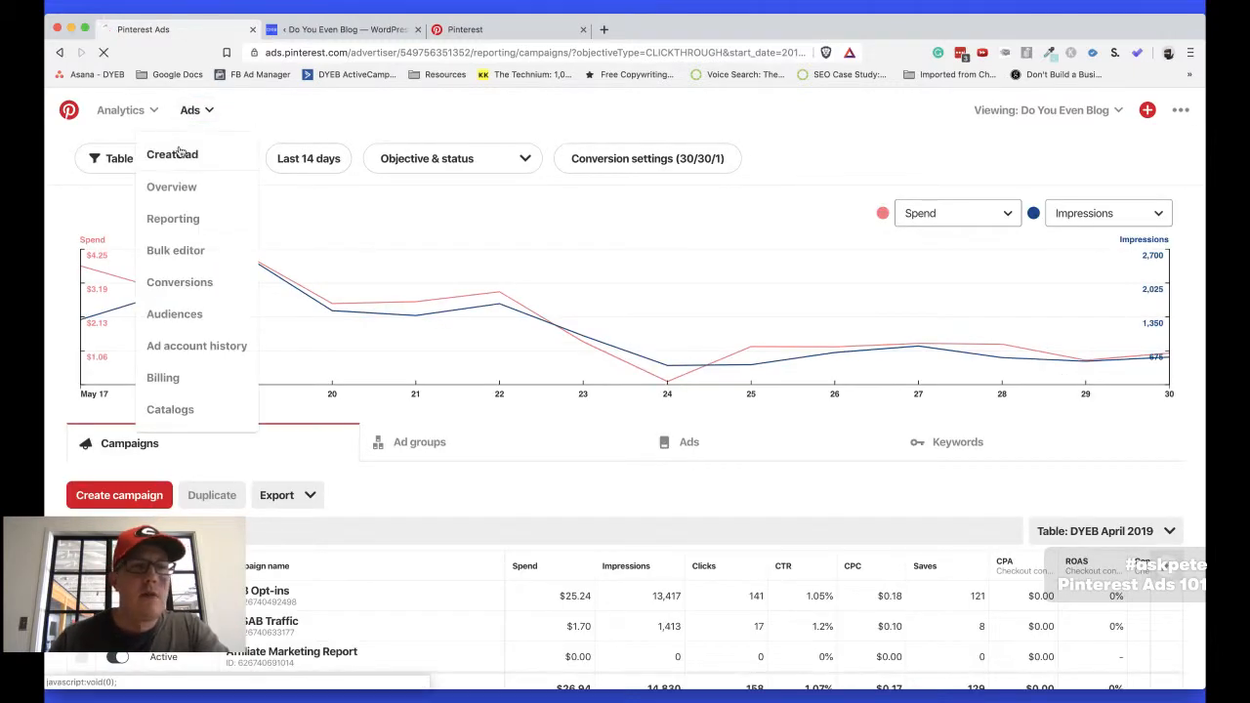
click(180, 153)
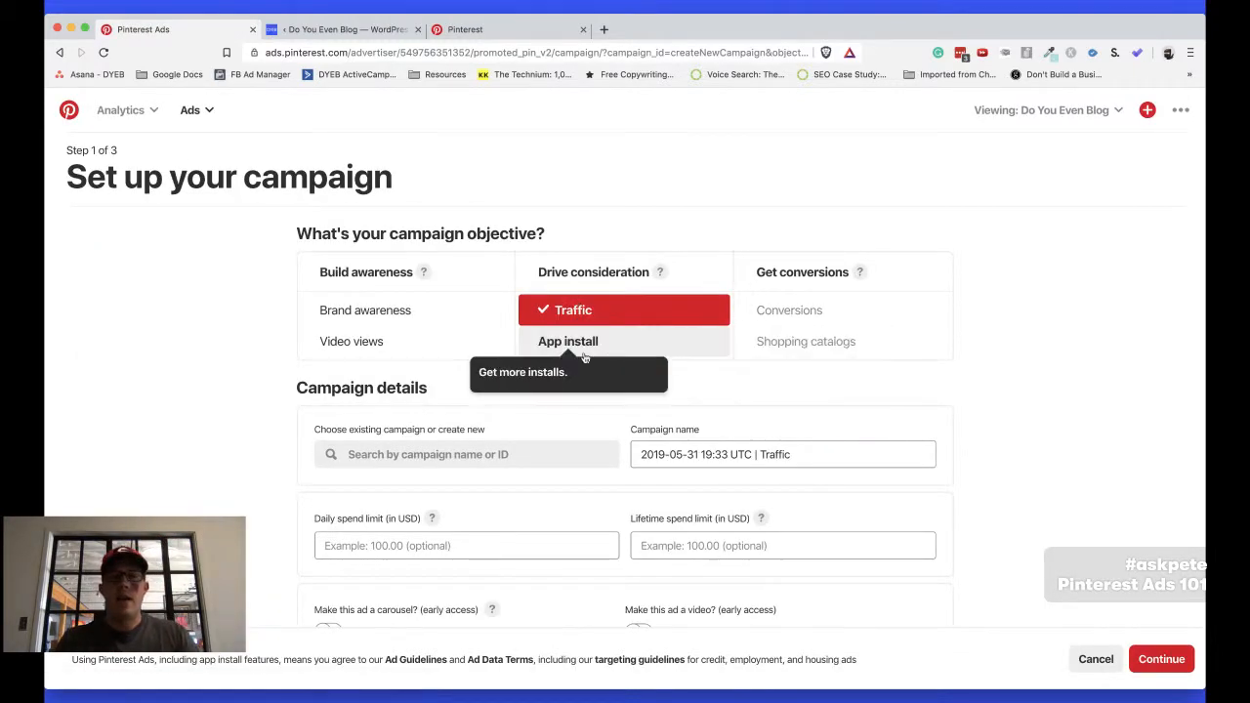
Name the new traffic campaign BBBF
click(672, 451)
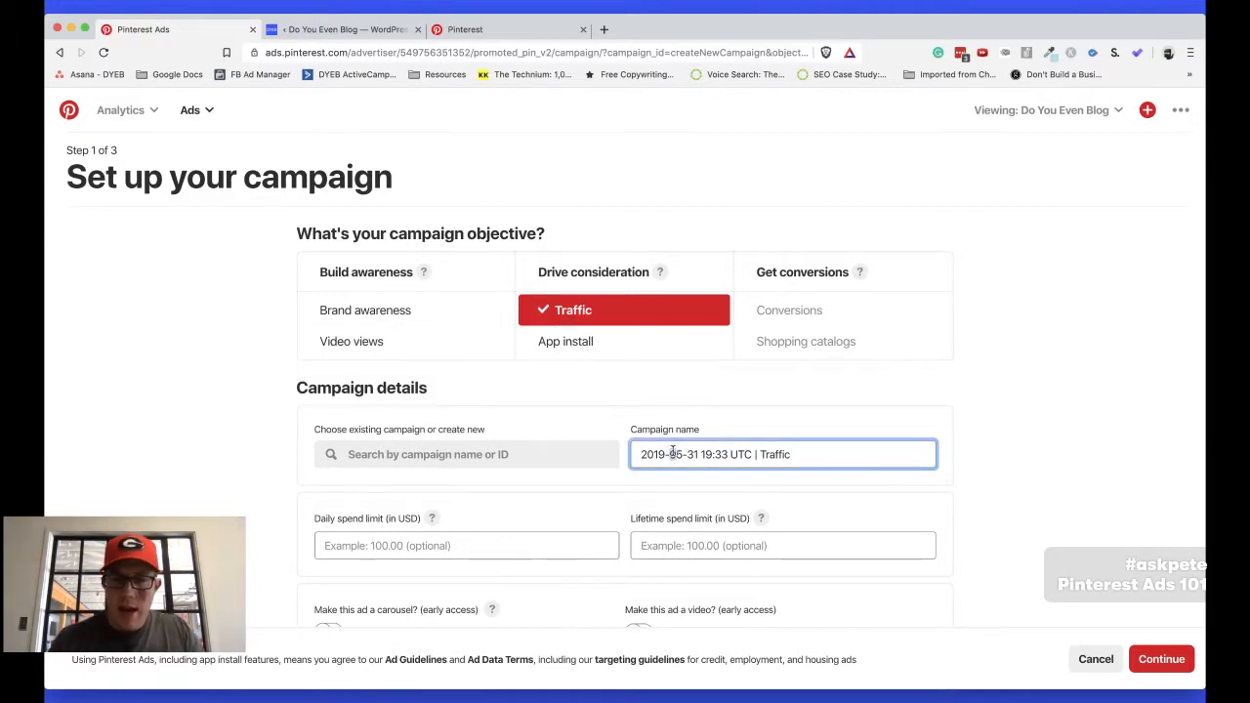
triple_click(672, 451)
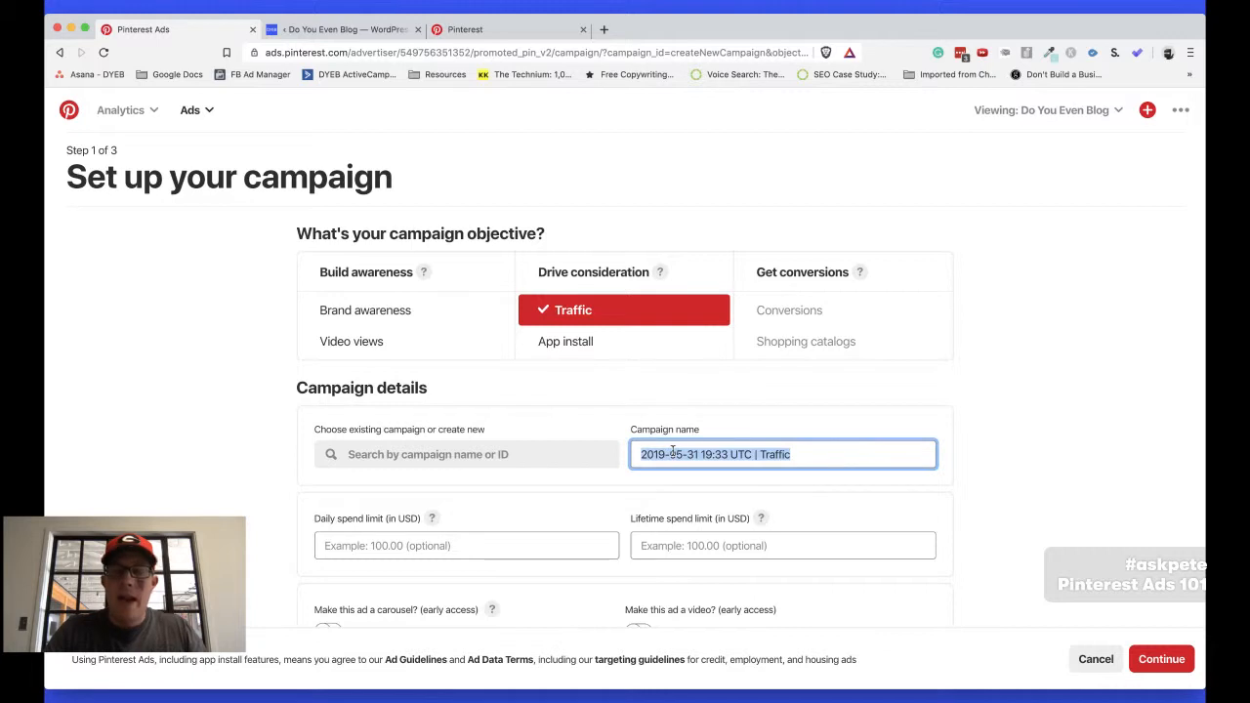
text(BBBF)
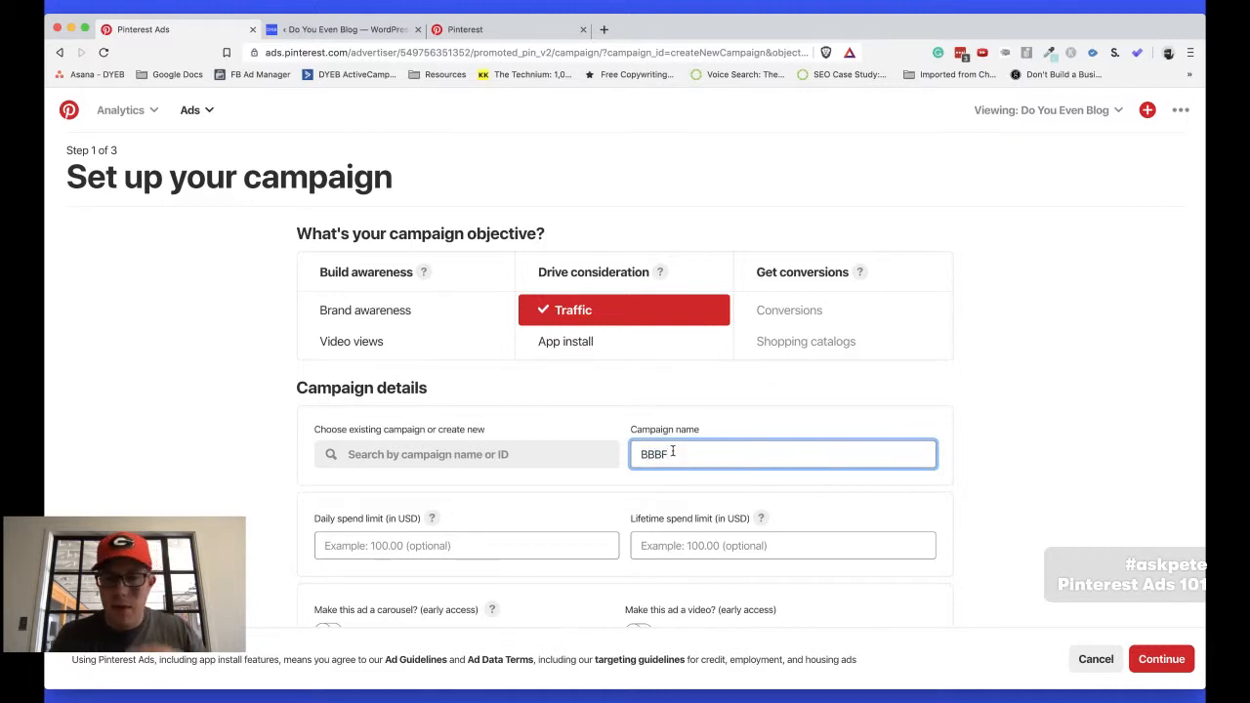
scroll(691, 496, down, 2)
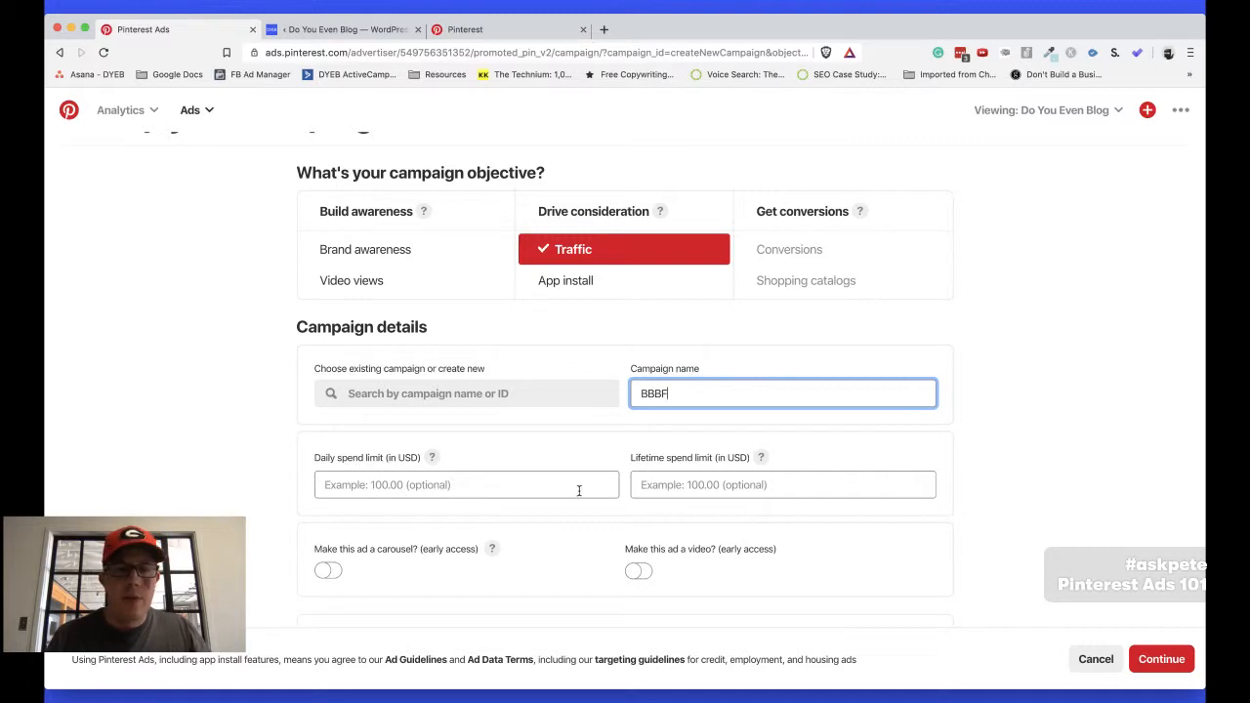
Switch to the TextEdit outline again and place the cursor in point 6, "Bidding"
key(super+Tab)
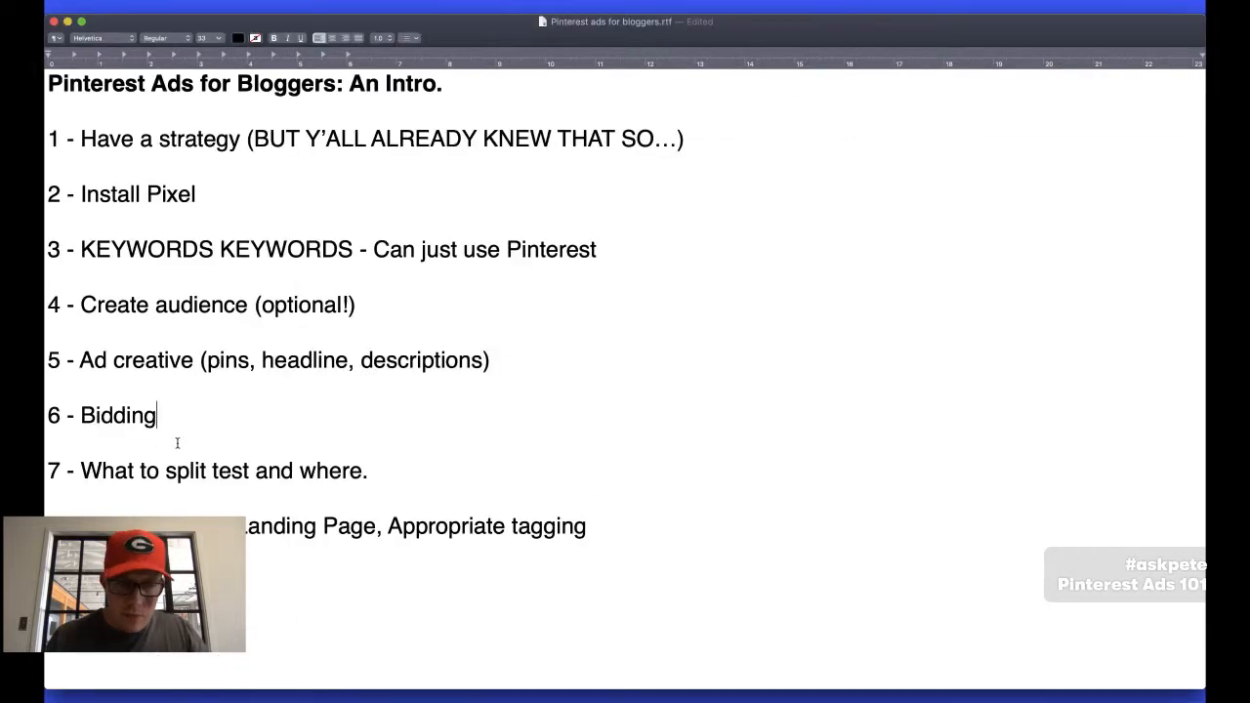
triple_click(113, 461)
click(123, 415)
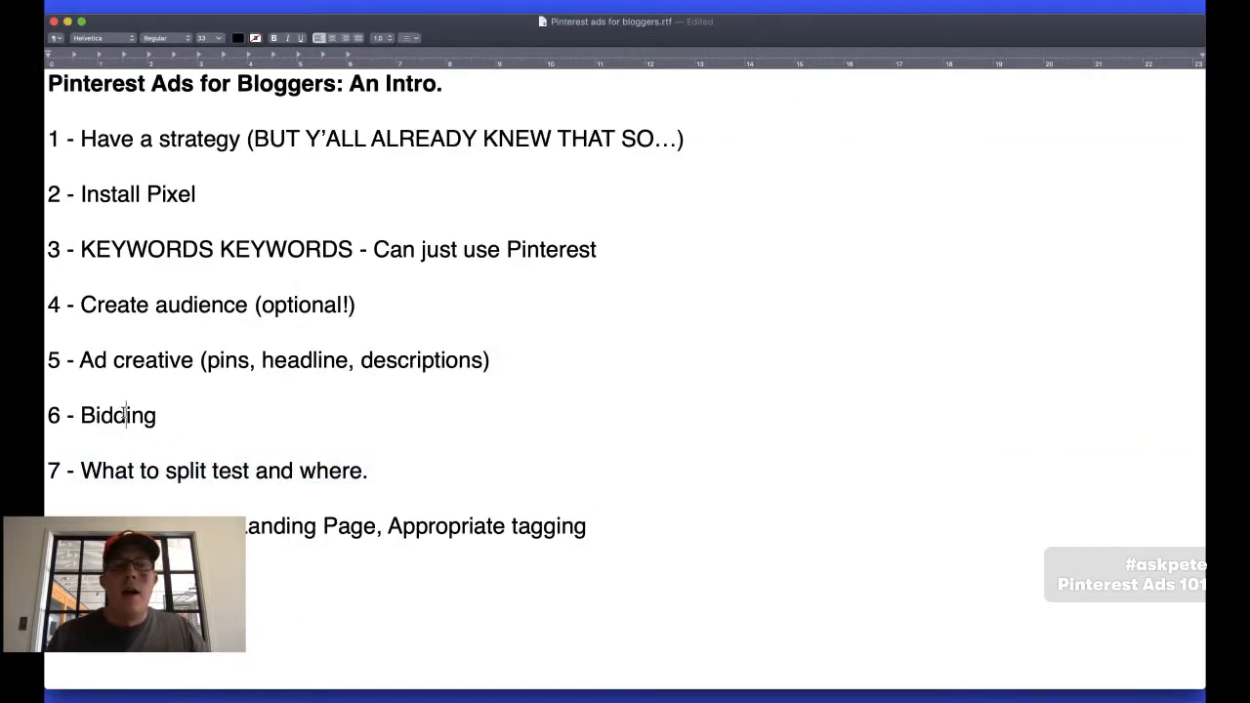
Go back to the campaign setup in the browser, review the spend limits, carousel and video options, and continue to the ad group details
key(super+Tab)
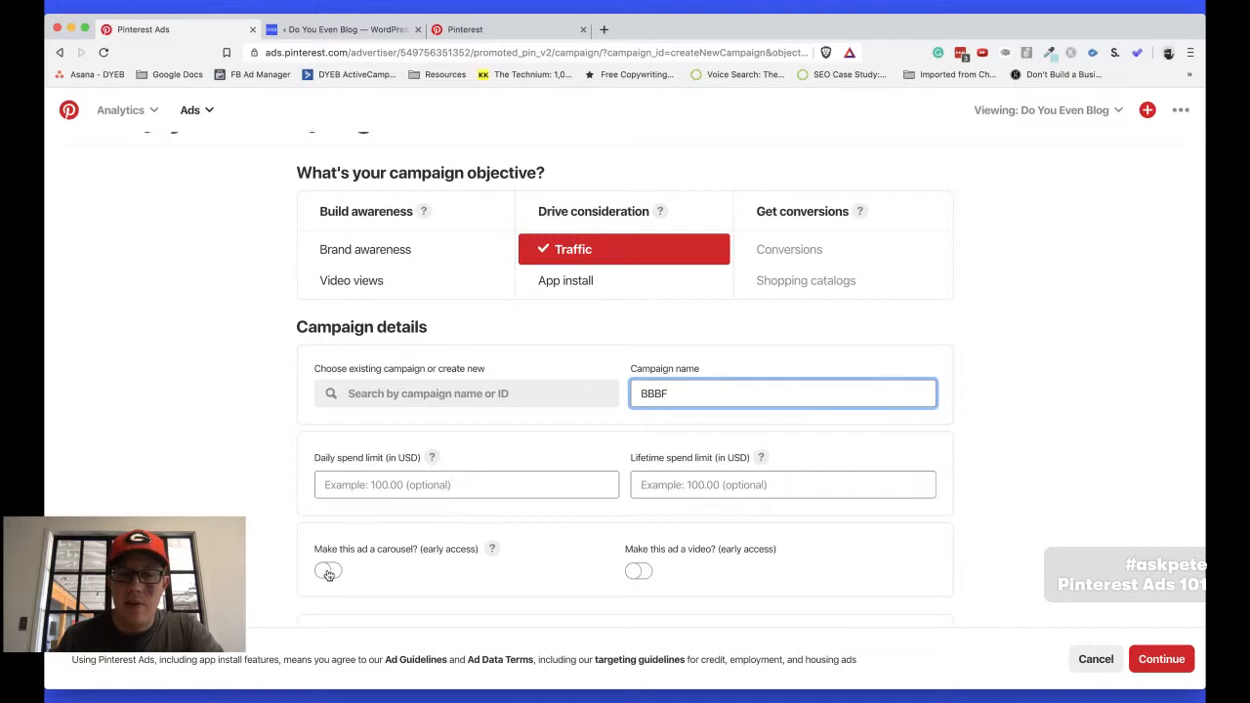
scroll(673, 562, down, 3)
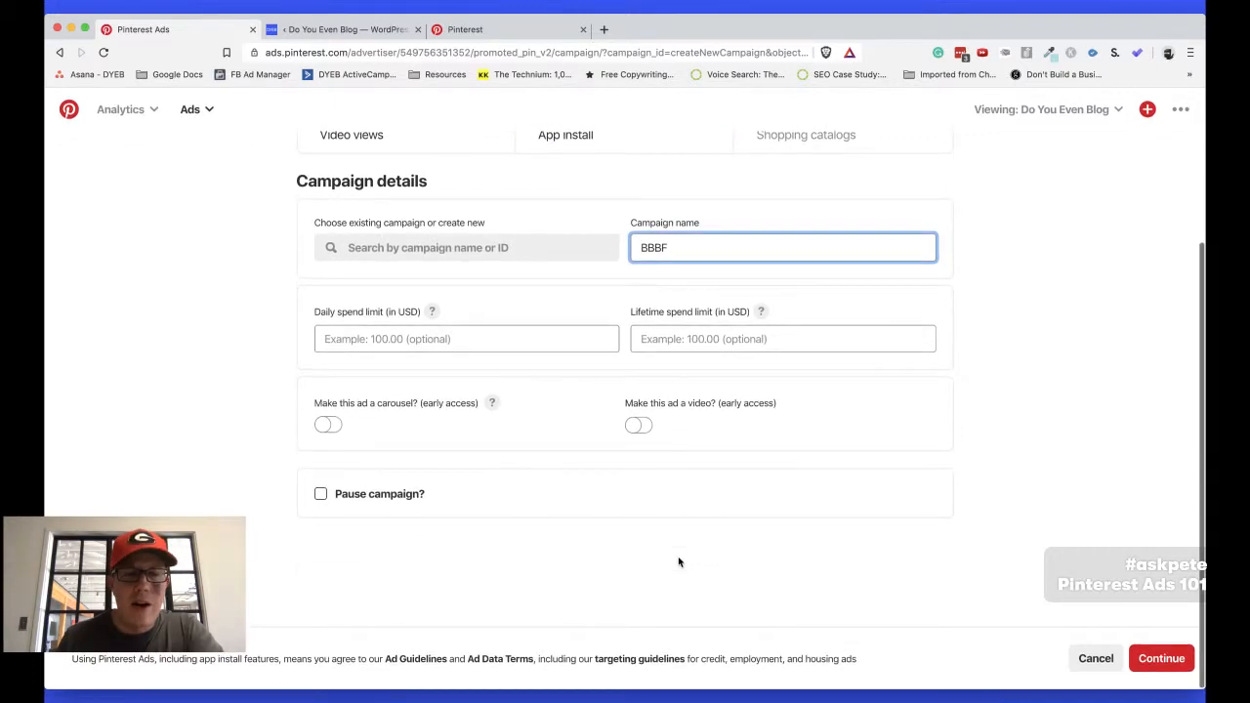
scroll(594, 542, up, 5)
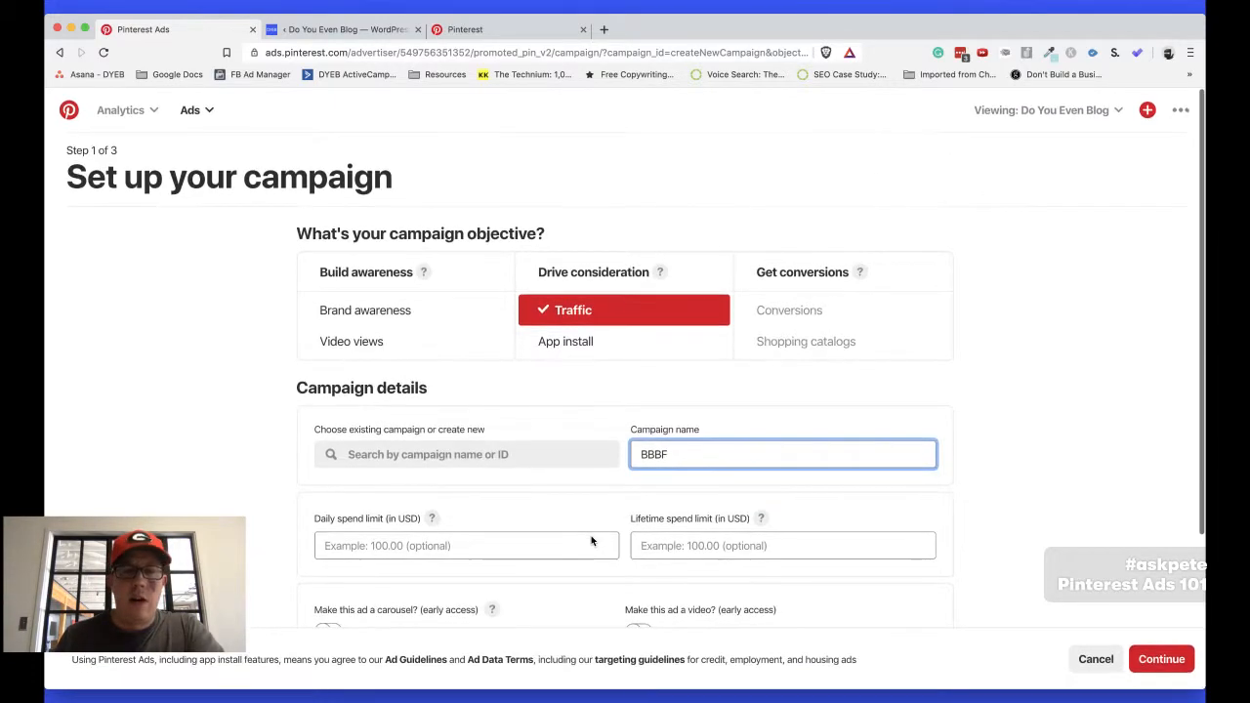
scroll(907, 521, down, 5)
click(1143, 657)
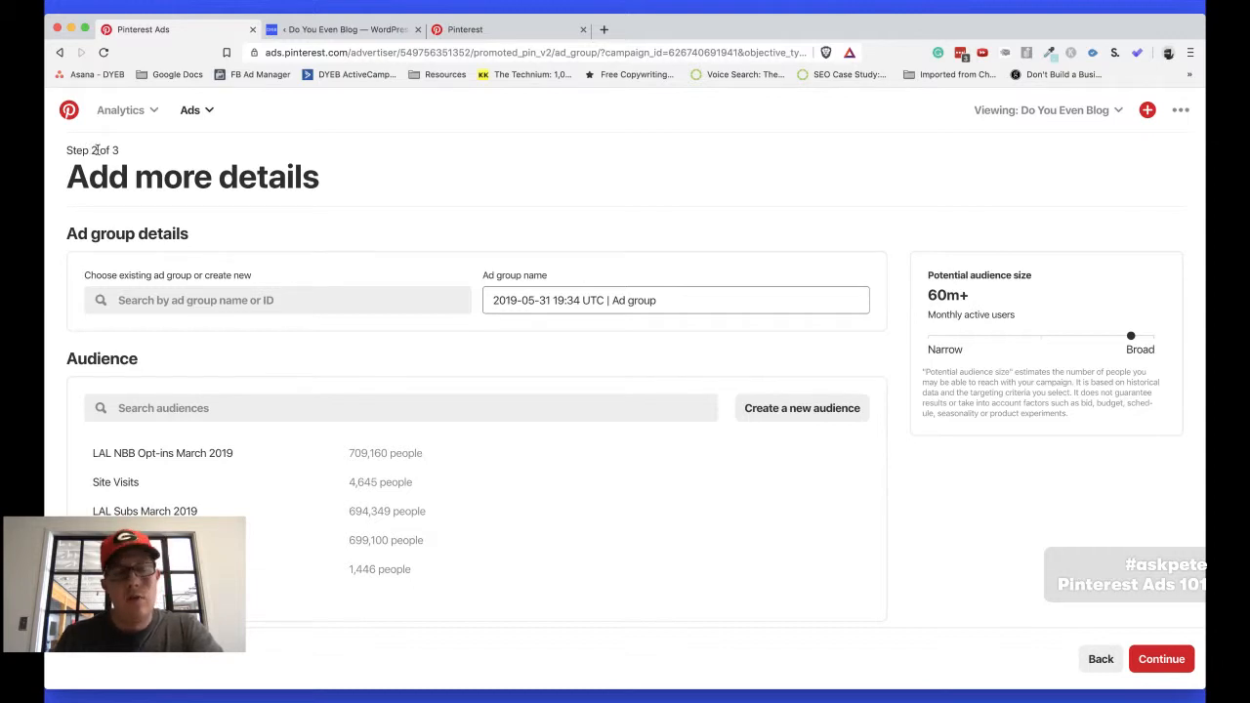
Name the ad group "BBBF no audience phrase match keywords pin 1"
triple_click(556, 302)
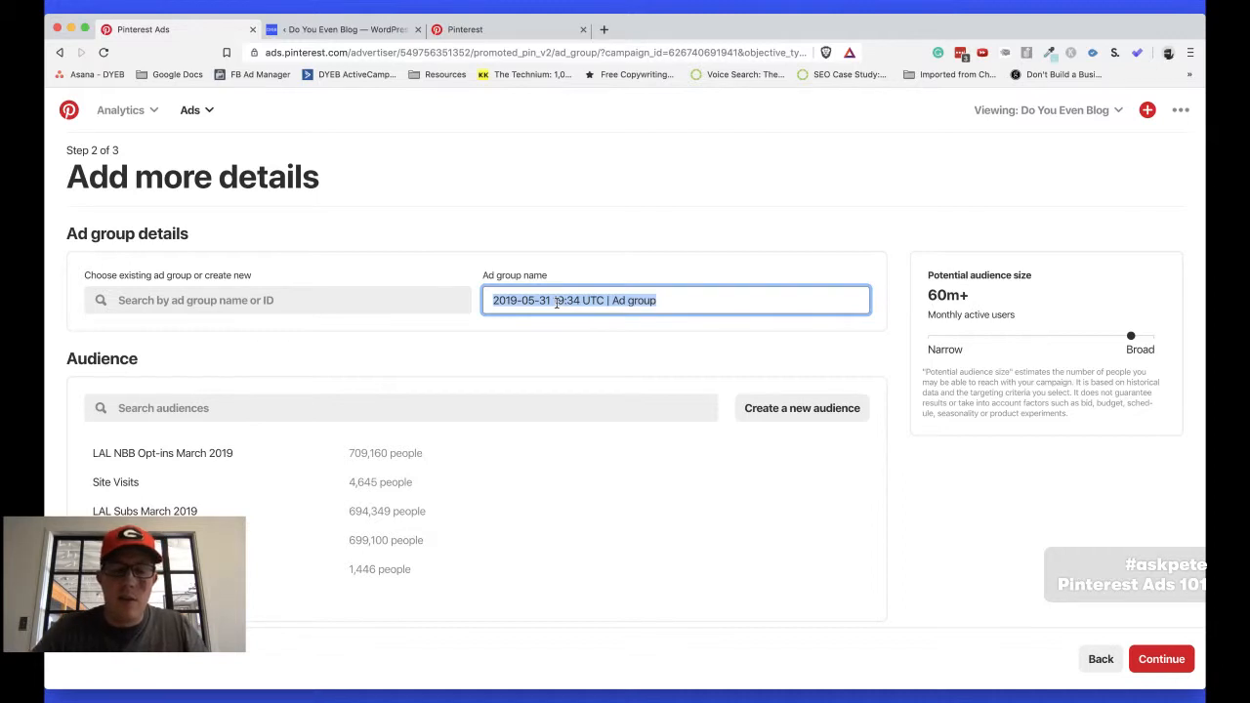
text(BG)
key(BackSpace)
text(BBF)
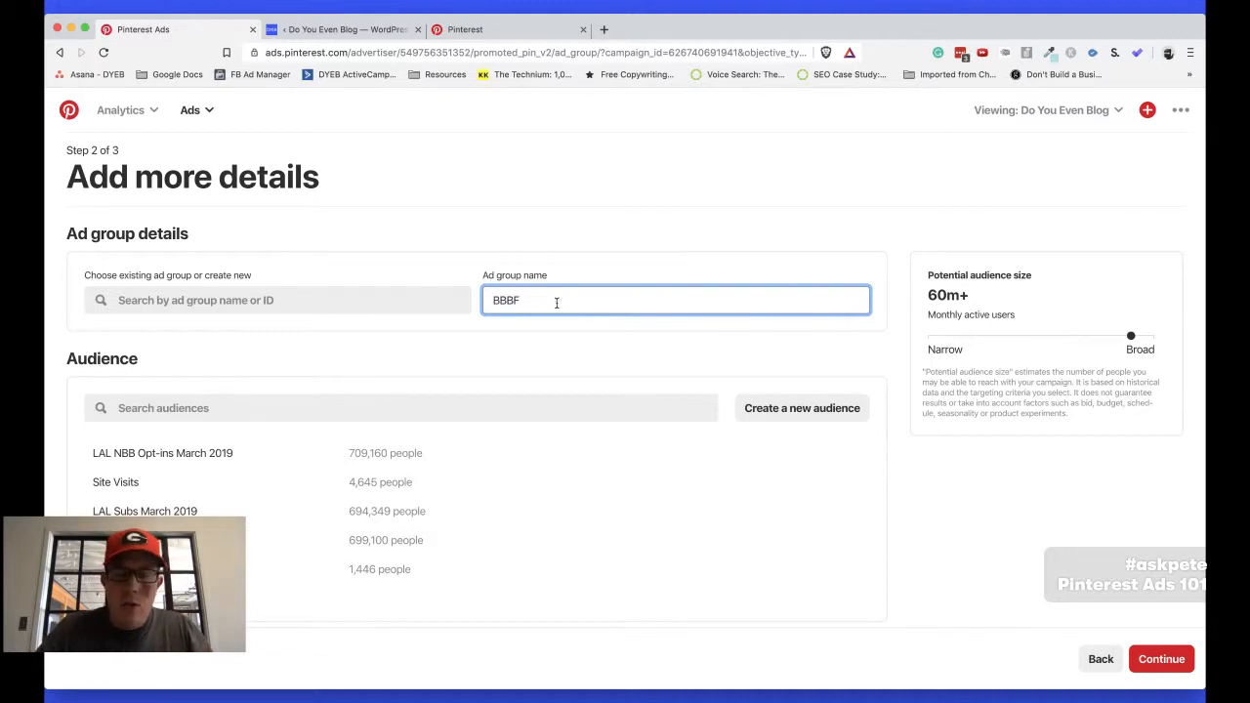
text(BF no audience phrase)
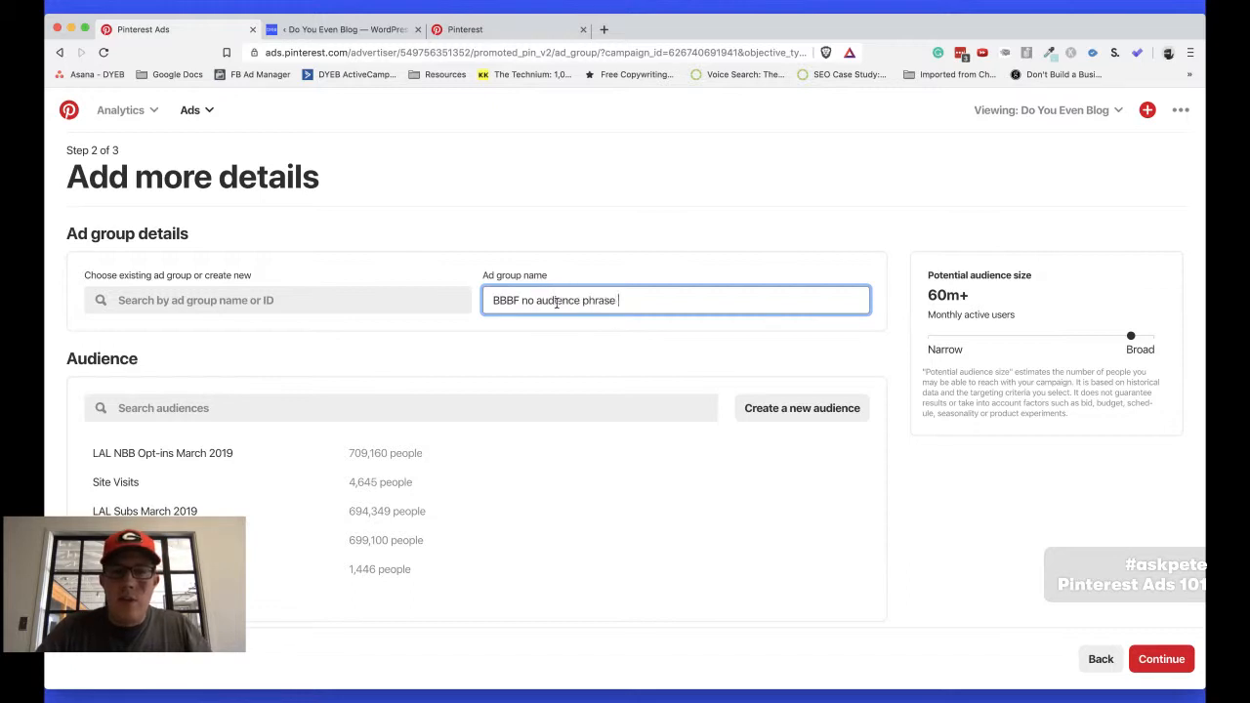
text( match keywords pin 1)
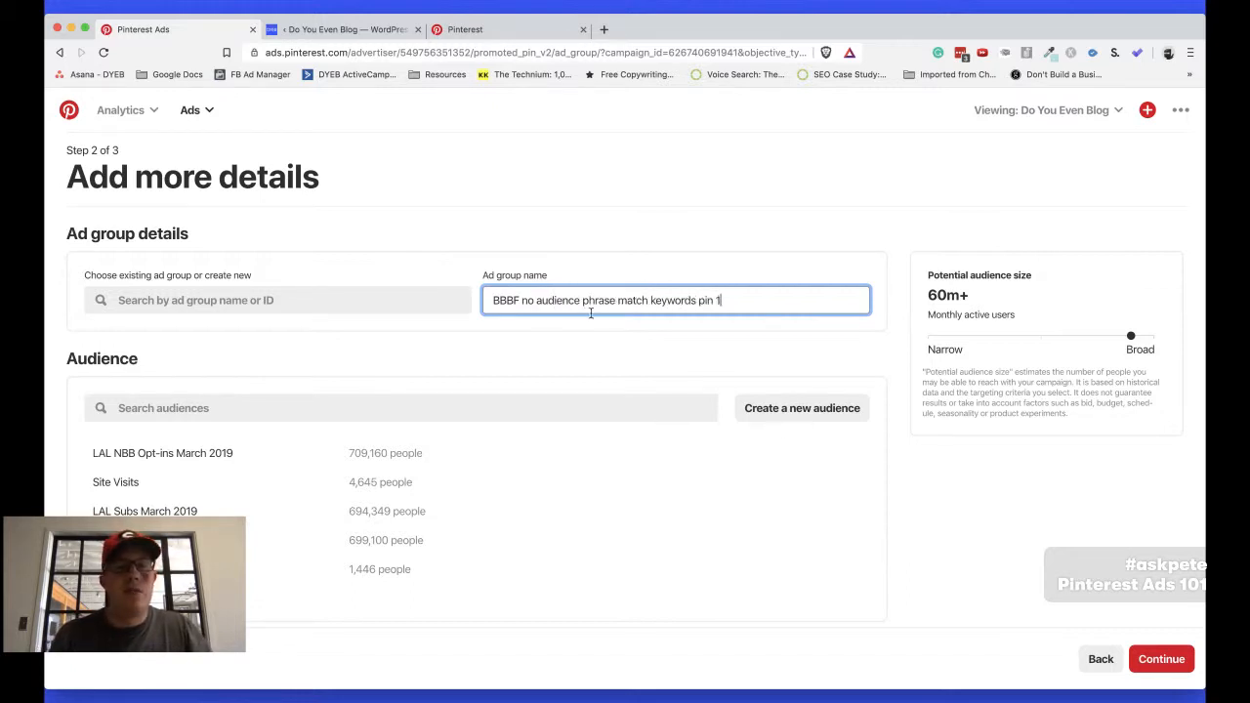
Examine the ad group's audience, gender, age, location, language and device targeting, placement options and interests, down to the keywords section
scroll(567, 312, down, 1)
scroll(568, 313, up, 1)
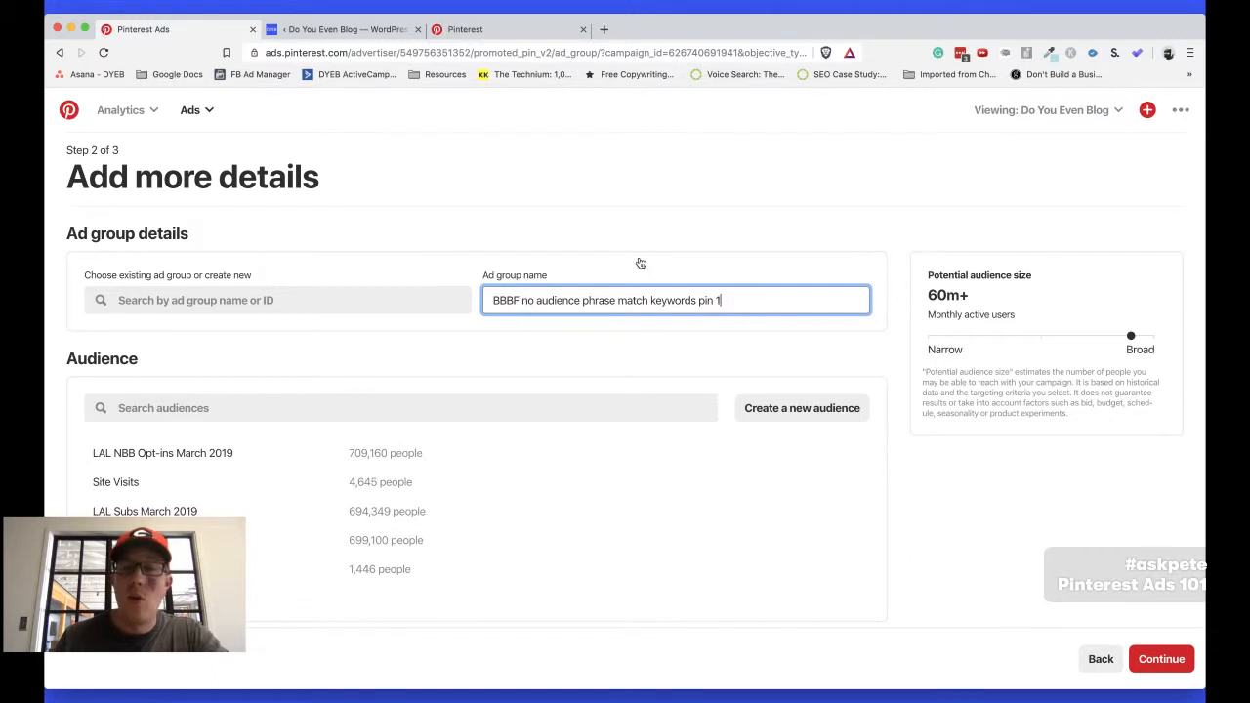
scroll(640, 263, down, 5)
scroll(878, 385, down, 6)
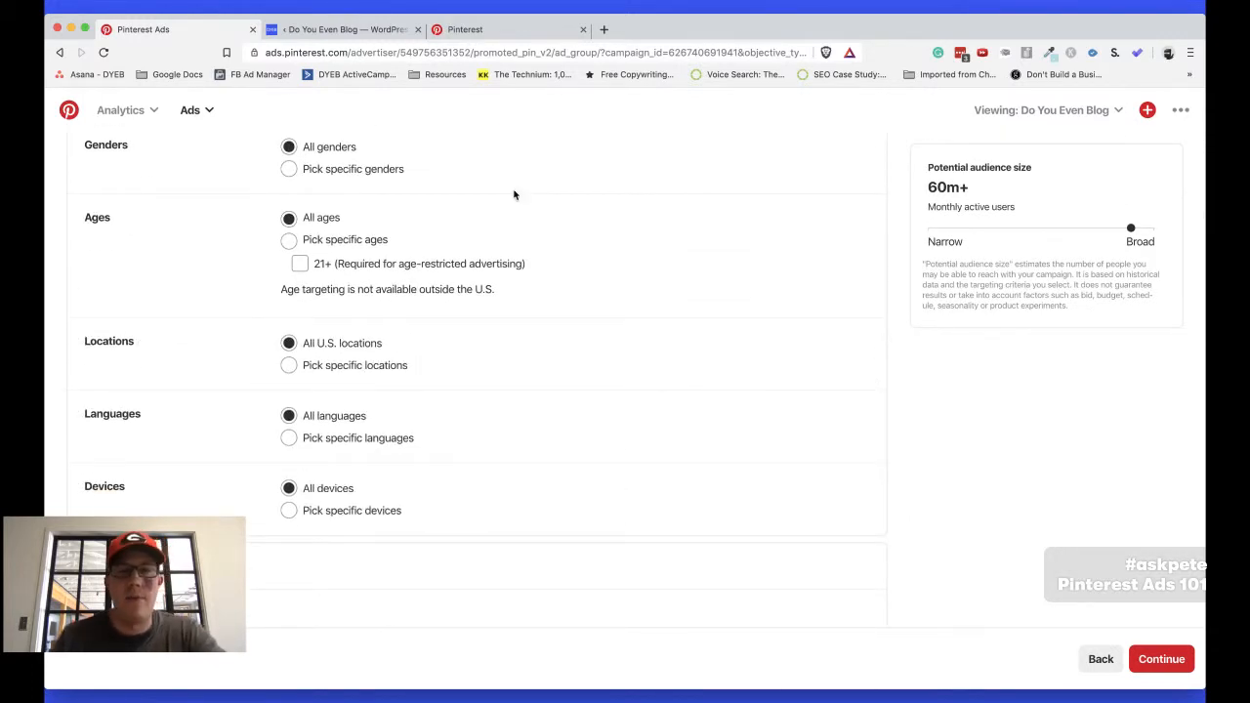
scroll(514, 194, down, 2)
scroll(513, 194, up, 4)
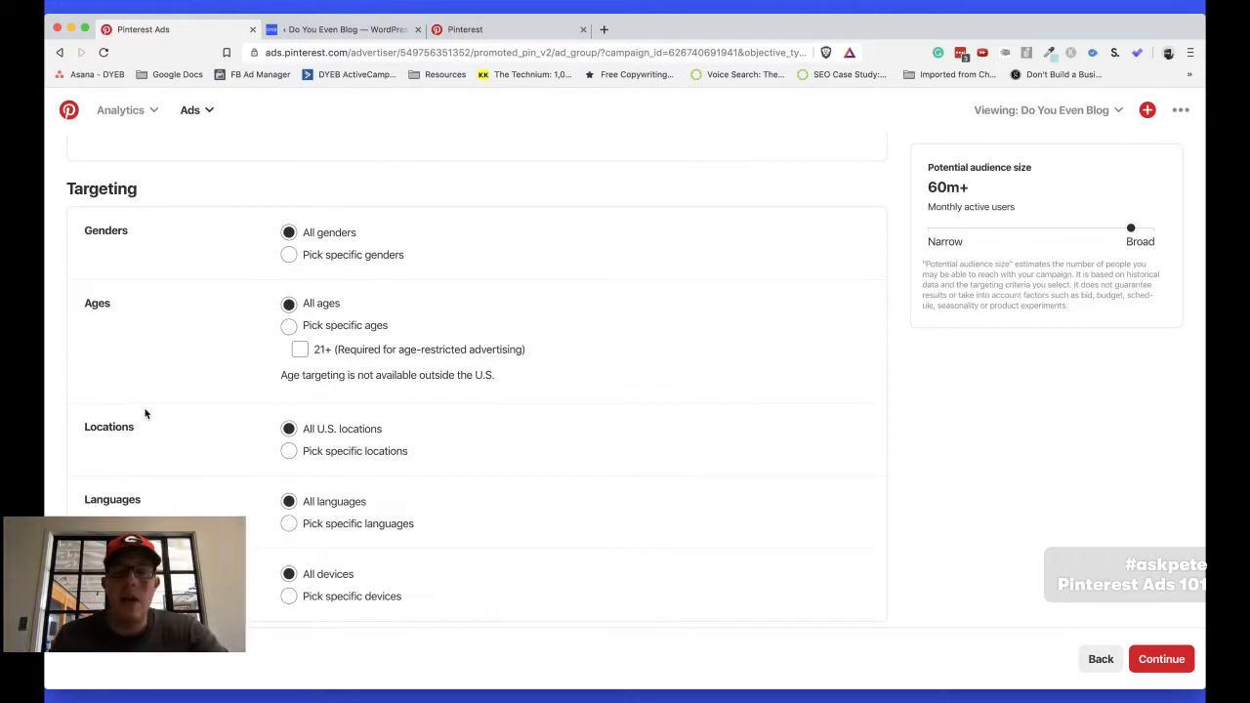
scroll(237, 406, down, 1)
scroll(237, 406, down, 5)
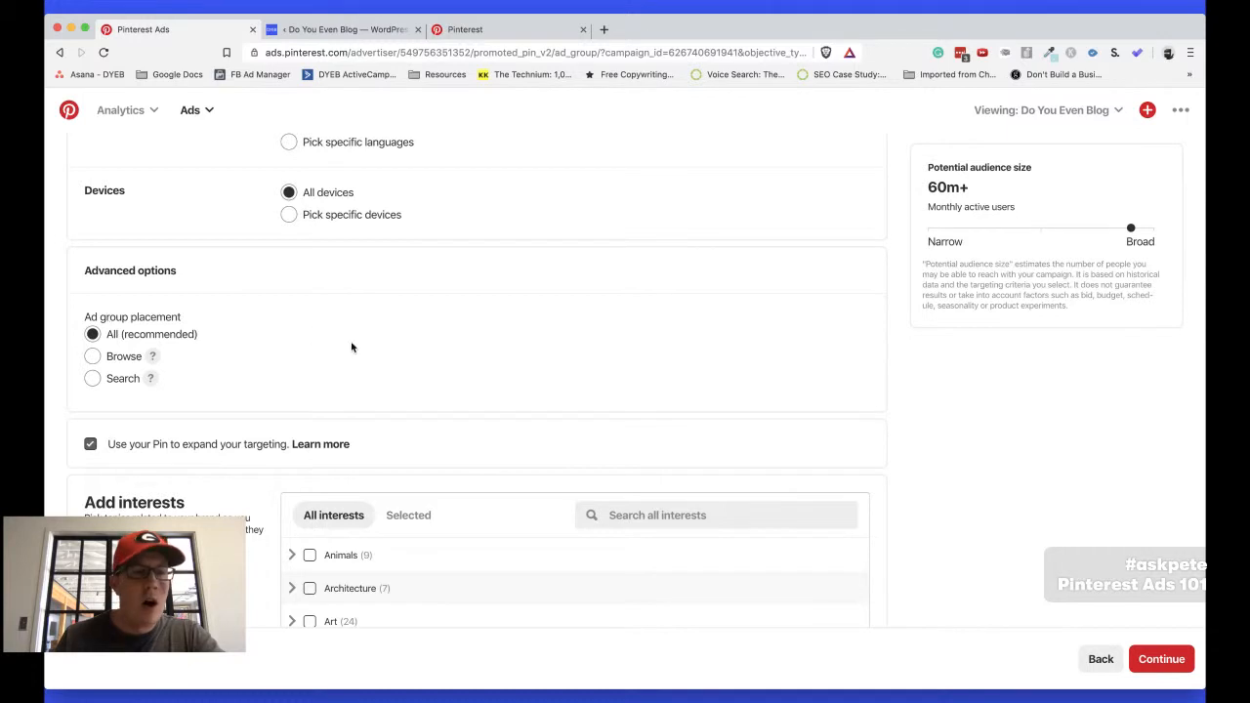
scroll(352, 346, down, 2)
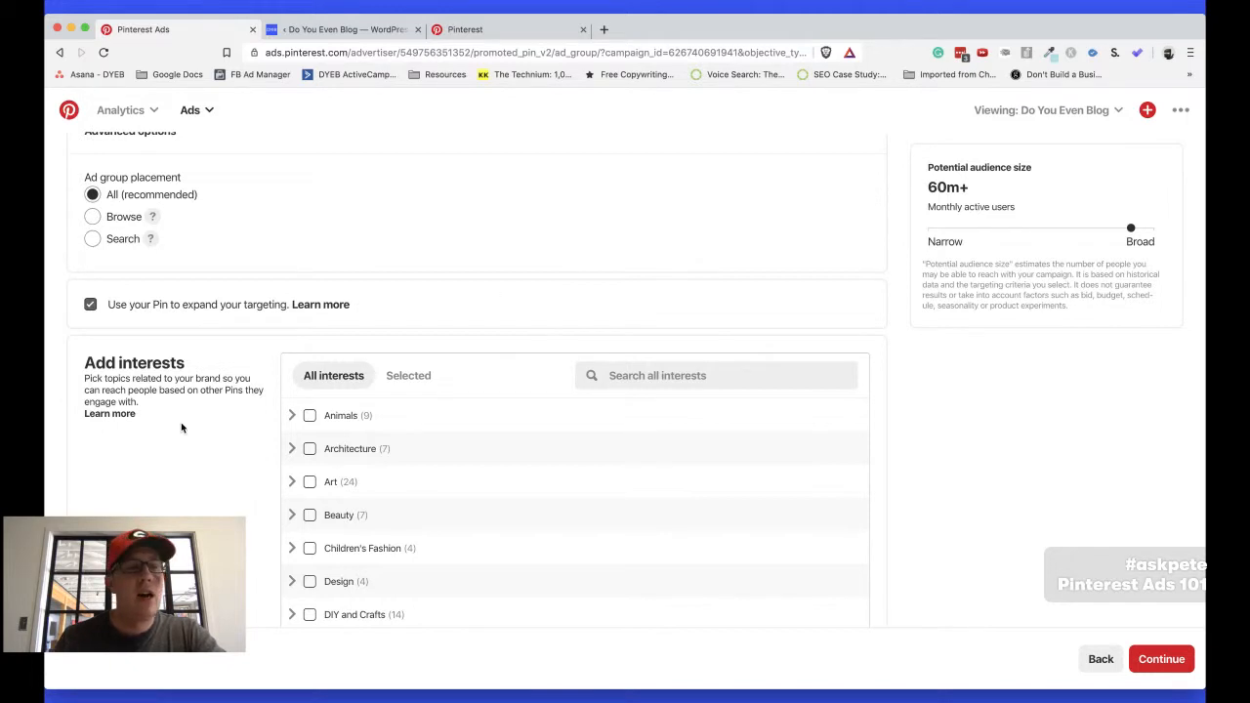
scroll(179, 421, down, 2)
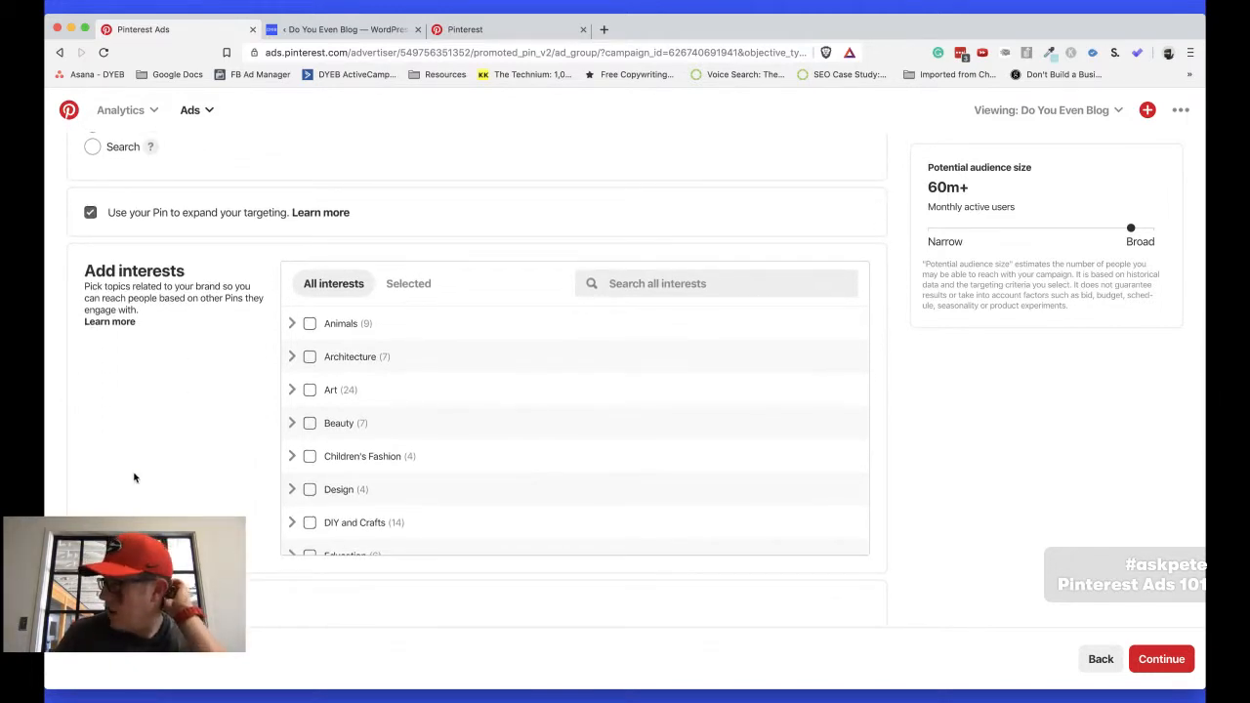
scroll(134, 477, down, 5)
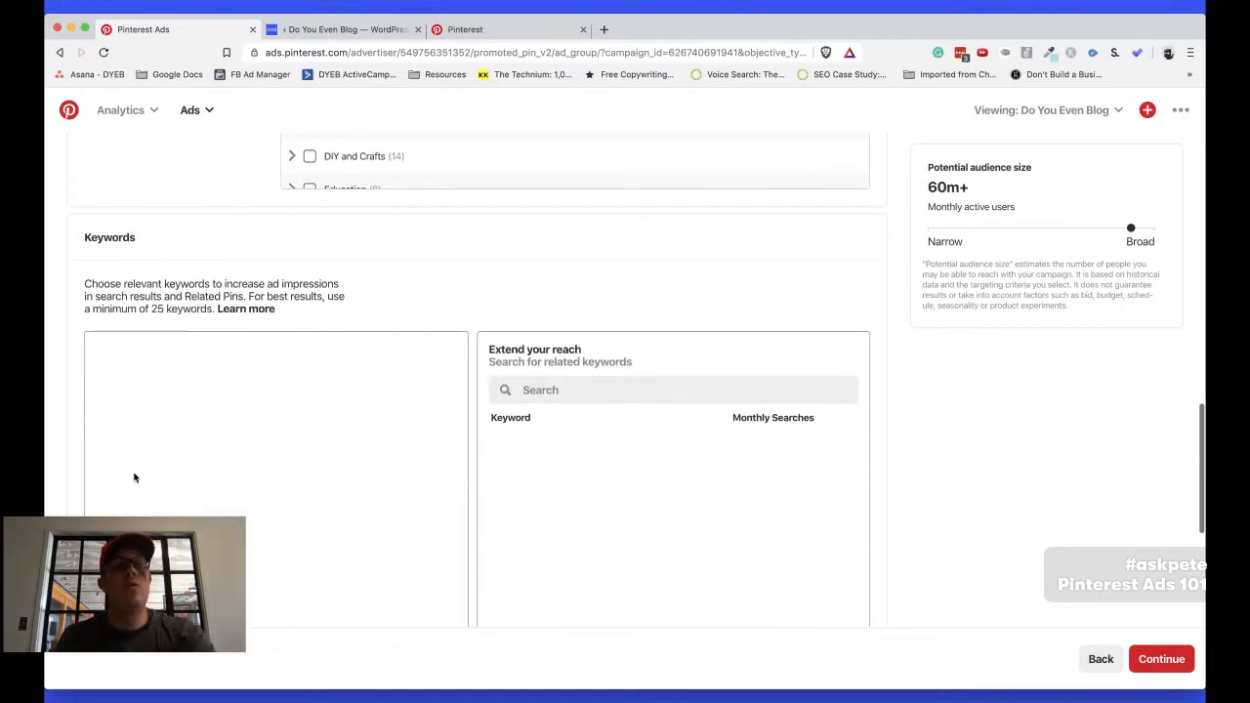
Switch to the Pinterest Keywords workbook in Excel and copy the phrase-match keywords in C7:C66 of the AFF marketing sheet
click(134, 472)
scroll(186, 452, down, 1)
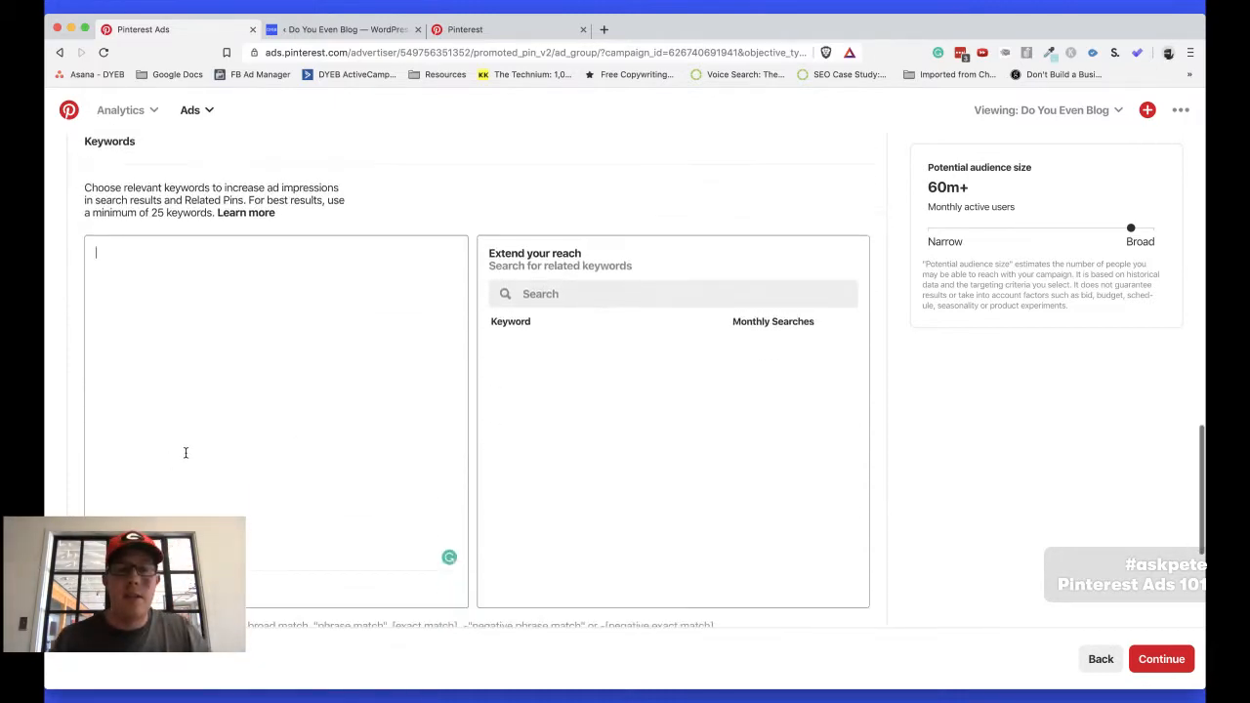
key(super+Tab)
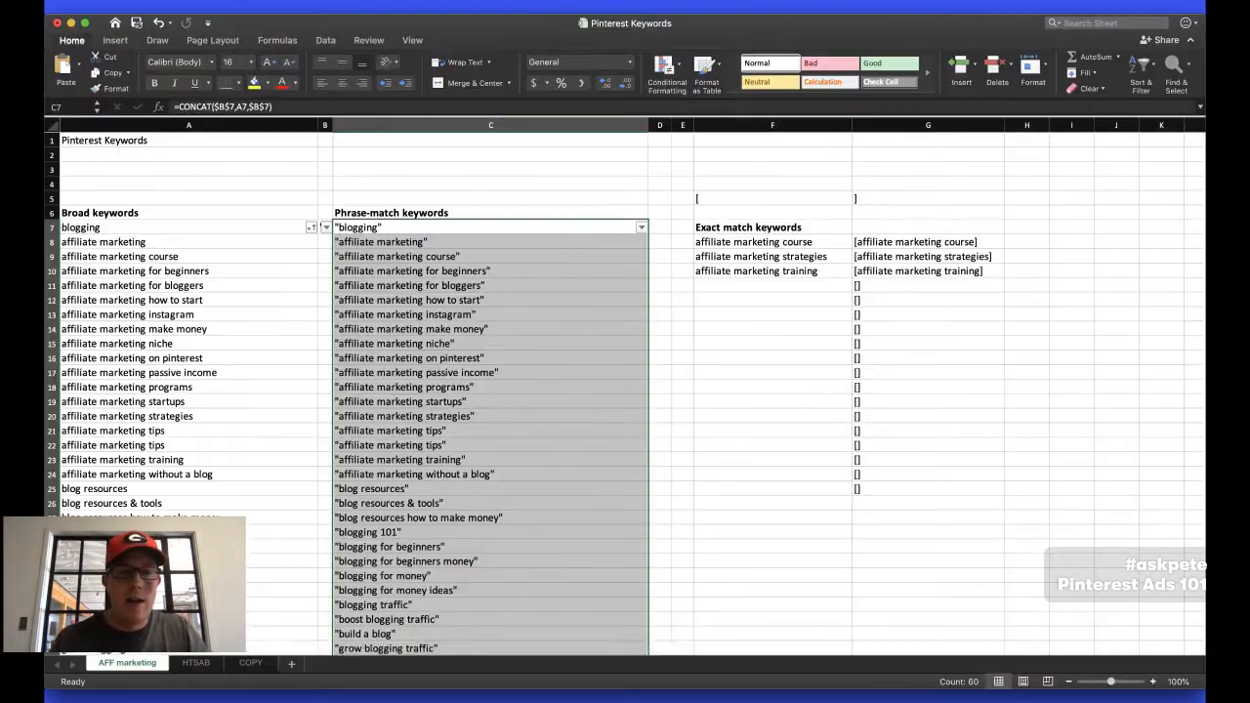
click(427, 401)
click(379, 227)
scroll(377, 230, down, 5)
scroll(379, 227, down, 5)
shift+click(381, 469)
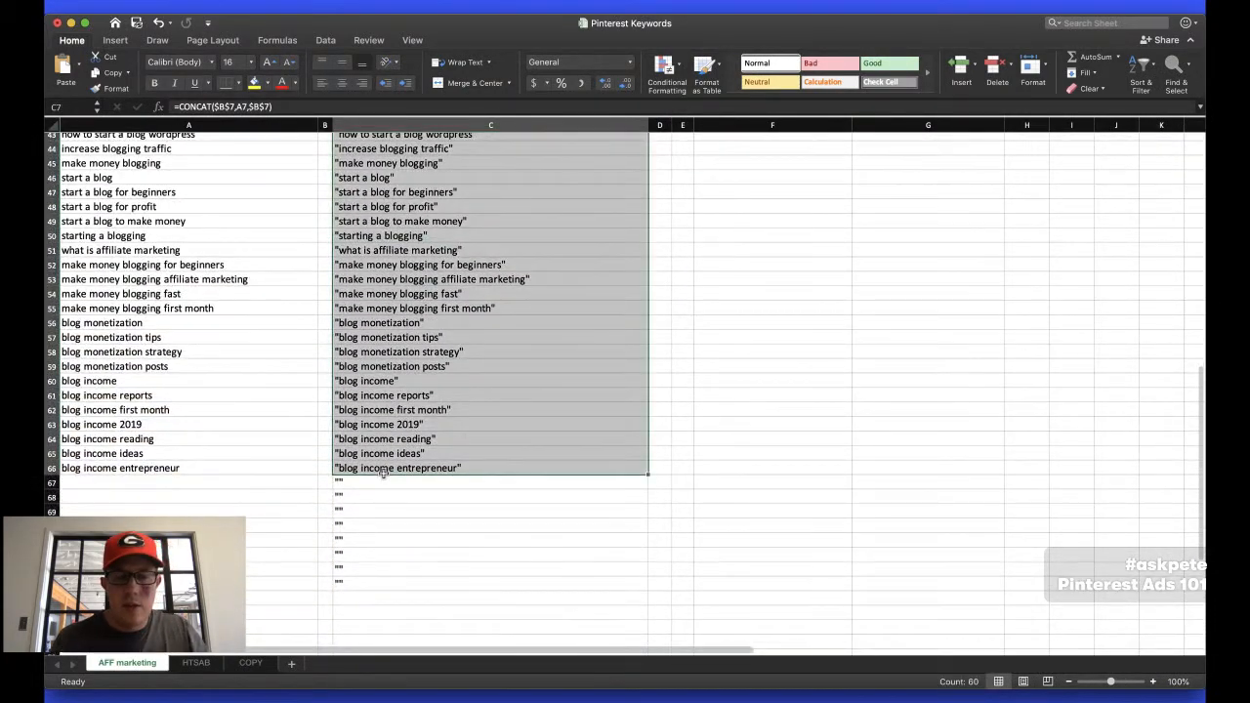
scroll(382, 472, up, 10)
Return to the ad group setup in the browser and paste the copied phrase-match keywords as its targeting keywords
key(super+Tab)
click(203, 336)
key(super+v)
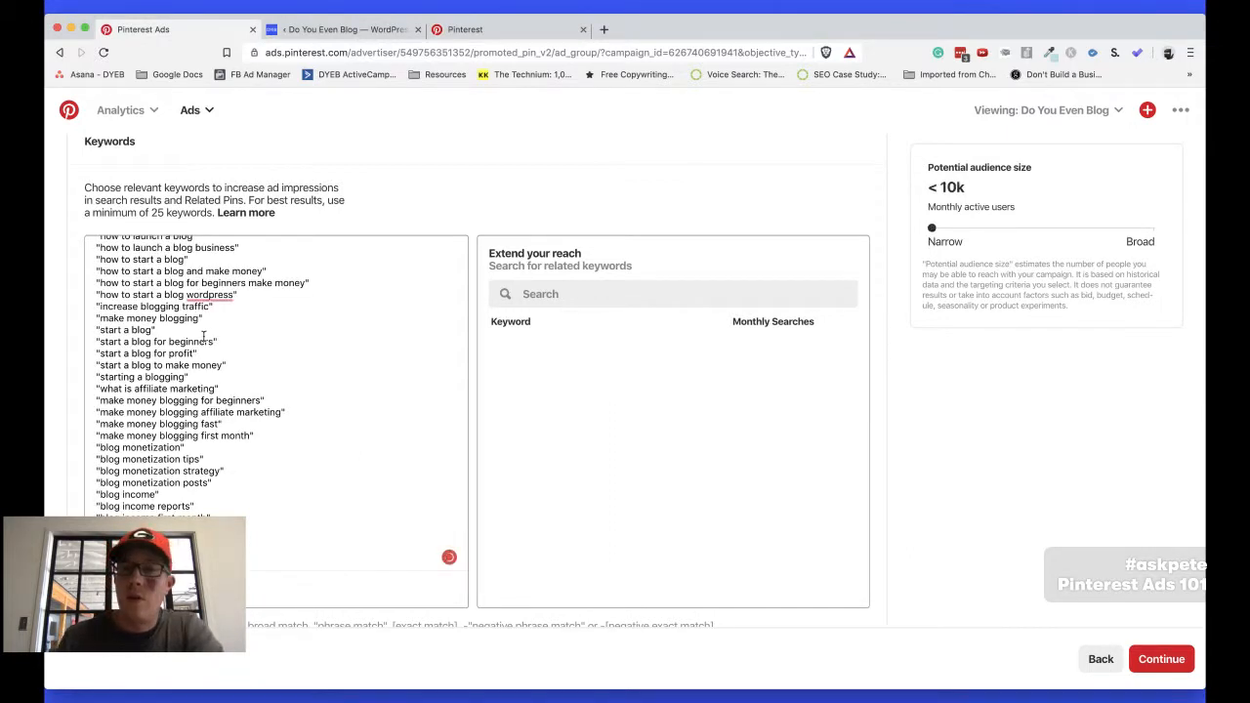
Set the ad group's daily budget to $5.00 after reviewing its keywords, interests and audiences
scroll(553, 348, up, 1)
click(558, 331)
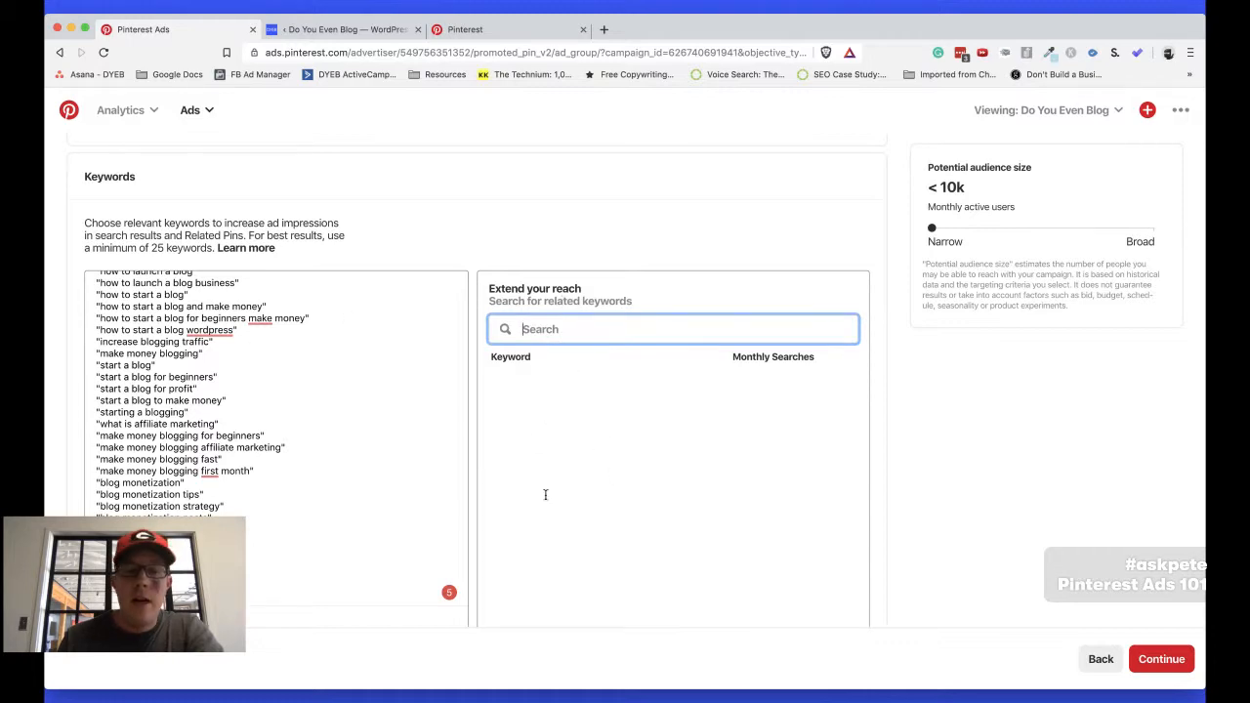
scroll(309, 416, up, 10)
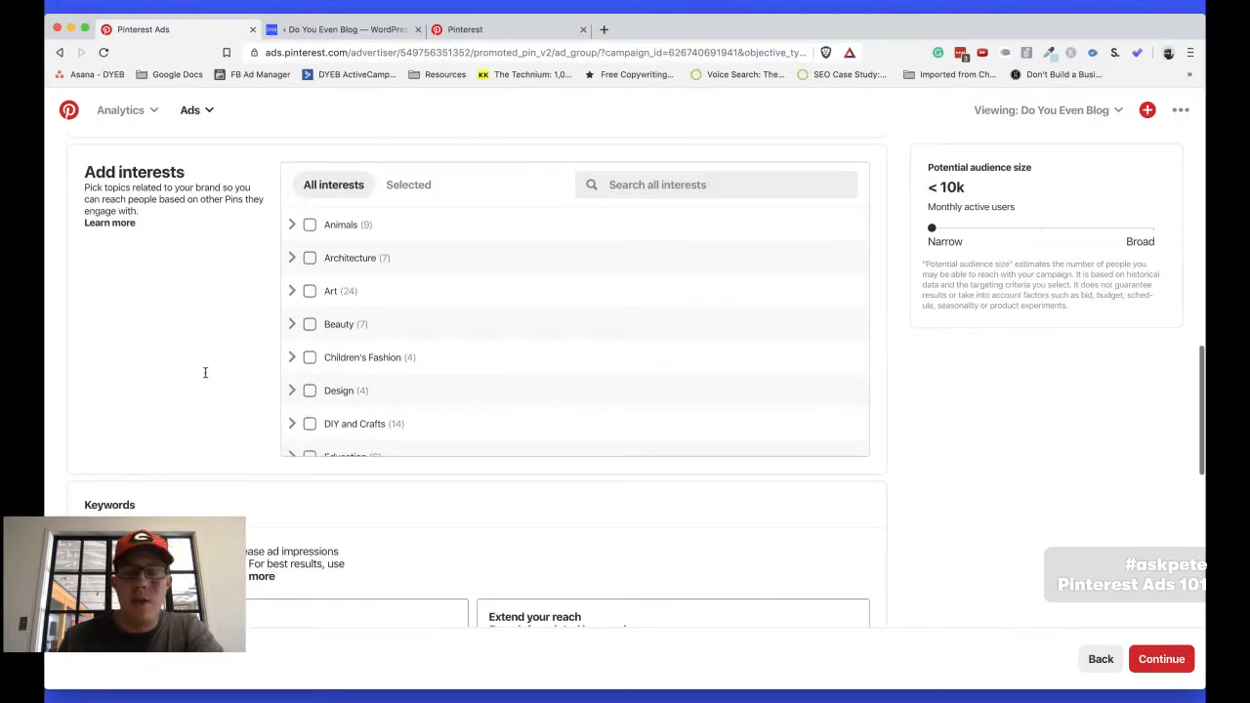
scroll(204, 376, up, 13)
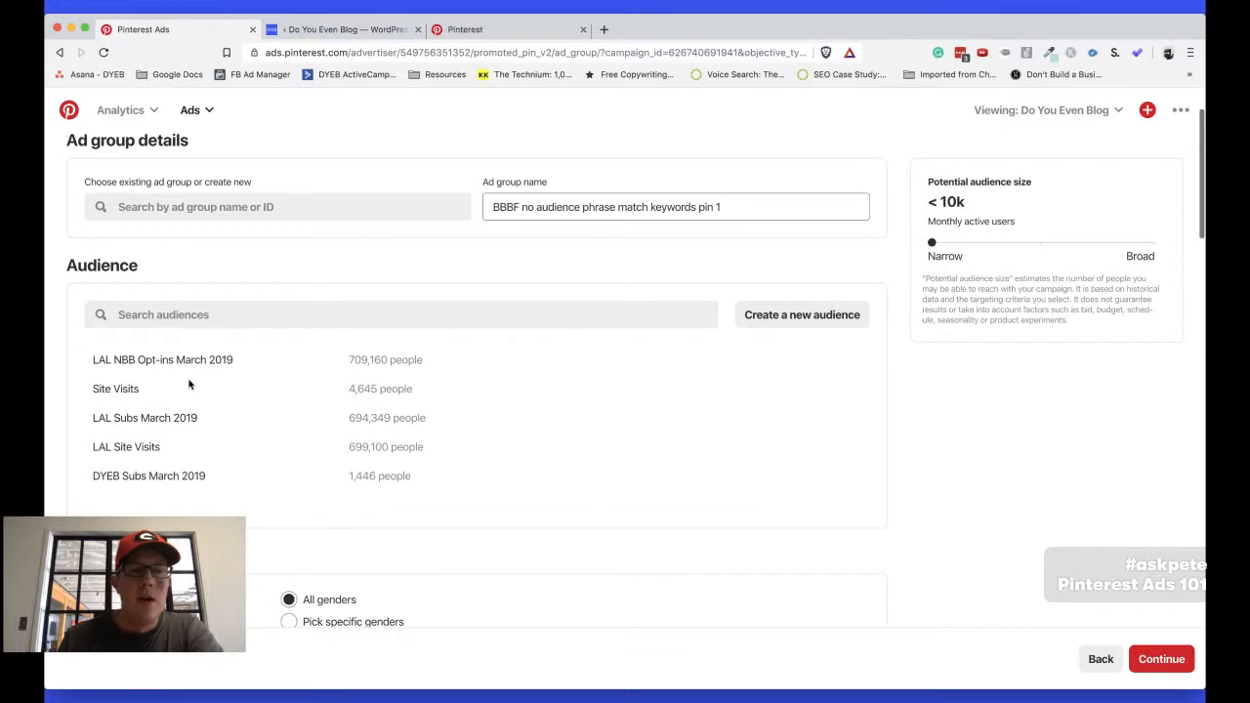
scroll(194, 434, down, 8)
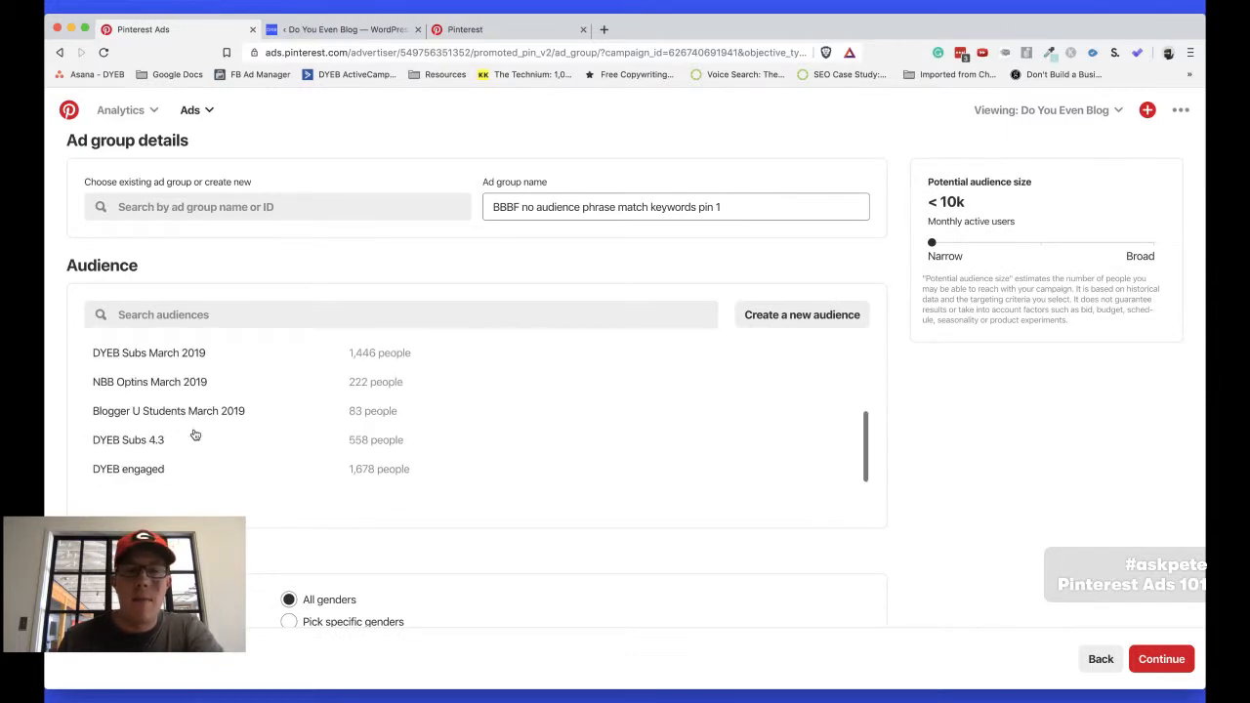
scroll(195, 435, down, 20)
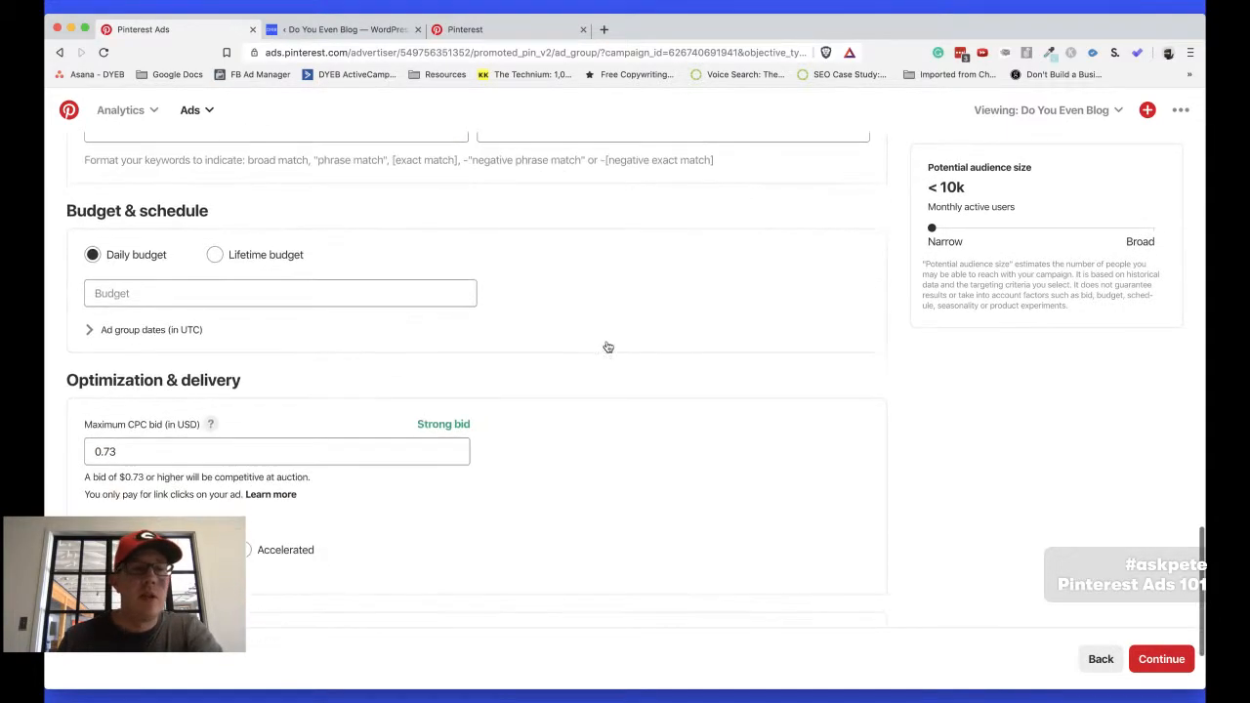
click(153, 292)
text(5)
click(652, 316)
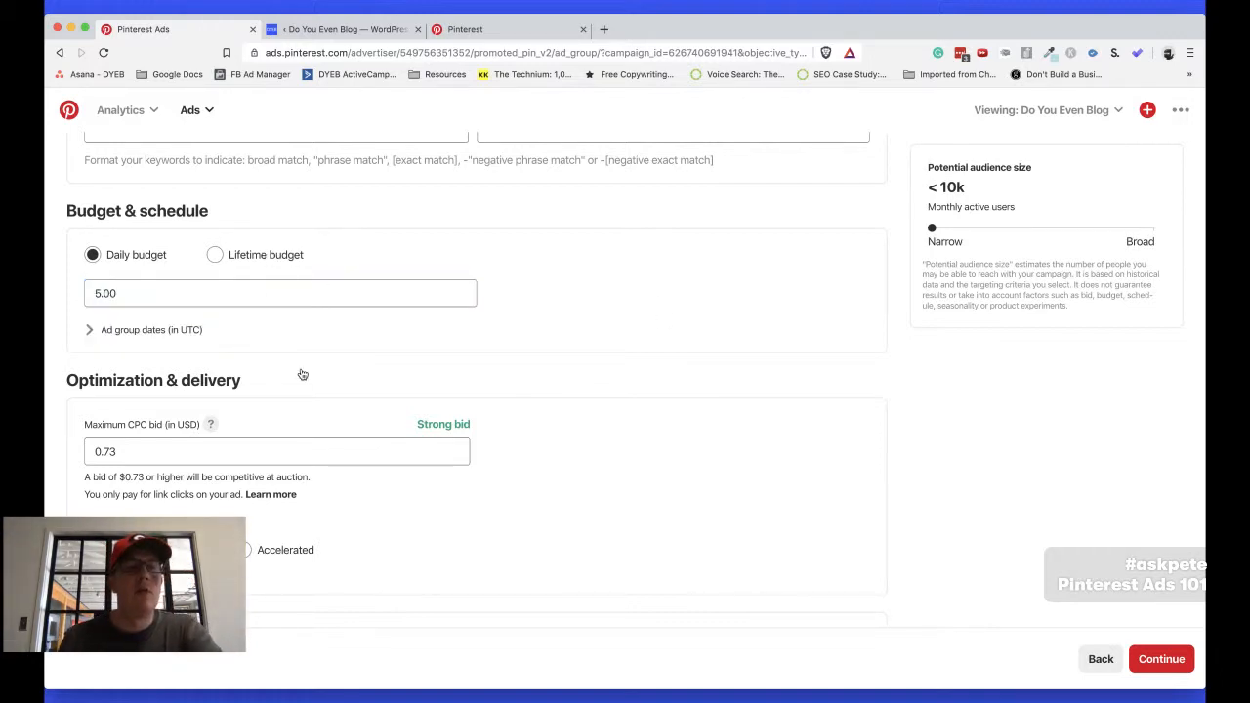
Set the ad group's maximum CPC bid to $0.10 and check its bid strength rating
scroll(117, 442, down, 2)
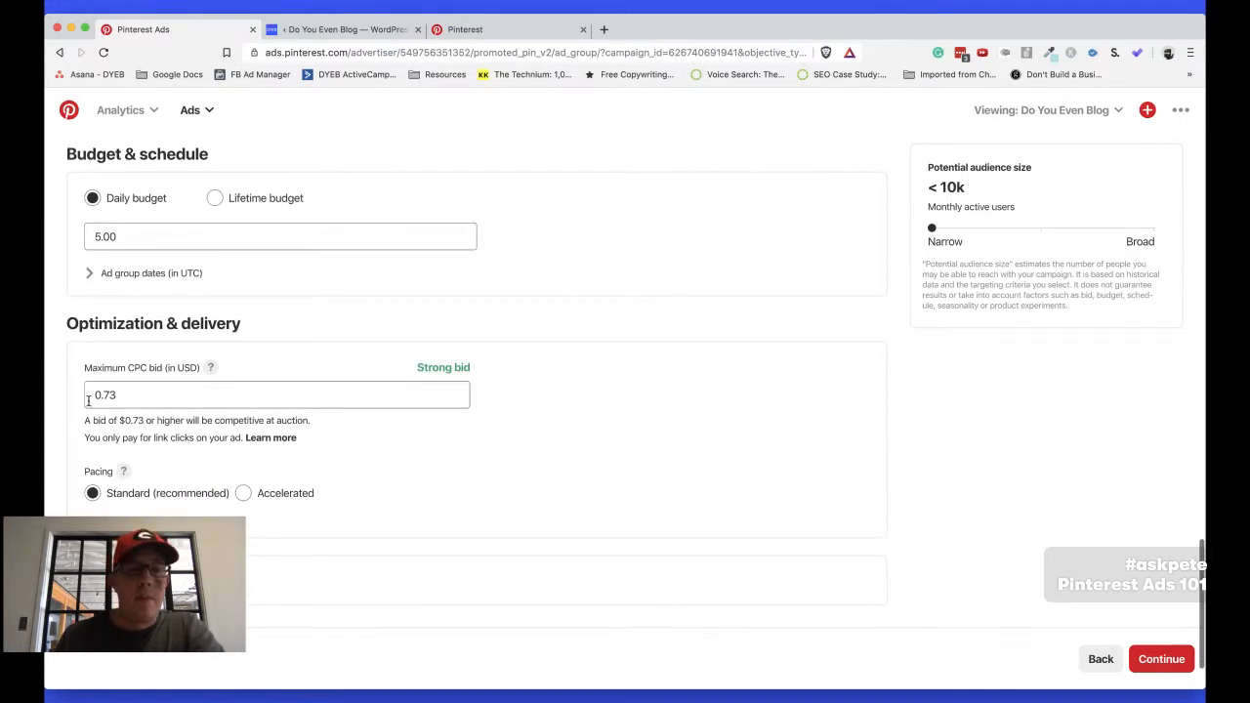
double_click(132, 395)
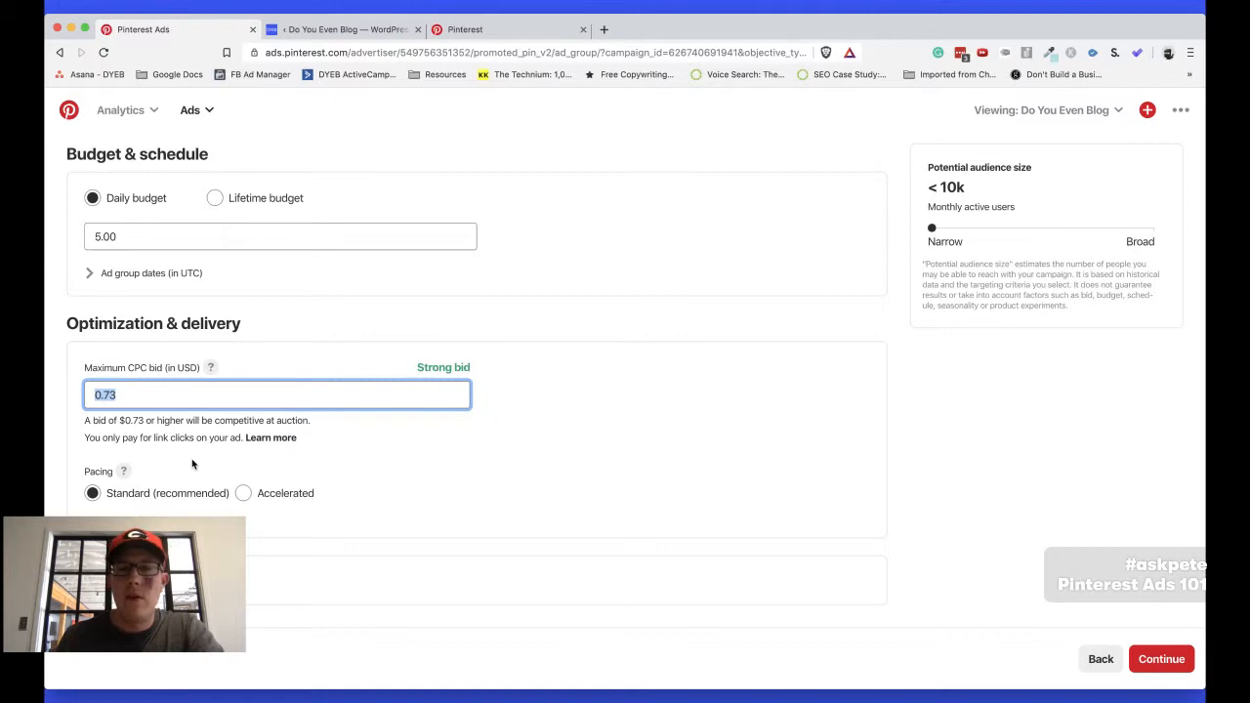
scroll(191, 464, up, 12)
scroll(192, 464, down, 11)
scroll(192, 464, down, 3)
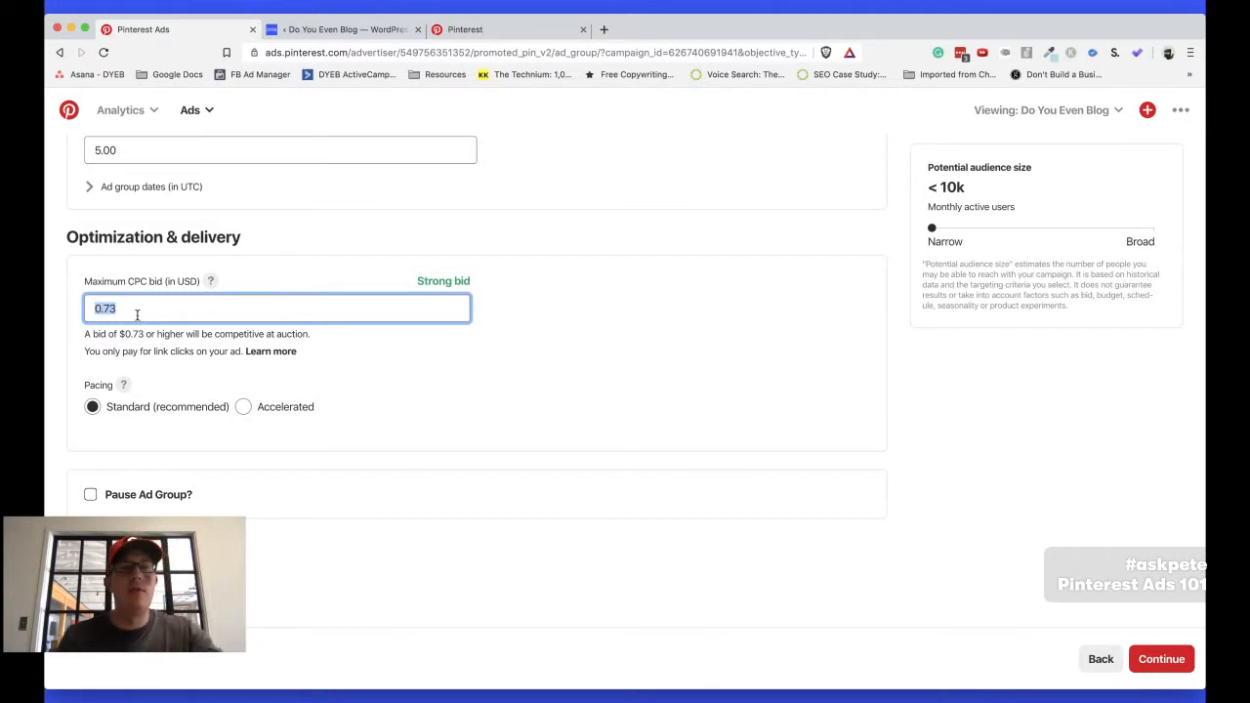
text(.1)
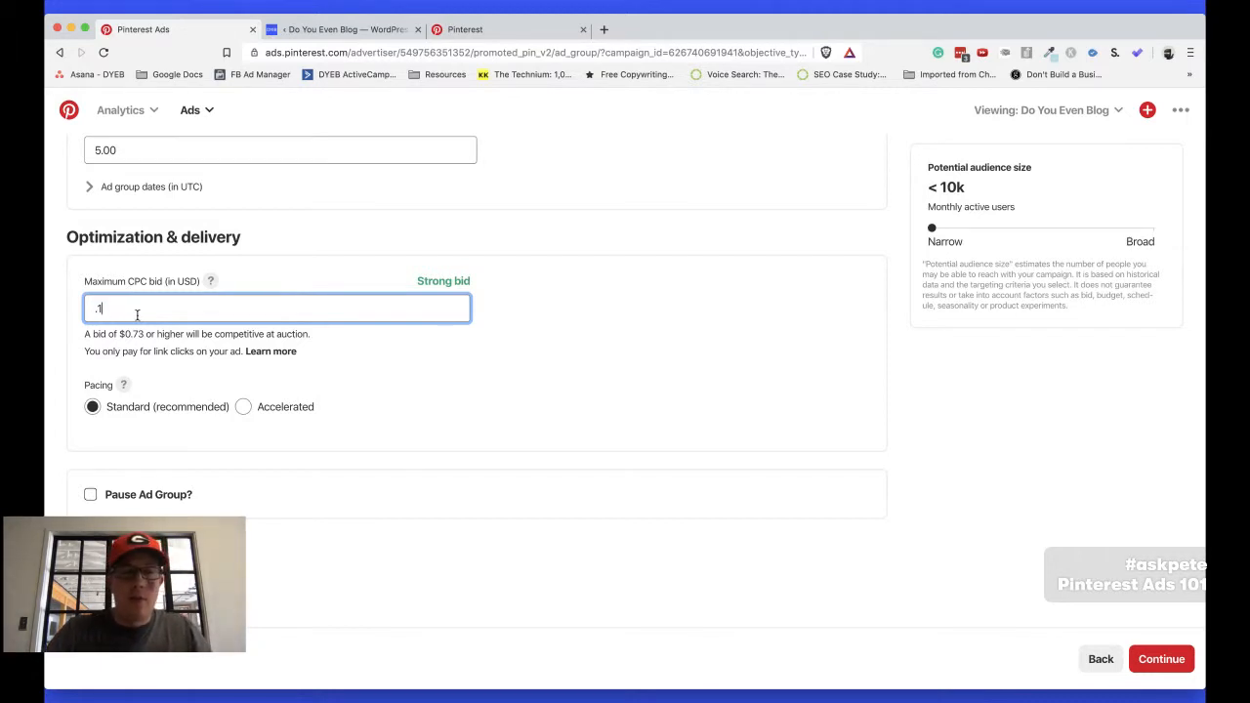
key(Tab)
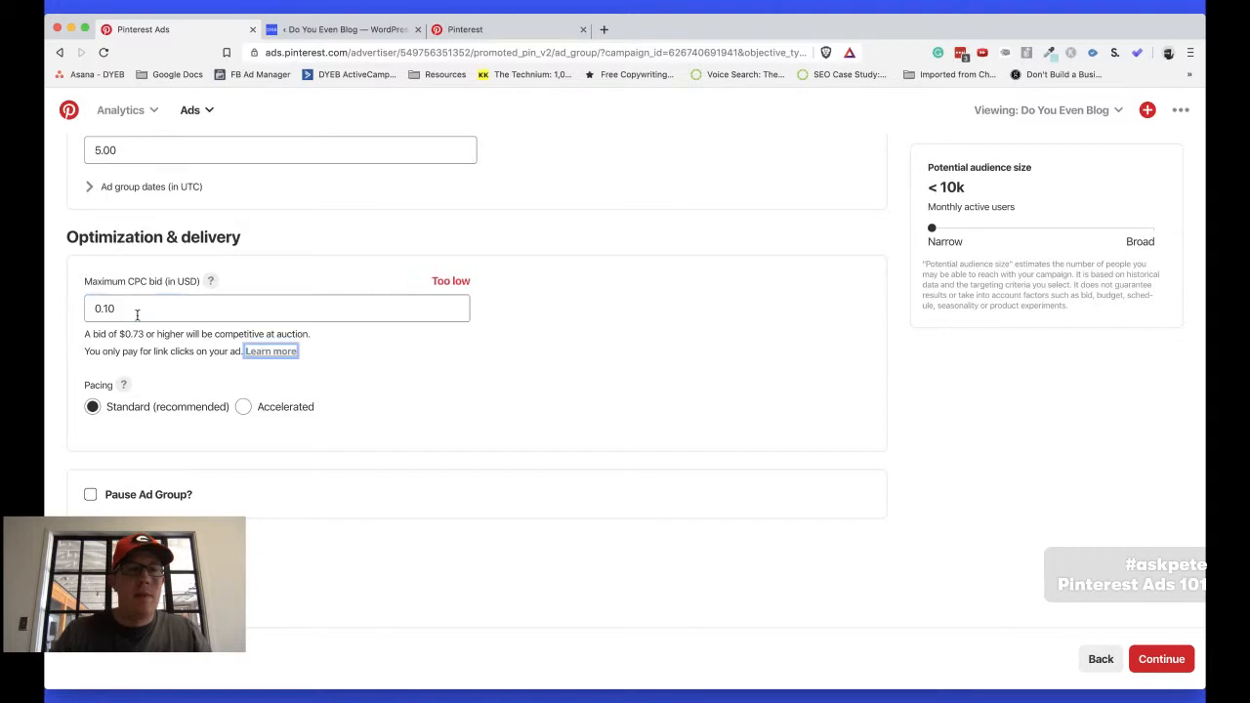
triple_click(442, 282)
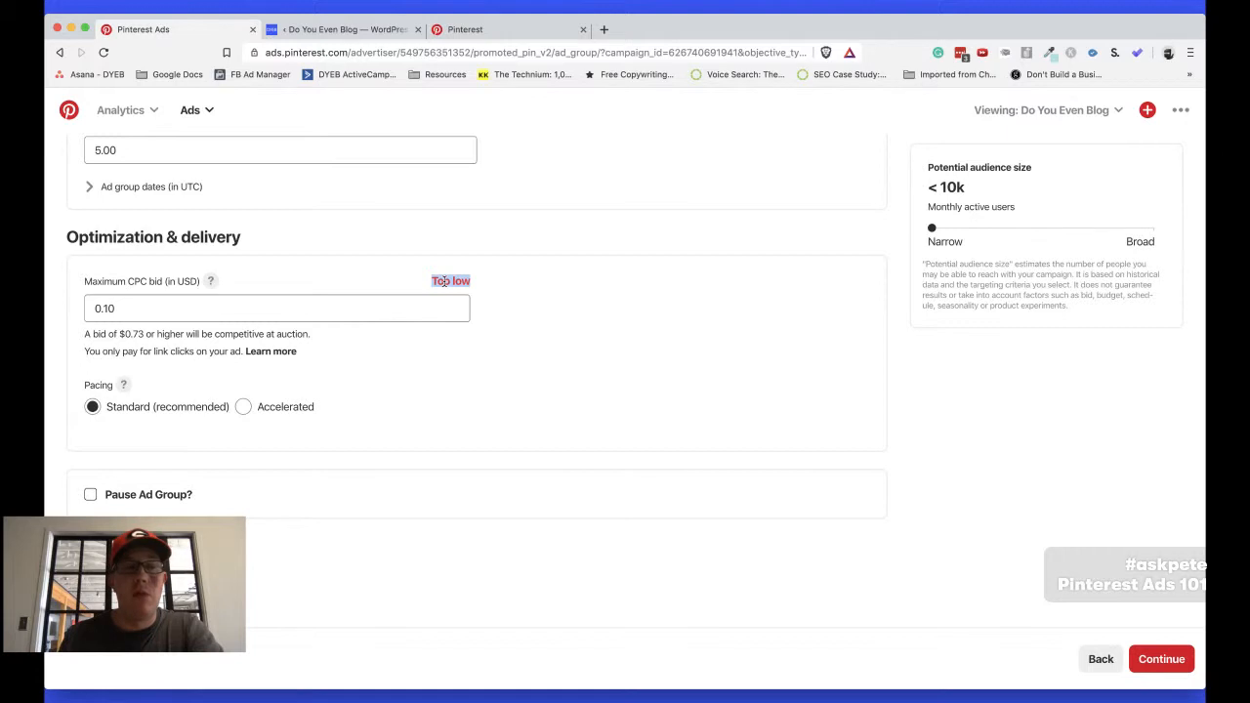
click(460, 283)
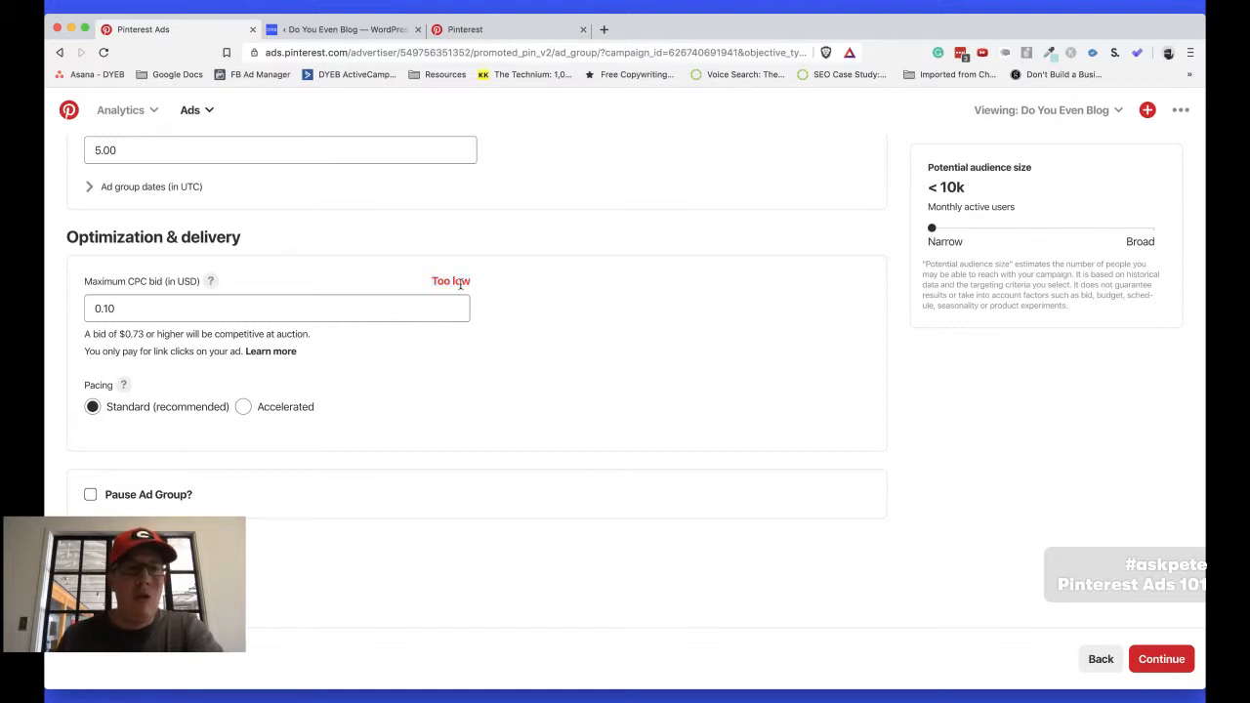
Try a maximum CPC bid of $0.05 for the ad group
click(133, 300)
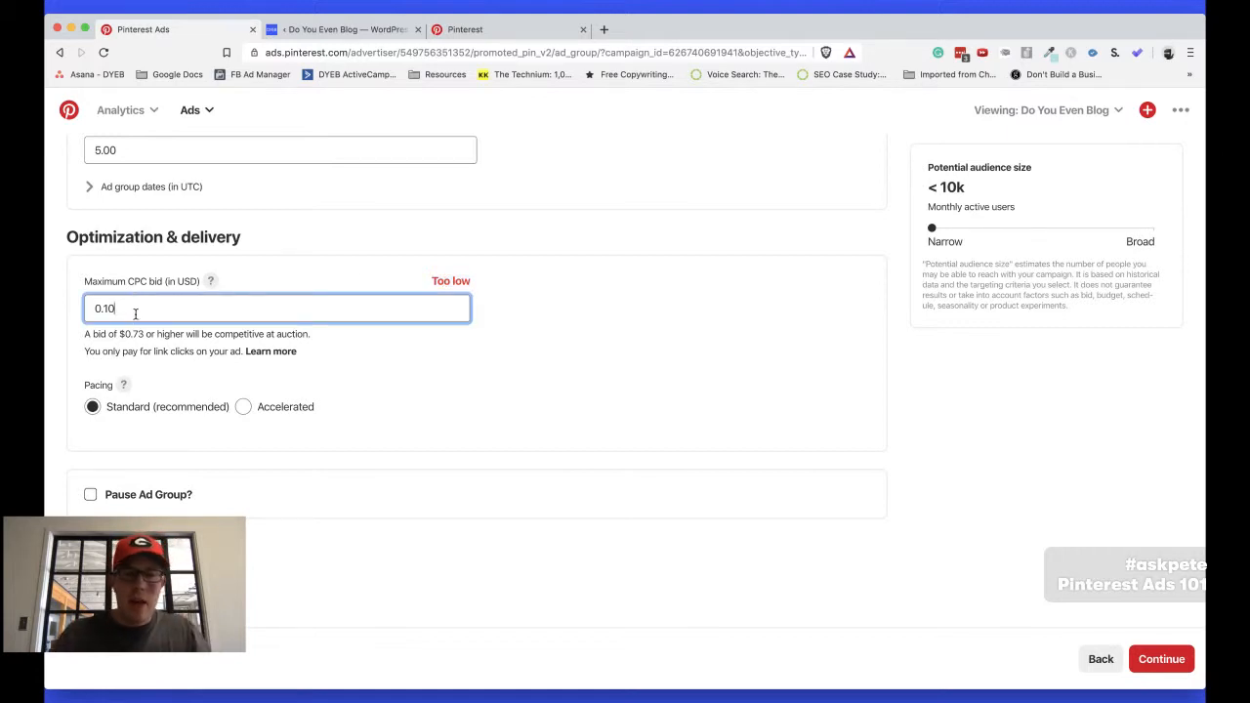
key(BackSpace)
key(BackSpace)
text(0)
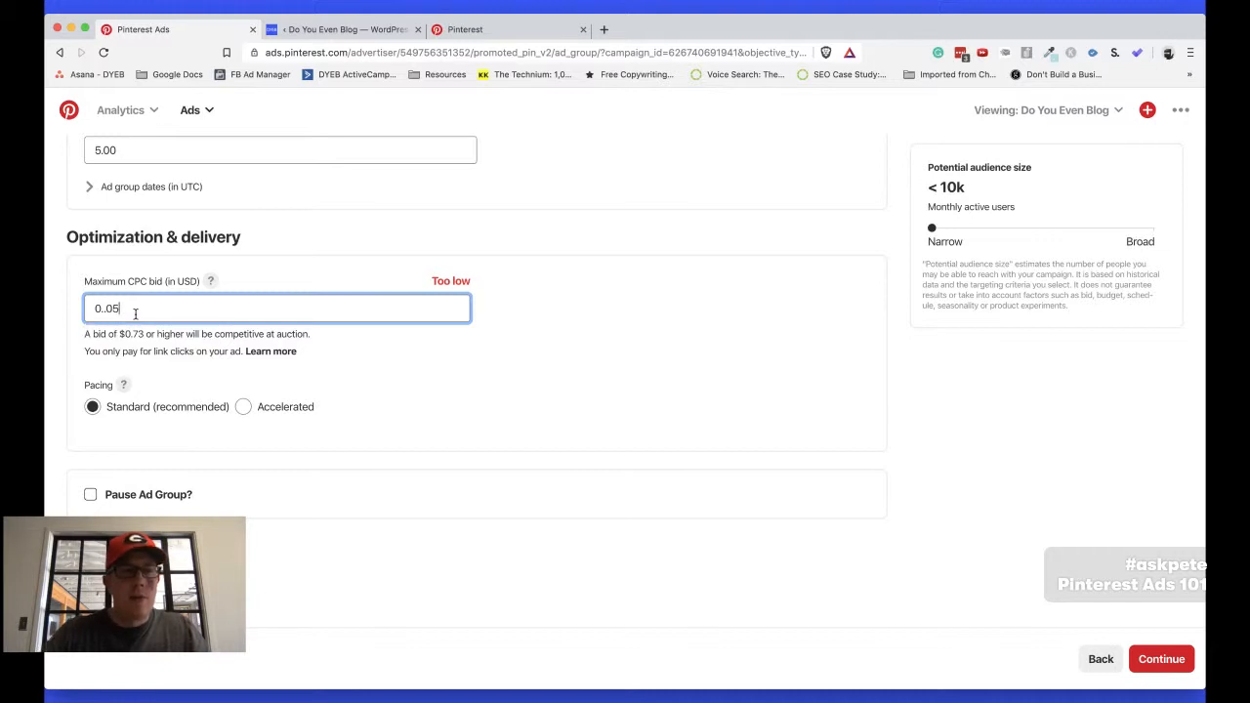
key(Tab)
click(212, 305)
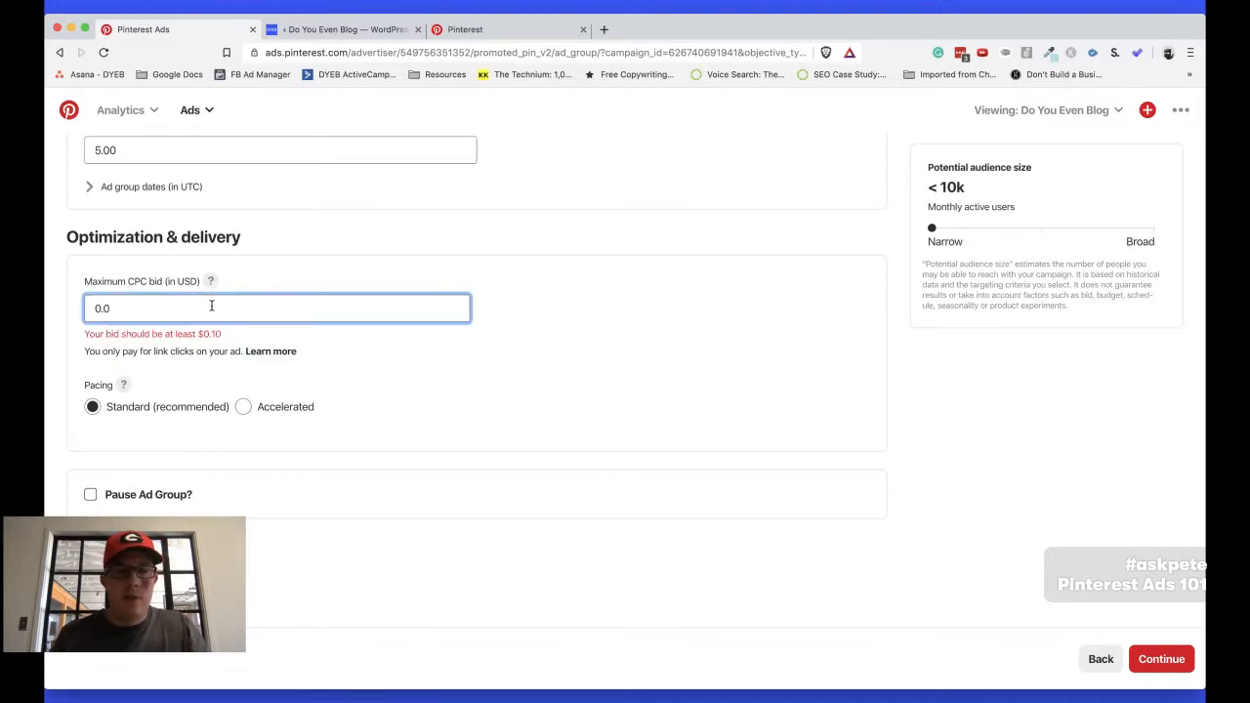
key(Tab)
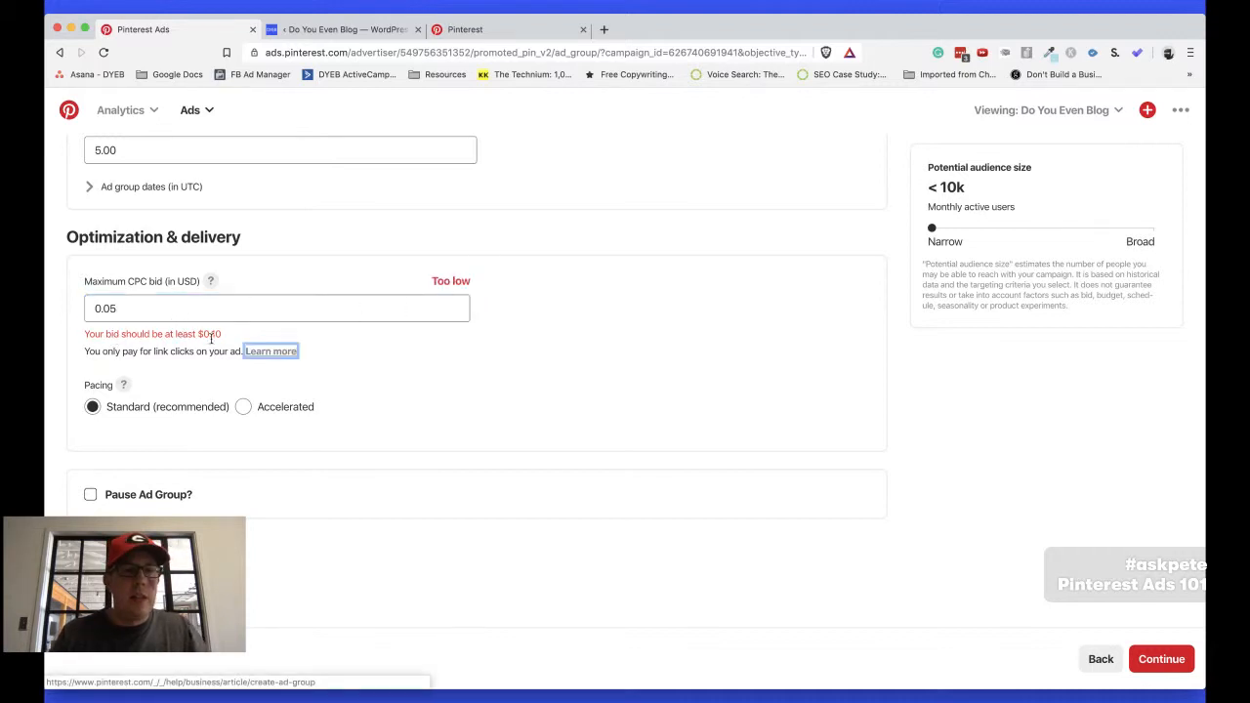
Change the ad group's maximum CPC bid back to $0.10
click(118, 309)
key(BackSpace)
key(BackSpace)
text(10)
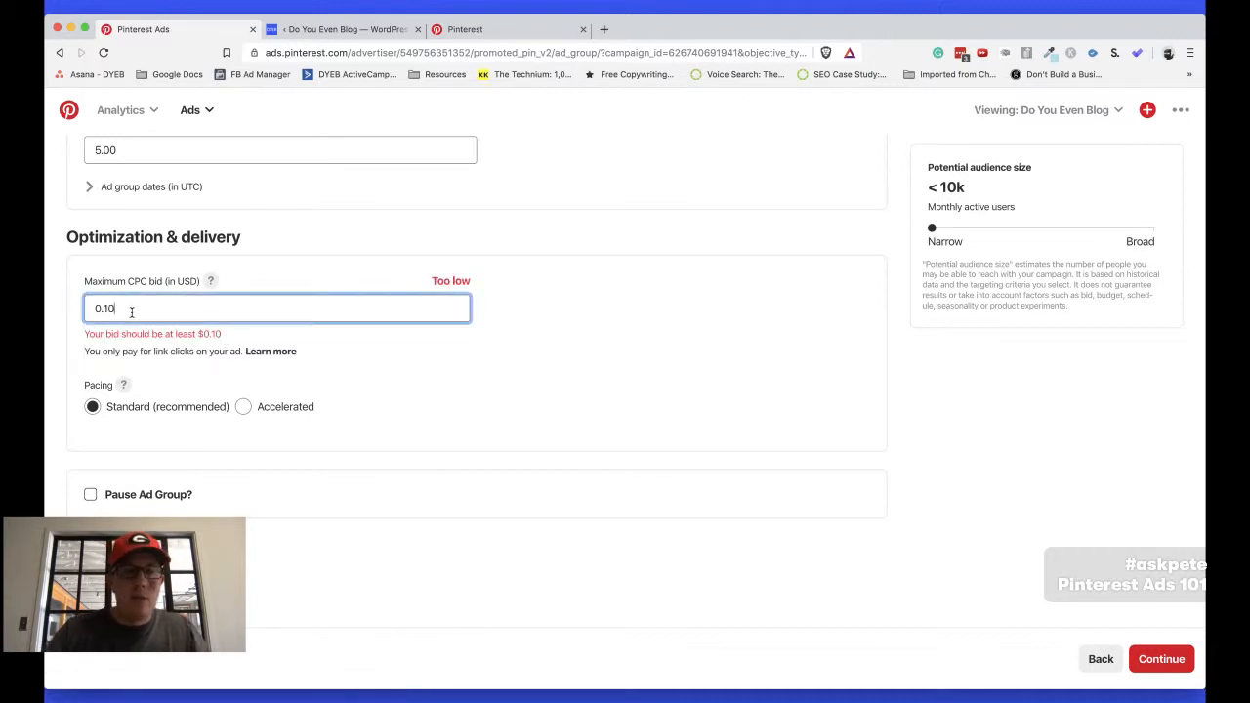
key(Tab)
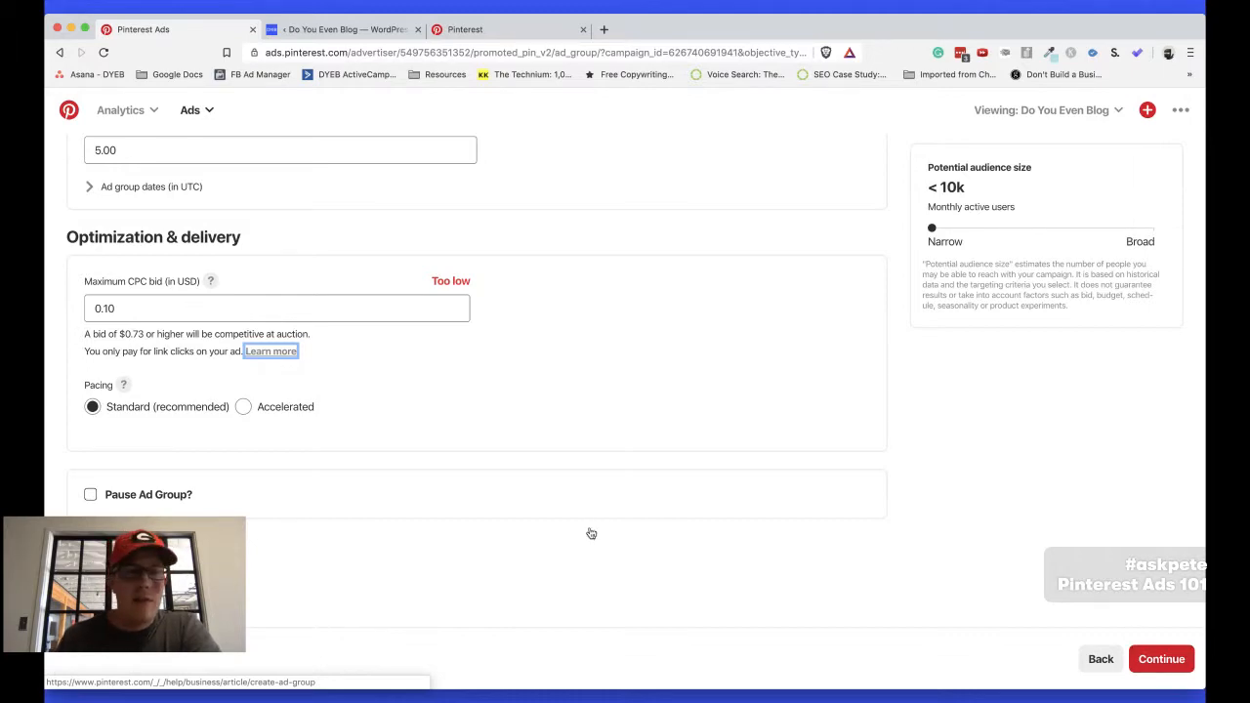
Continue to adding pins and select the "4 new strategies" and "4 Updated Affiliate Marketing Strategies" pins
scroll(590, 532, up, 10)
scroll(589, 527, up, 4)
scroll(589, 531, down, 15)
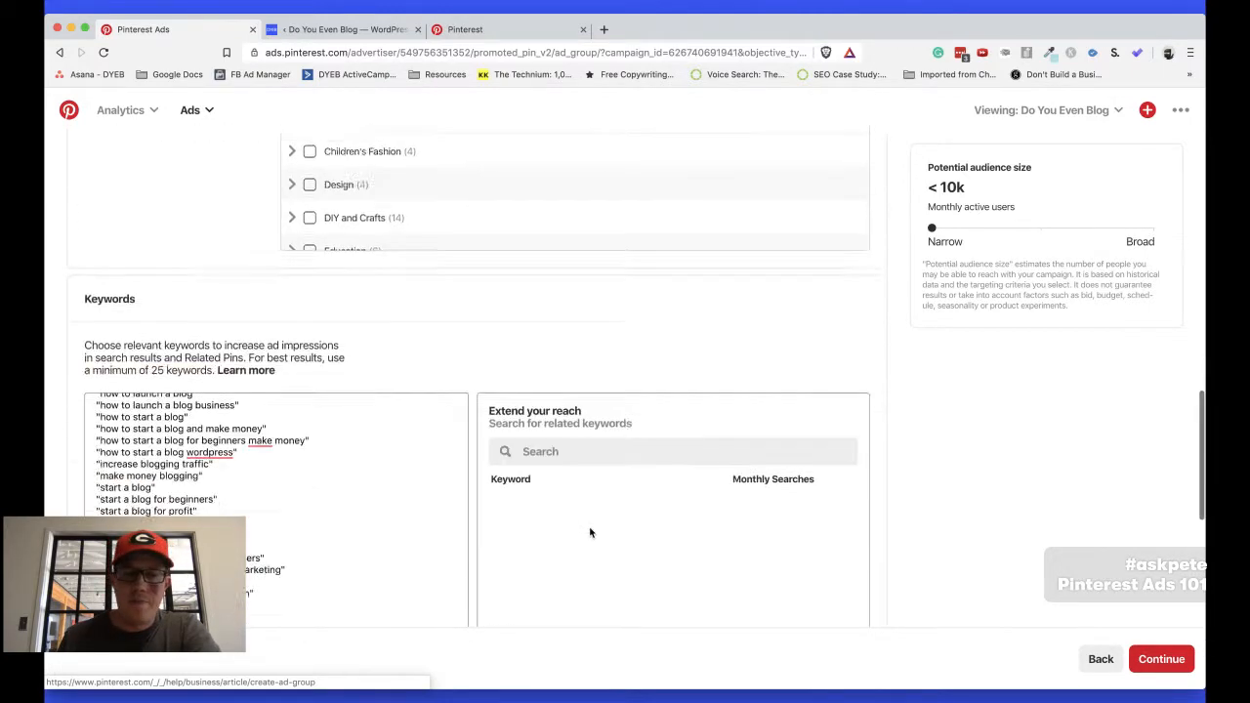
click(1157, 666)
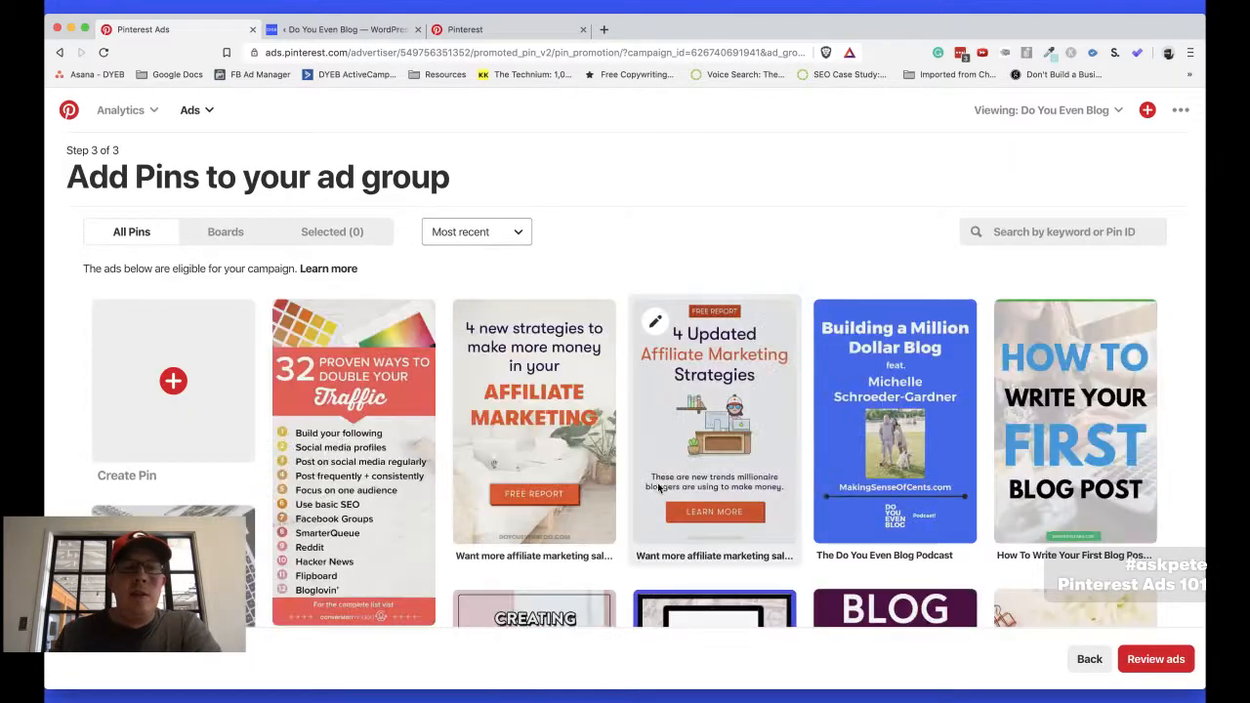
click(544, 363)
click(680, 377)
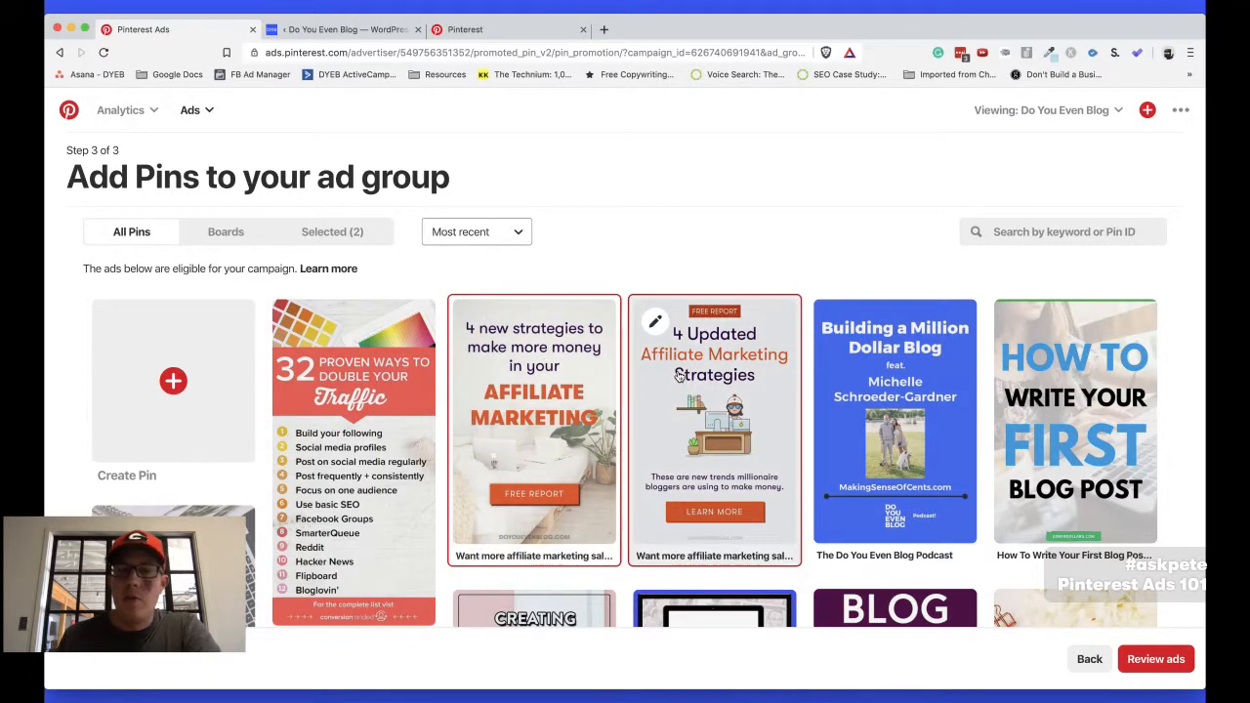
Look through the pins eligible for the campaign and deselect both affiliate marketing pins
scroll(683, 293, down, 2)
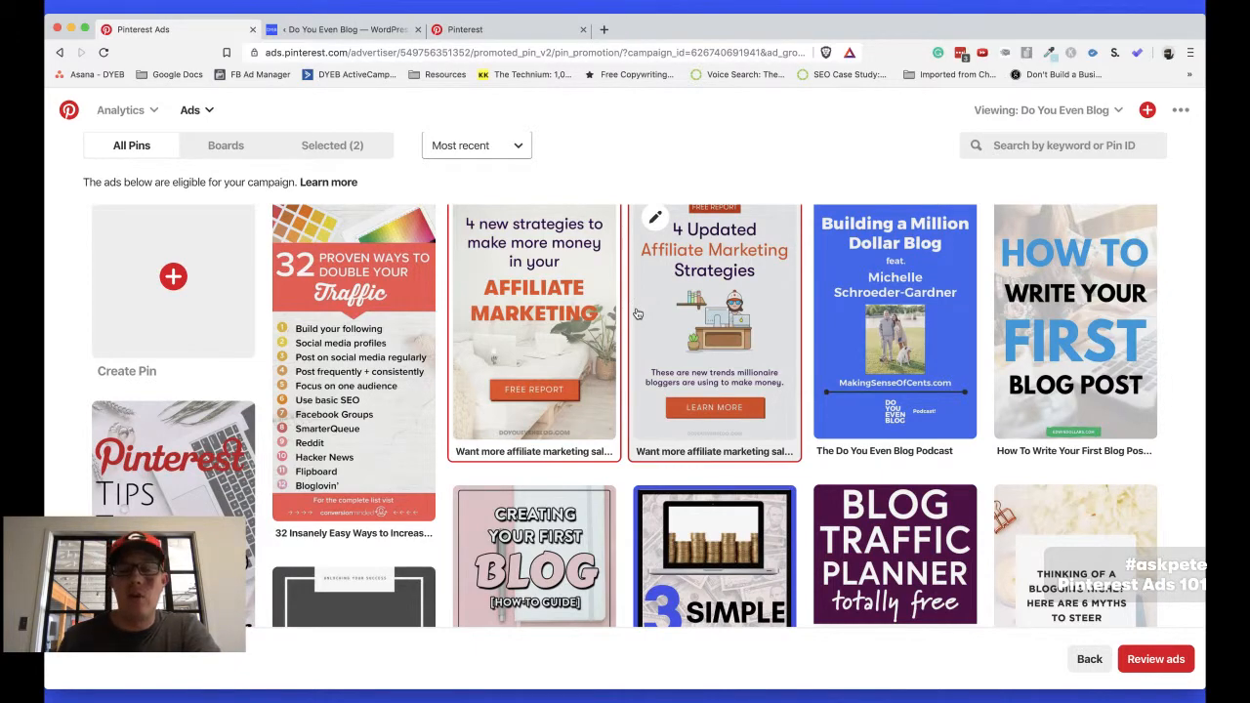
scroll(637, 313, down, 3)
scroll(636, 314, up, 5)
scroll(636, 314, down, 3)
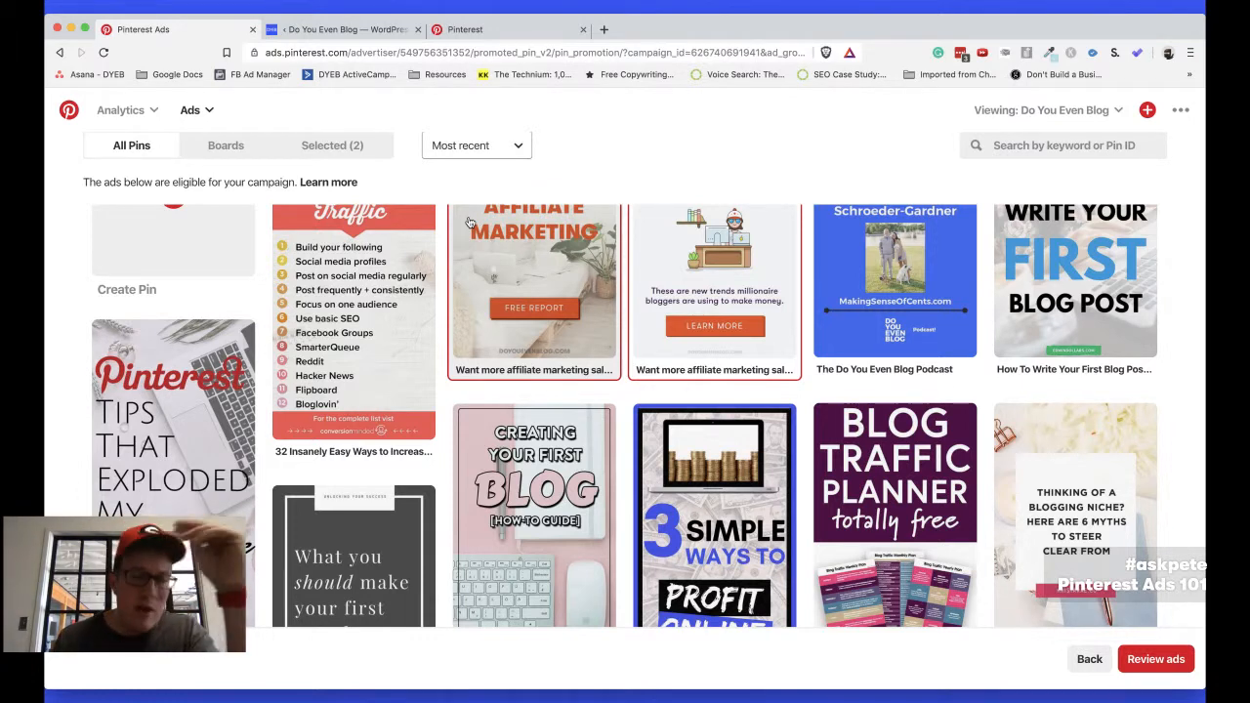
scroll(469, 223, up, 3)
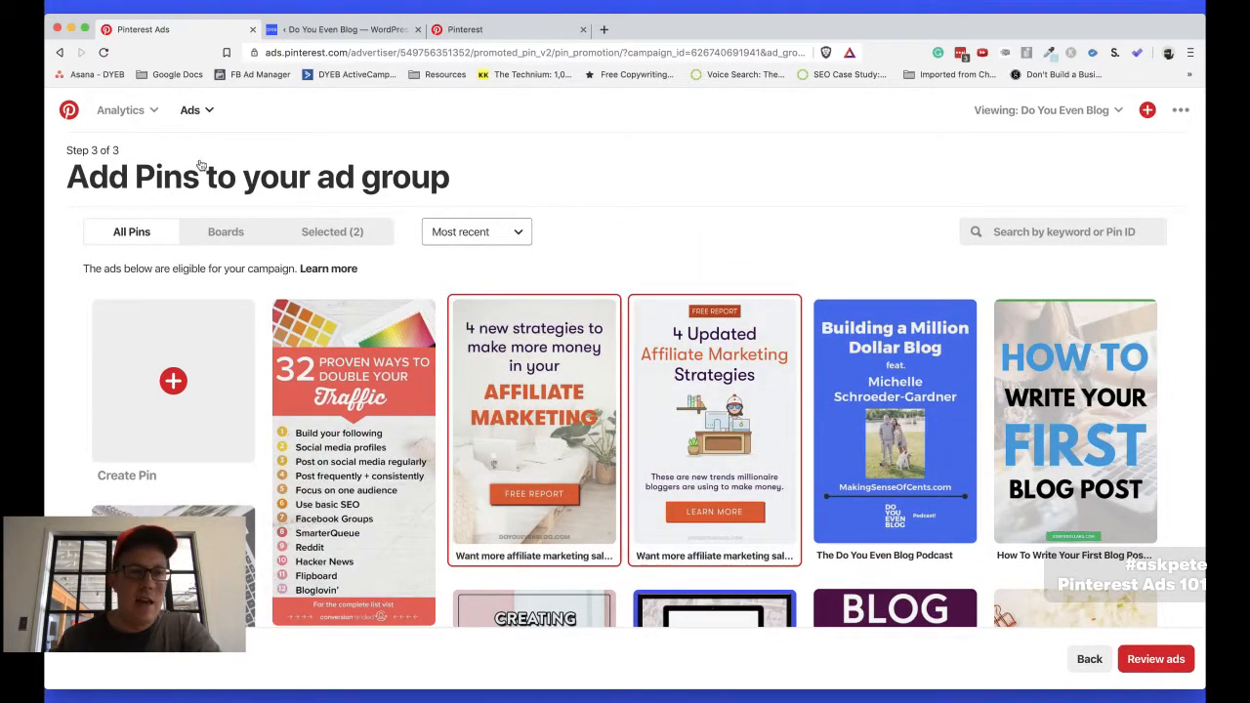
scroll(634, 160, down, 2)
scroll(634, 161, up, 2)
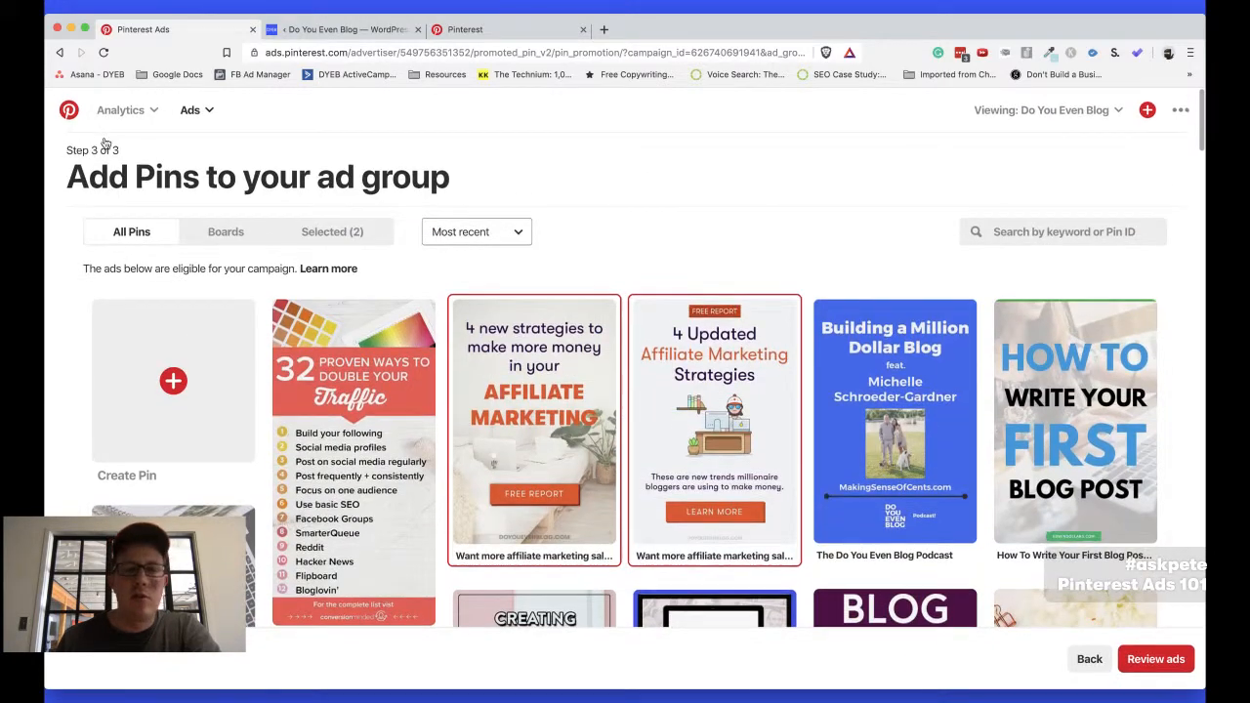
scroll(619, 237, down, 3)
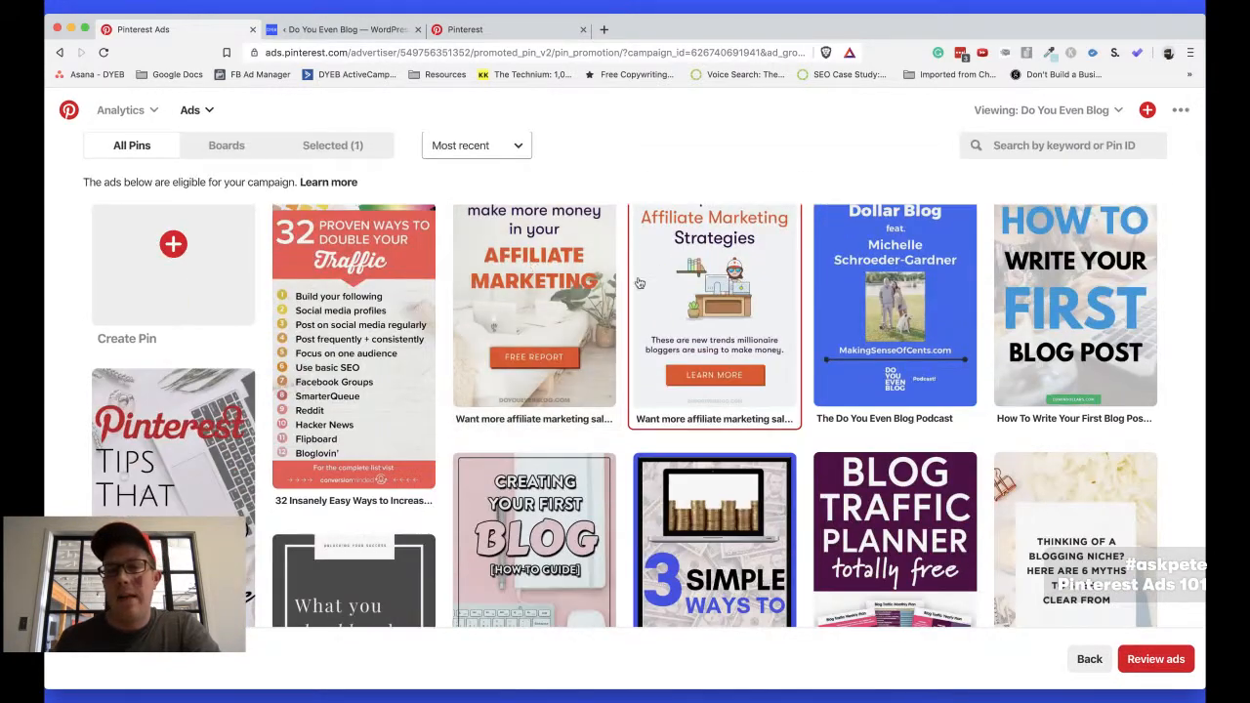
scroll(646, 283, down, 5)
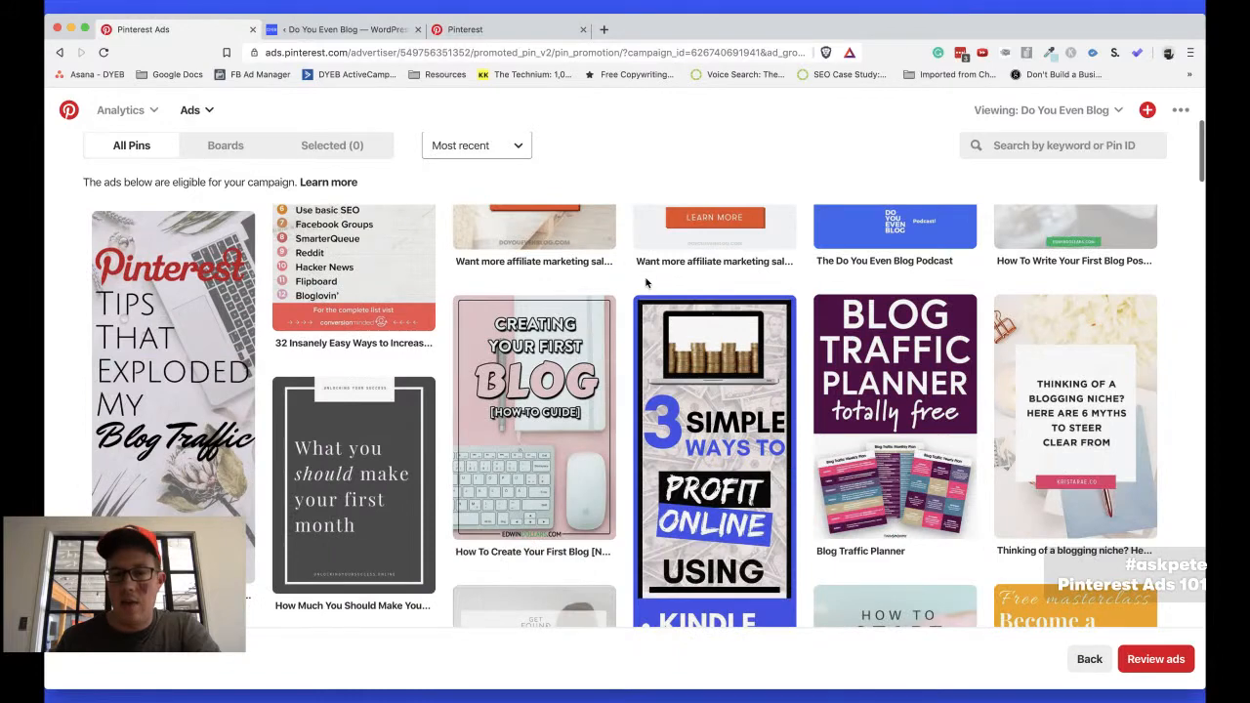
scroll(646, 281, up, 7)
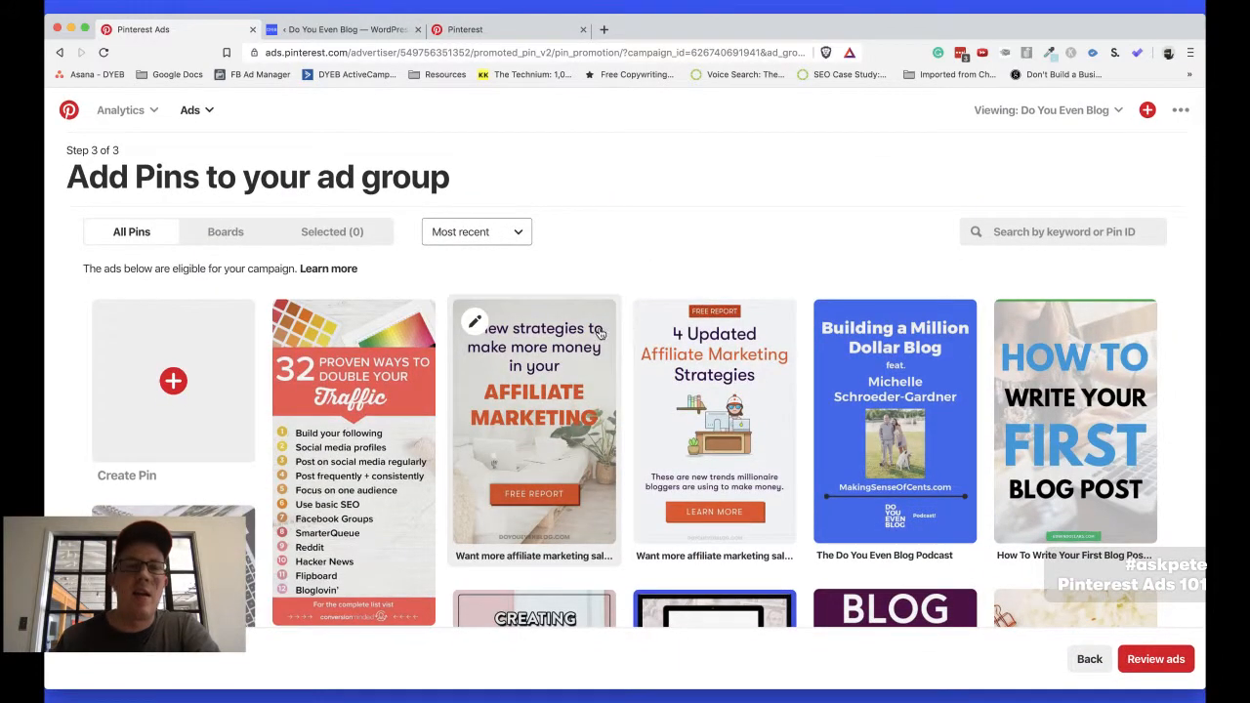
Compare the two affiliate marketing pins and keep only "4 Updated Affiliate Marketing Strategies" selected for the ad group
click(527, 385)
click(703, 410)
click(576, 398)
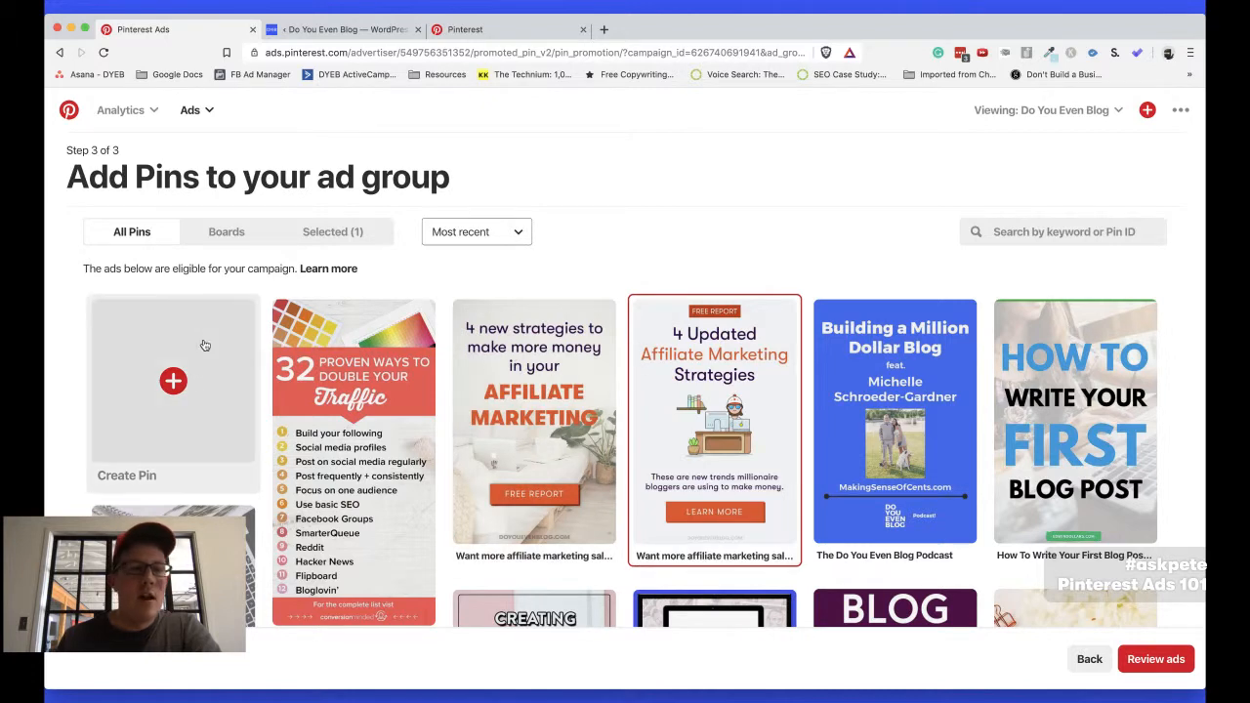
Open the form for creating a new pin and return to the ad group's pin selection
click(157, 418)
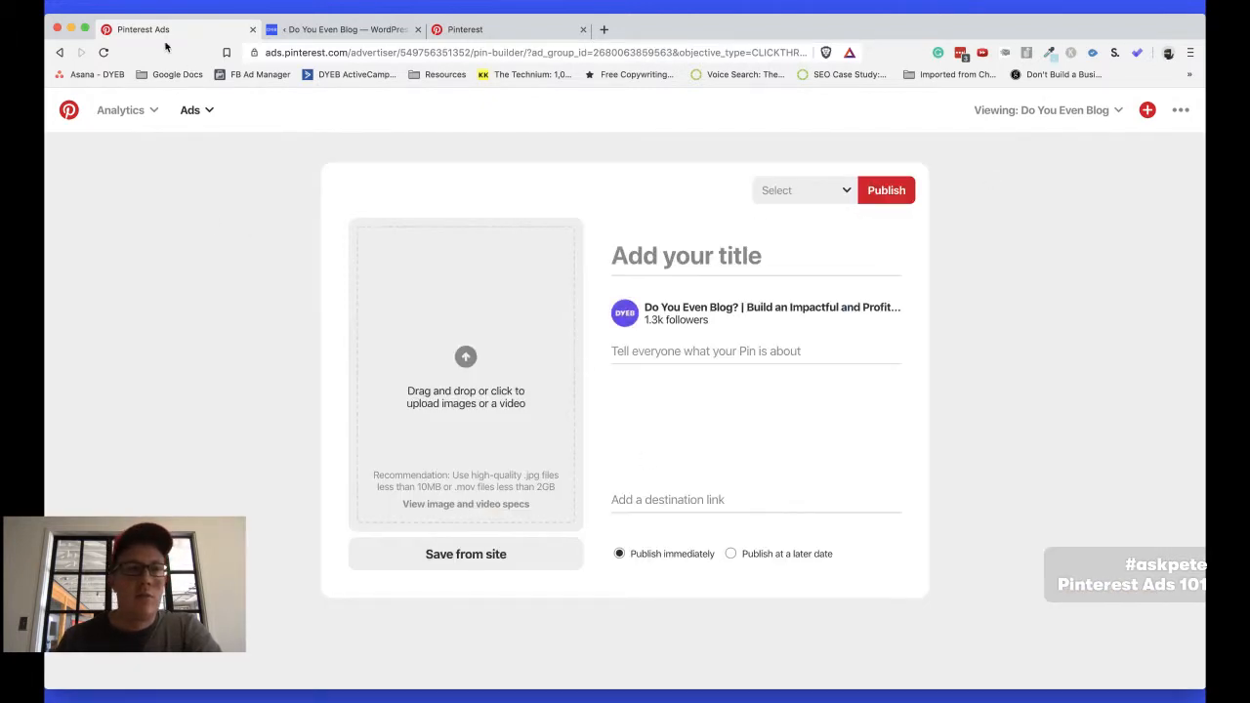
click(60, 51)
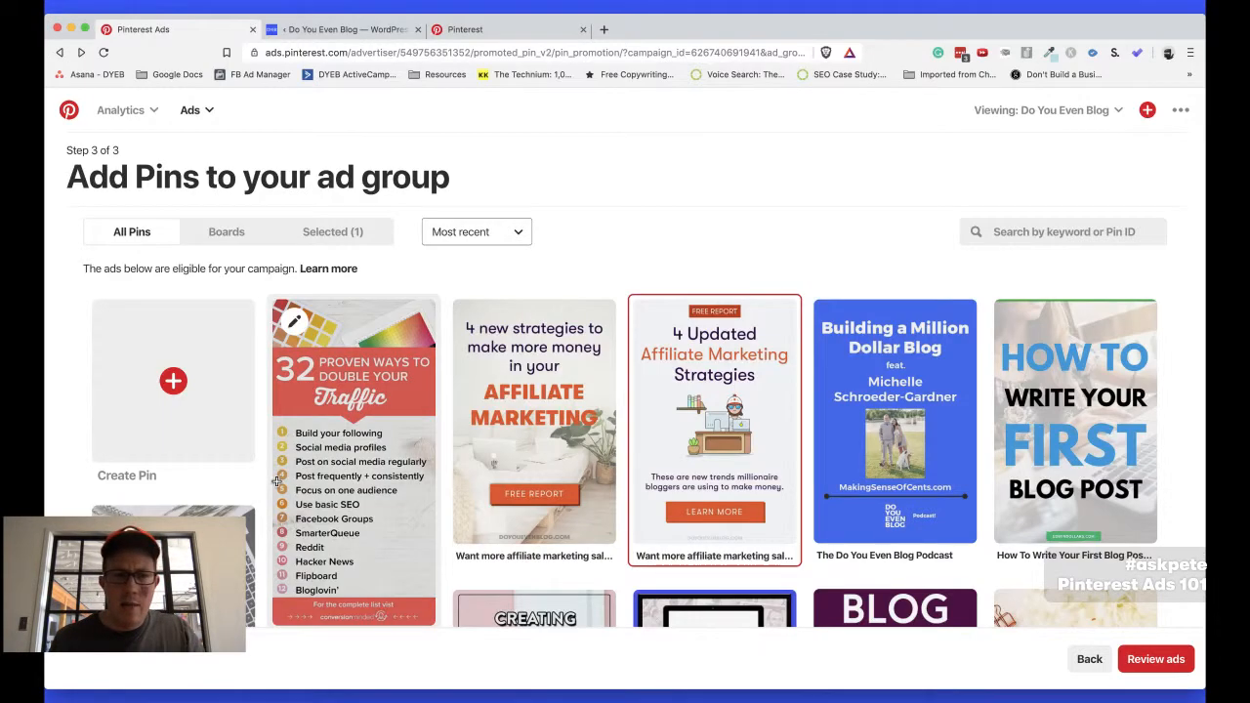
Switch to the "Pinterest ads for bloggers" notes, highlight item 7 on what to split test, and return to the browser
key(super+Tab)
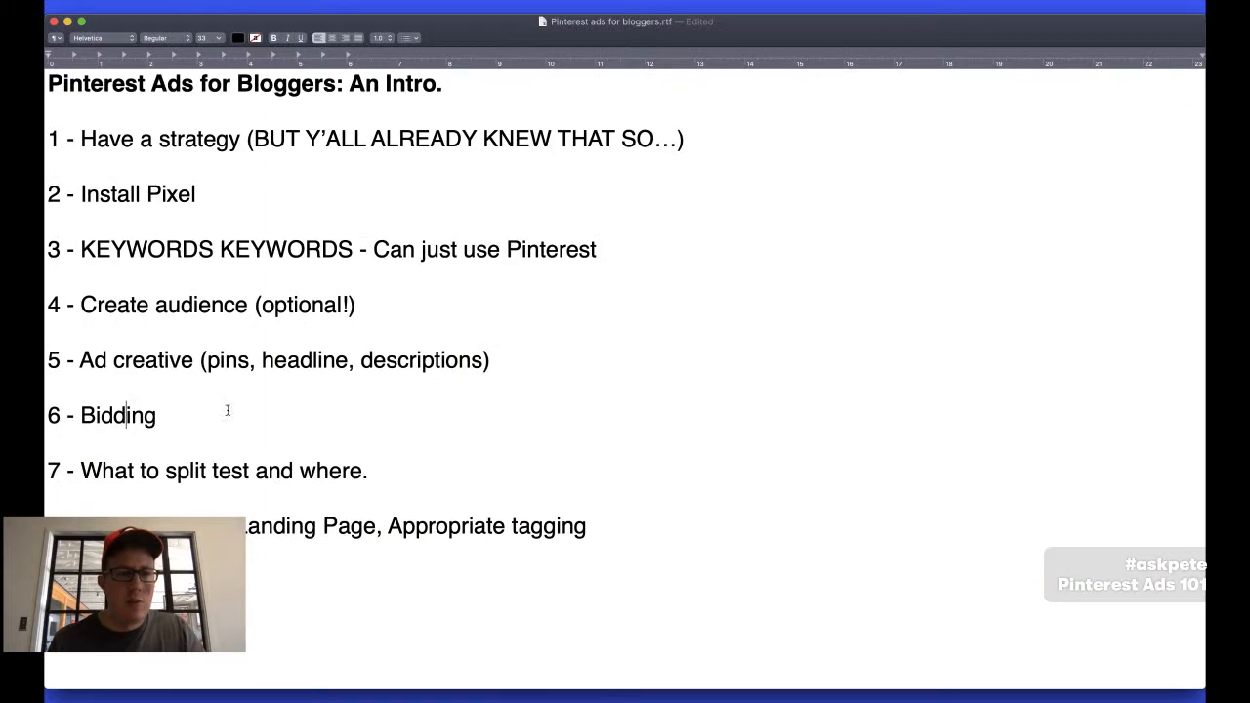
triple_click(142, 473)
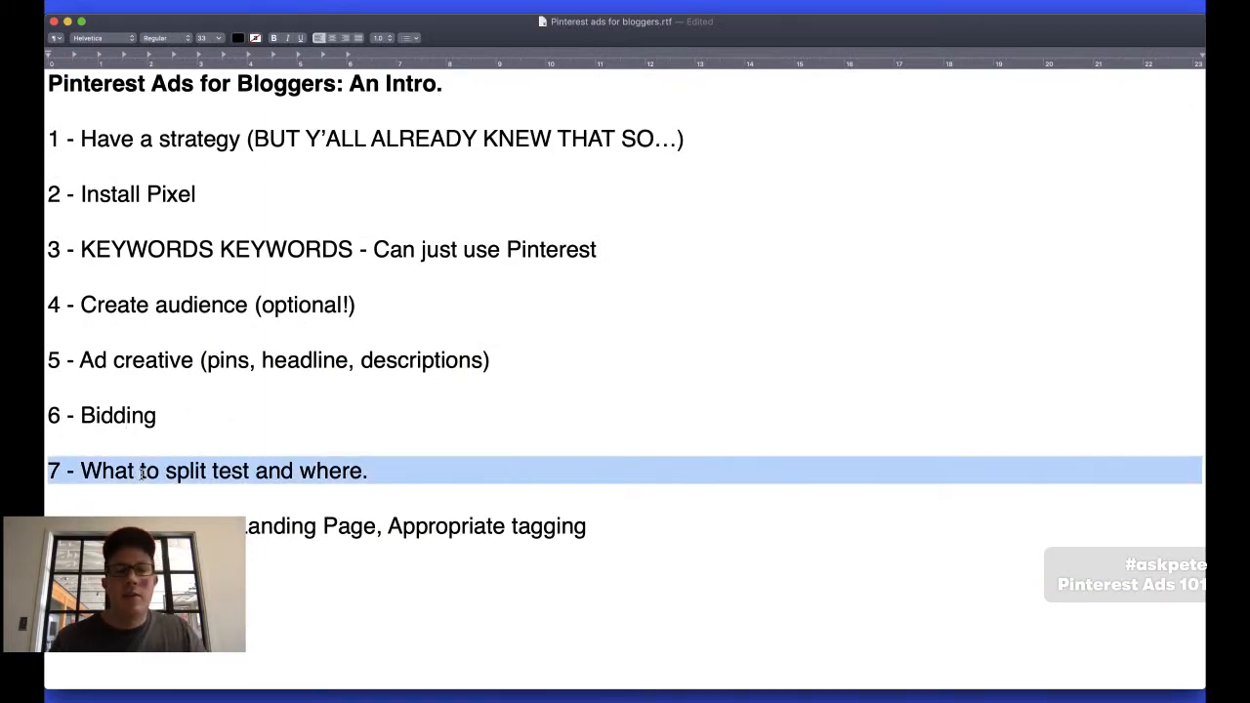
key(super+Tab)
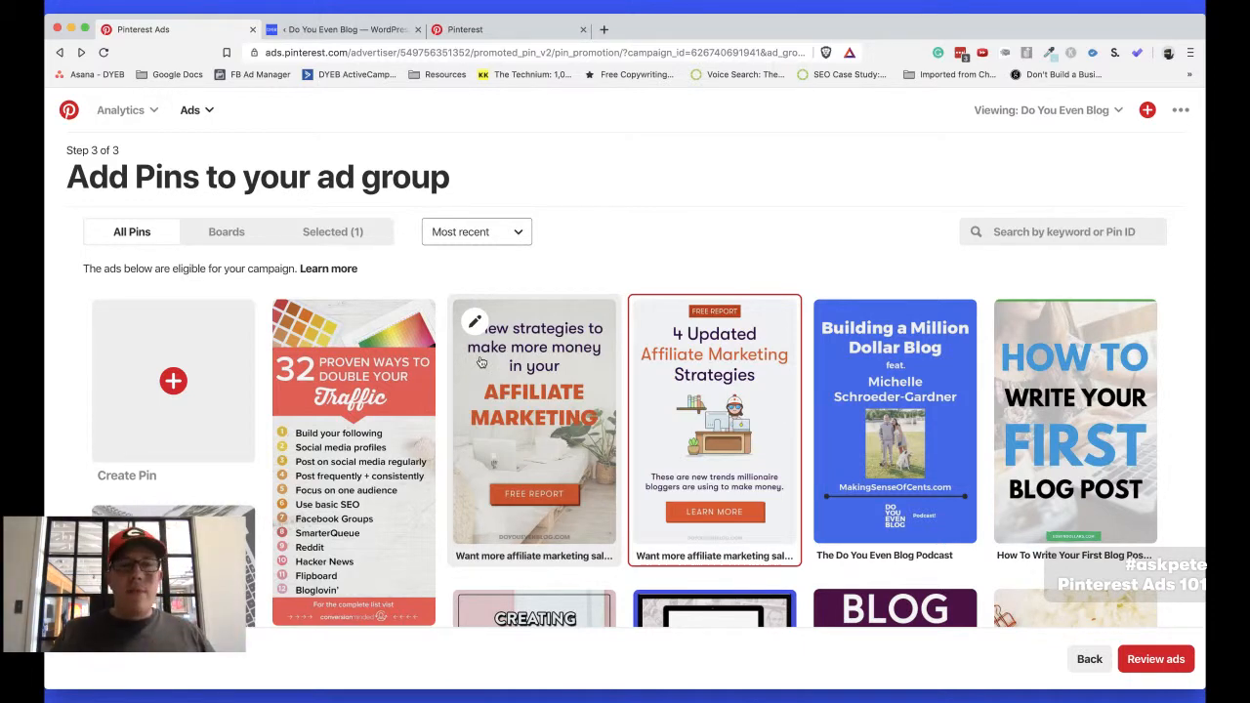
Leave the ad group's pin selection, go to the ads overview and open the report of all traffic campaigns
scroll(300, 256, down, 10)
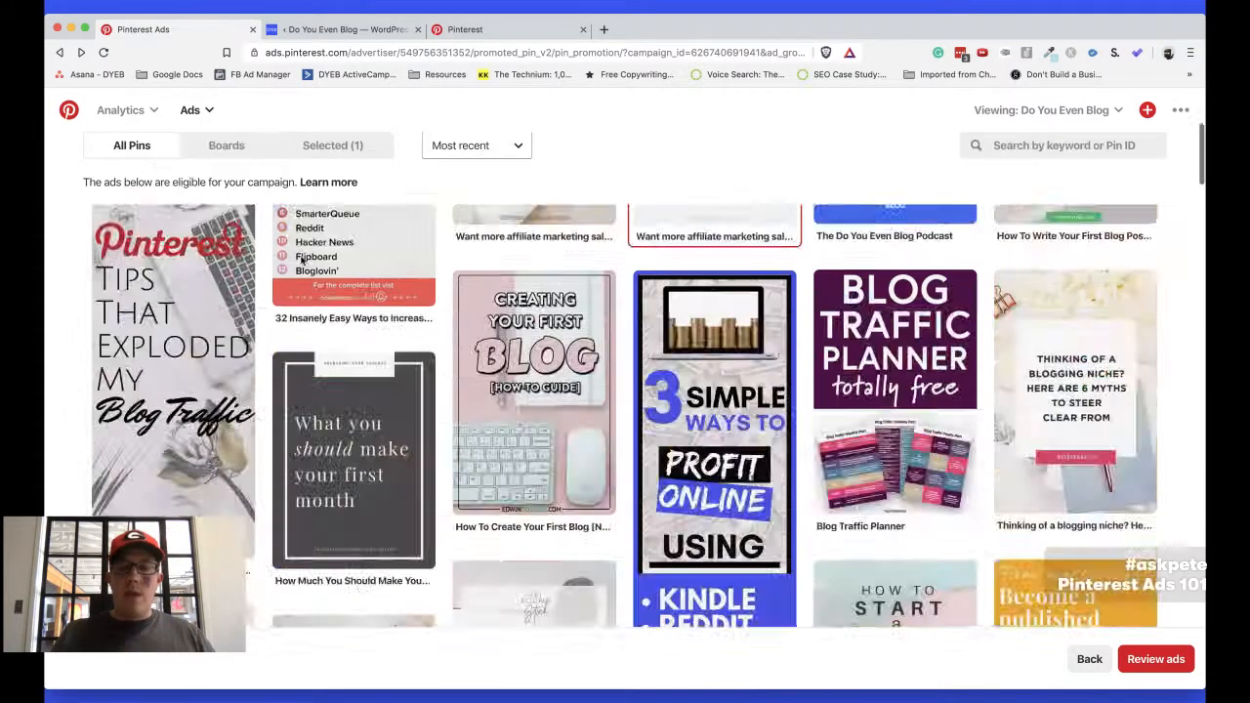
click(1090, 659)
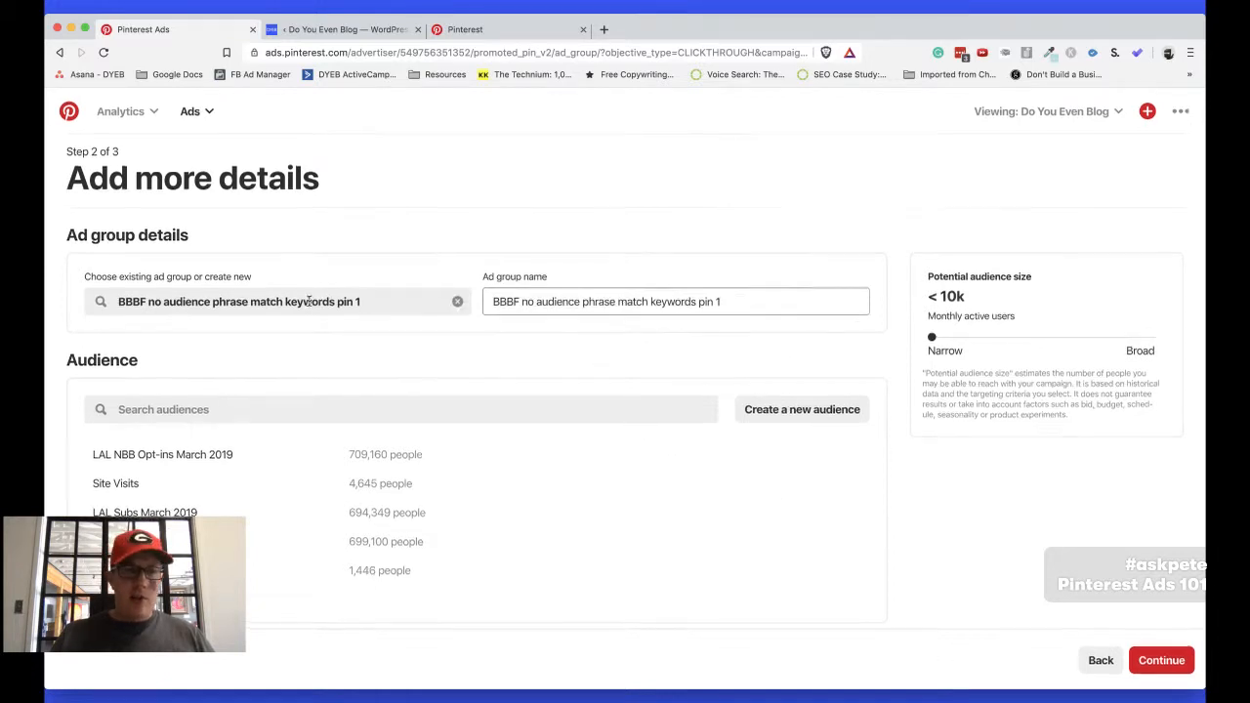
click(195, 111)
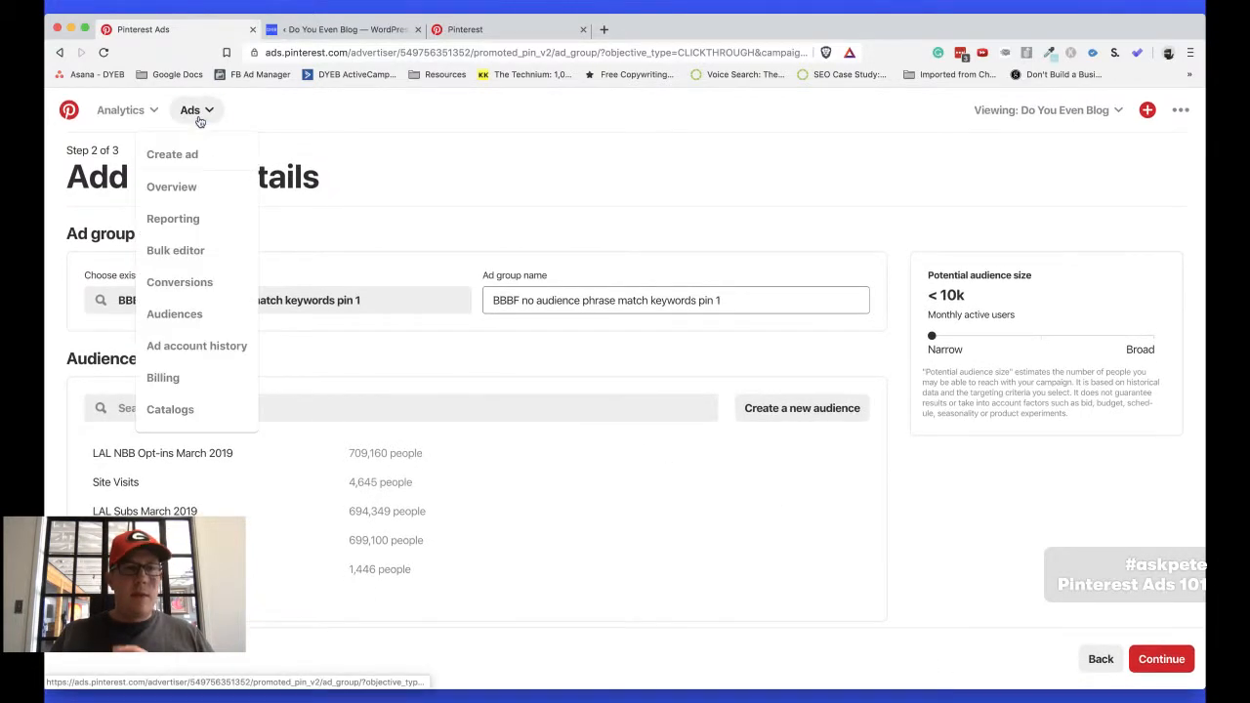
click(172, 186)
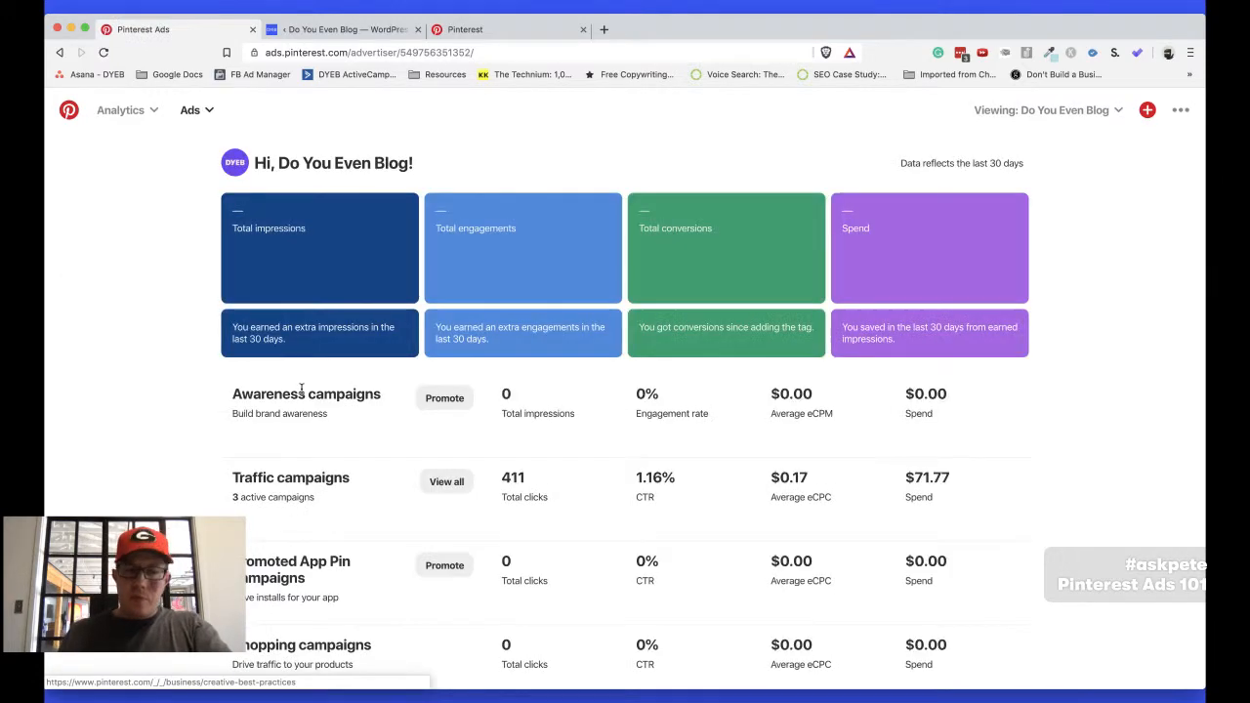
click(446, 482)
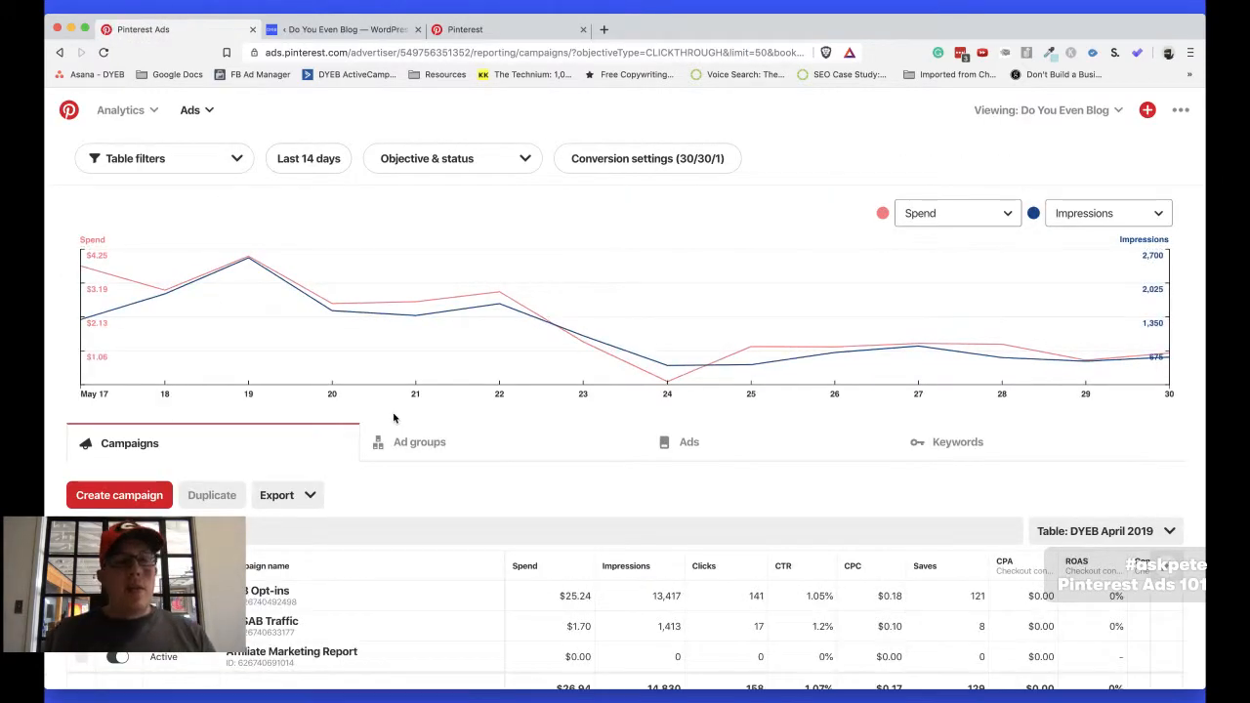
scroll(394, 415, down, 3)
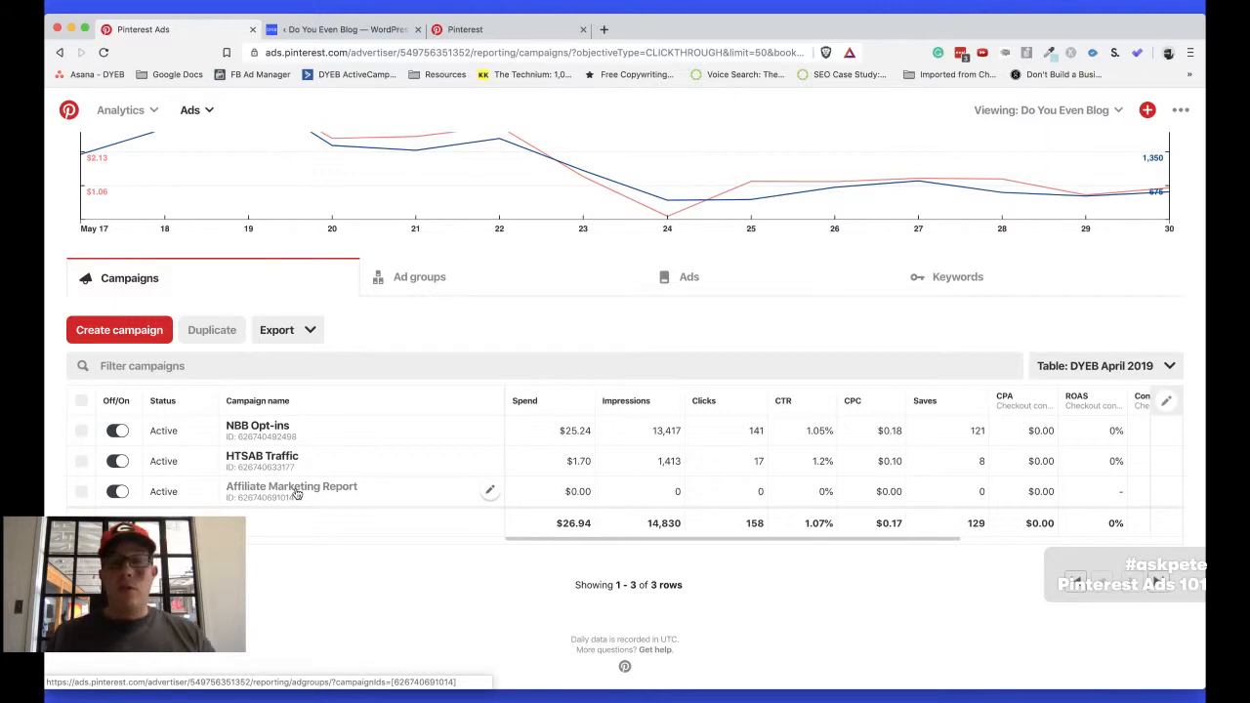
scroll(295, 495, up, 4)
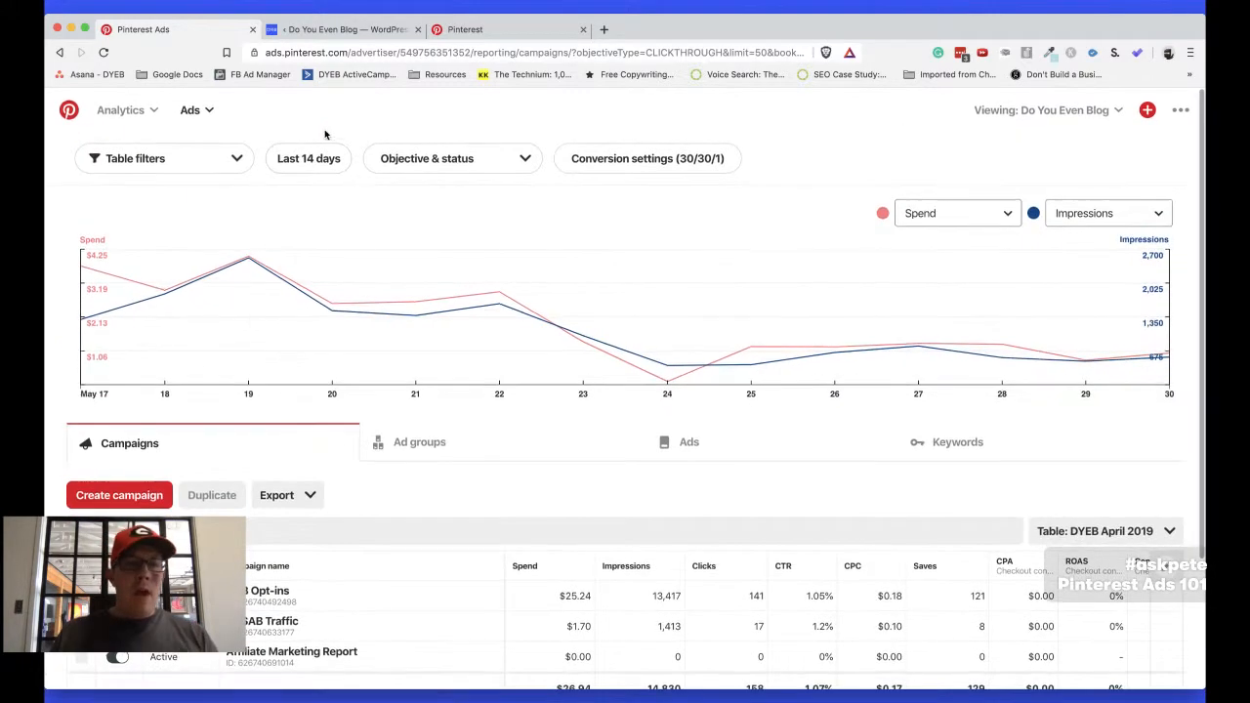
Set the report to the last 30 days and include all campaign statuses and all ad group statuses
click(303, 159)
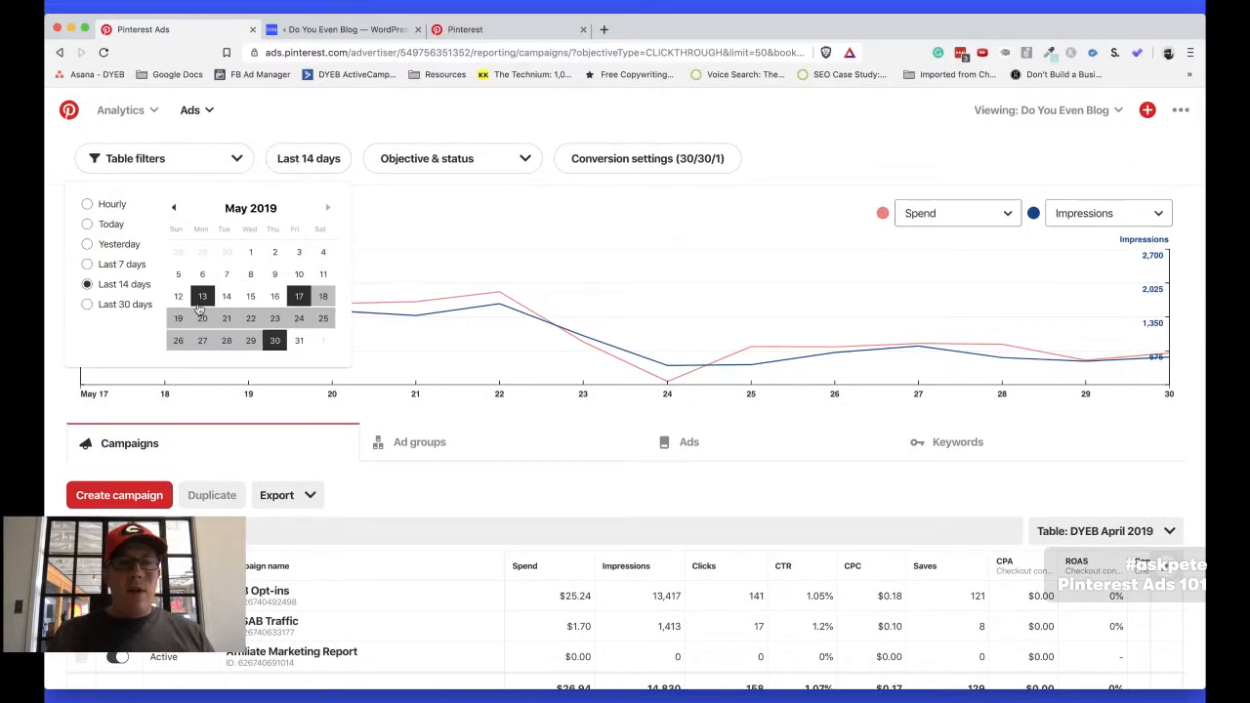
click(125, 305)
click(488, 168)
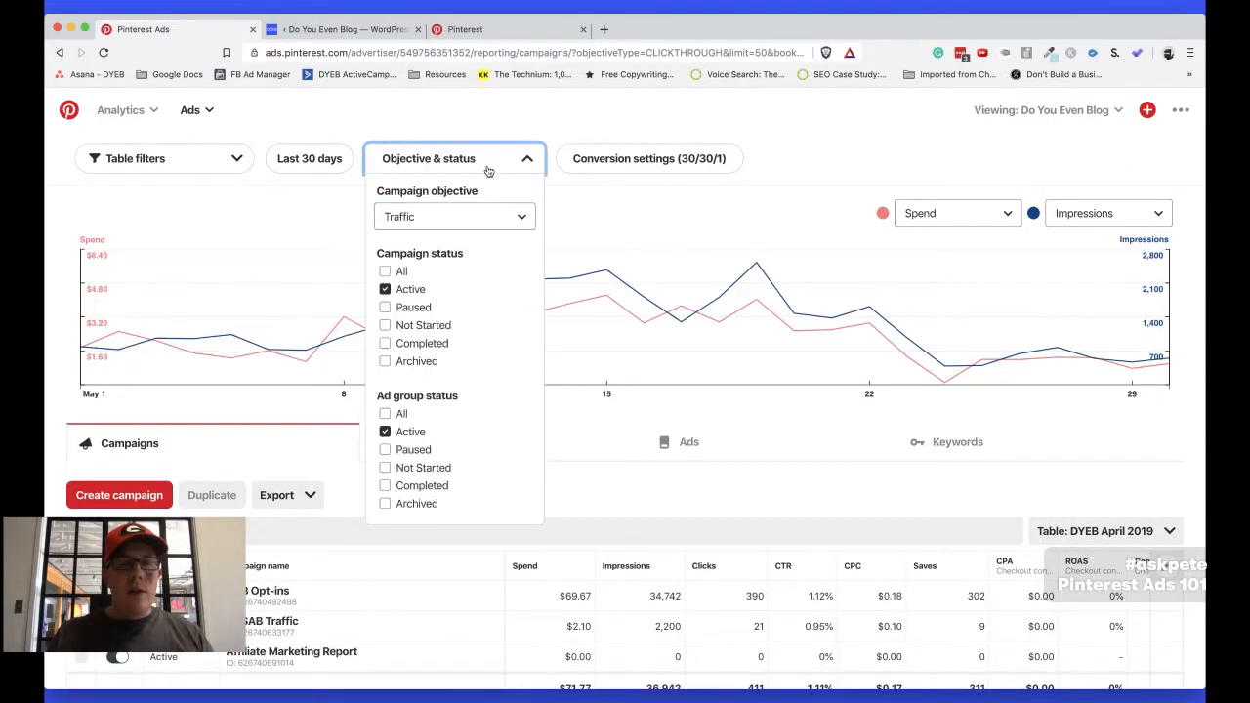
click(396, 270)
click(386, 413)
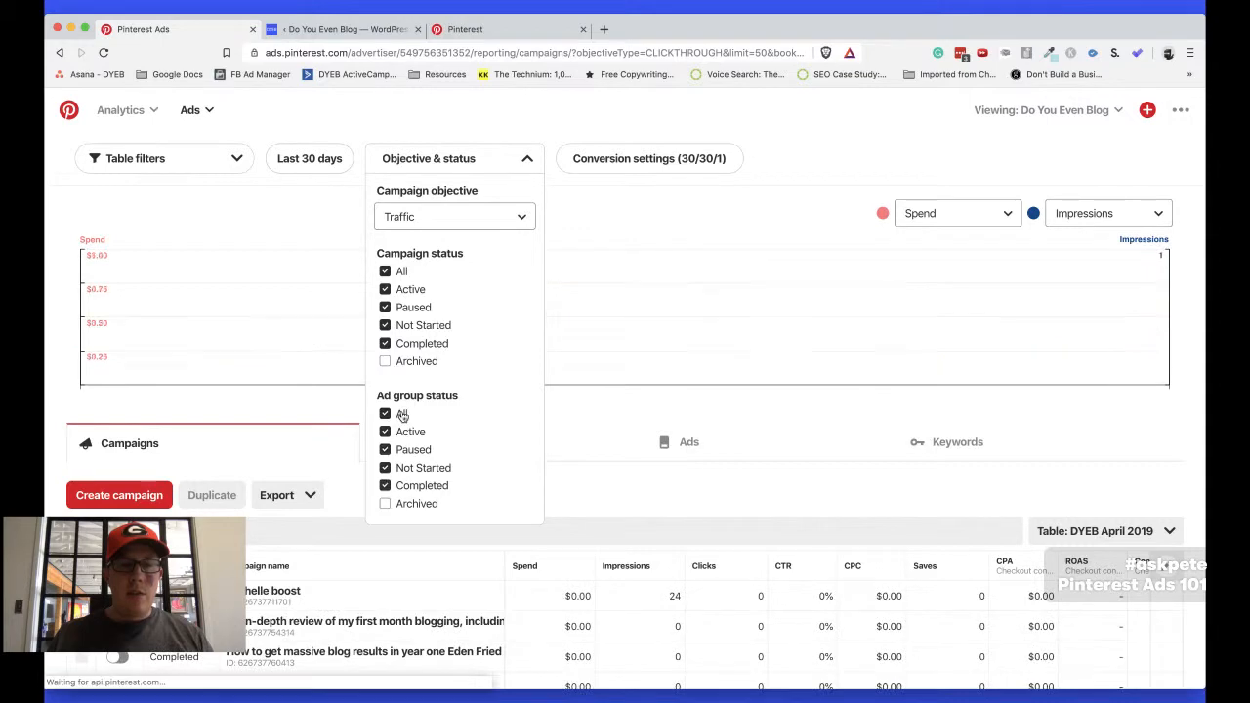
scroll(652, 403, down, 3)
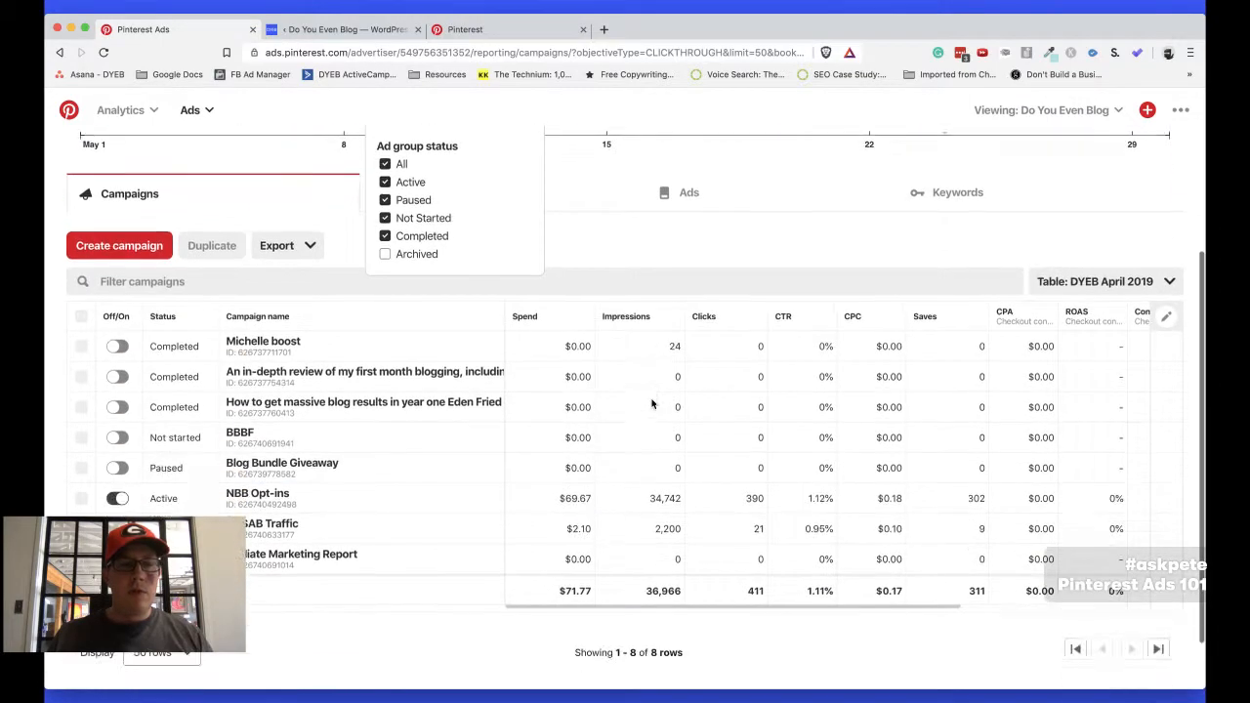
Open the NBB Opt-ins campaign and compare its ad groups' budgets, bids, spend, clicks, saves and signup conversions
click(254, 496)
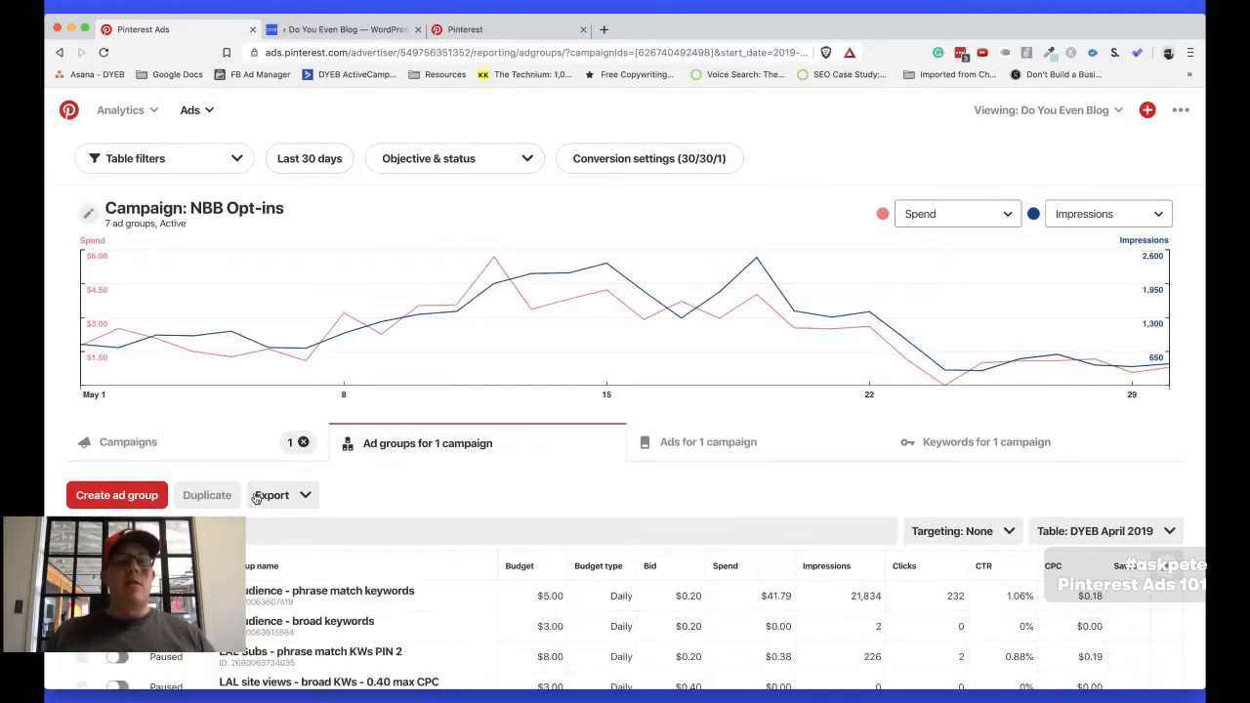
scroll(393, 515, down, 2)
scroll(393, 514, down, 4)
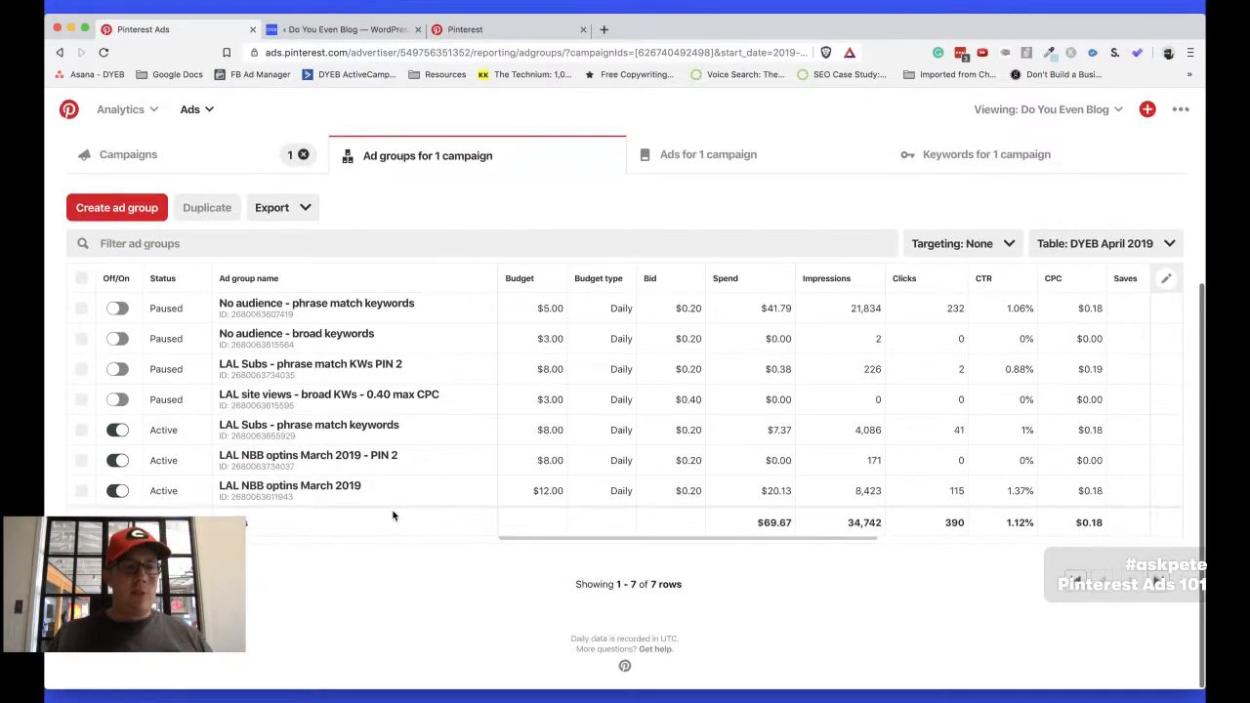
scroll(865, 371, right, 5)
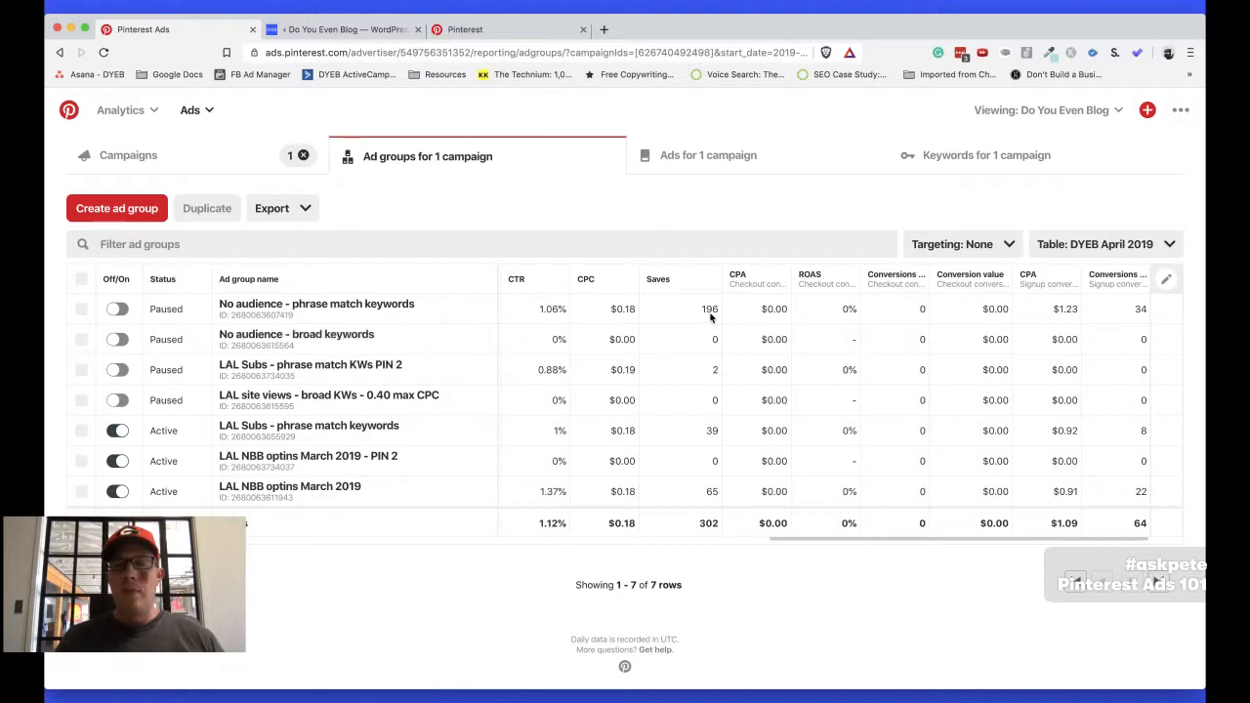
scroll(710, 316, left, 10)
scroll(710, 316, right, 10)
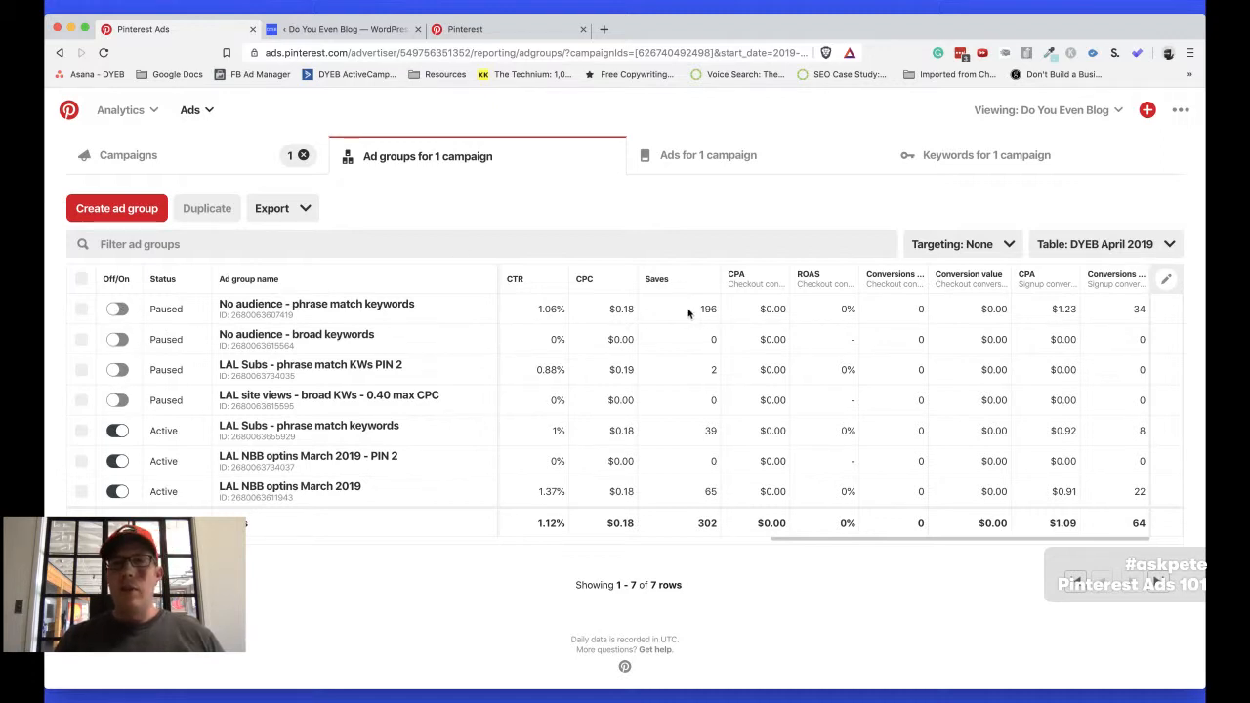
scroll(691, 312, left, 10)
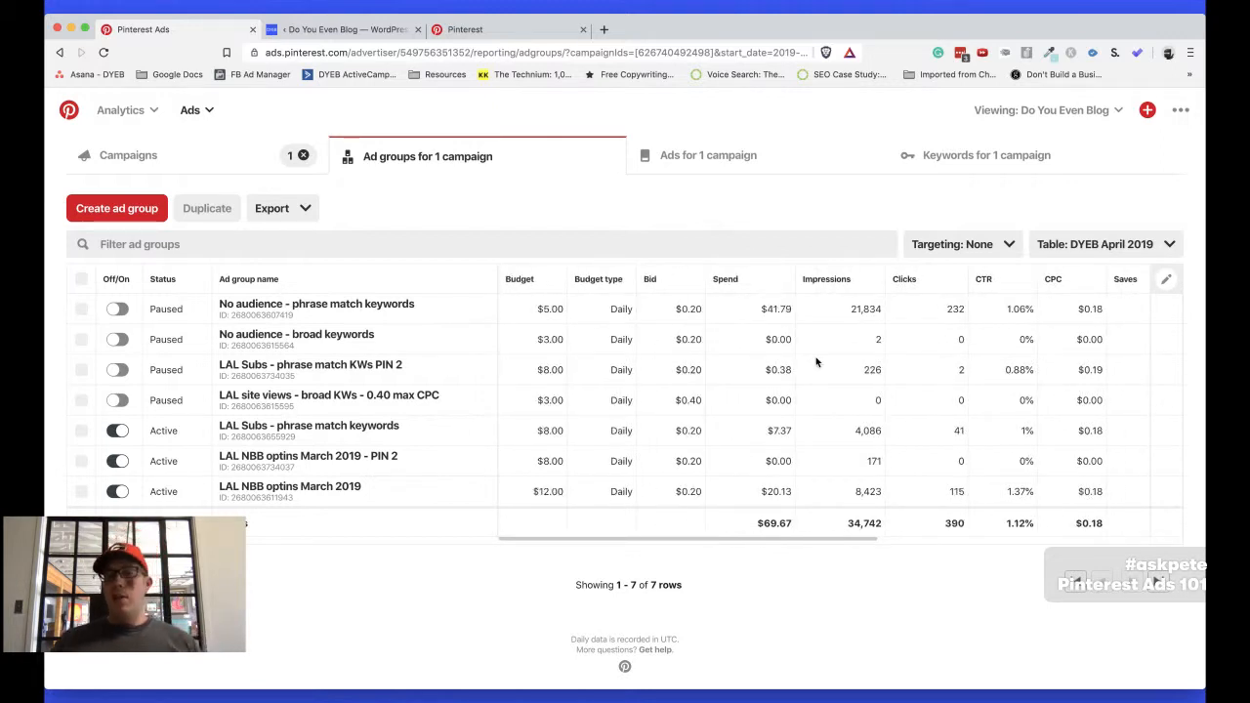
scroll(960, 349, right, 8)
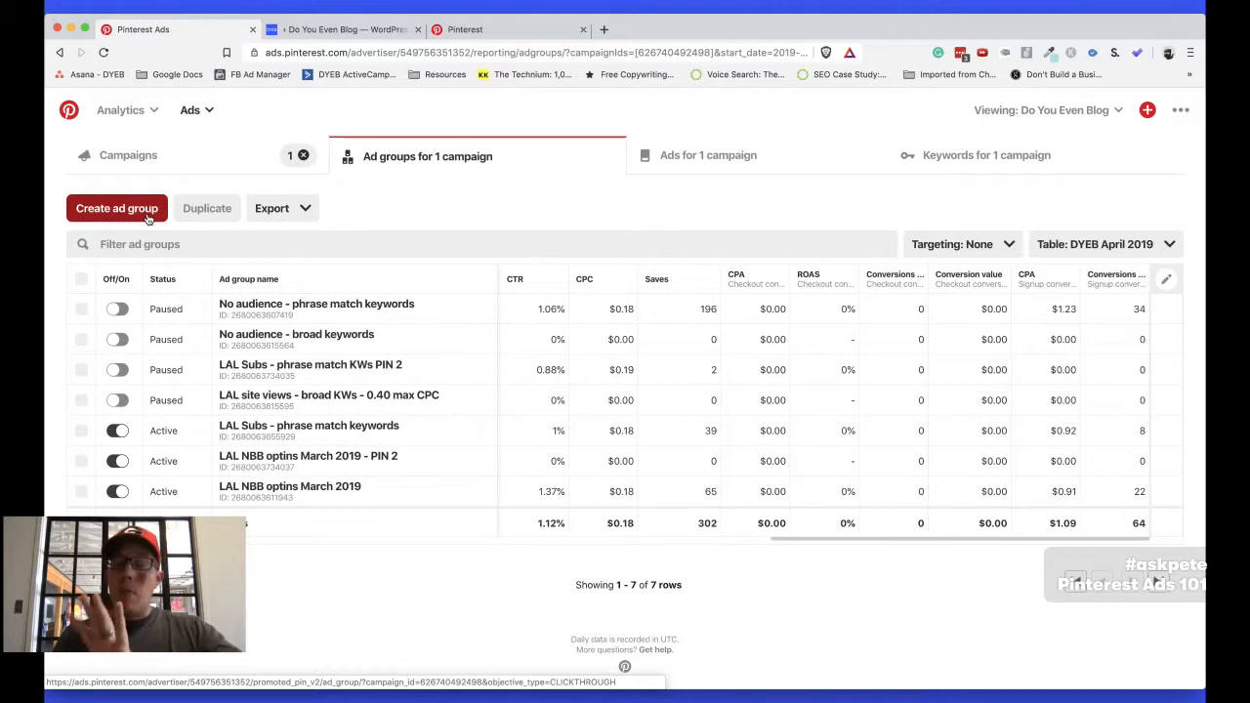
Look over the individual ads of the NBB Opt-ins campaign, return to its ad groups and review that list
scroll(238, 274, up, 3)
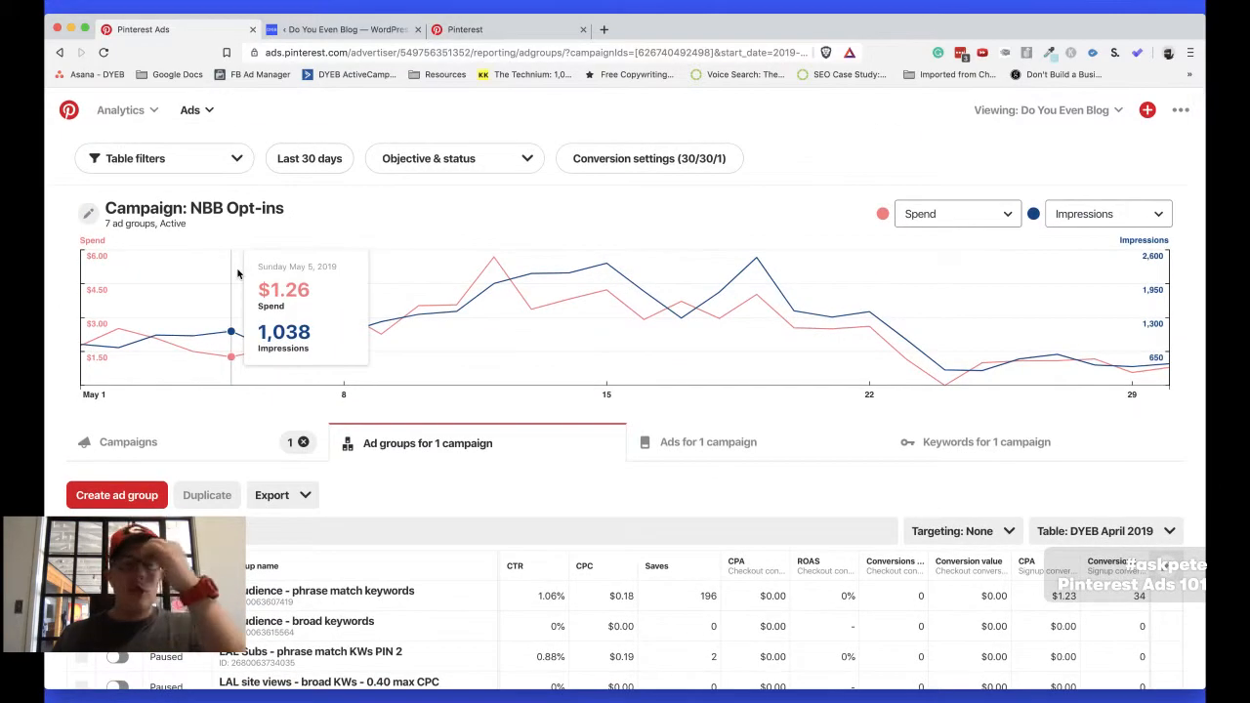
click(720, 454)
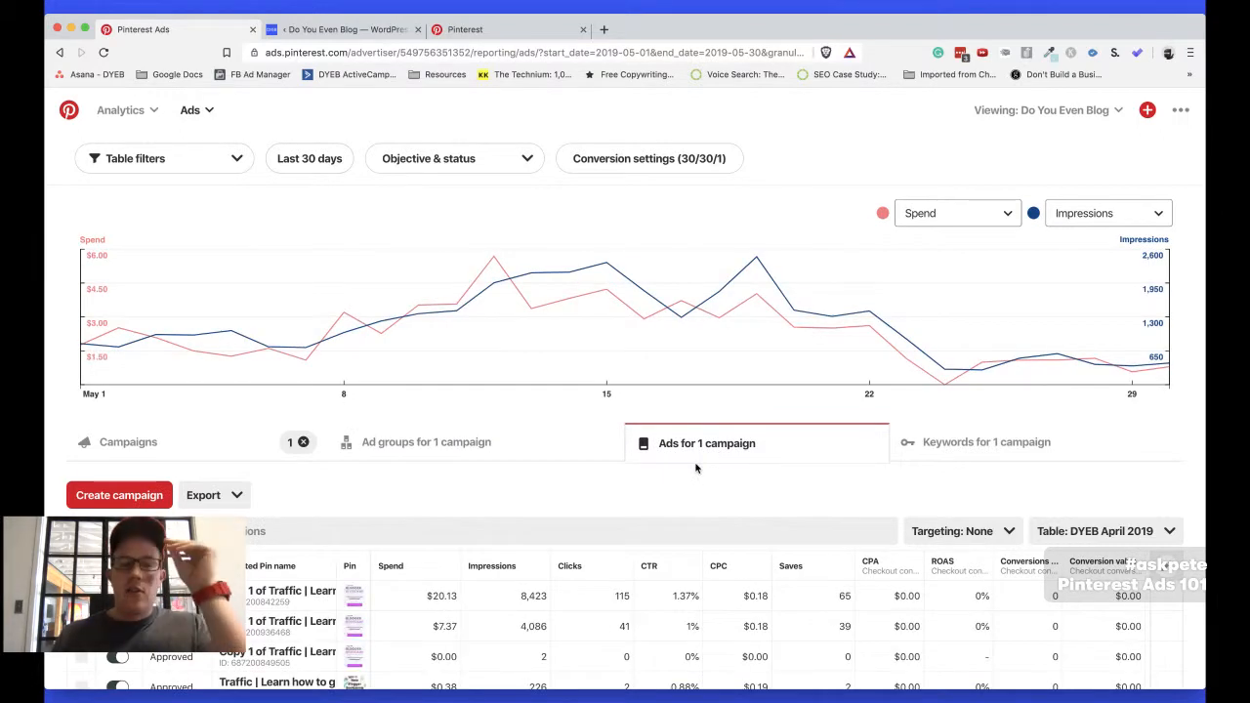
scroll(530, 416, down, 3)
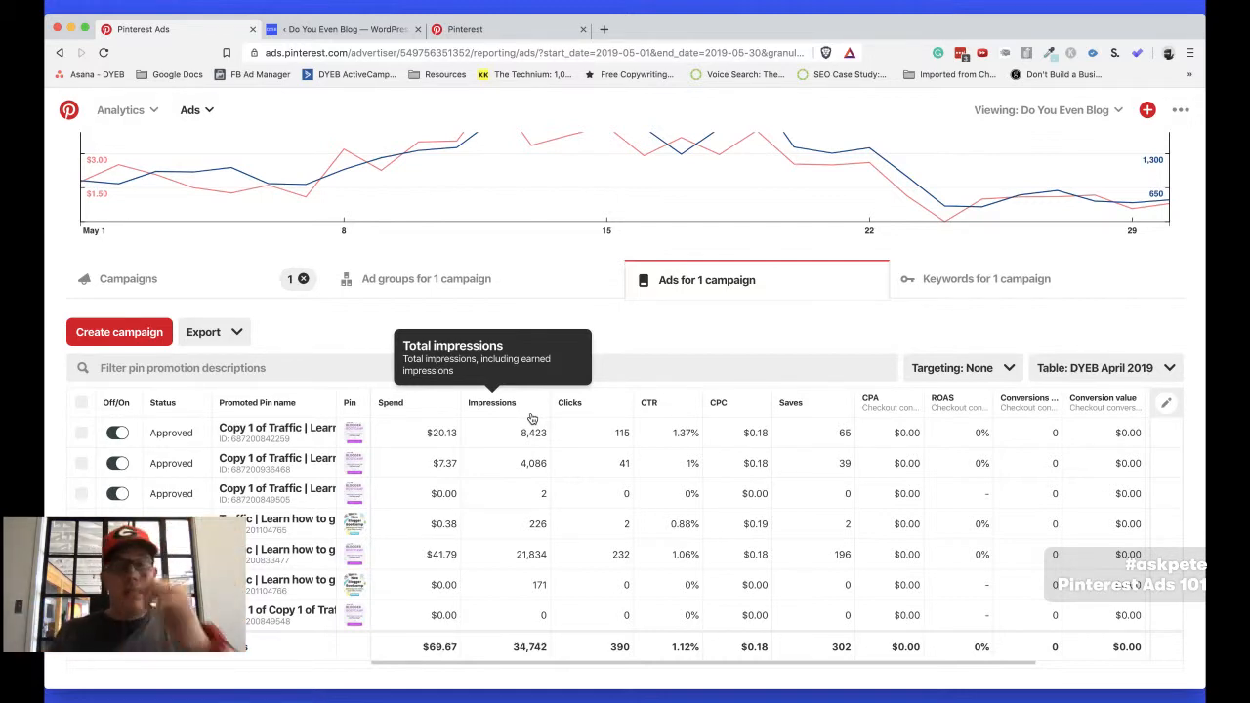
scroll(430, 469, up, 3)
click(415, 445)
scroll(342, 444, down, 4)
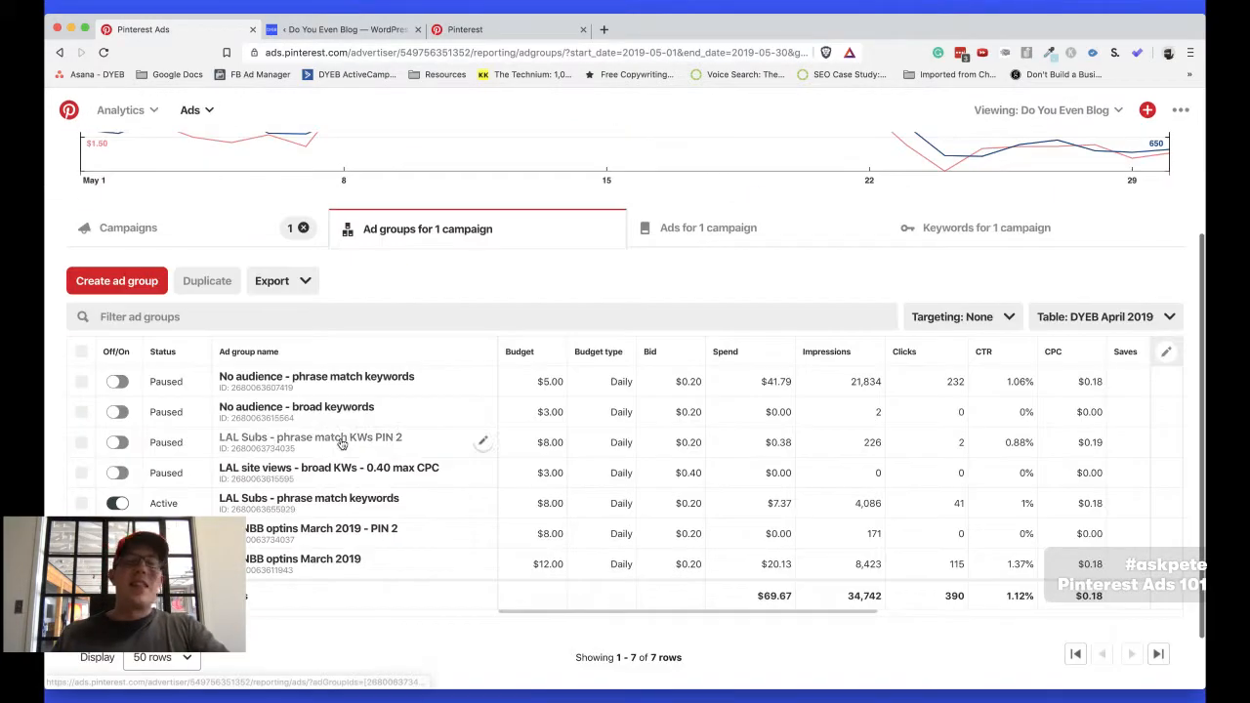
scroll(341, 444, up, 4)
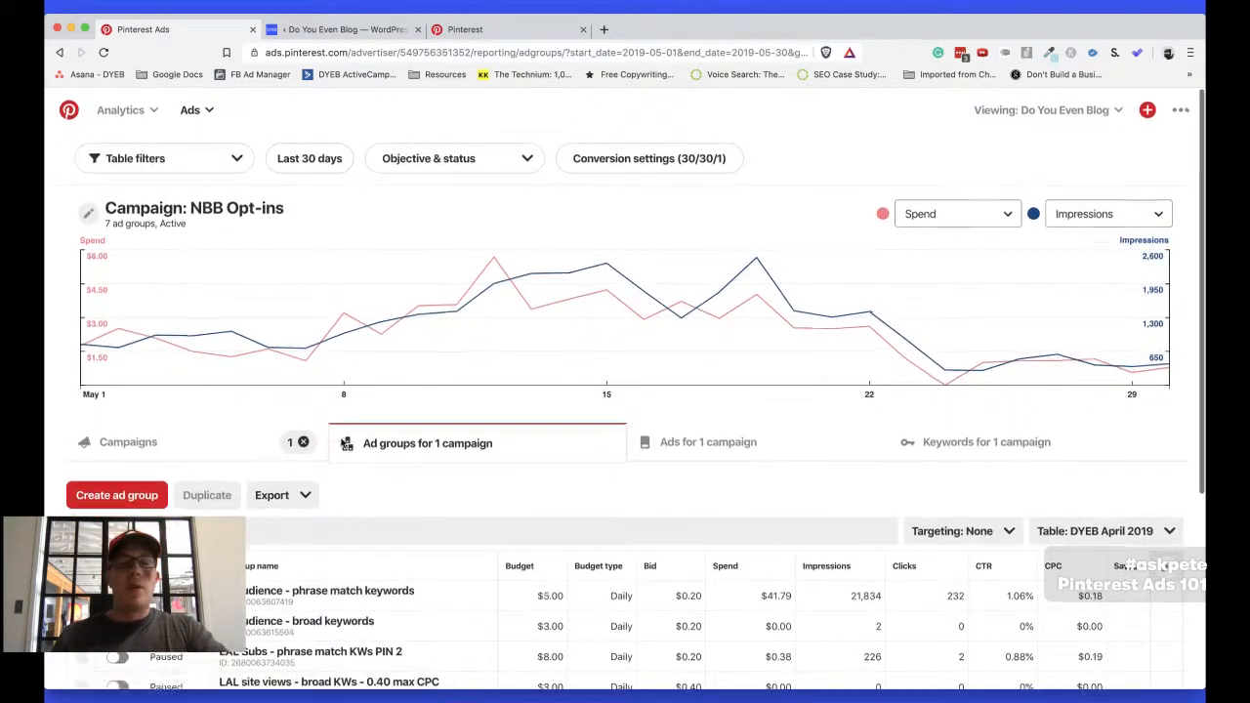
scroll(340, 444, down, 2)
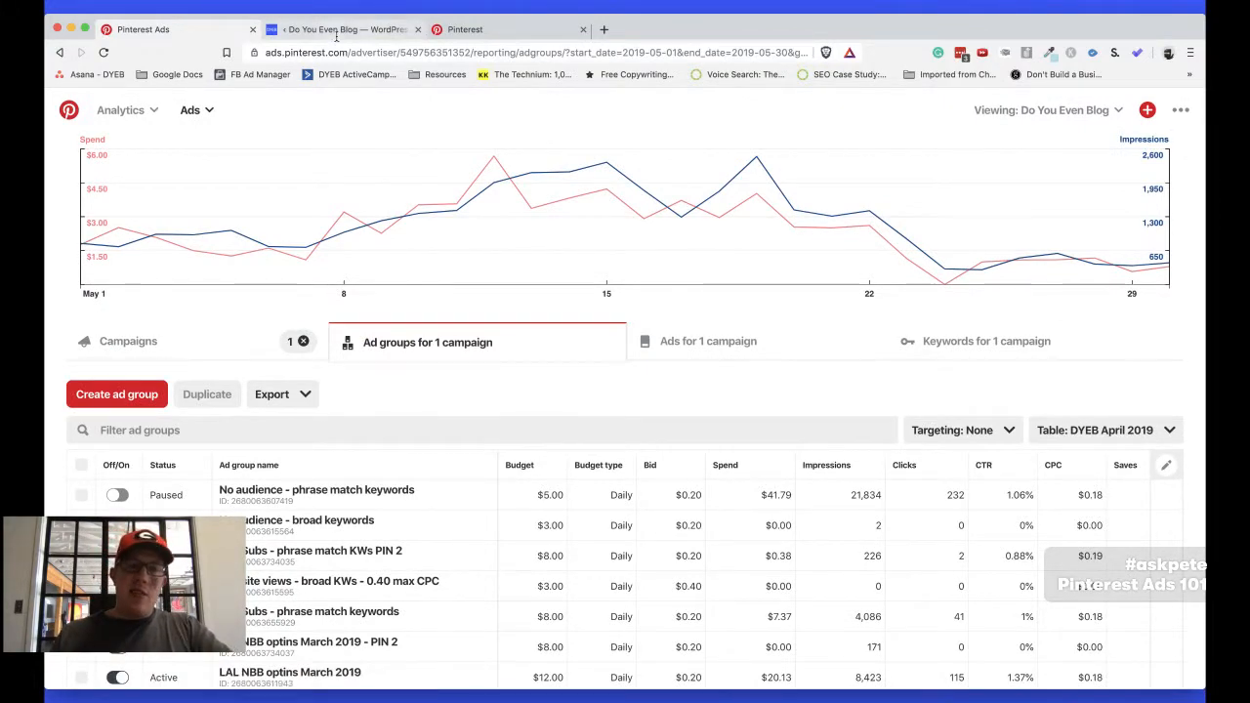
scroll(495, 398, down, 4)
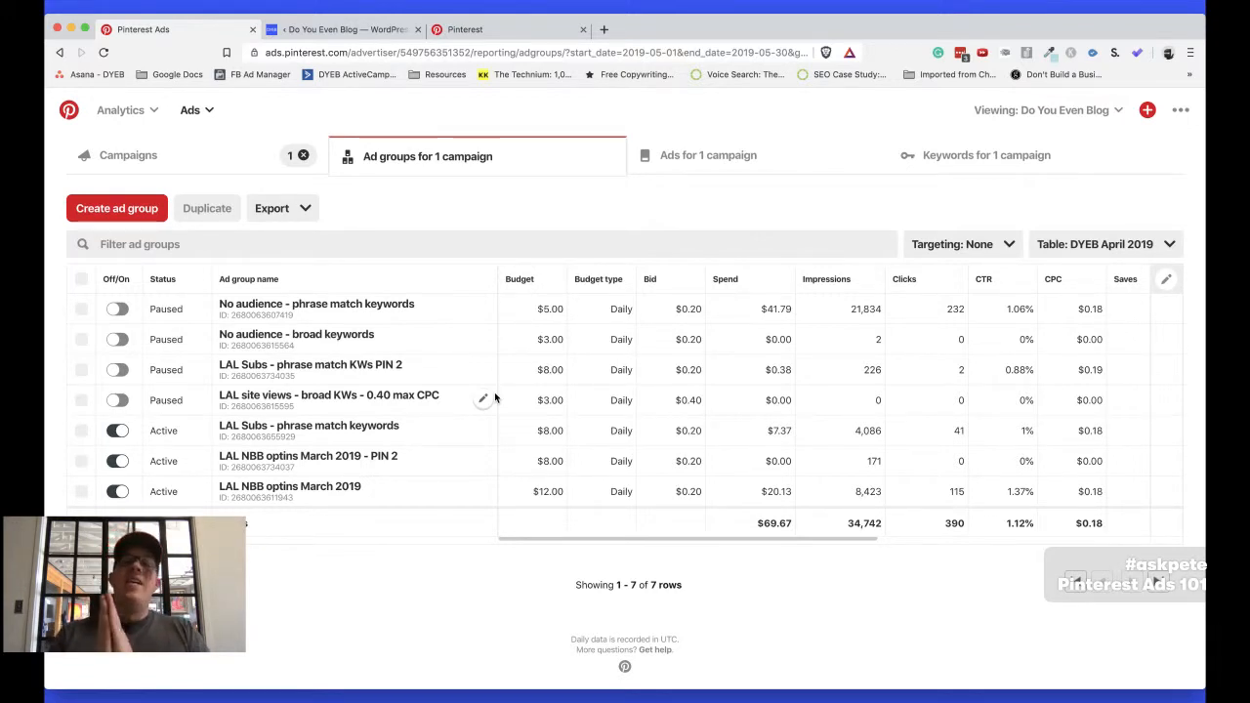
Switch to the "Pinterest ads for bloggers" notes, highlight "tagging" in the last item, and return to the browser
key(super+Tab)
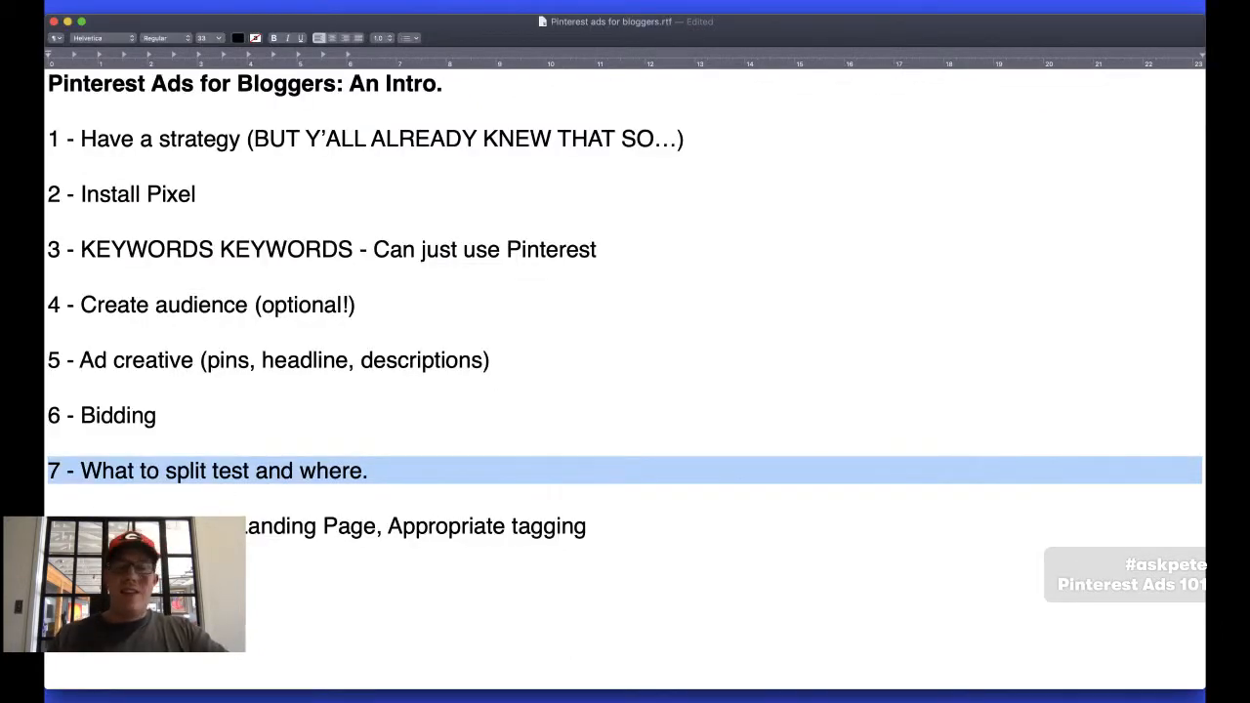
double_click(429, 527)
click(544, 527)
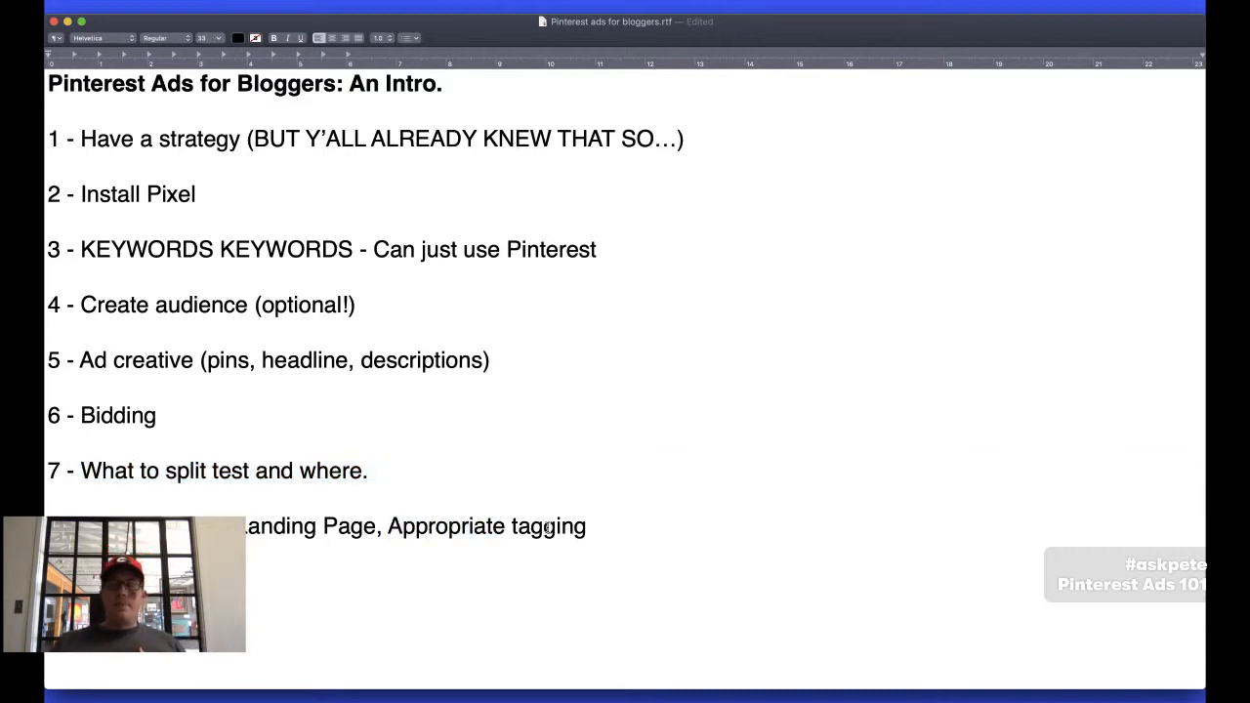
double_click(547, 527)
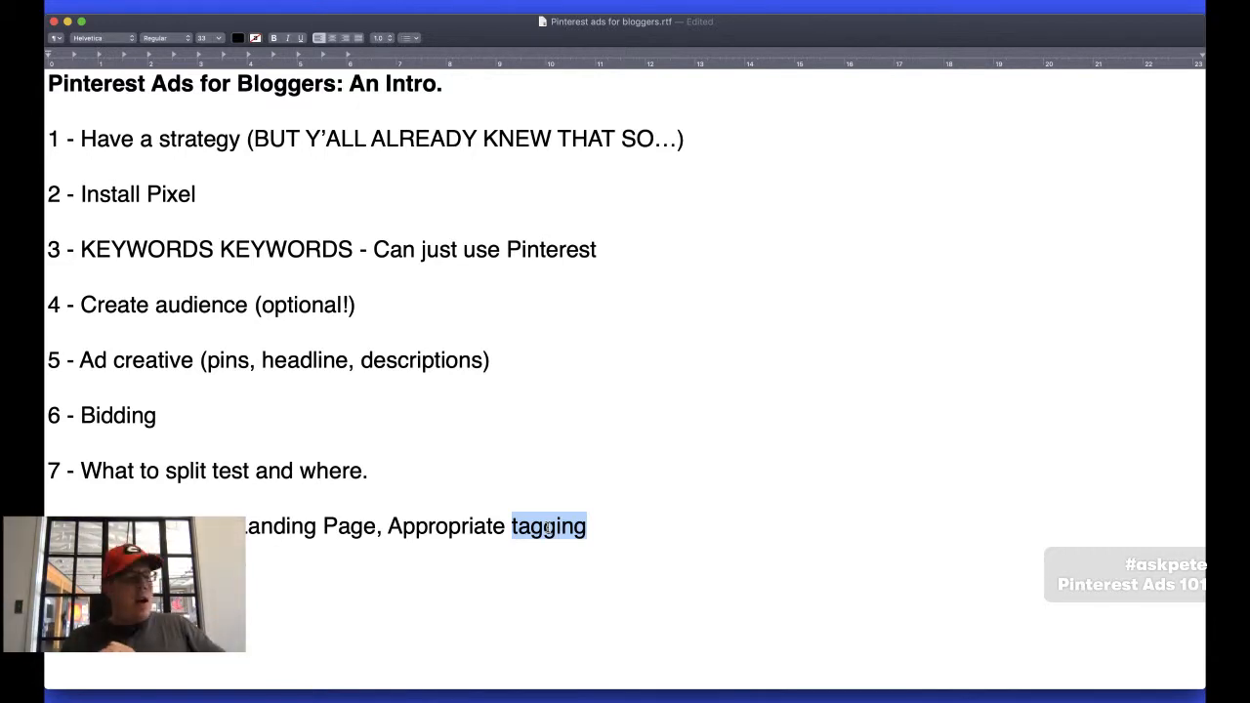
key(super+Tab)
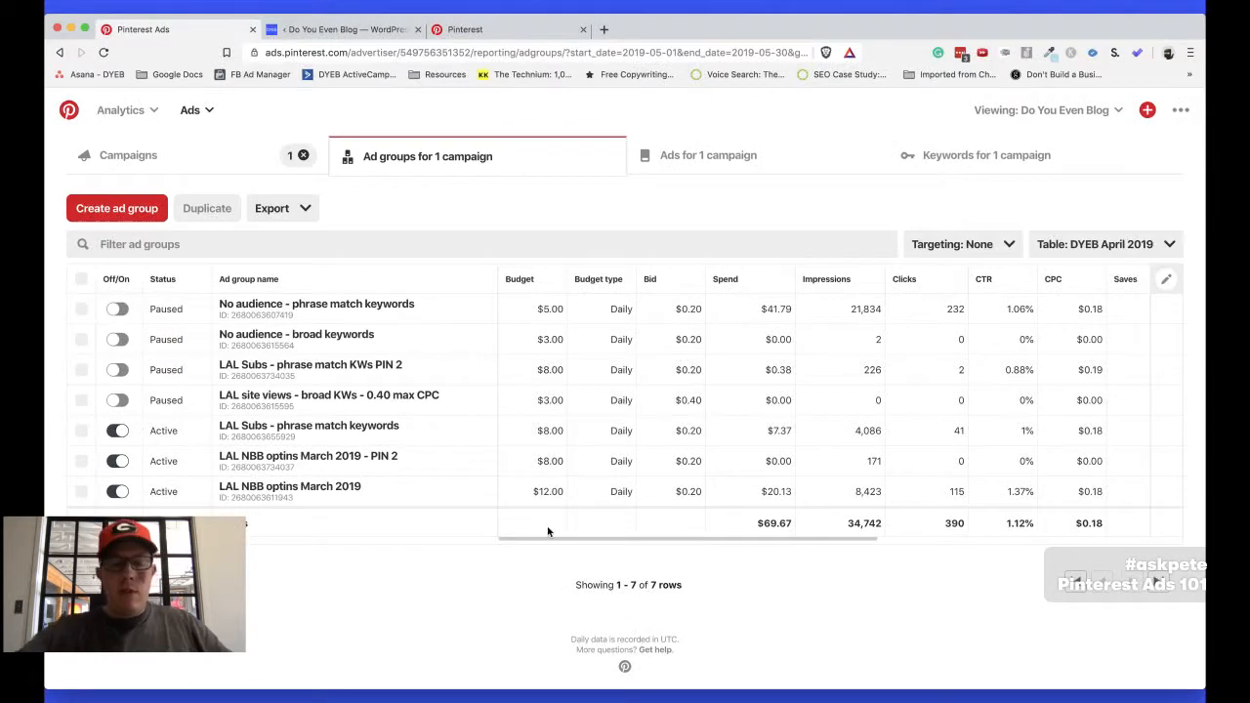
Open the bookmarked DYEB ActiveCampaign site in a new browser tab and open the Affiliate Marketing Report automation
key(super+t)
click(352, 76)
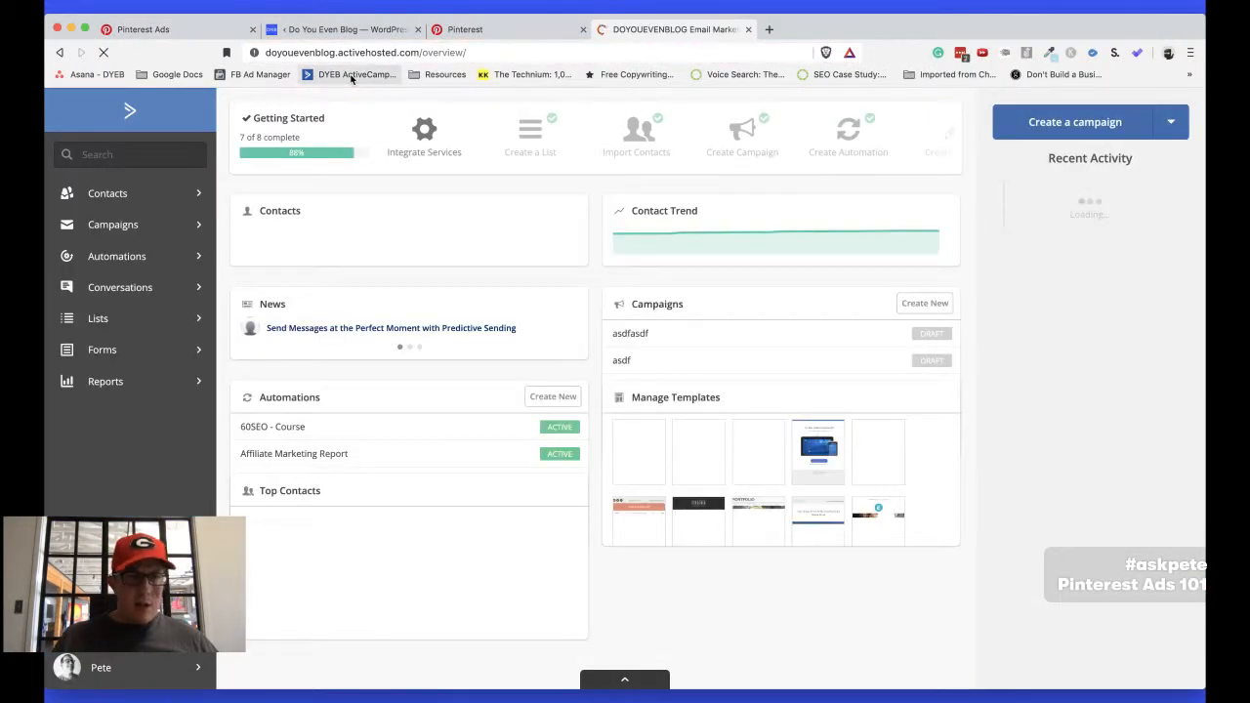
click(117, 256)
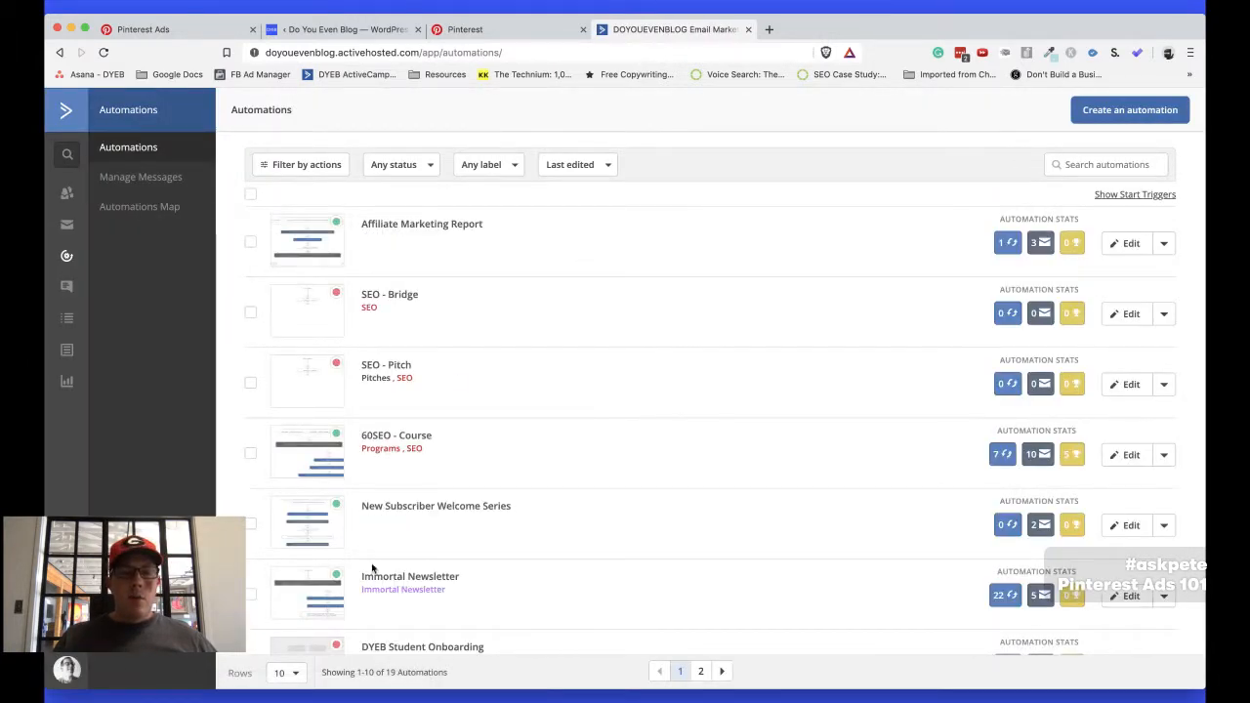
click(426, 226)
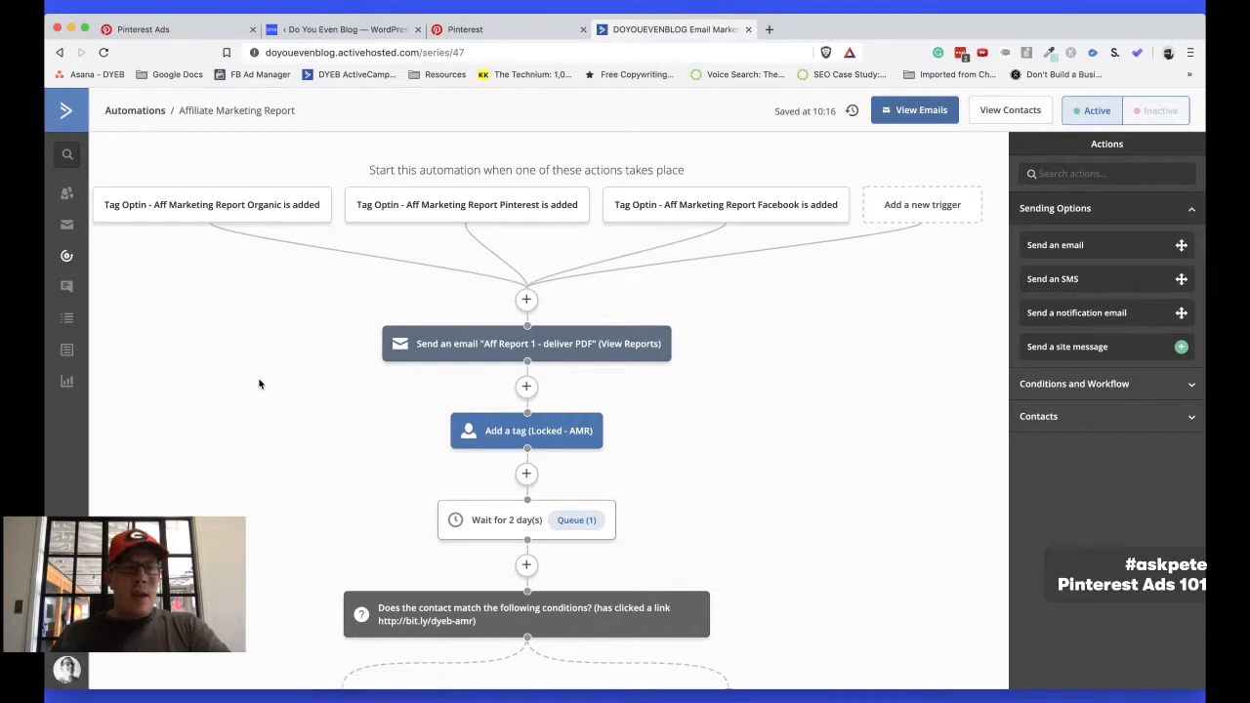
Examine the Affiliate Marketing Report automation's email sequence and its separate opt-in tag triggers for Organic, Pinterest and Facebook
scroll(349, 352, down, 3)
scroll(350, 352, up, 3)
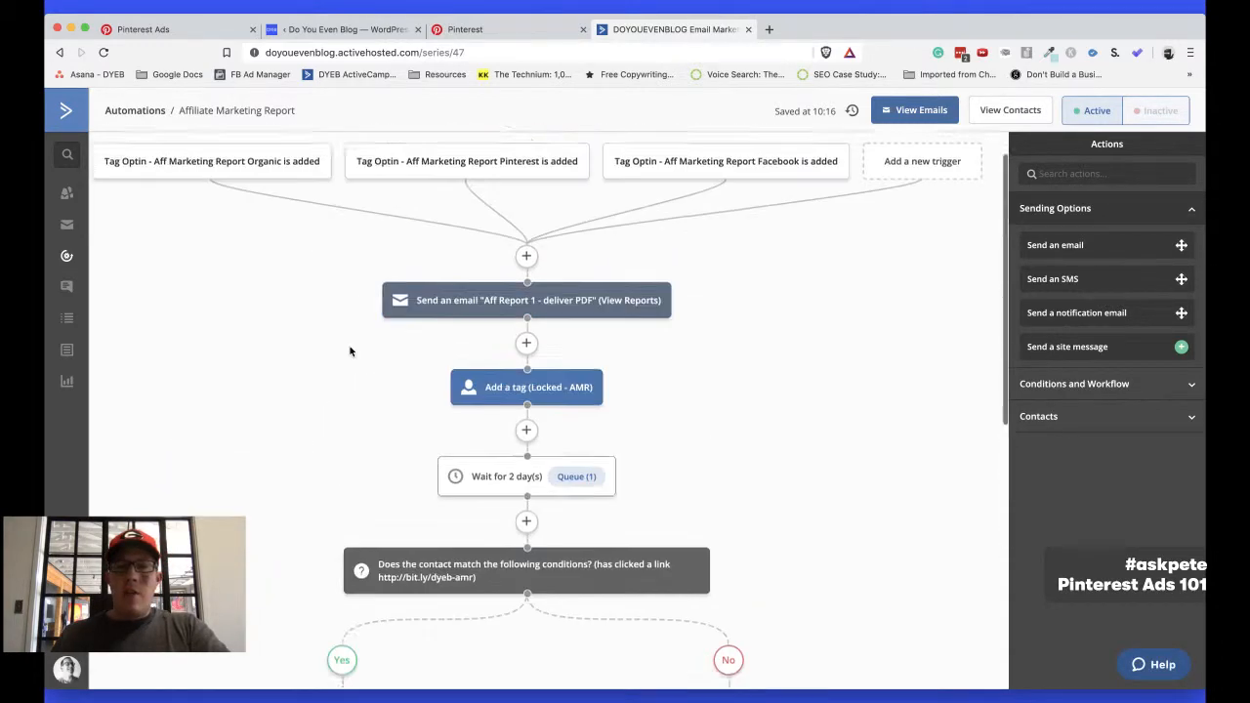
mouse_move(542, 346)
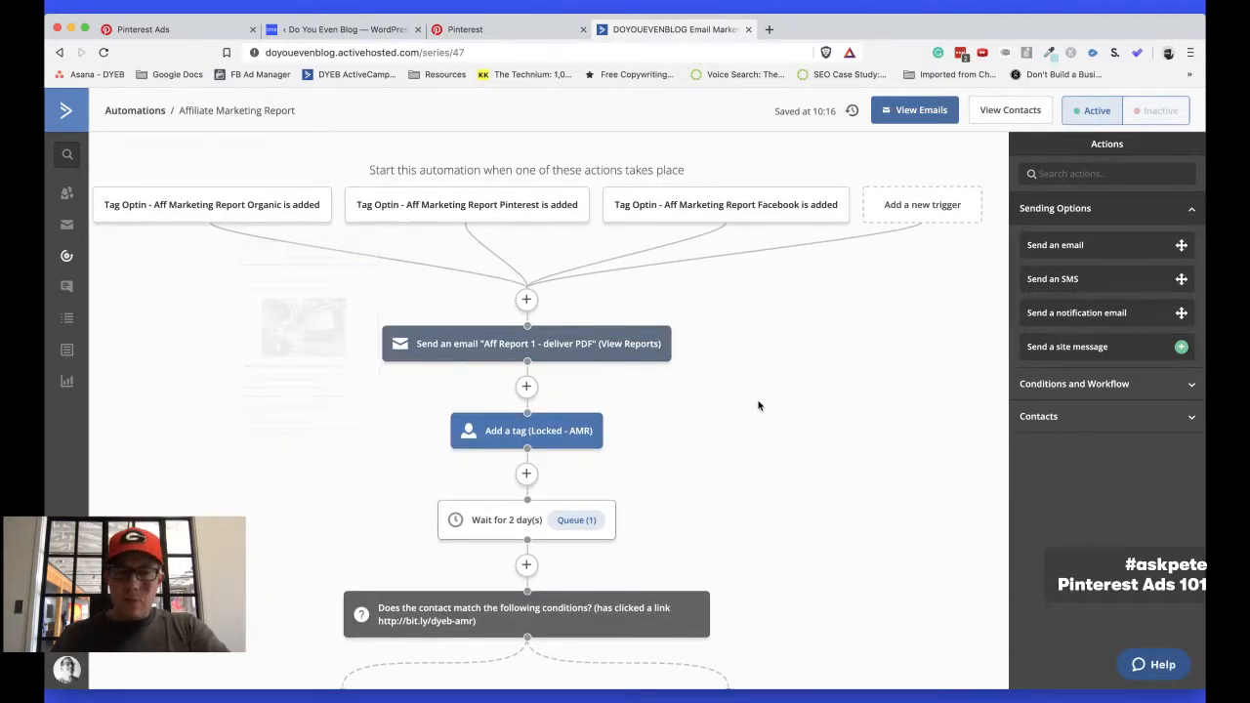
scroll(758, 405, down, 2)
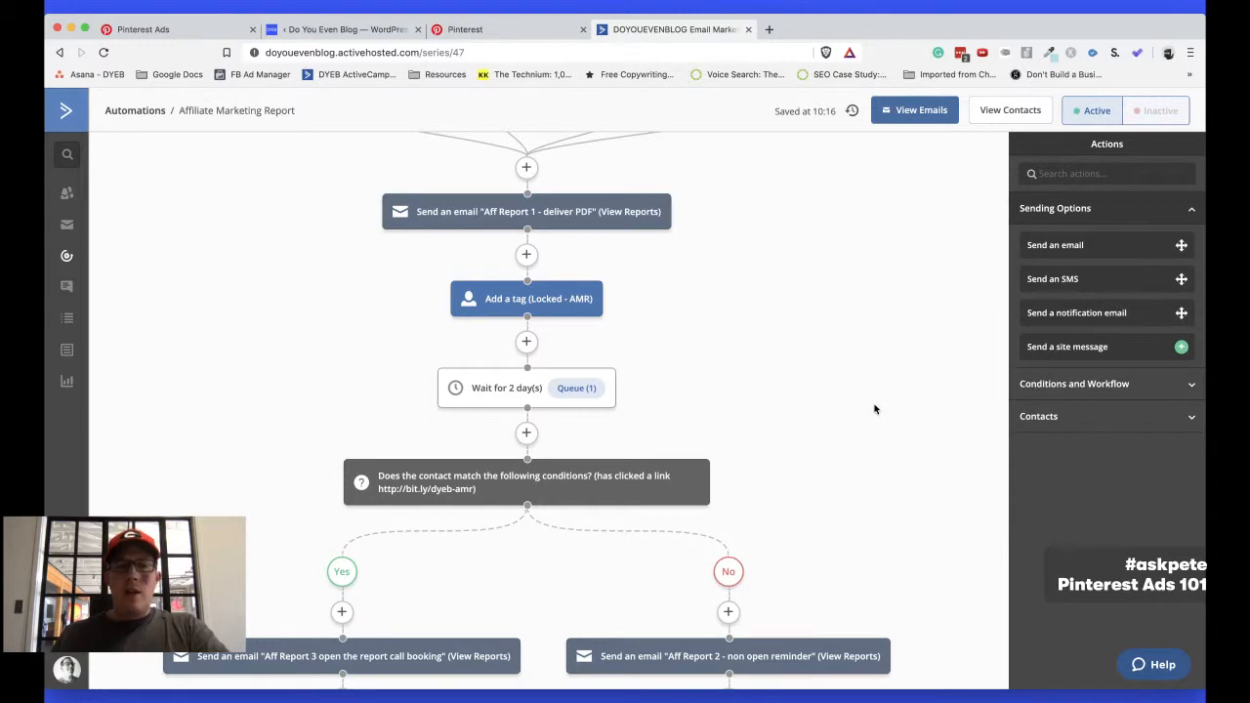
scroll(875, 409, up, 2)
mouse_move(232, 218)
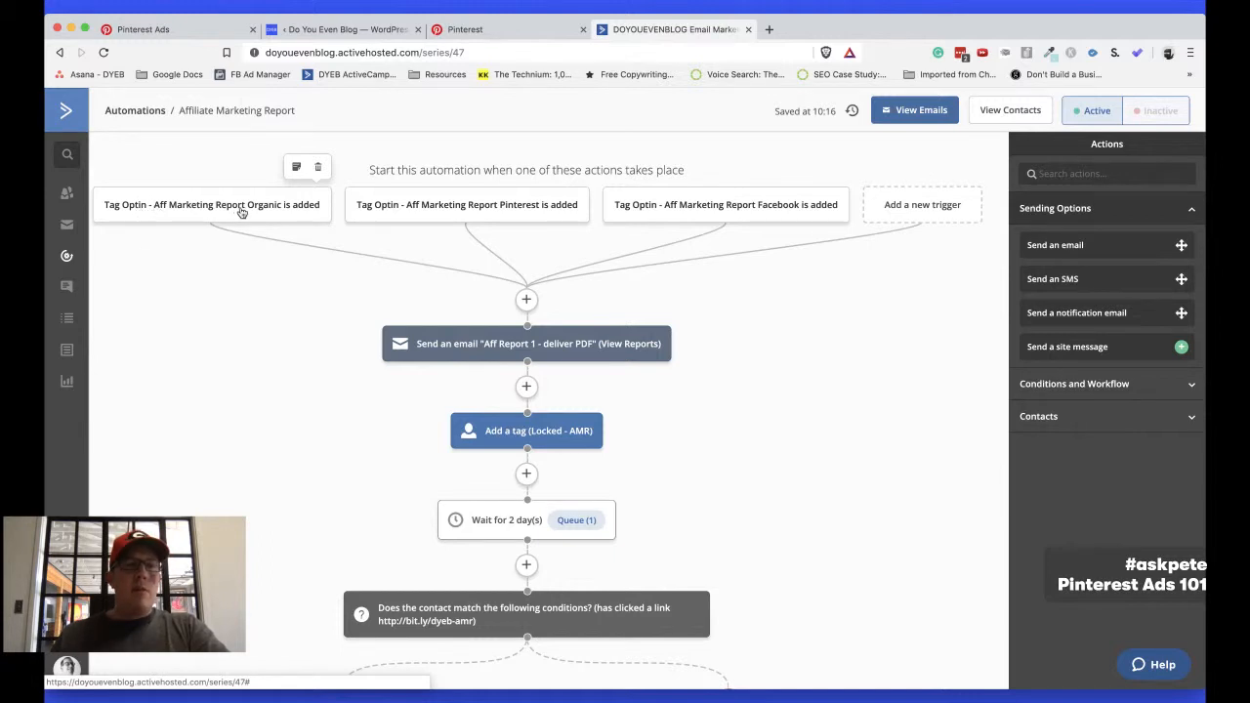
Review how the three source-specific opt-in triggers feed the shared path of PDF delivery email, Locked - AMR tag, two-day wait and link-click condition
mouse_move(418, 214)
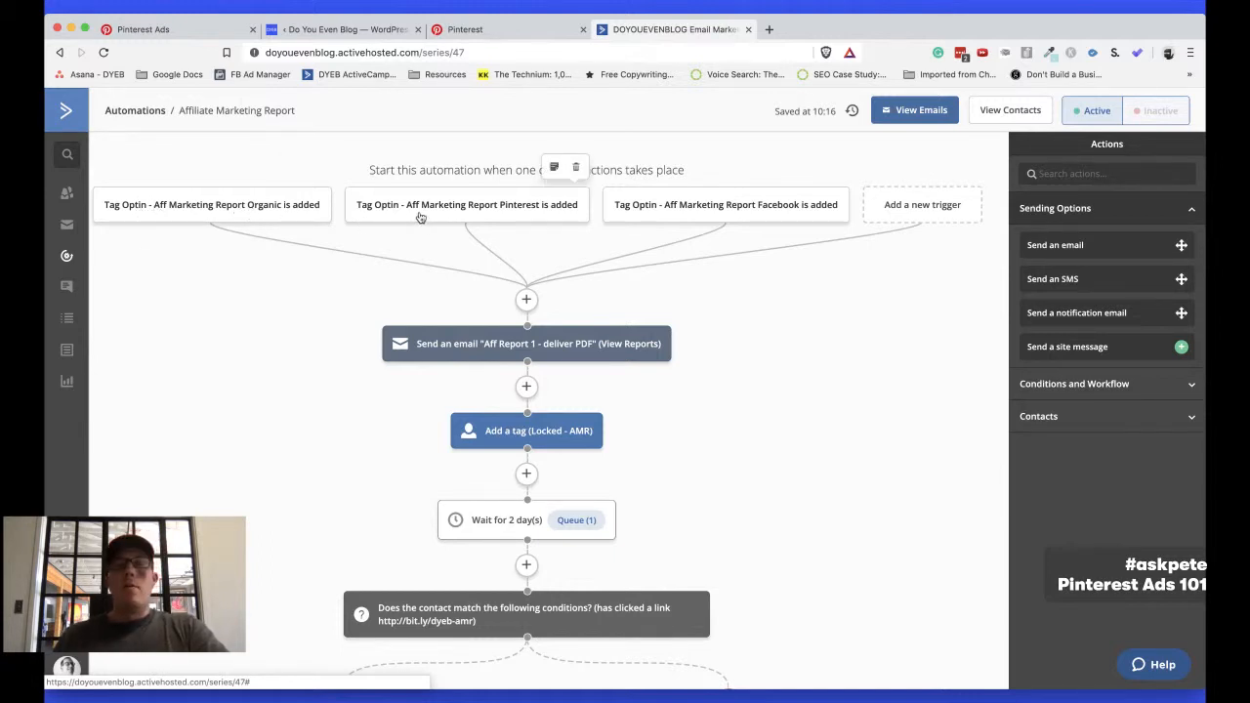
mouse_move(689, 211)
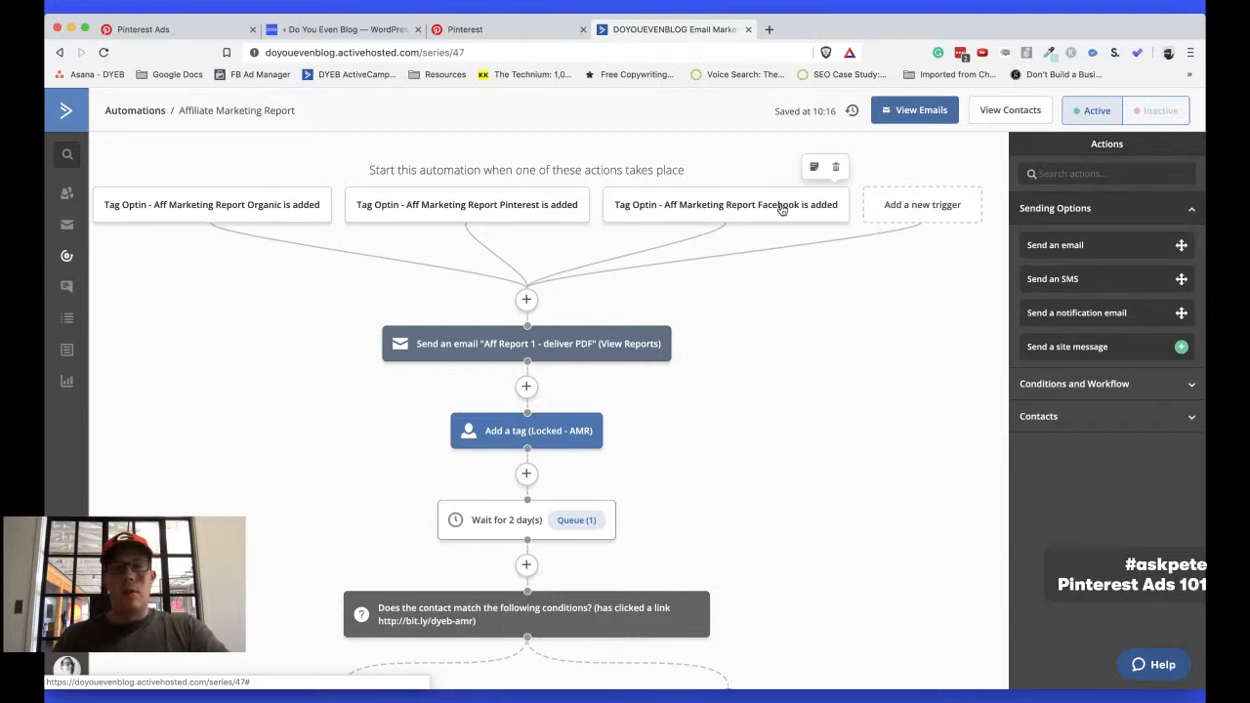
scroll(346, 251, down, 5)
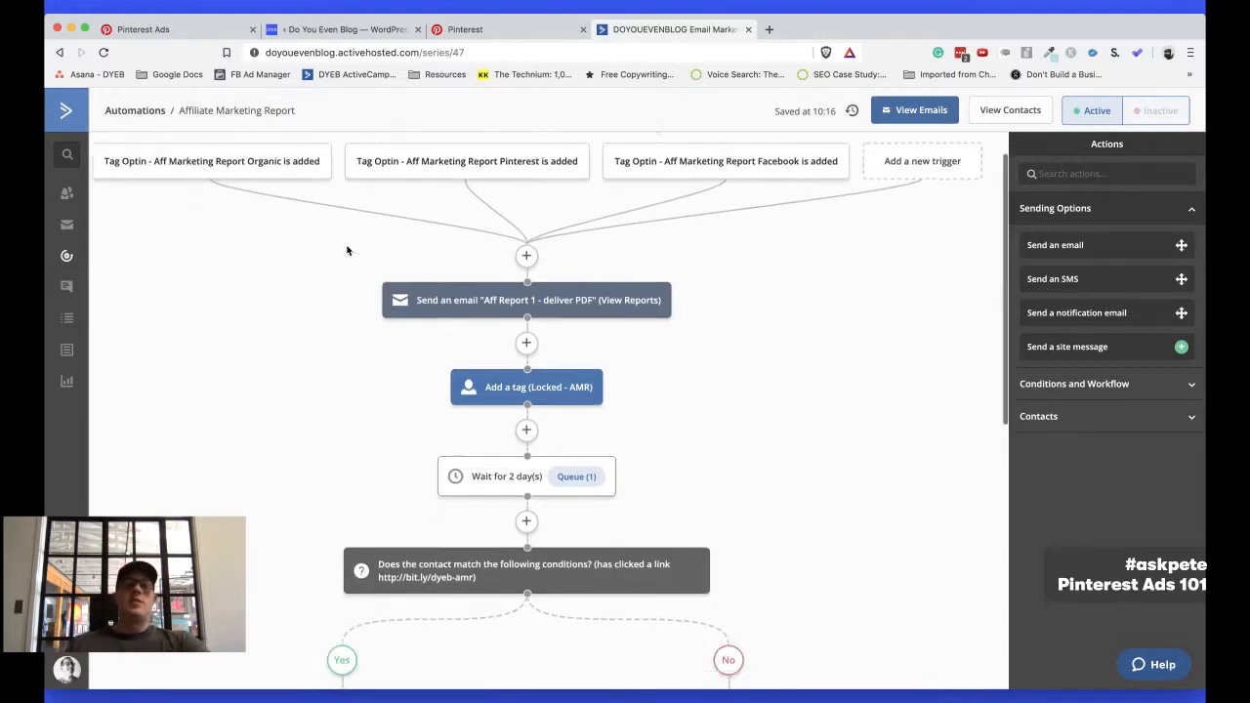
scroll(347, 251, down, 5)
scroll(683, 254, up, 4)
scroll(513, 306, up, 5)
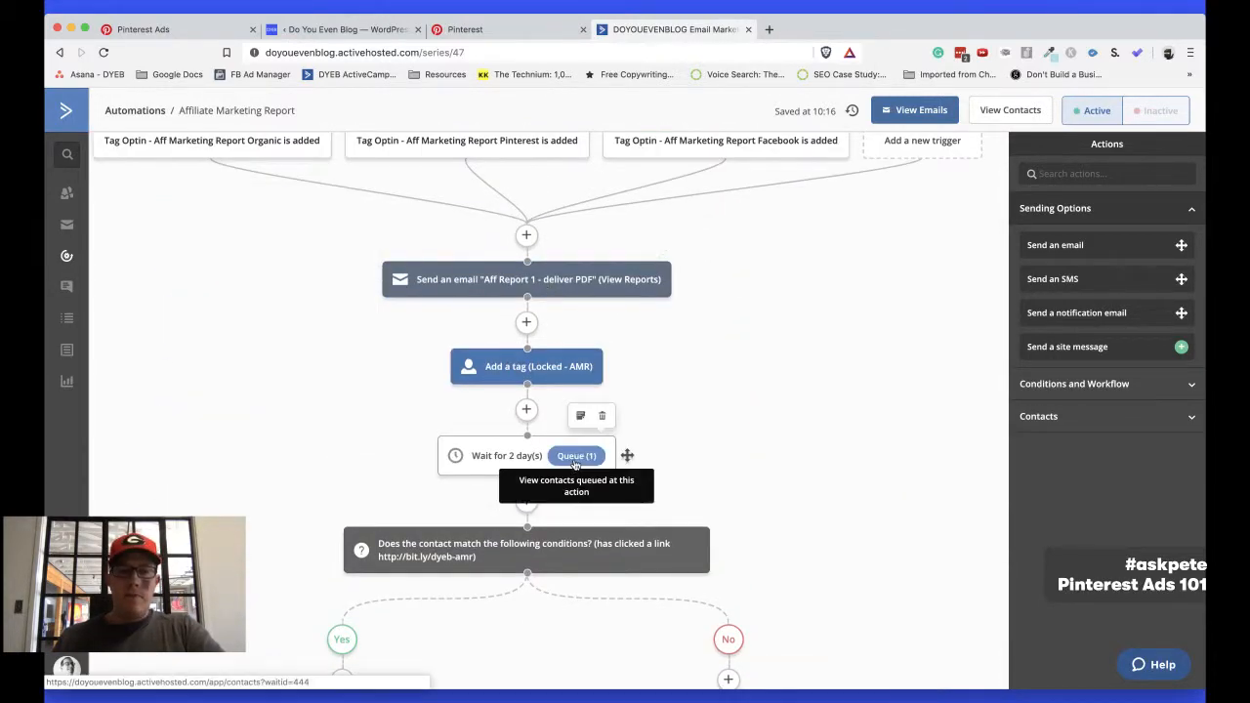
scroll(280, 371, up, 2)
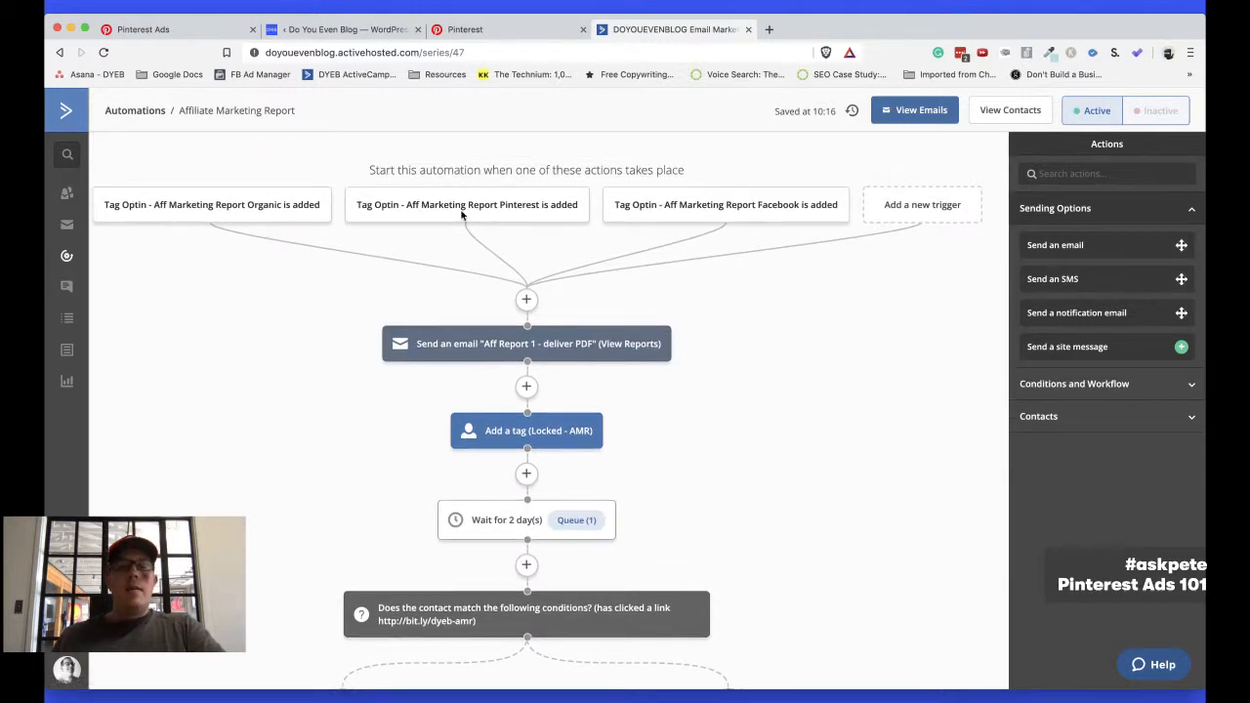
scroll(377, 234, down, 5)
scroll(375, 234, up, 5)
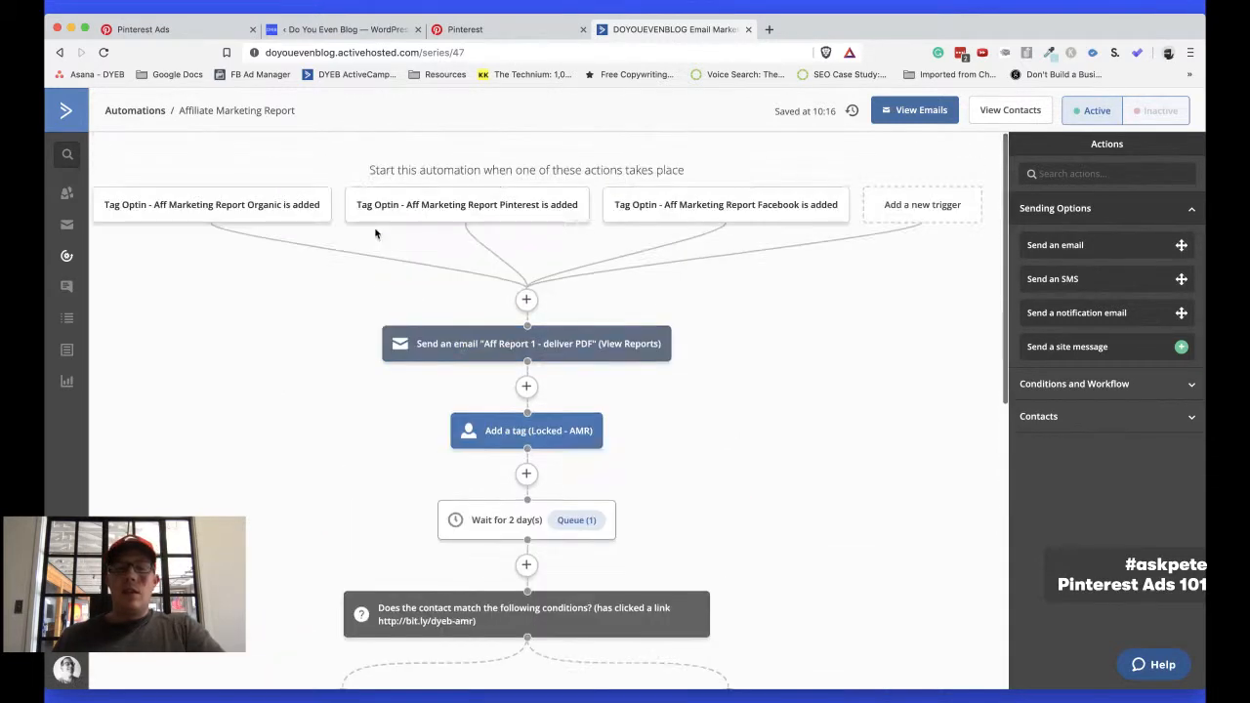
Return to the WordPress page with the Pinterest - NBB Thanks header snippet
click(506, 40)
click(318, 37)
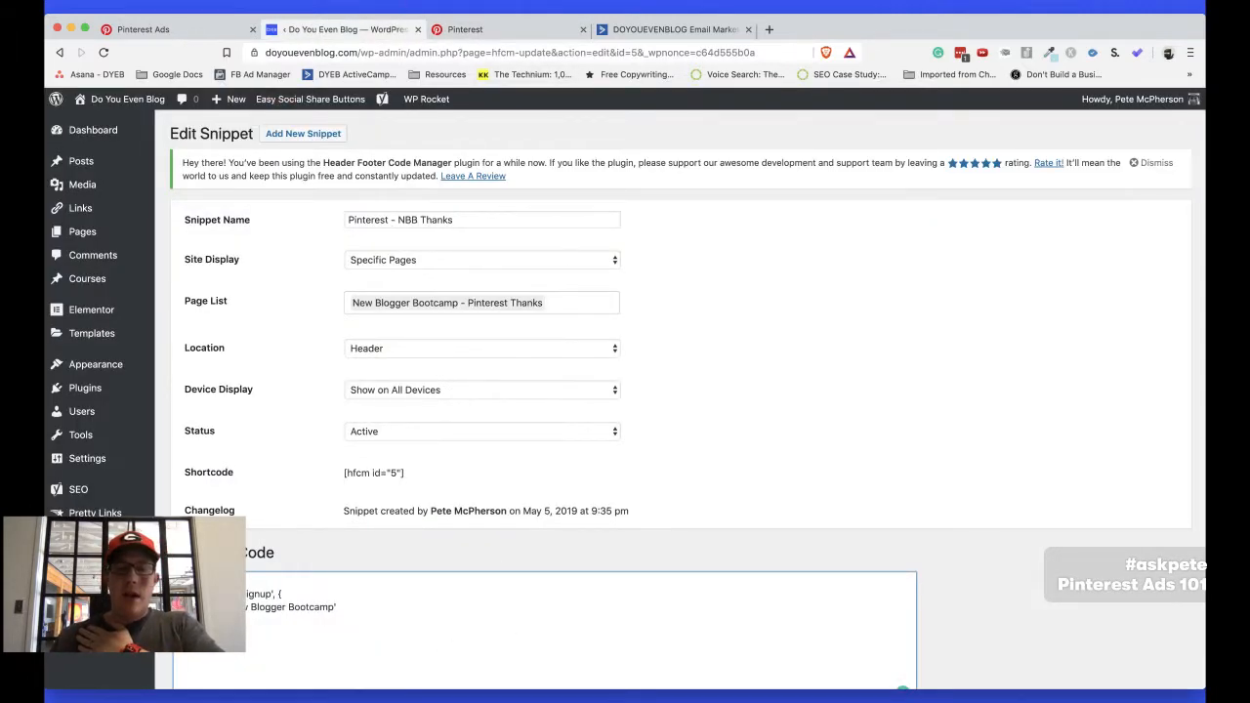
click(661, 699)
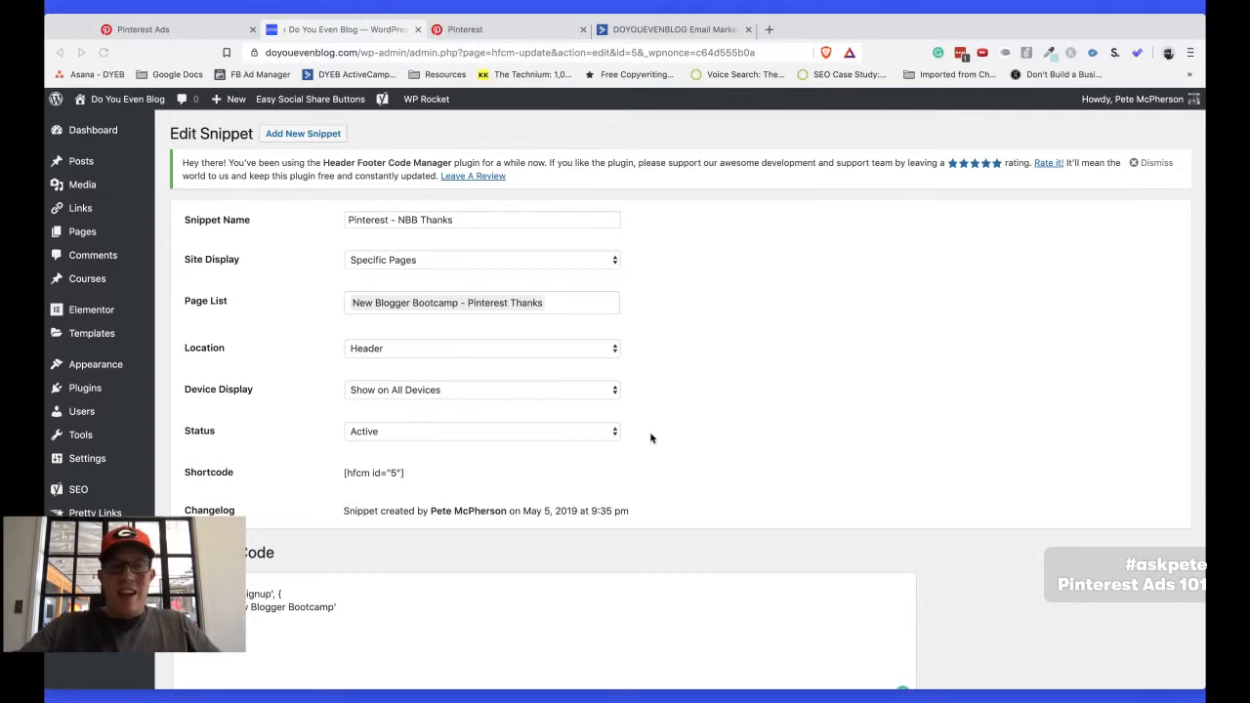
key(super+t)
text(fa)
key(super+w)
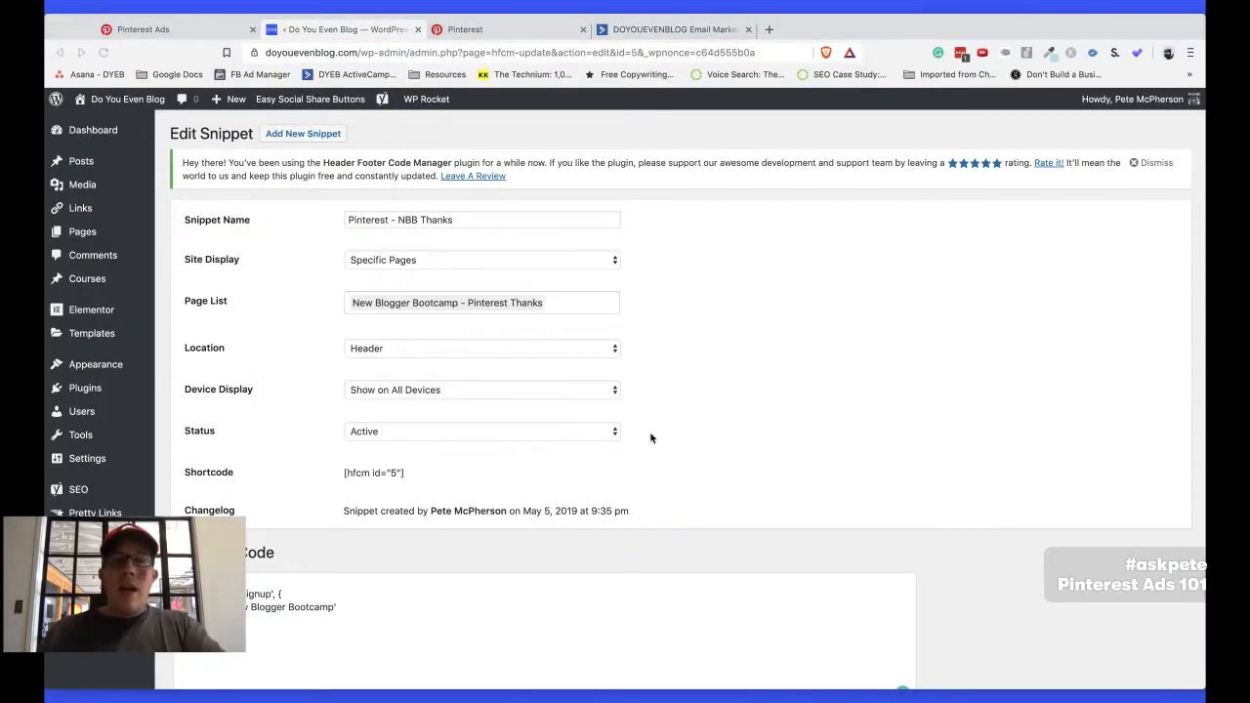